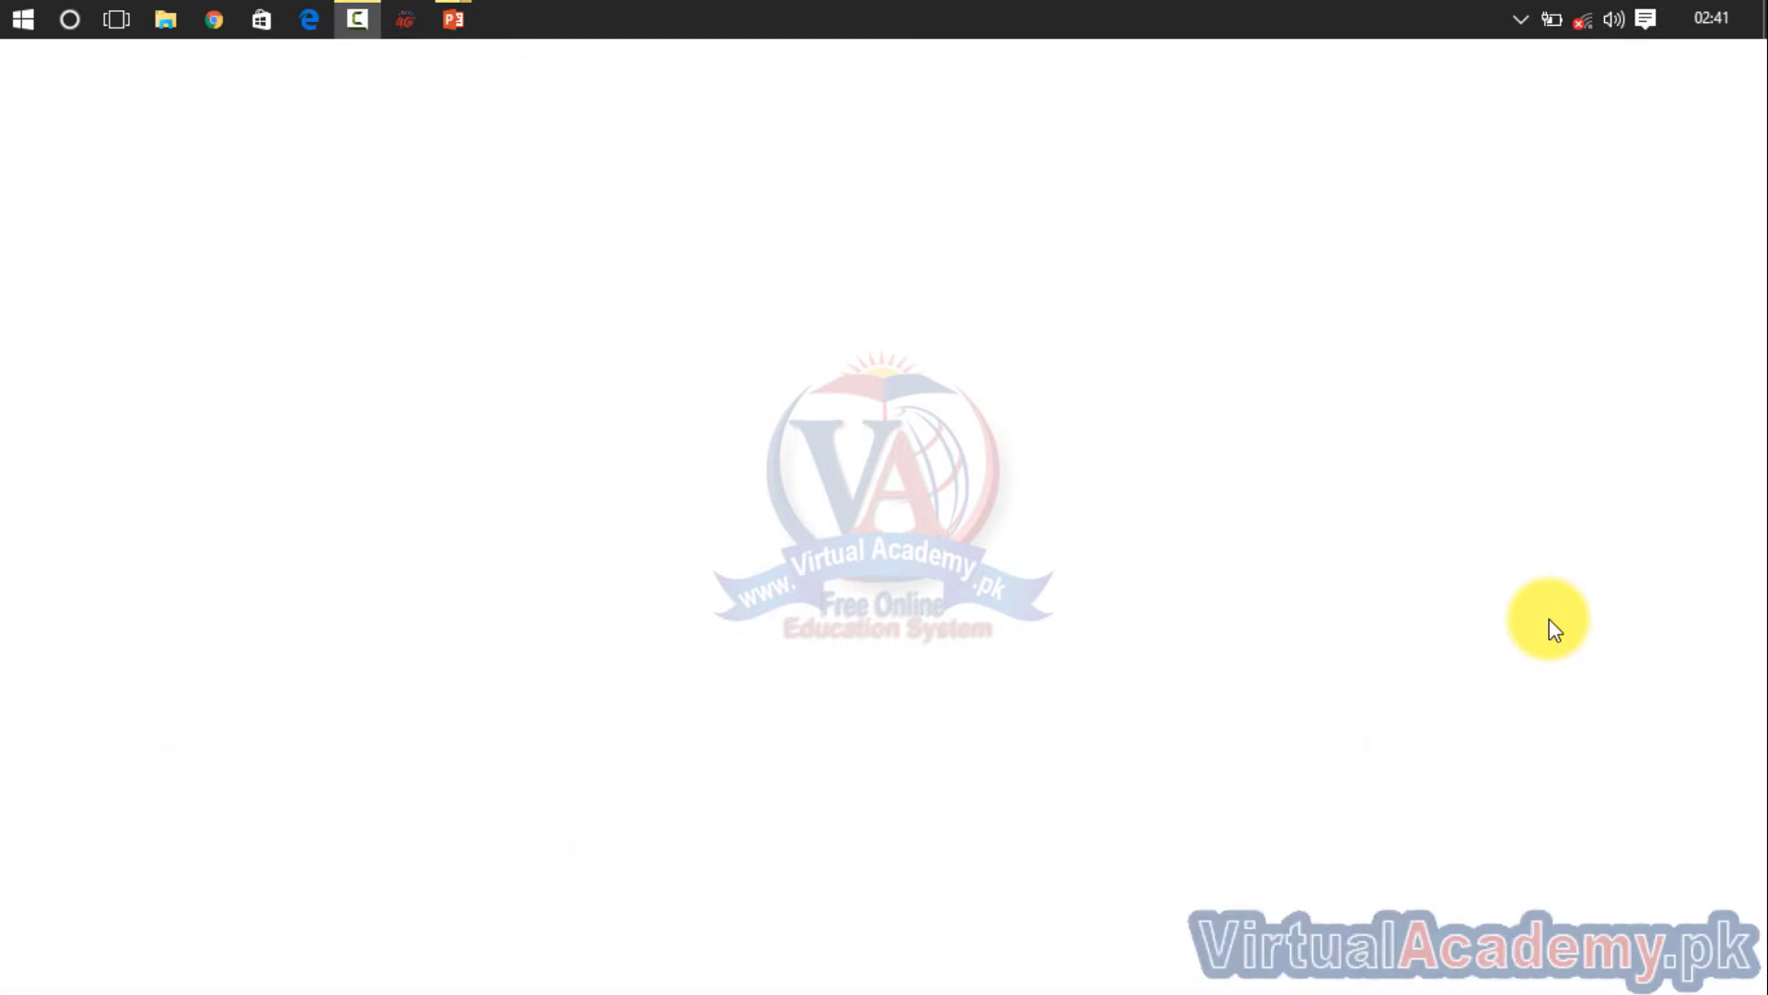
# Step: Launch Inpage 2015 and dismiss its two startup error messages
pyautogui.press('super')
pyautogui.write('inpag')
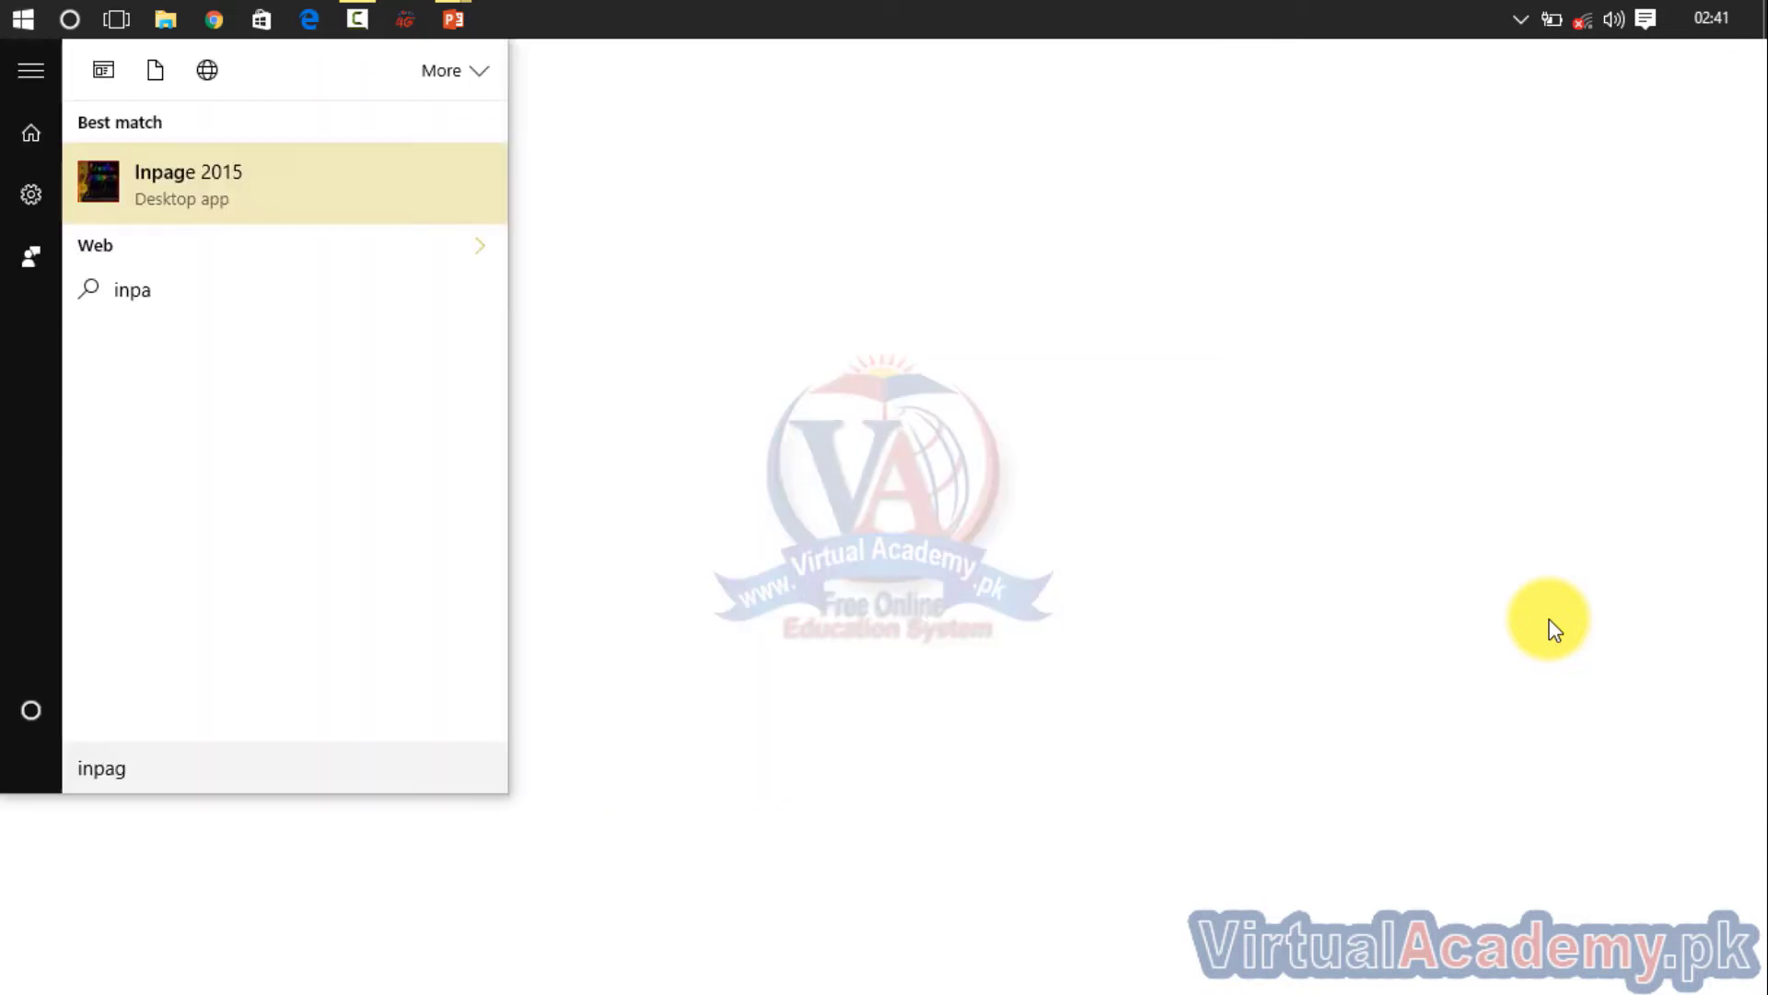
pyautogui.press('Return')
pyautogui.press('Return')
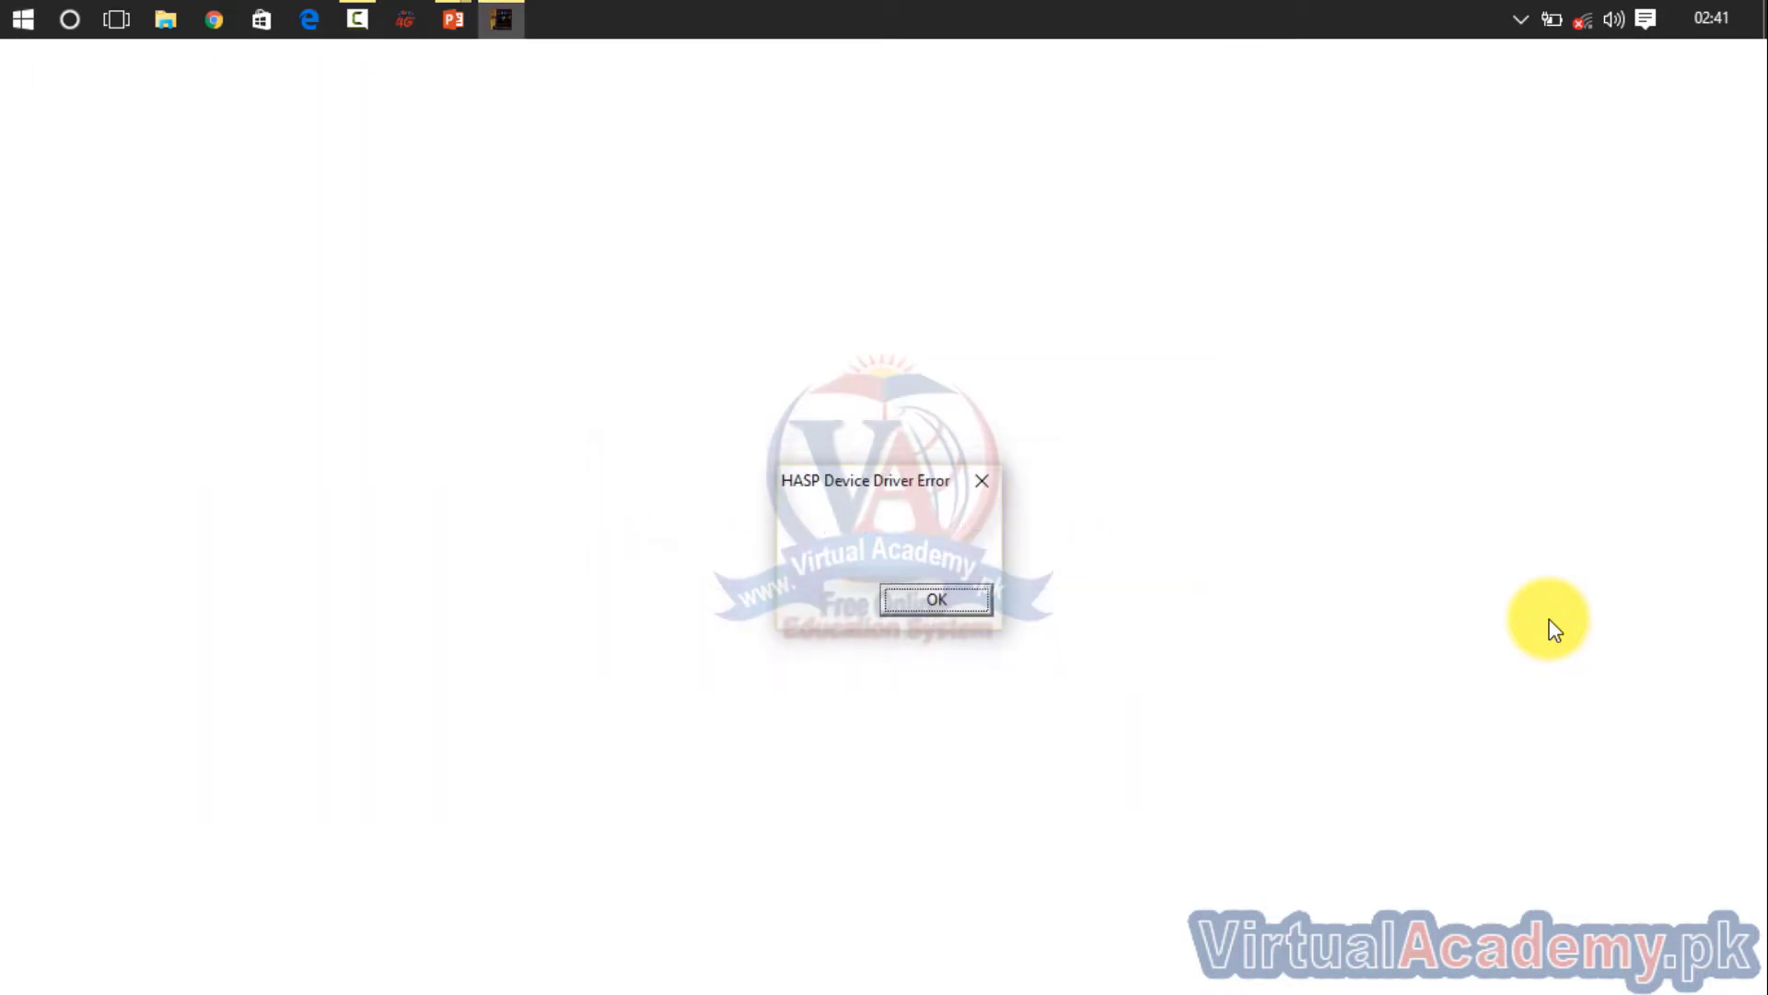
pyautogui.press('Return')
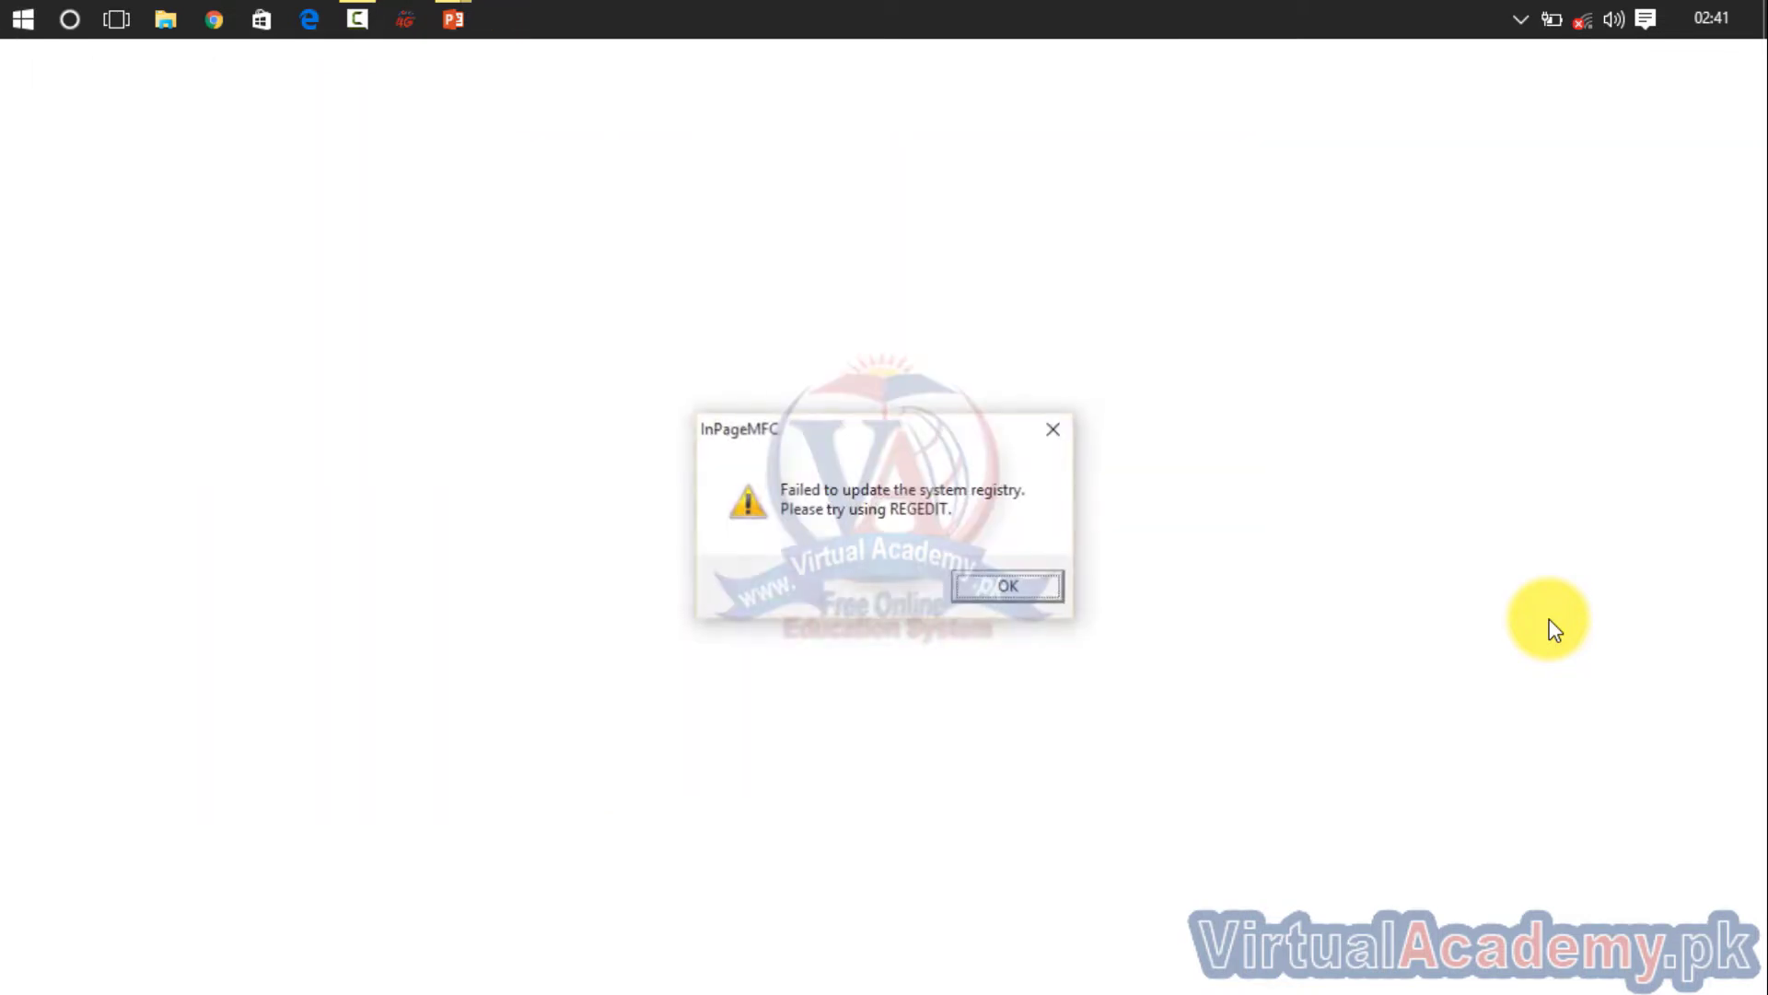
pyautogui.press('Return')
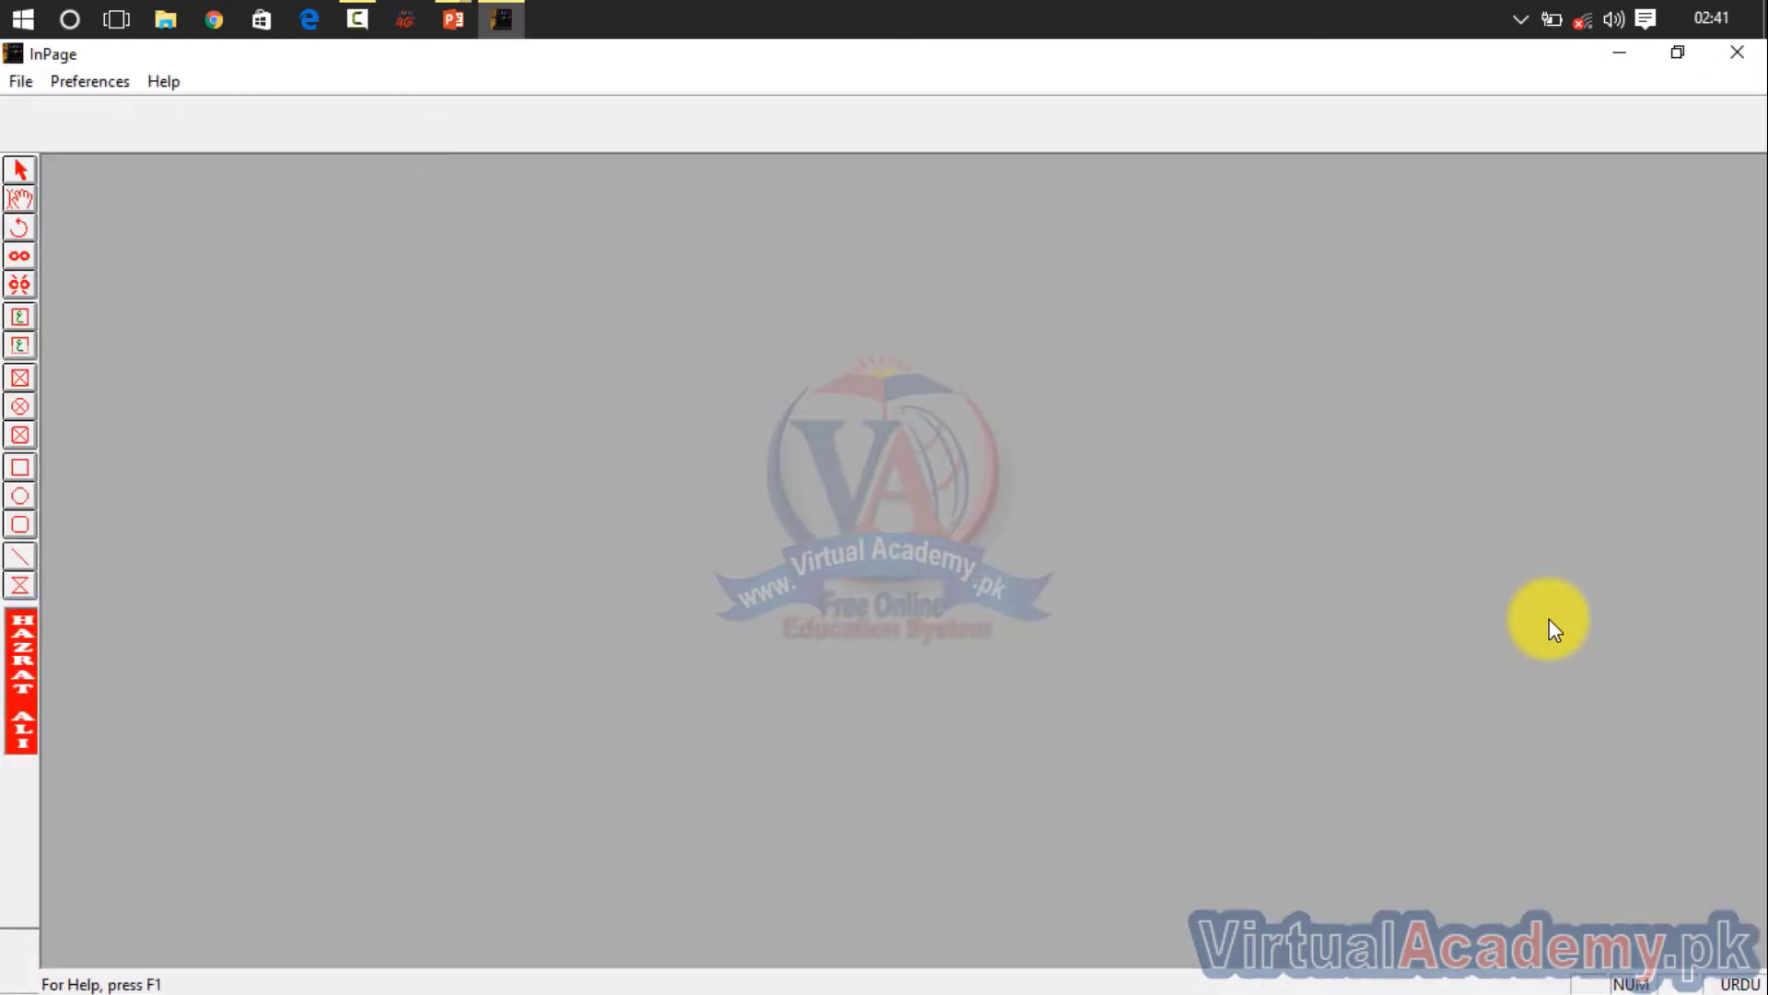
# Step: Create a new single-page A4 portrait document with right-to-left direction, 12.7 mm margins and an automatic text box
pyautogui.click(20, 81)
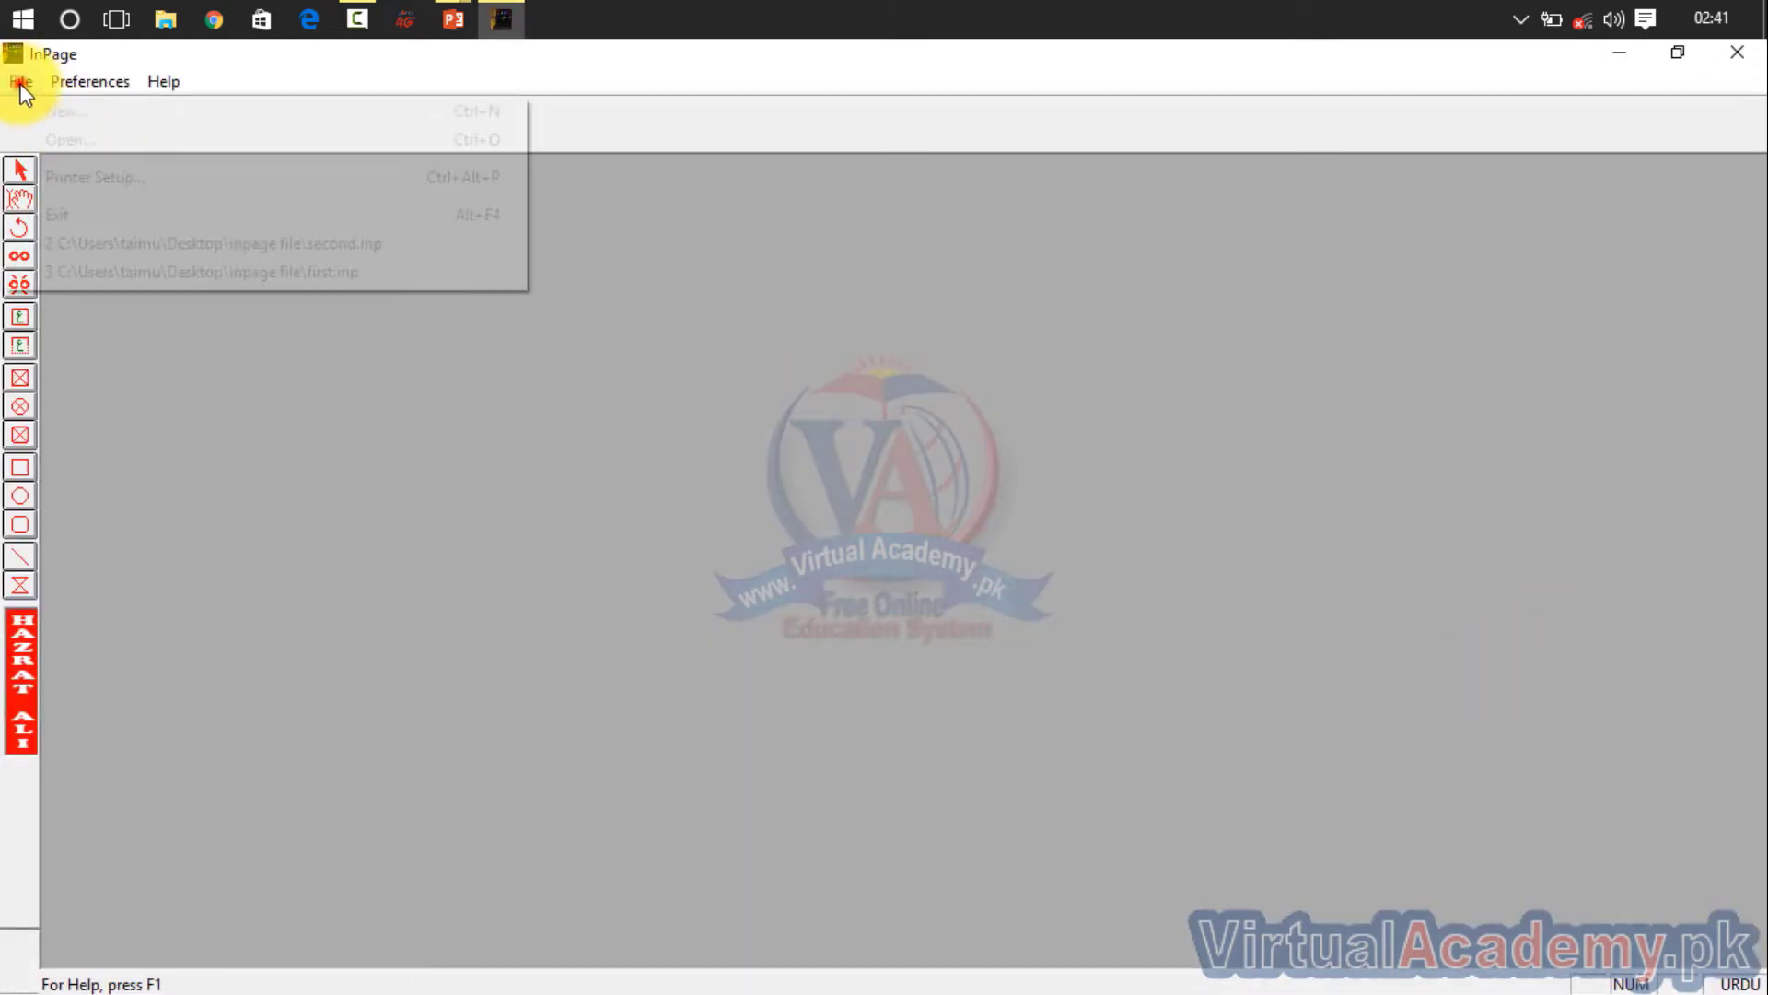
pyautogui.click(35, 113)
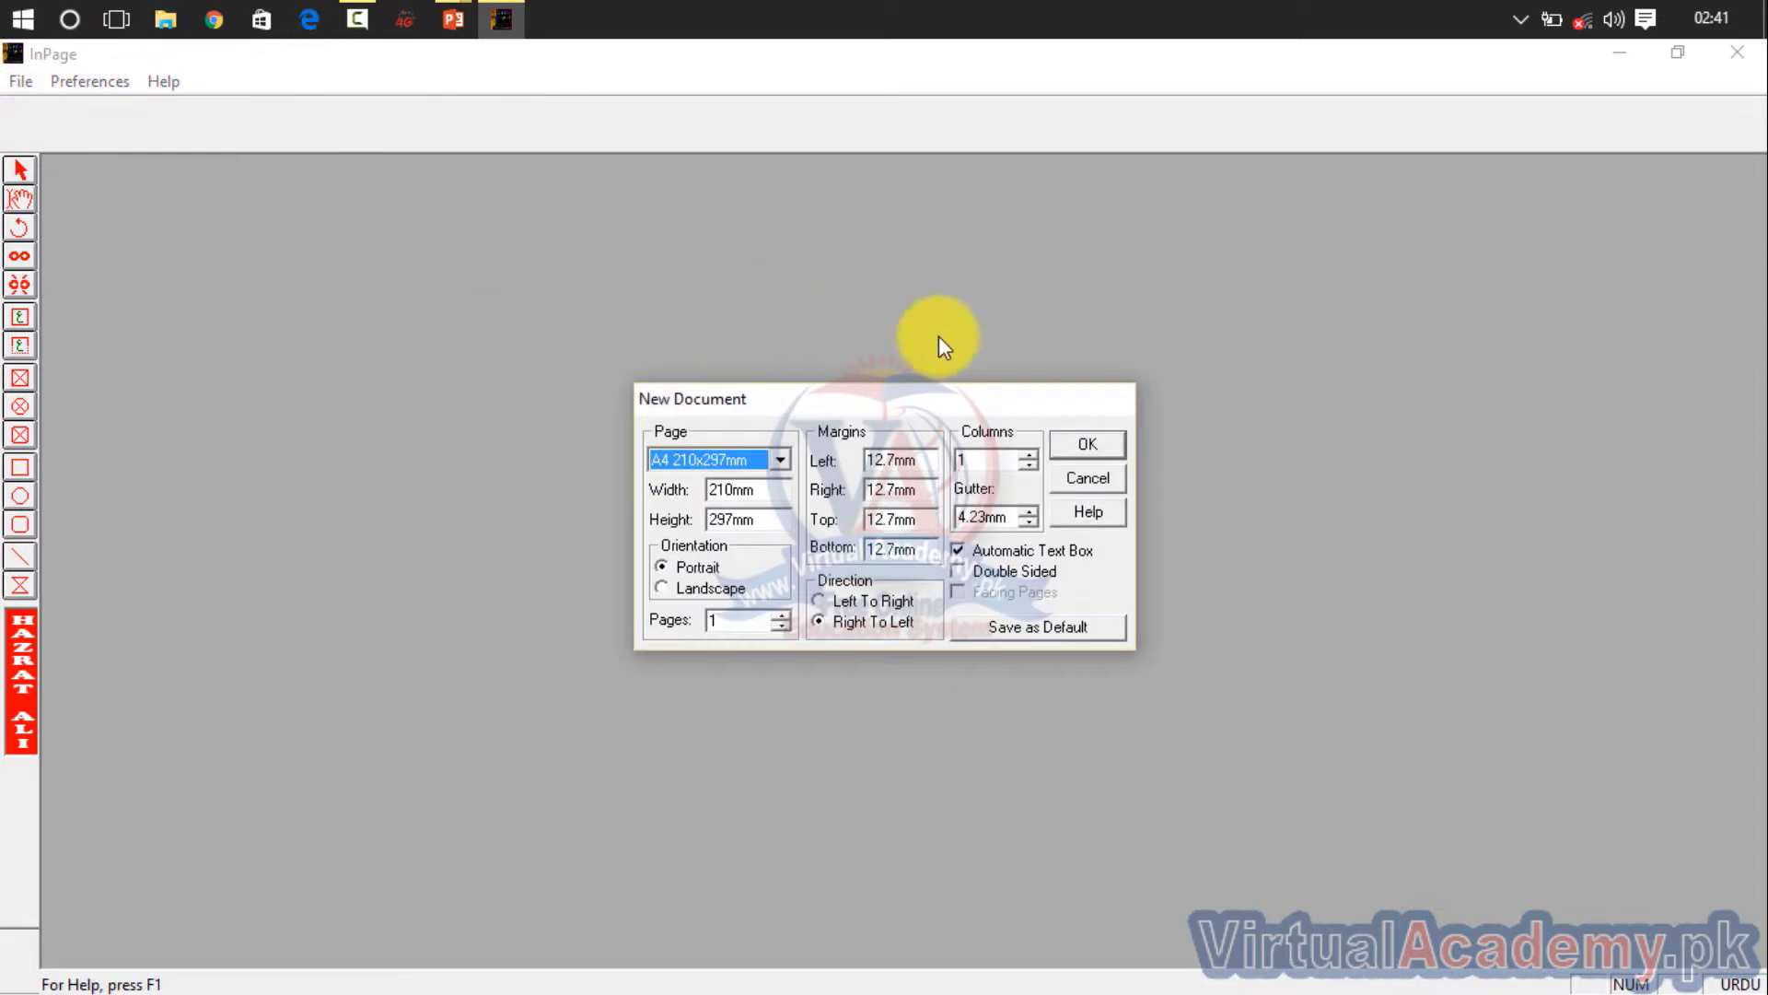
pyautogui.click(1069, 446)
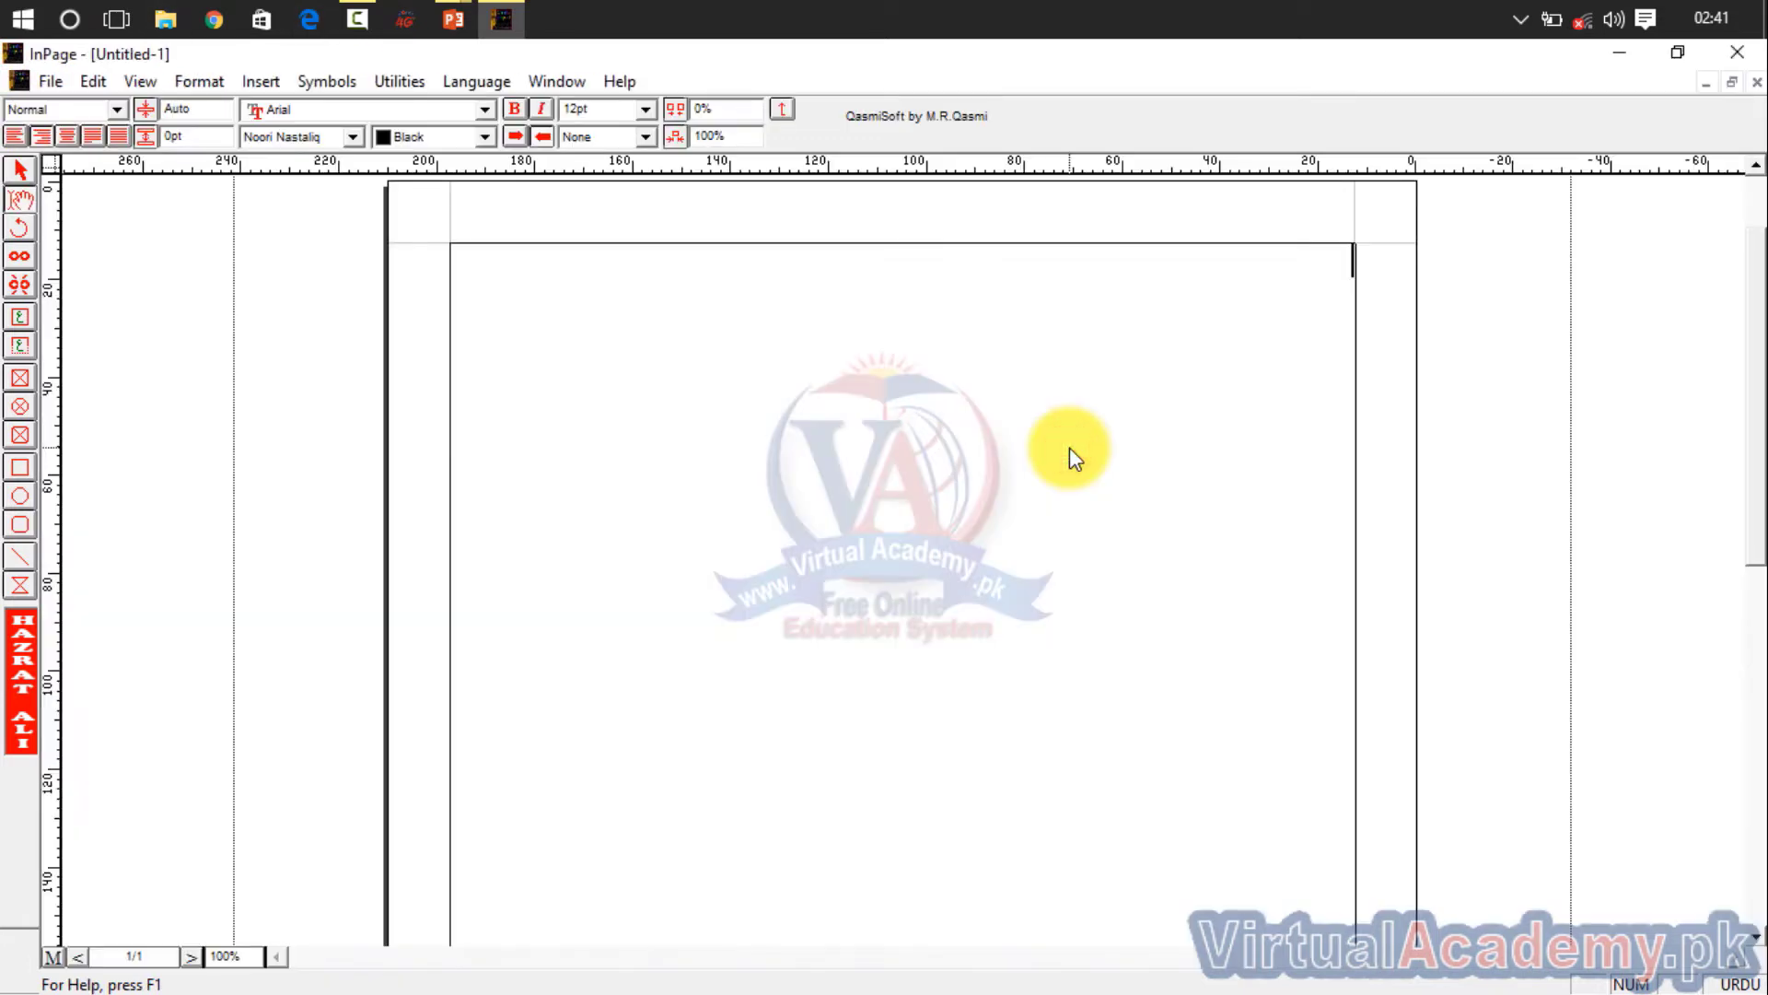
# Step: Start a file import into the text box and try the Text Files and Global Files type filters
pyautogui.click(55, 81)
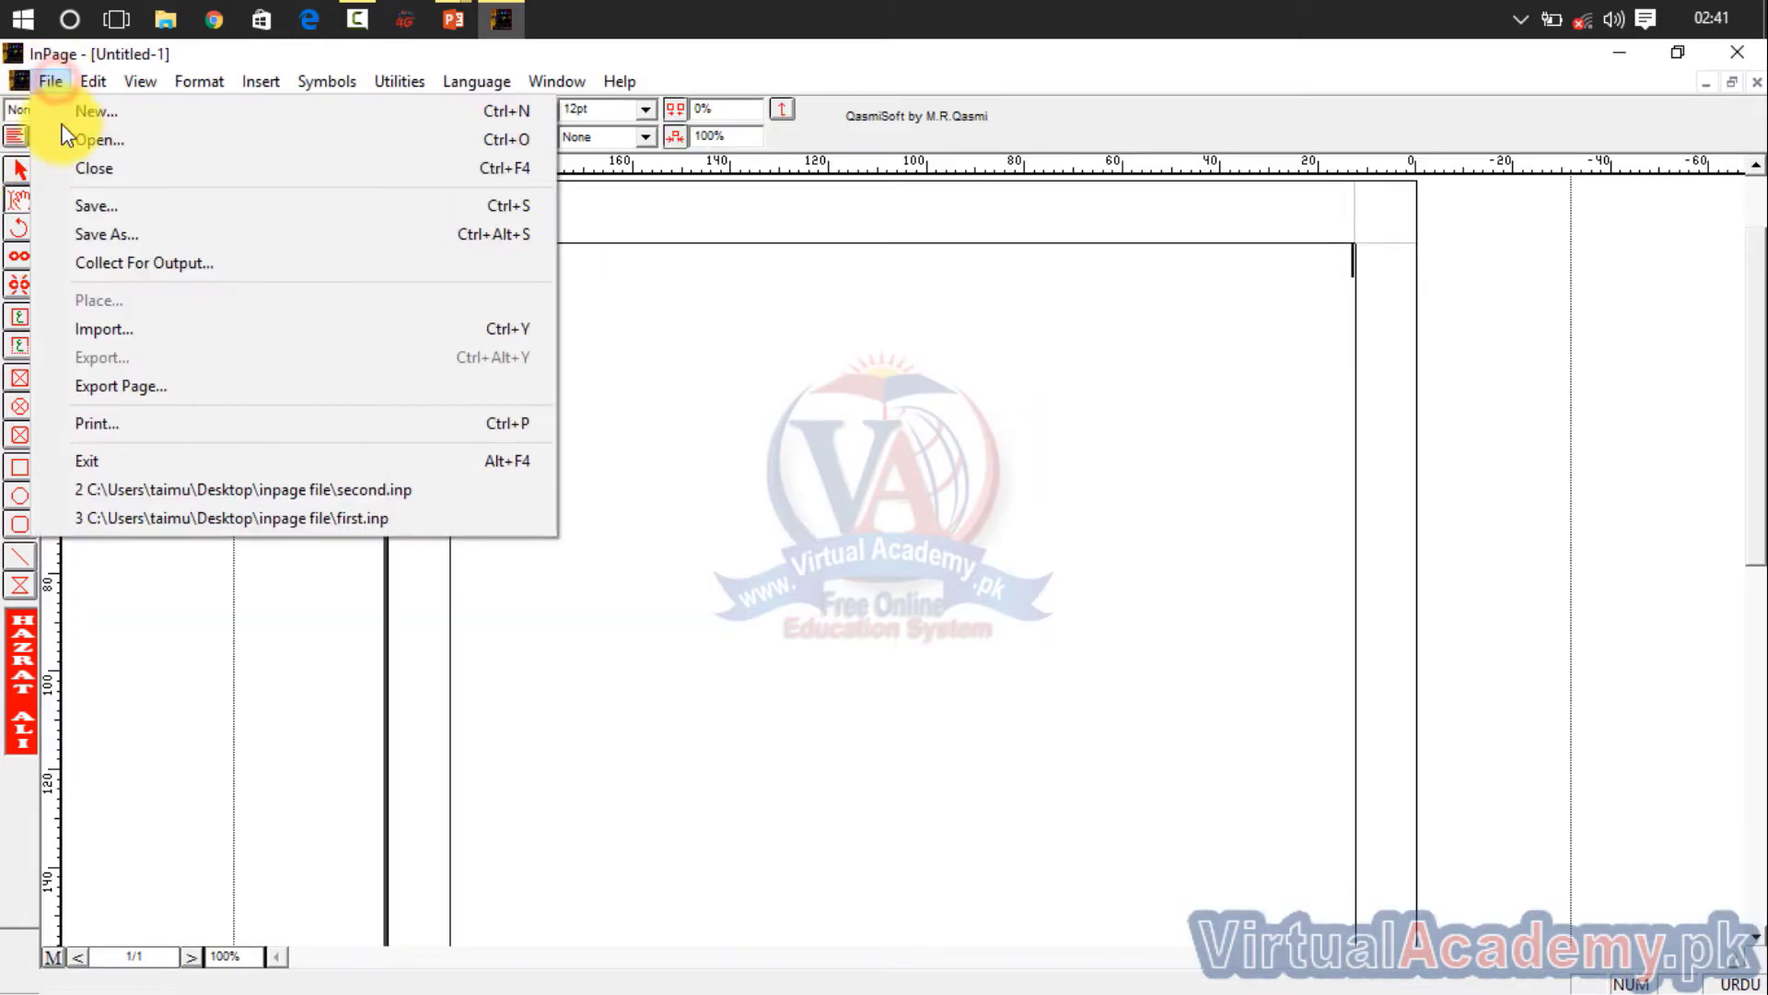
pyautogui.click(140, 329)
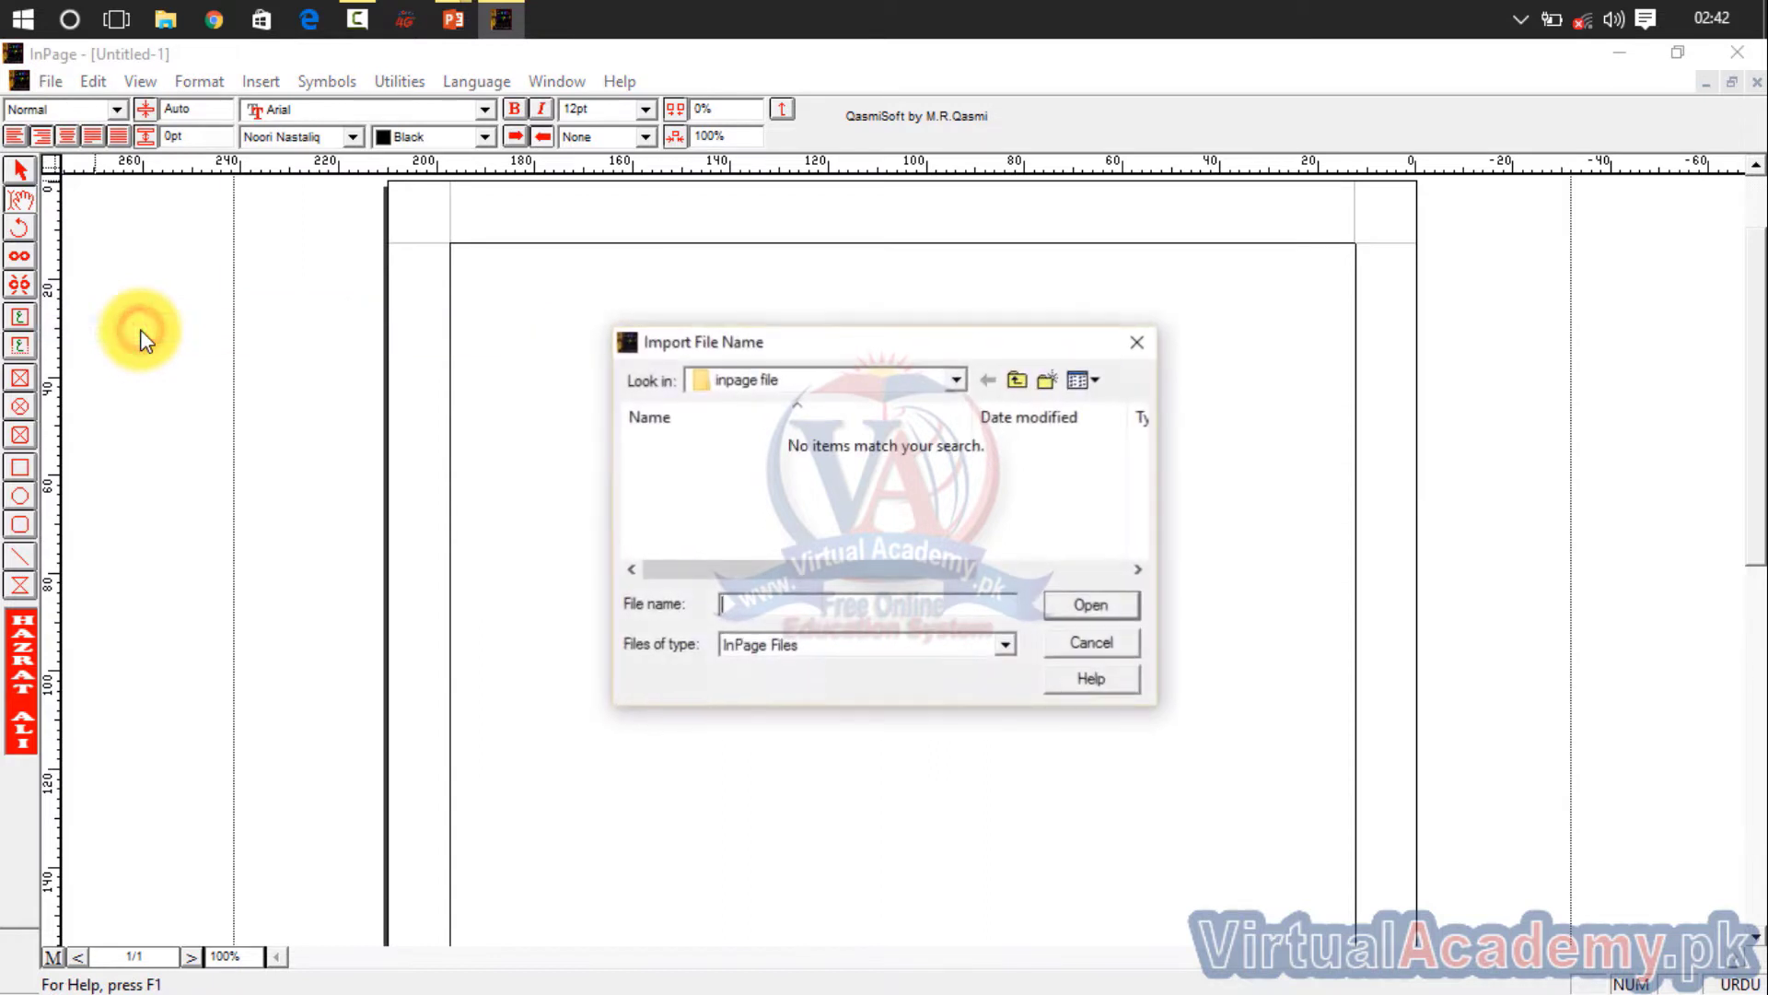
pyautogui.click(745, 648)
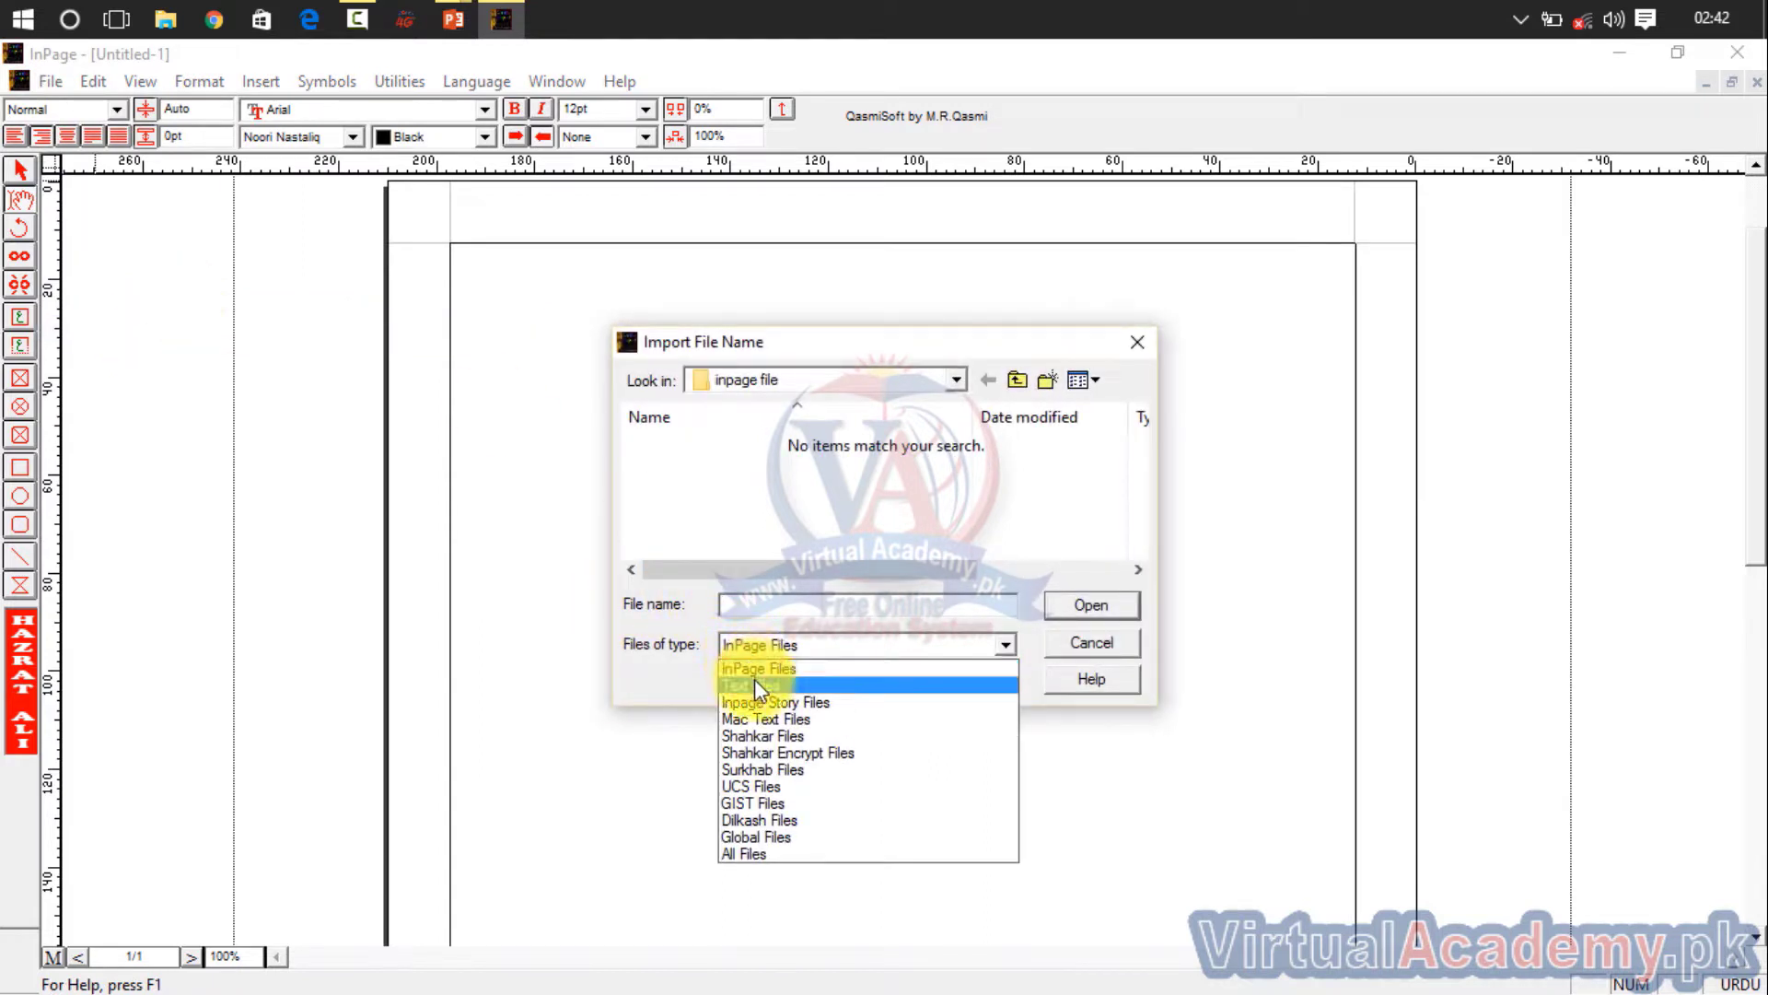
pyautogui.click(754, 682)
pyautogui.click(764, 655)
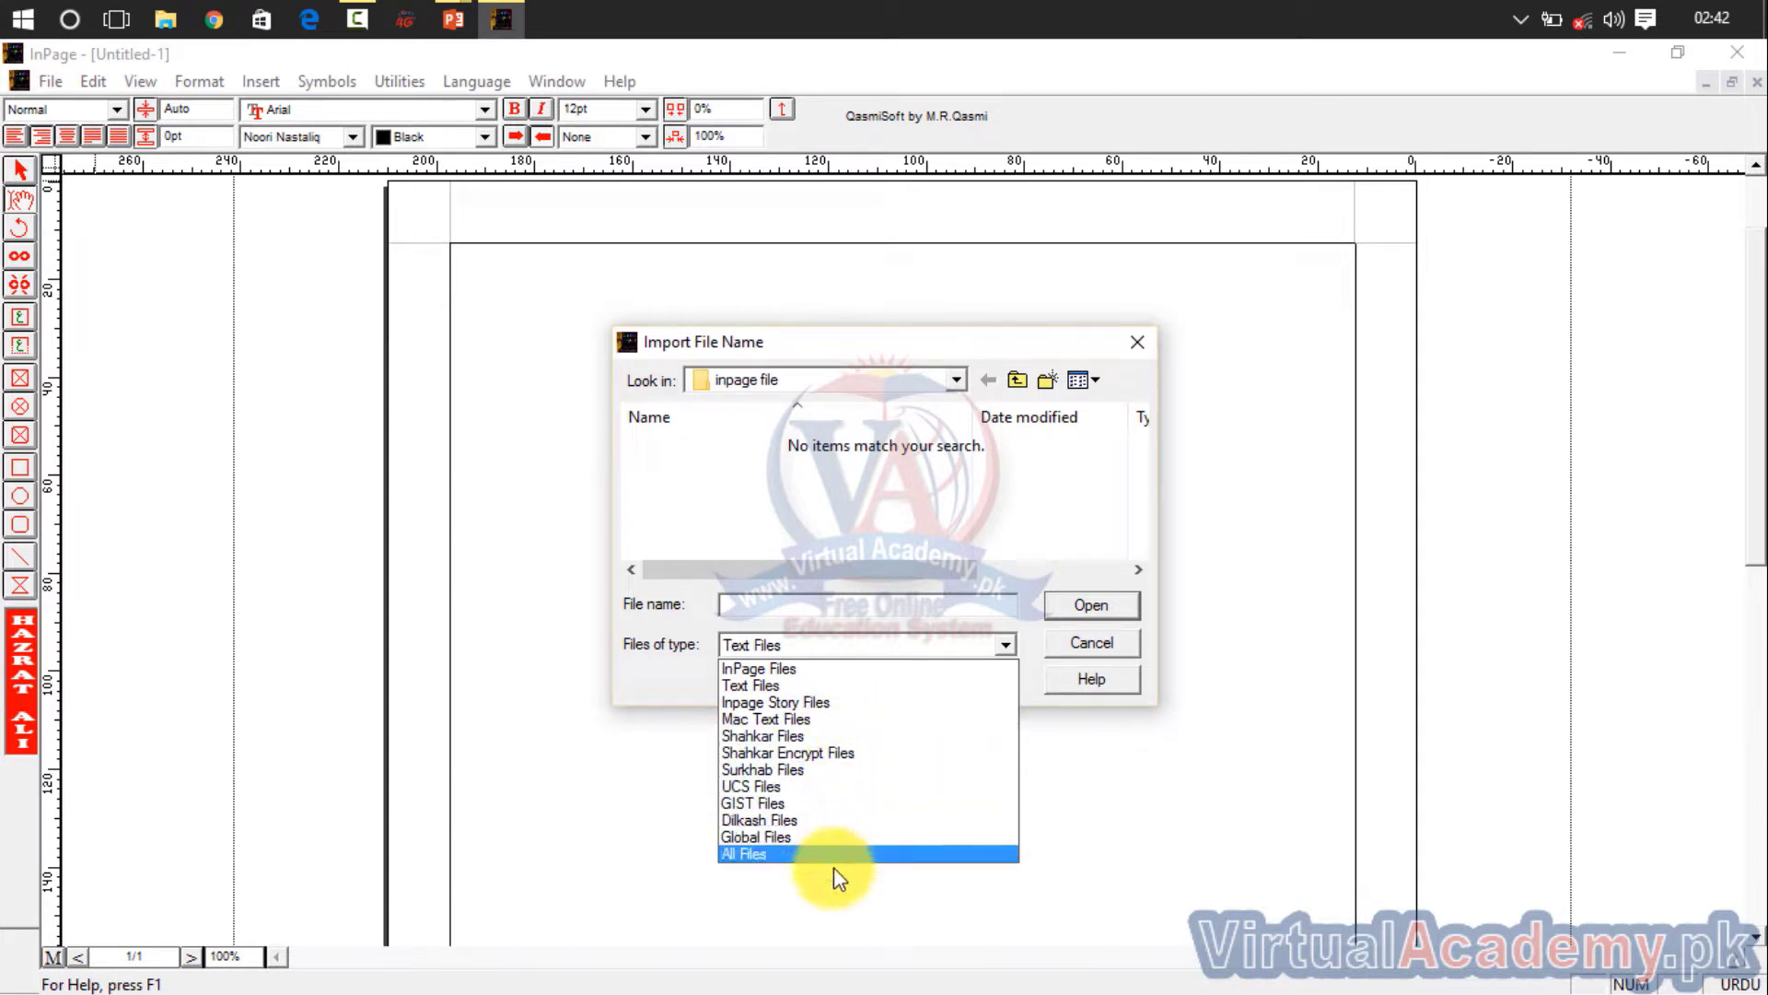
pyautogui.click(843, 838)
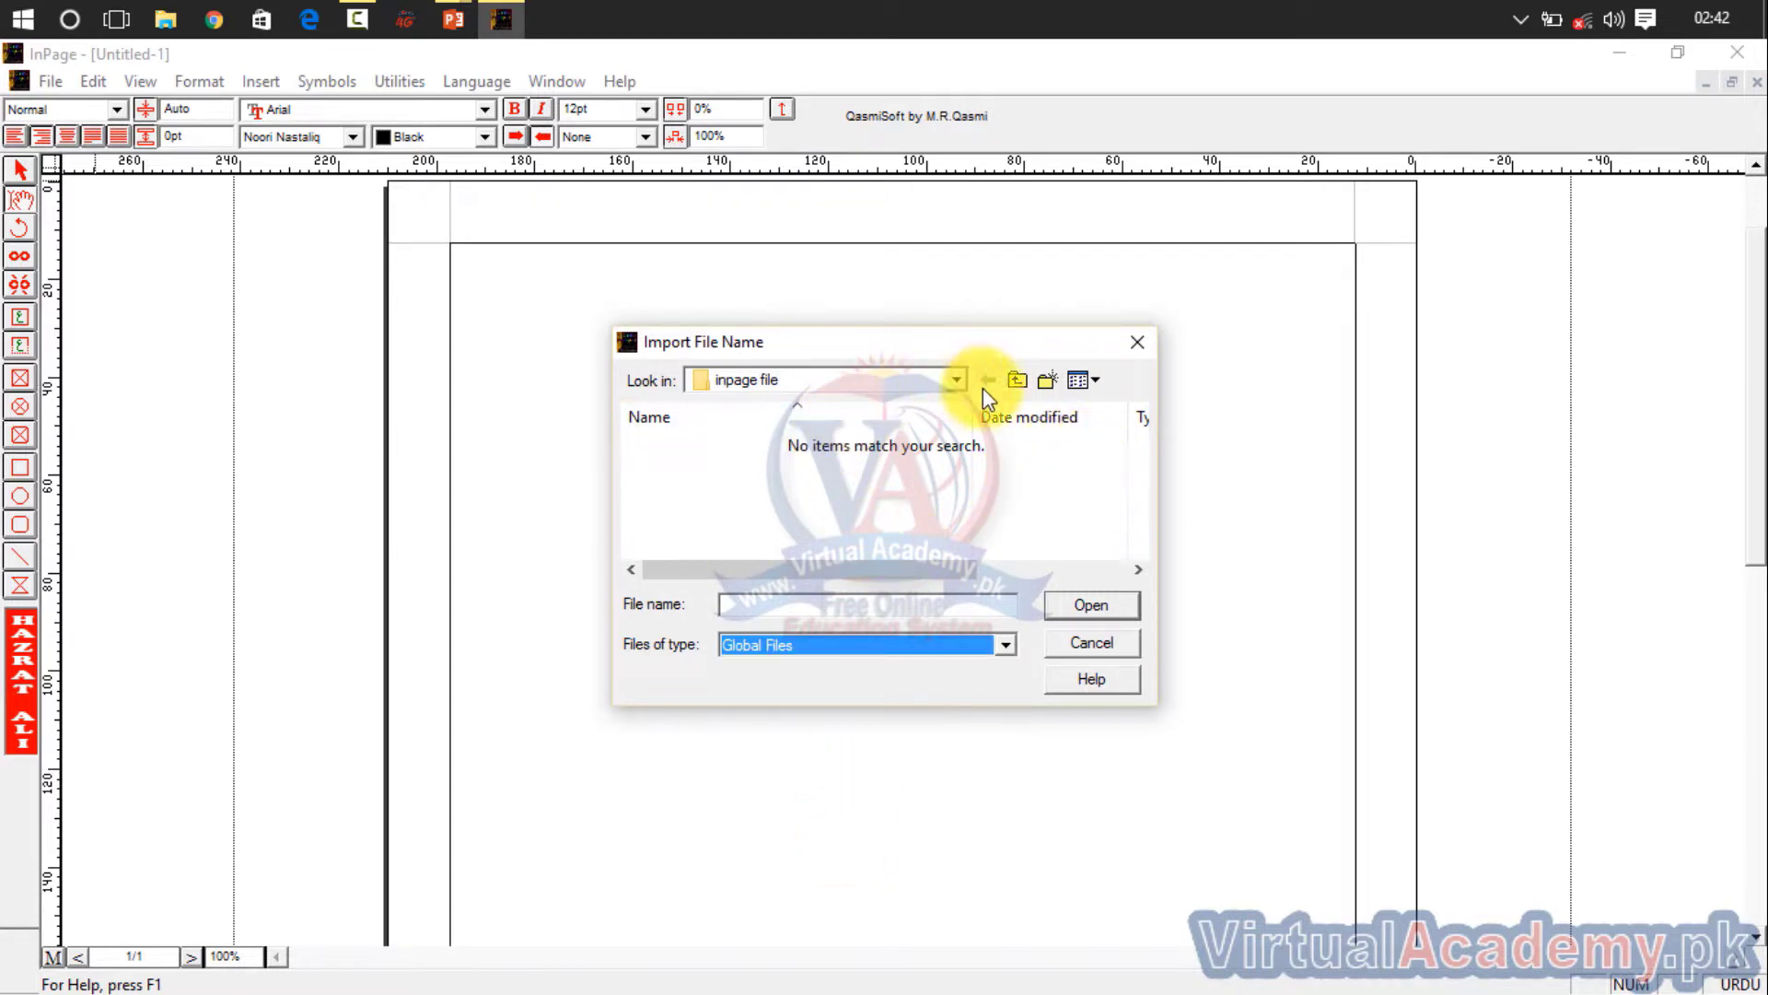
# Step: Browse the Desktop and its inpage file folder for Global Files to import
pyautogui.click(1018, 381)
pyautogui.click(1133, 435)
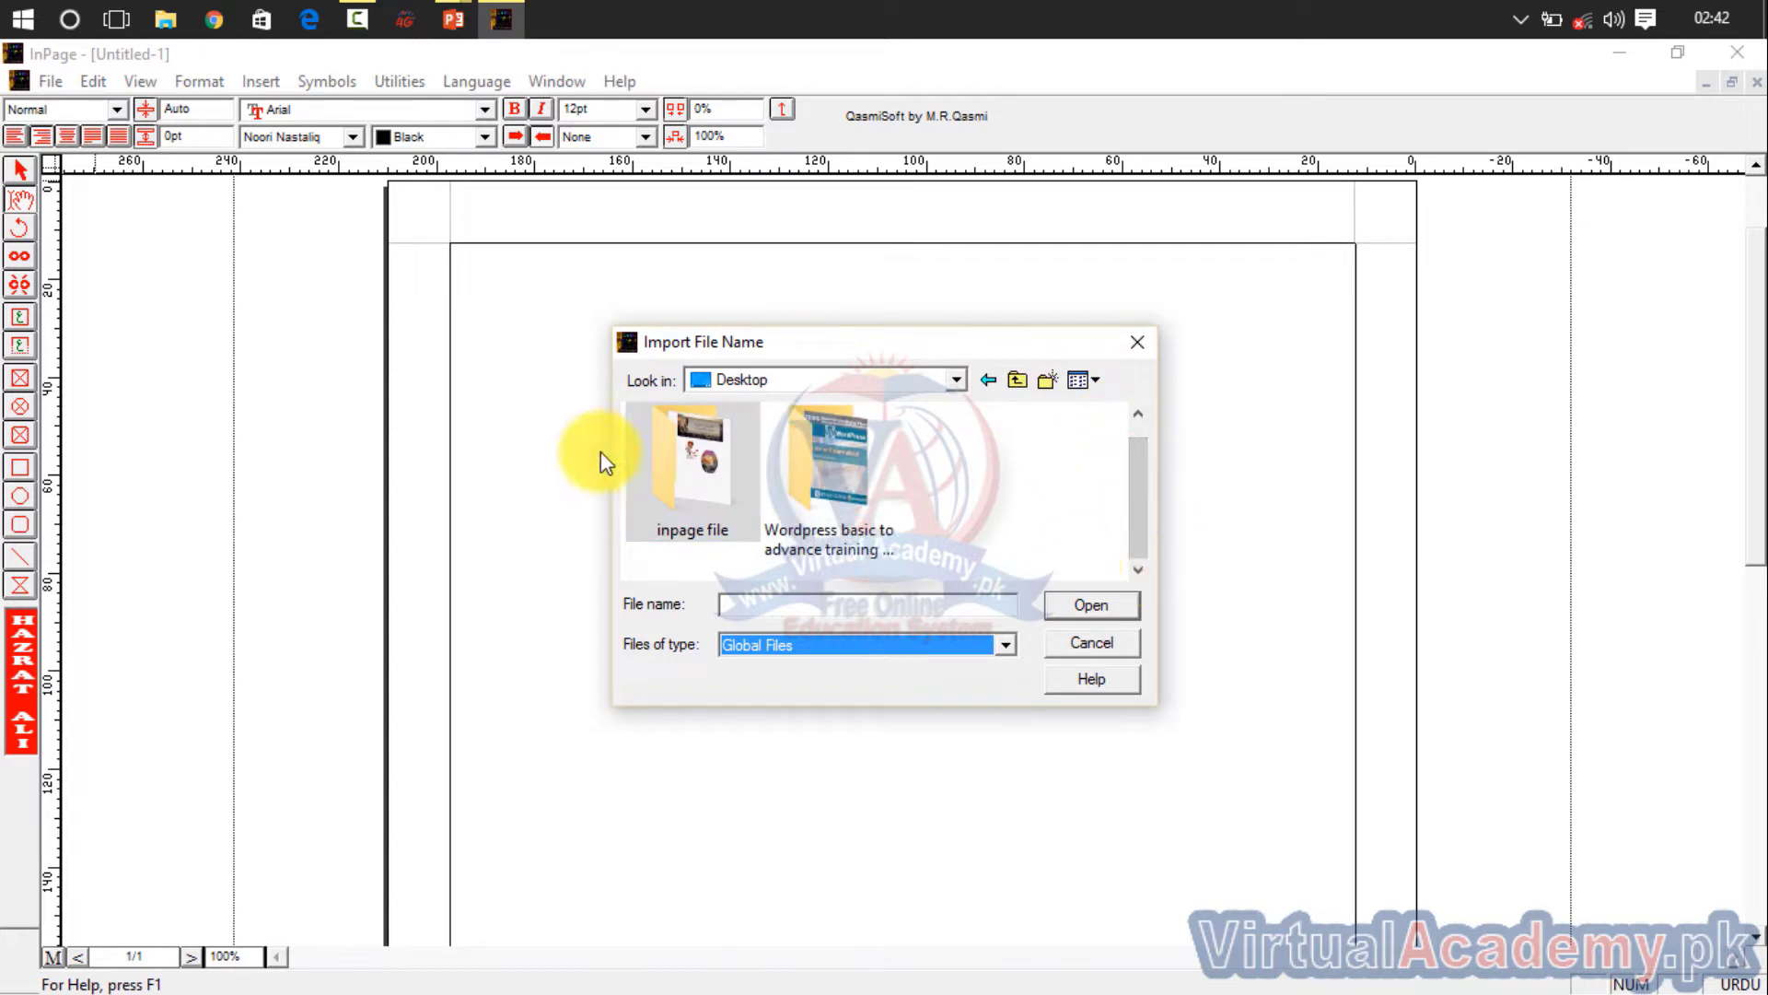
pyautogui.doubleClick(661, 456)
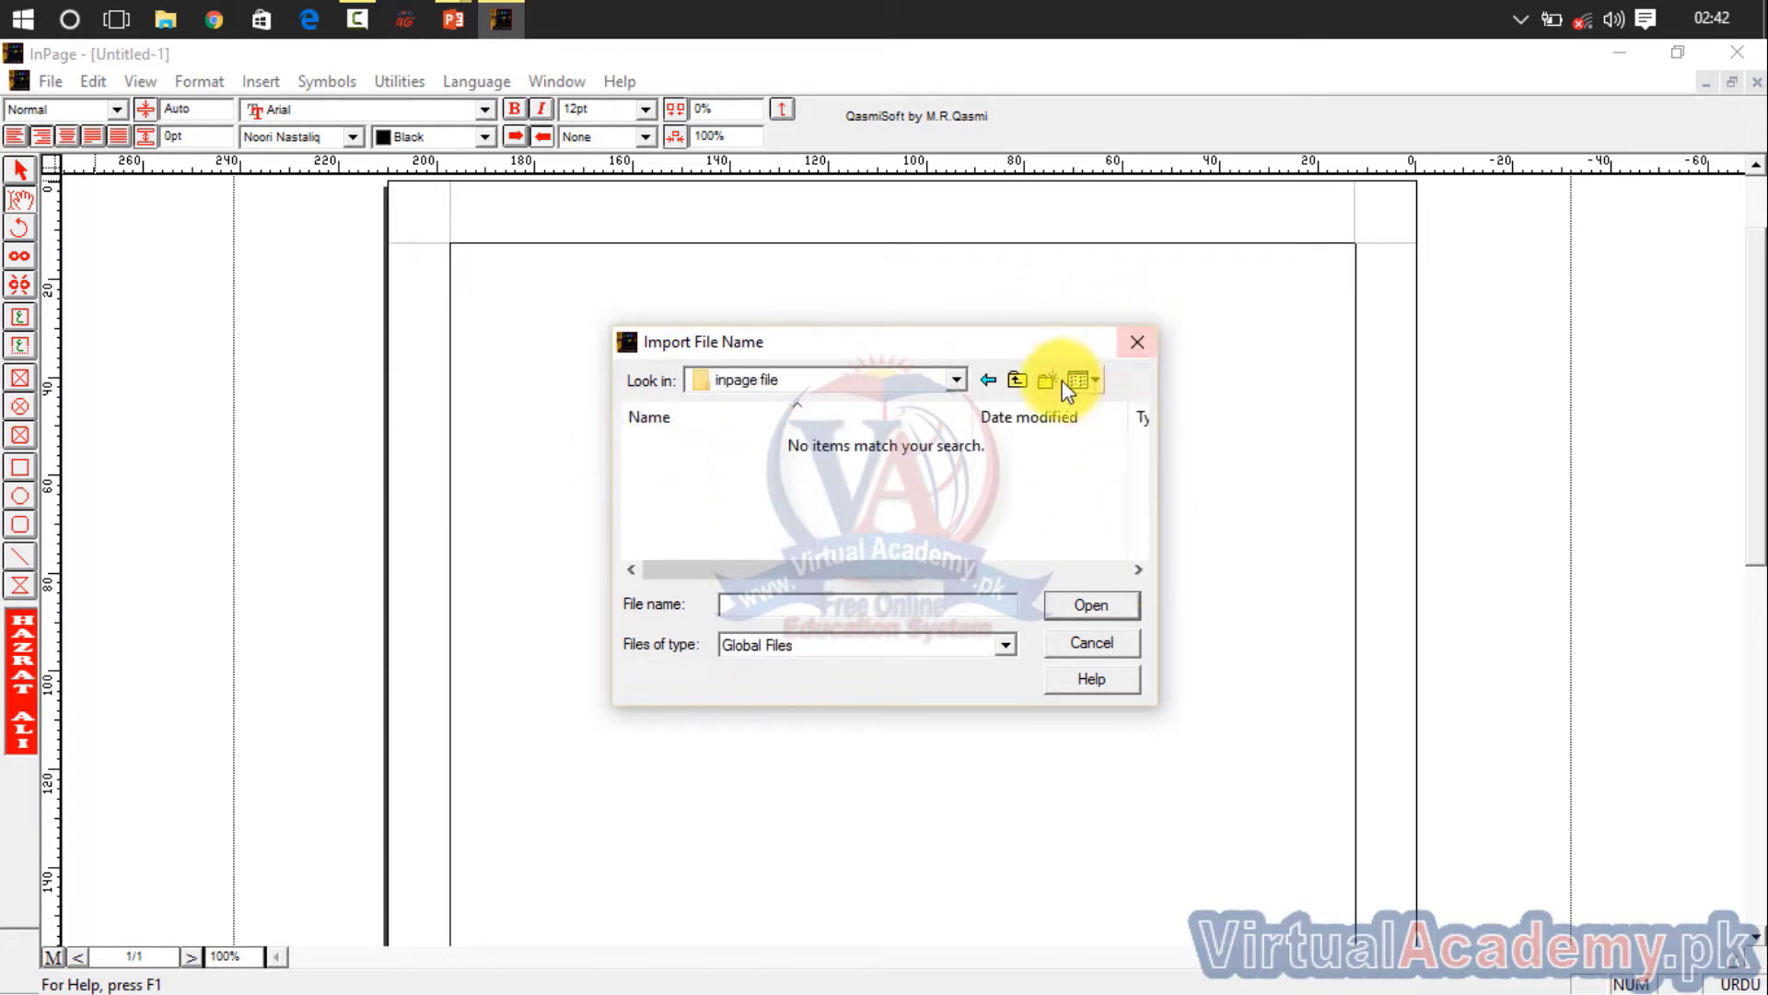
pyautogui.click(1008, 381)
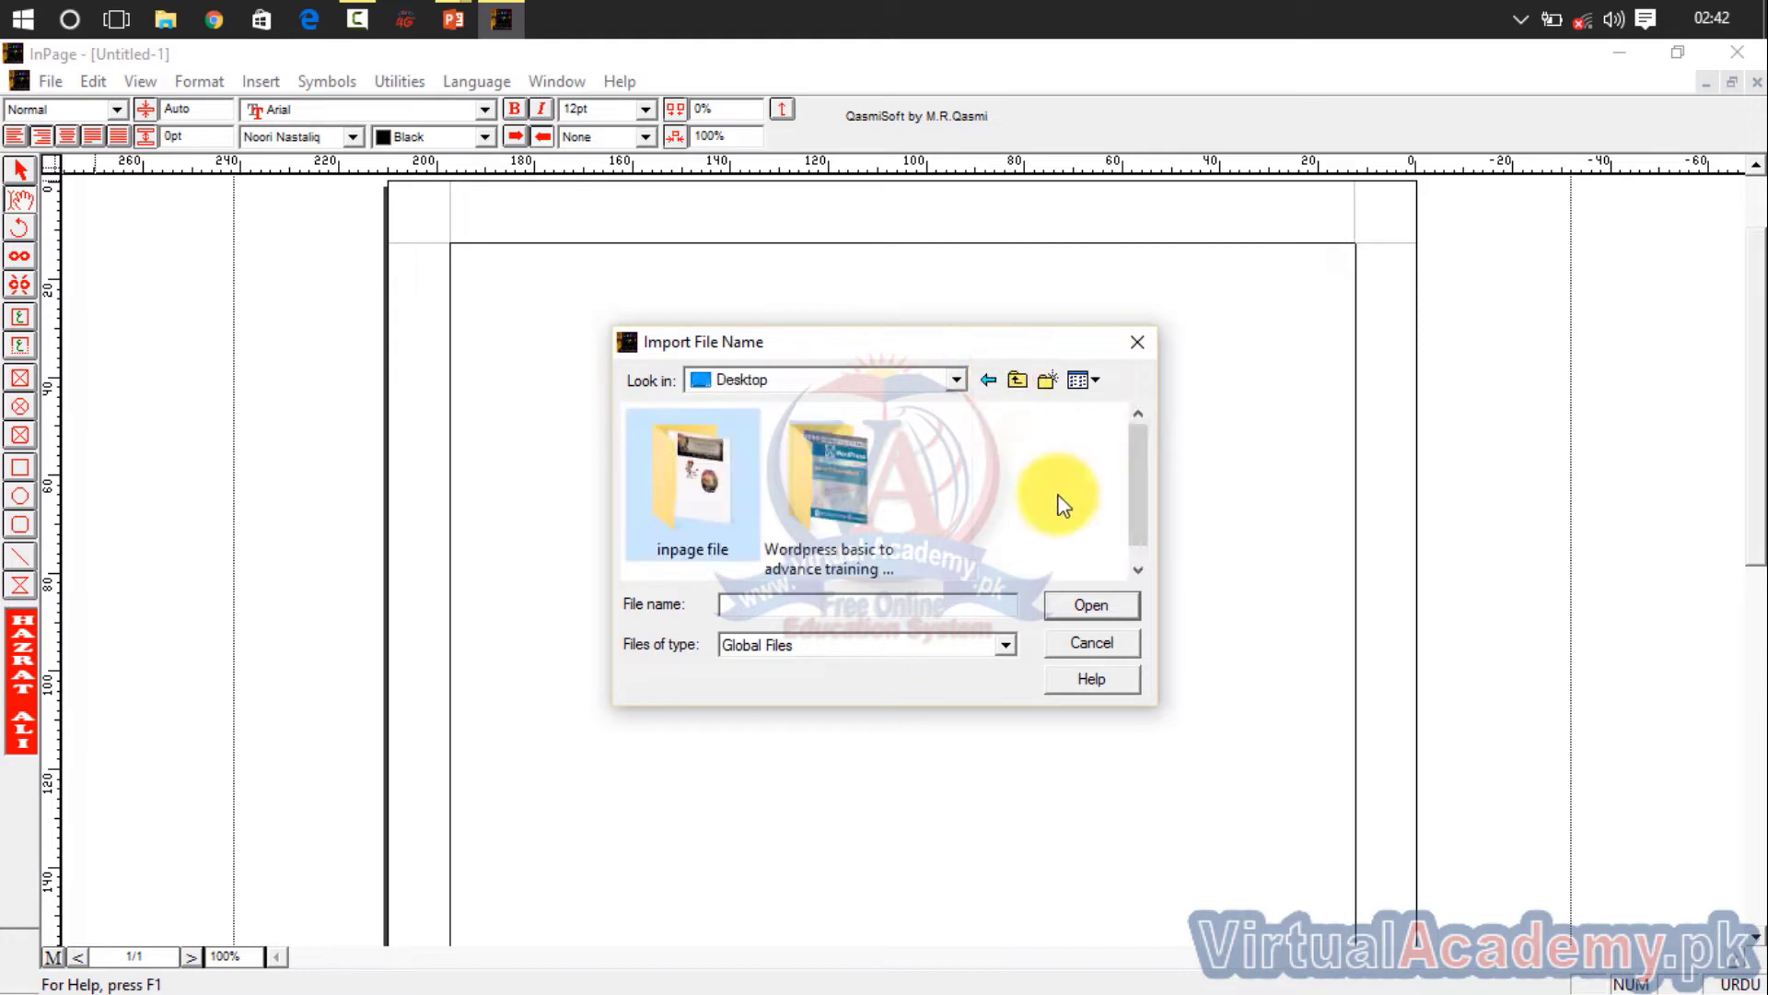
# Step: Show all file types and try to import the picture "hamari khooj main" from the Desktop into the text box
pyautogui.click(970, 644)
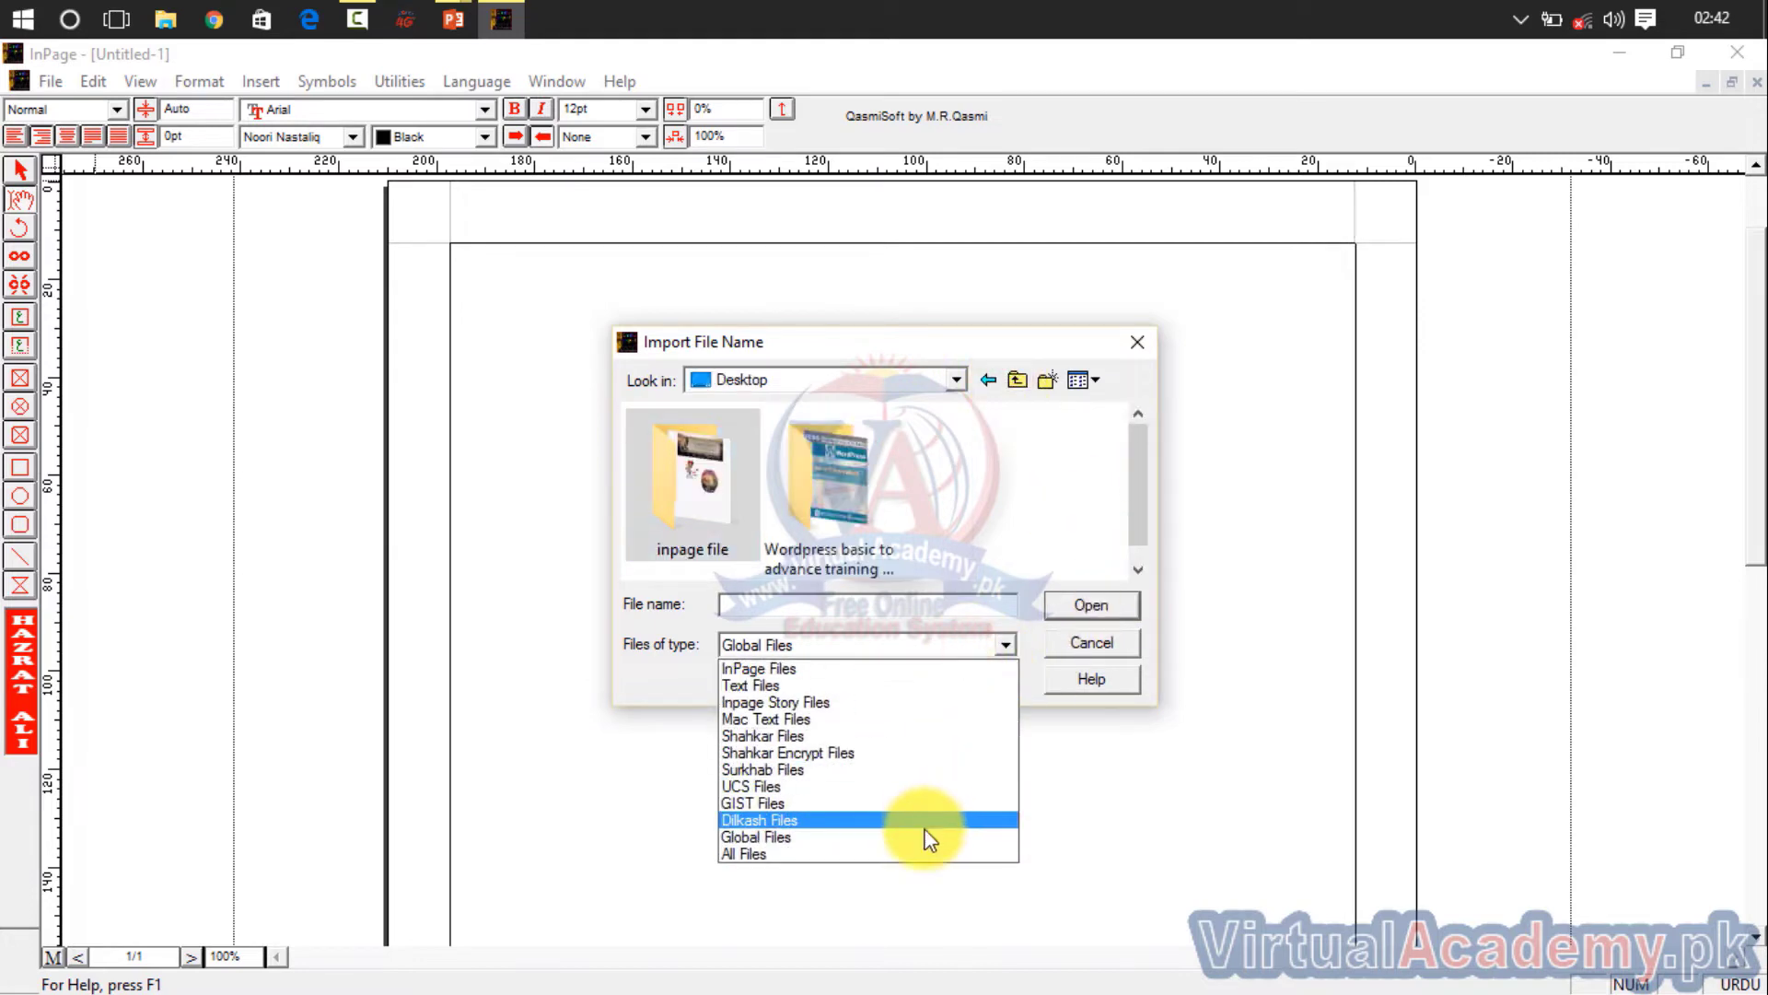
pyautogui.click(919, 853)
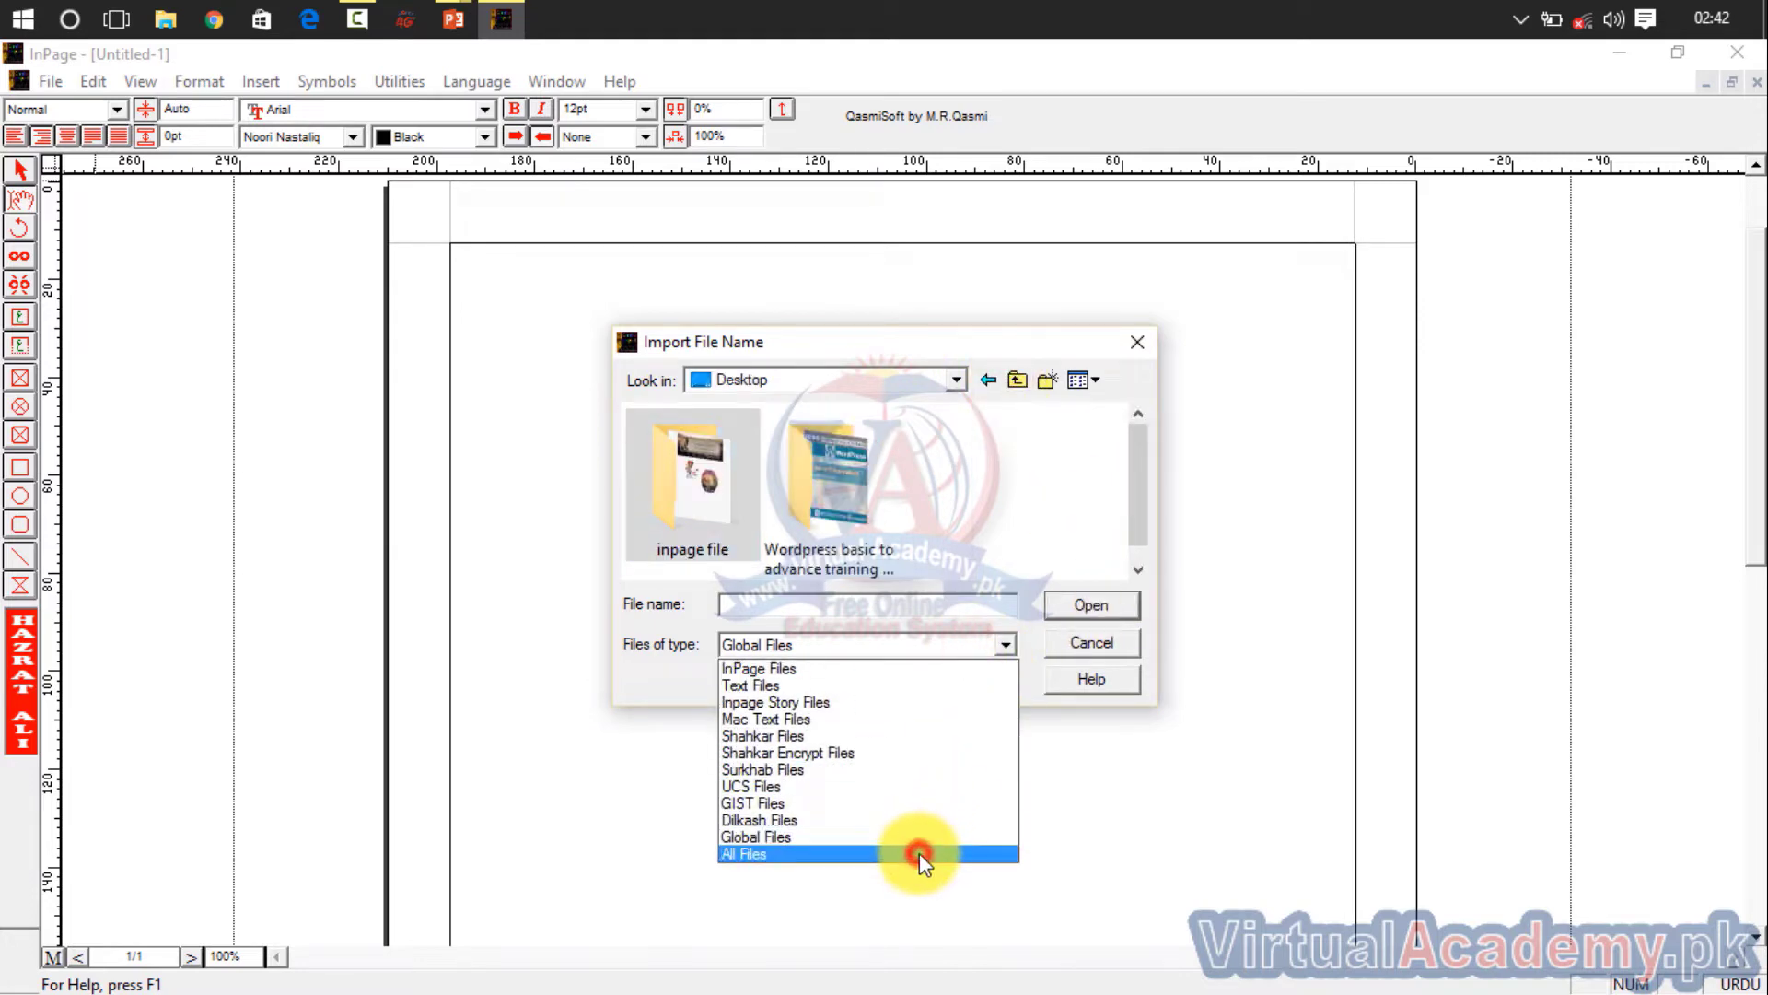
pyautogui.click(1139, 570)
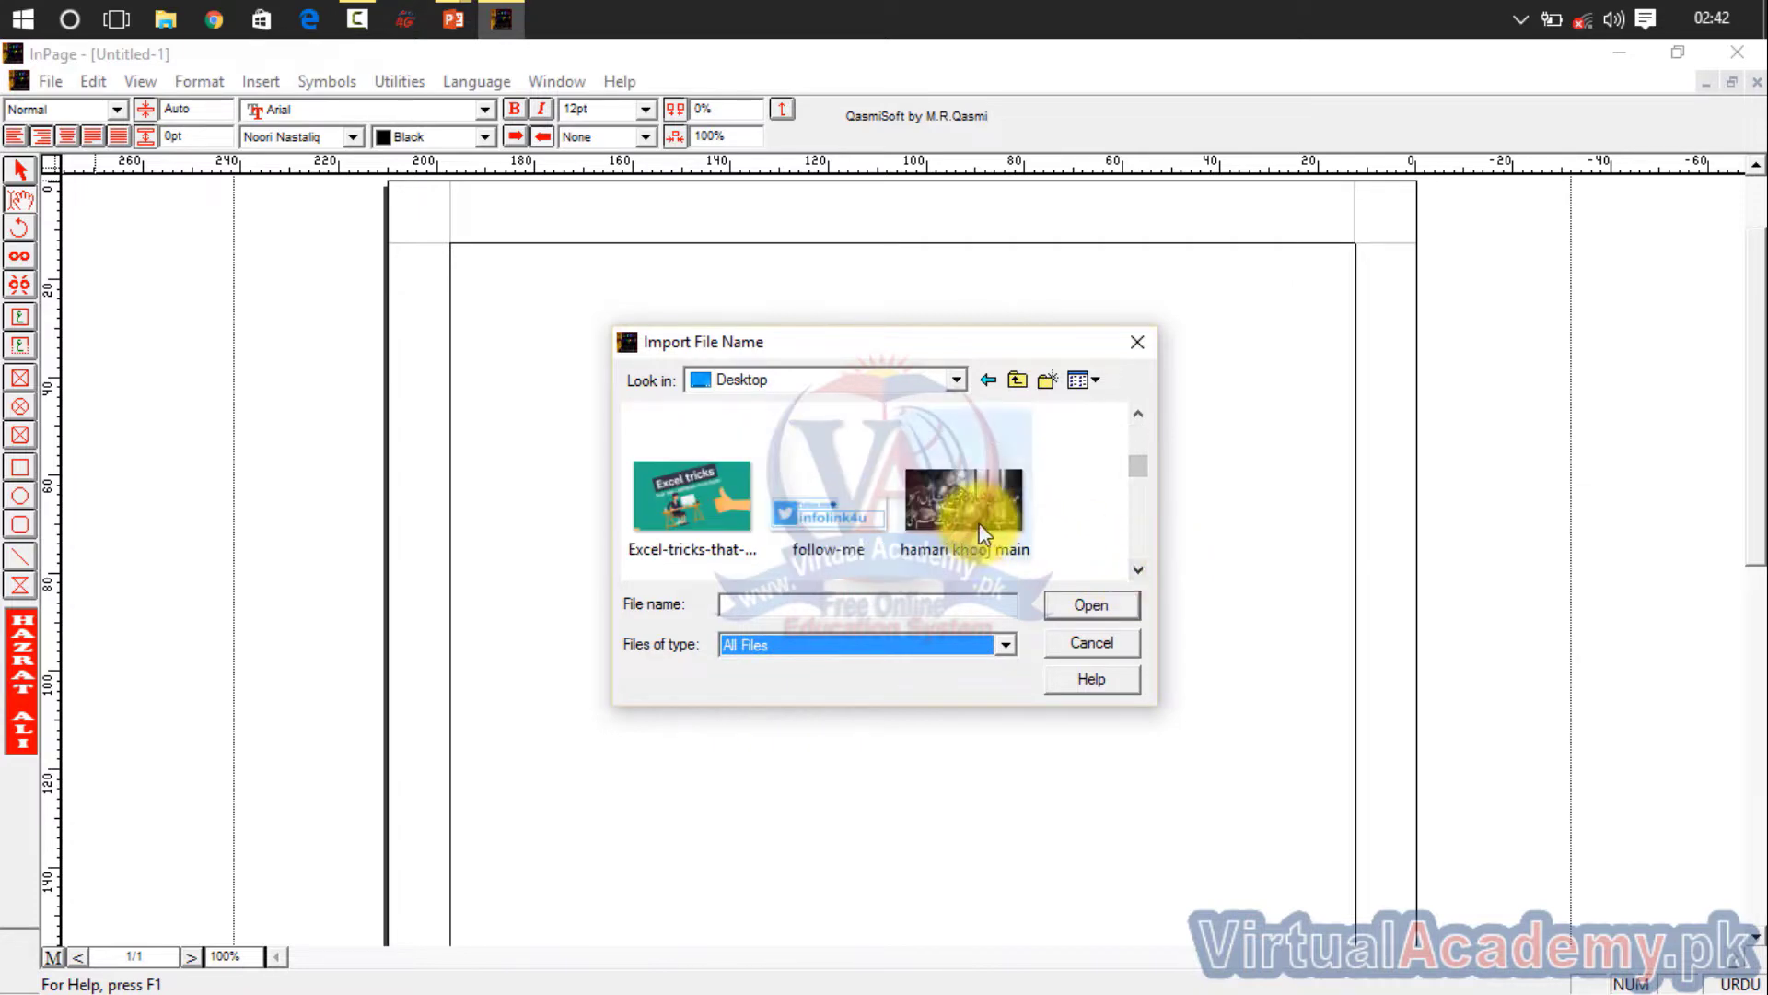
pyautogui.doubleClick(984, 534)
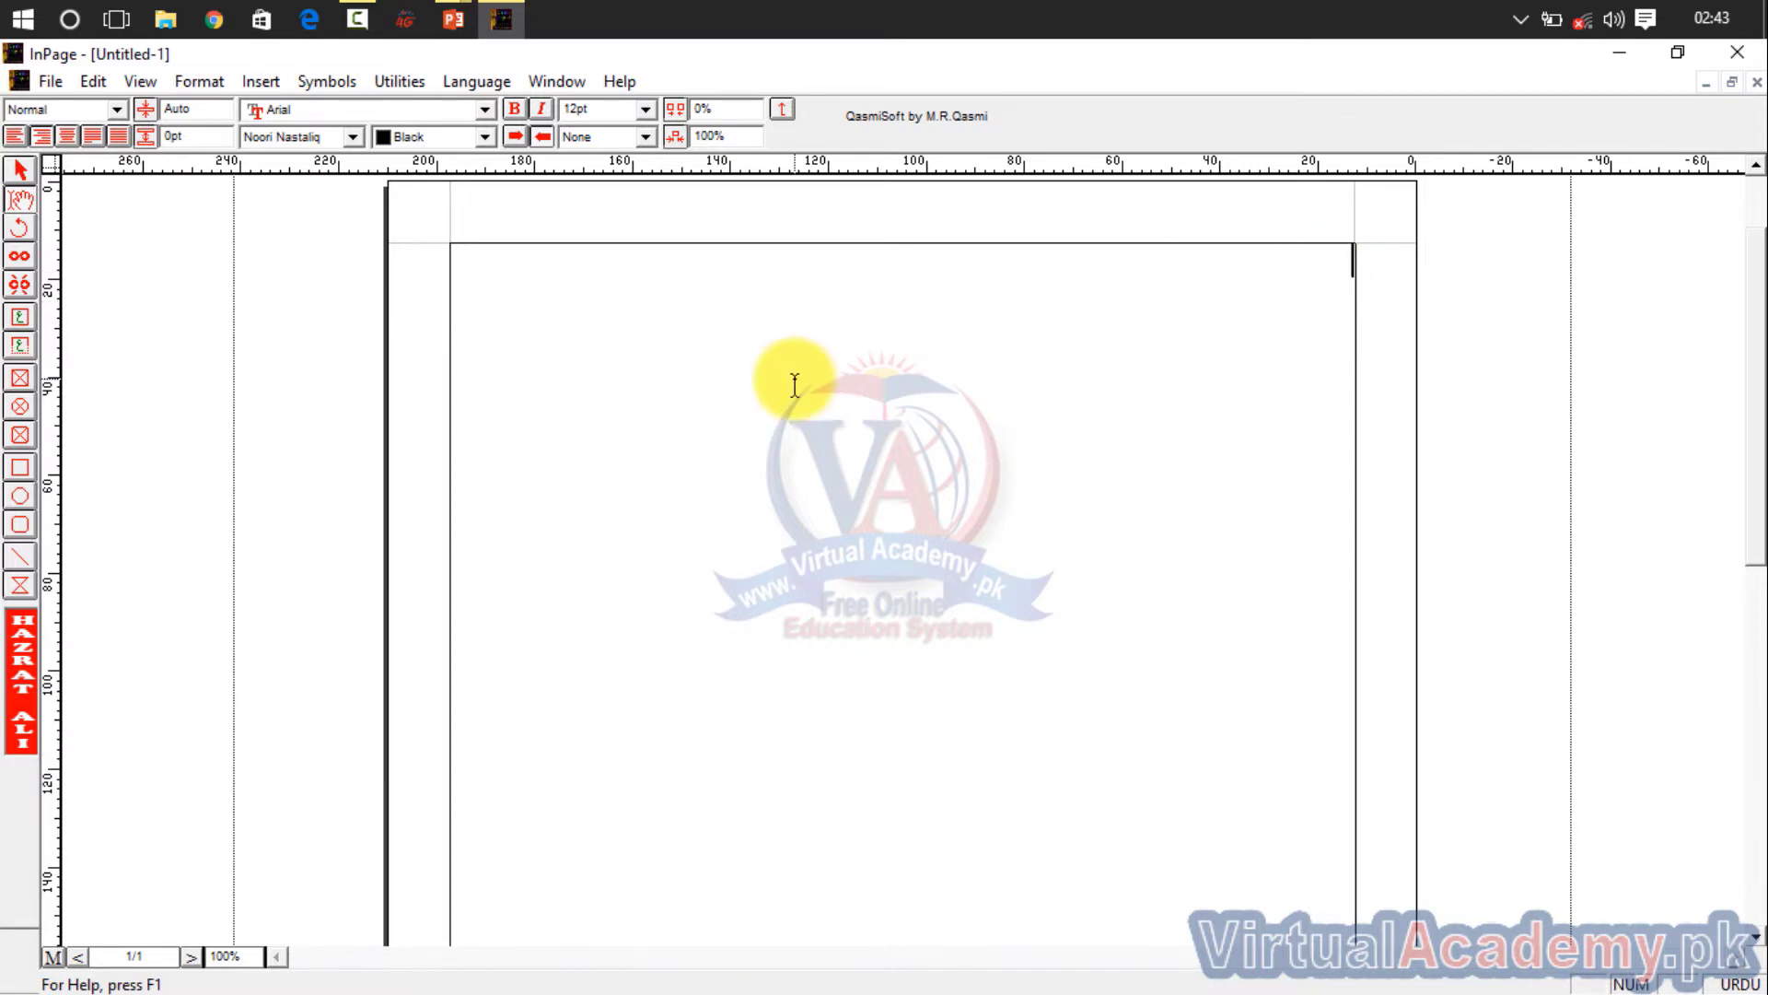
# Step: Draw a rectangular picture box about 150 mm wide and 66 mm high in the upper half of the page
pyautogui.click(21, 379)
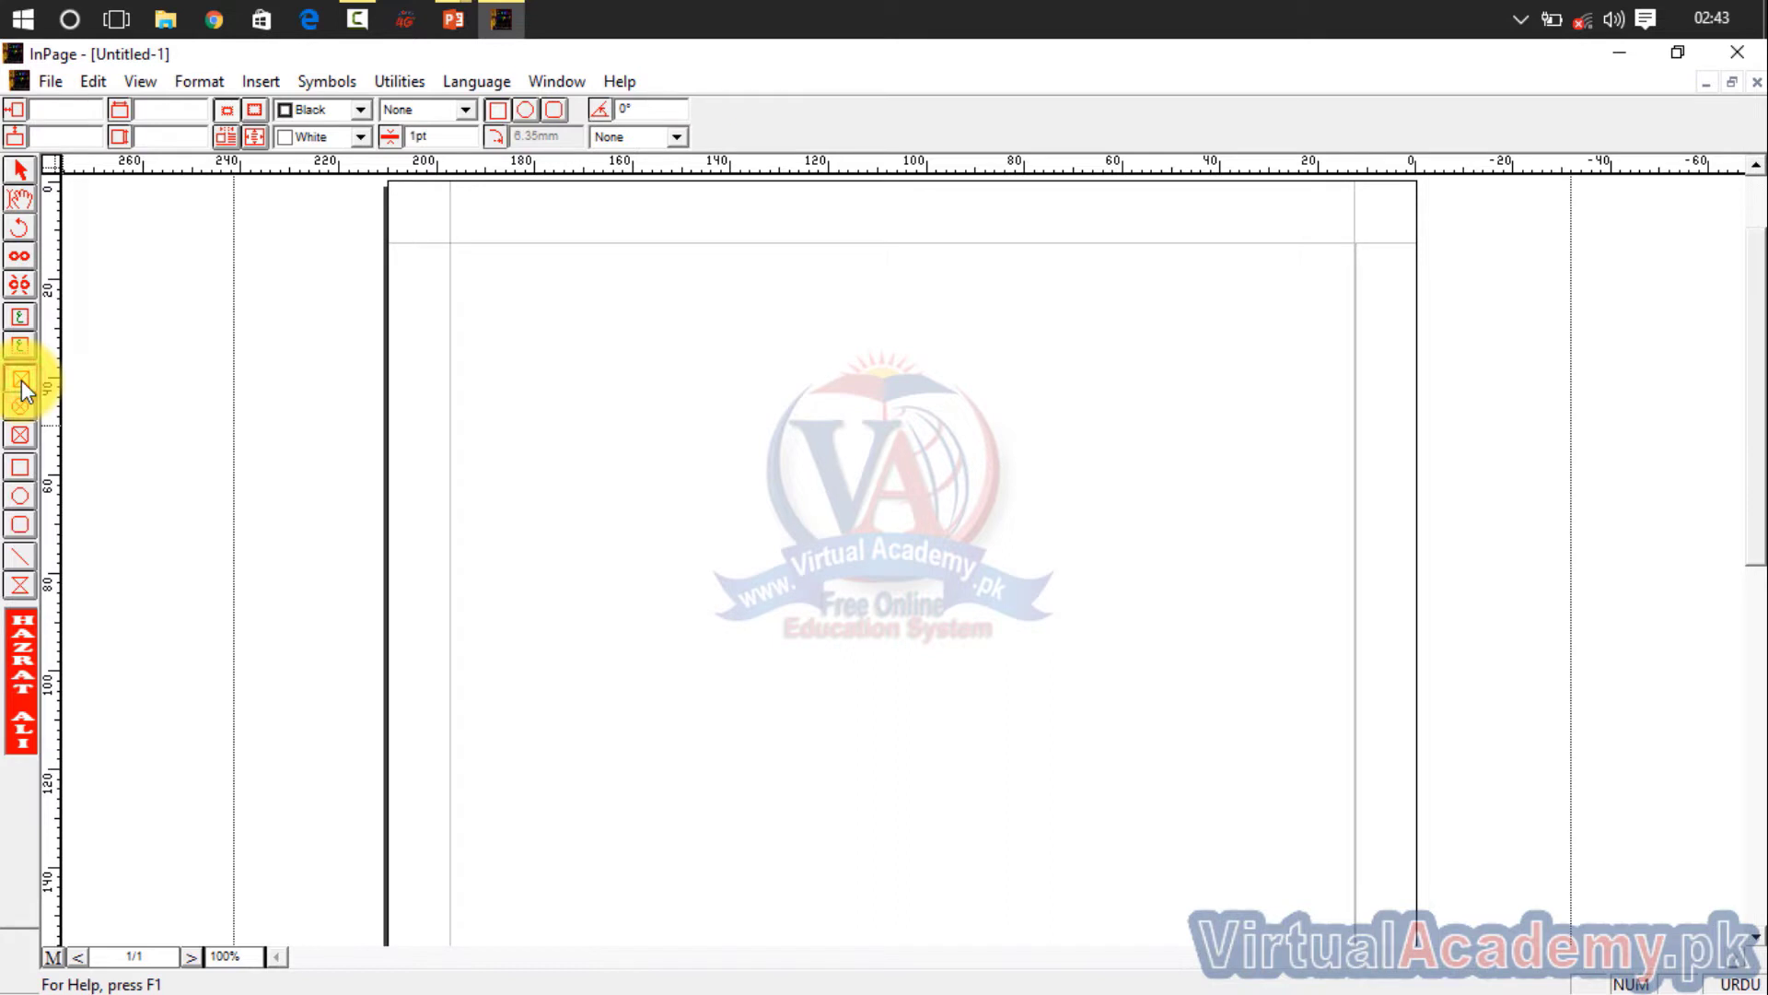
pyautogui.moveTo(520, 373); pyautogui.dragTo(1254, 697)
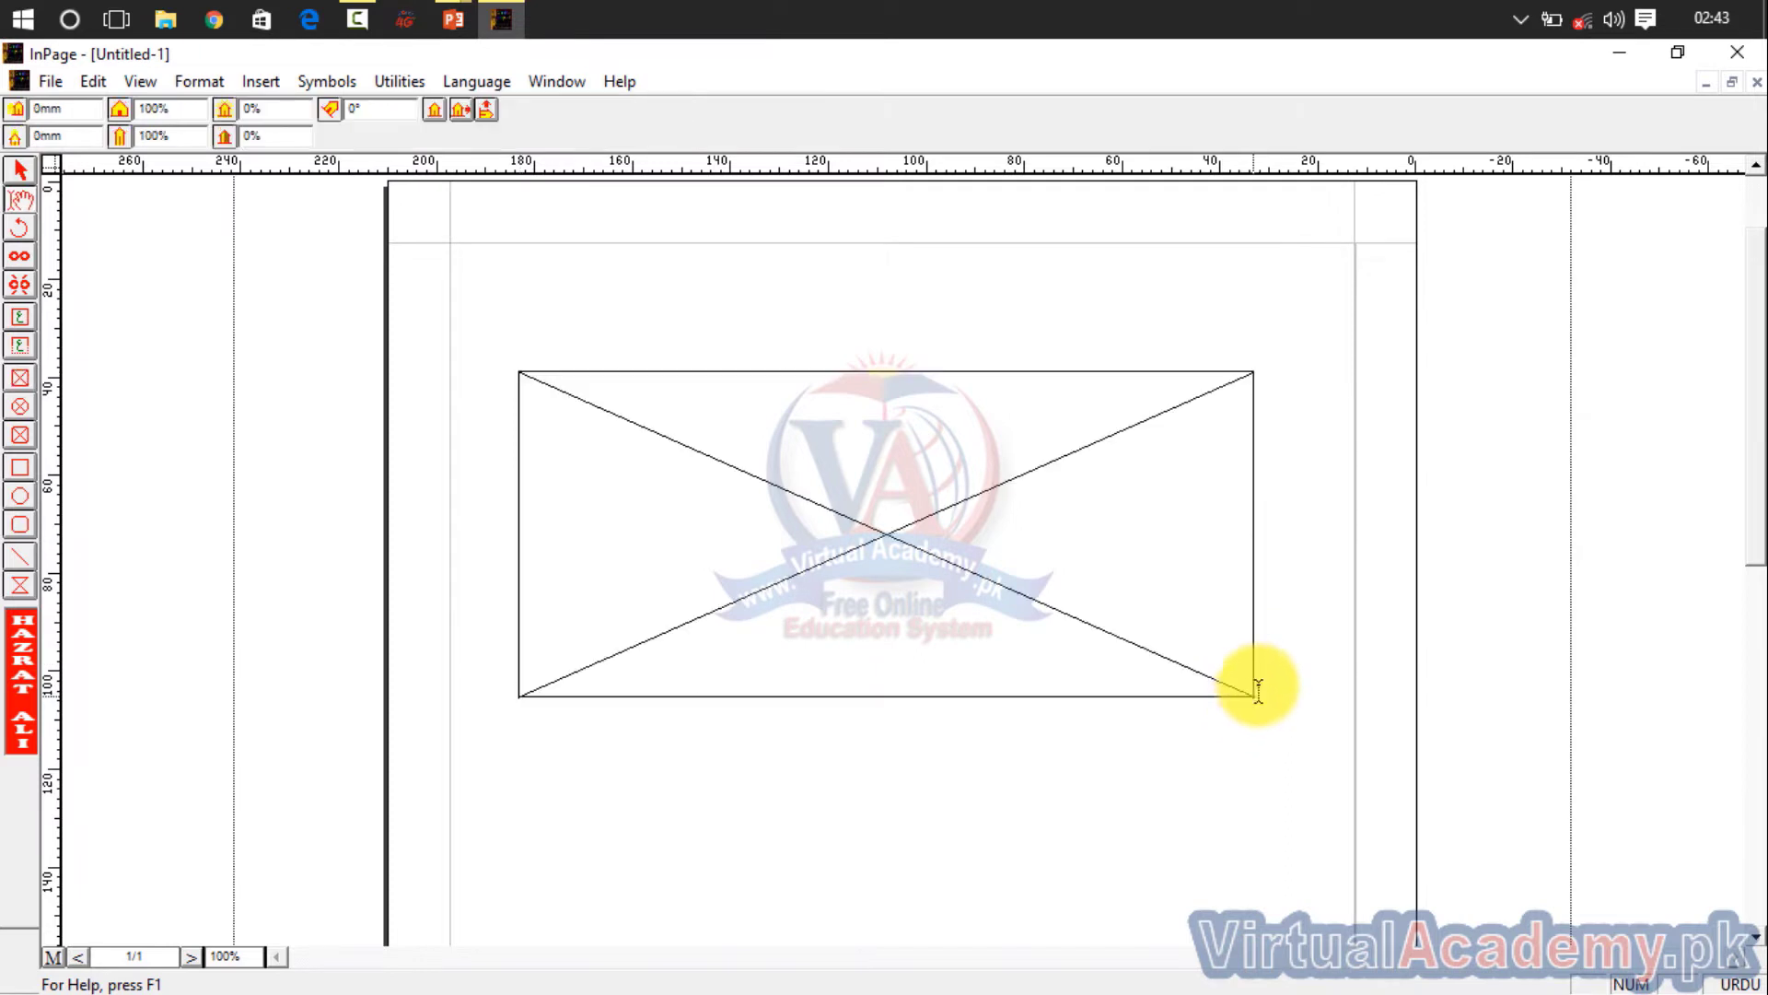
pyautogui.doubleClick(914, 565)
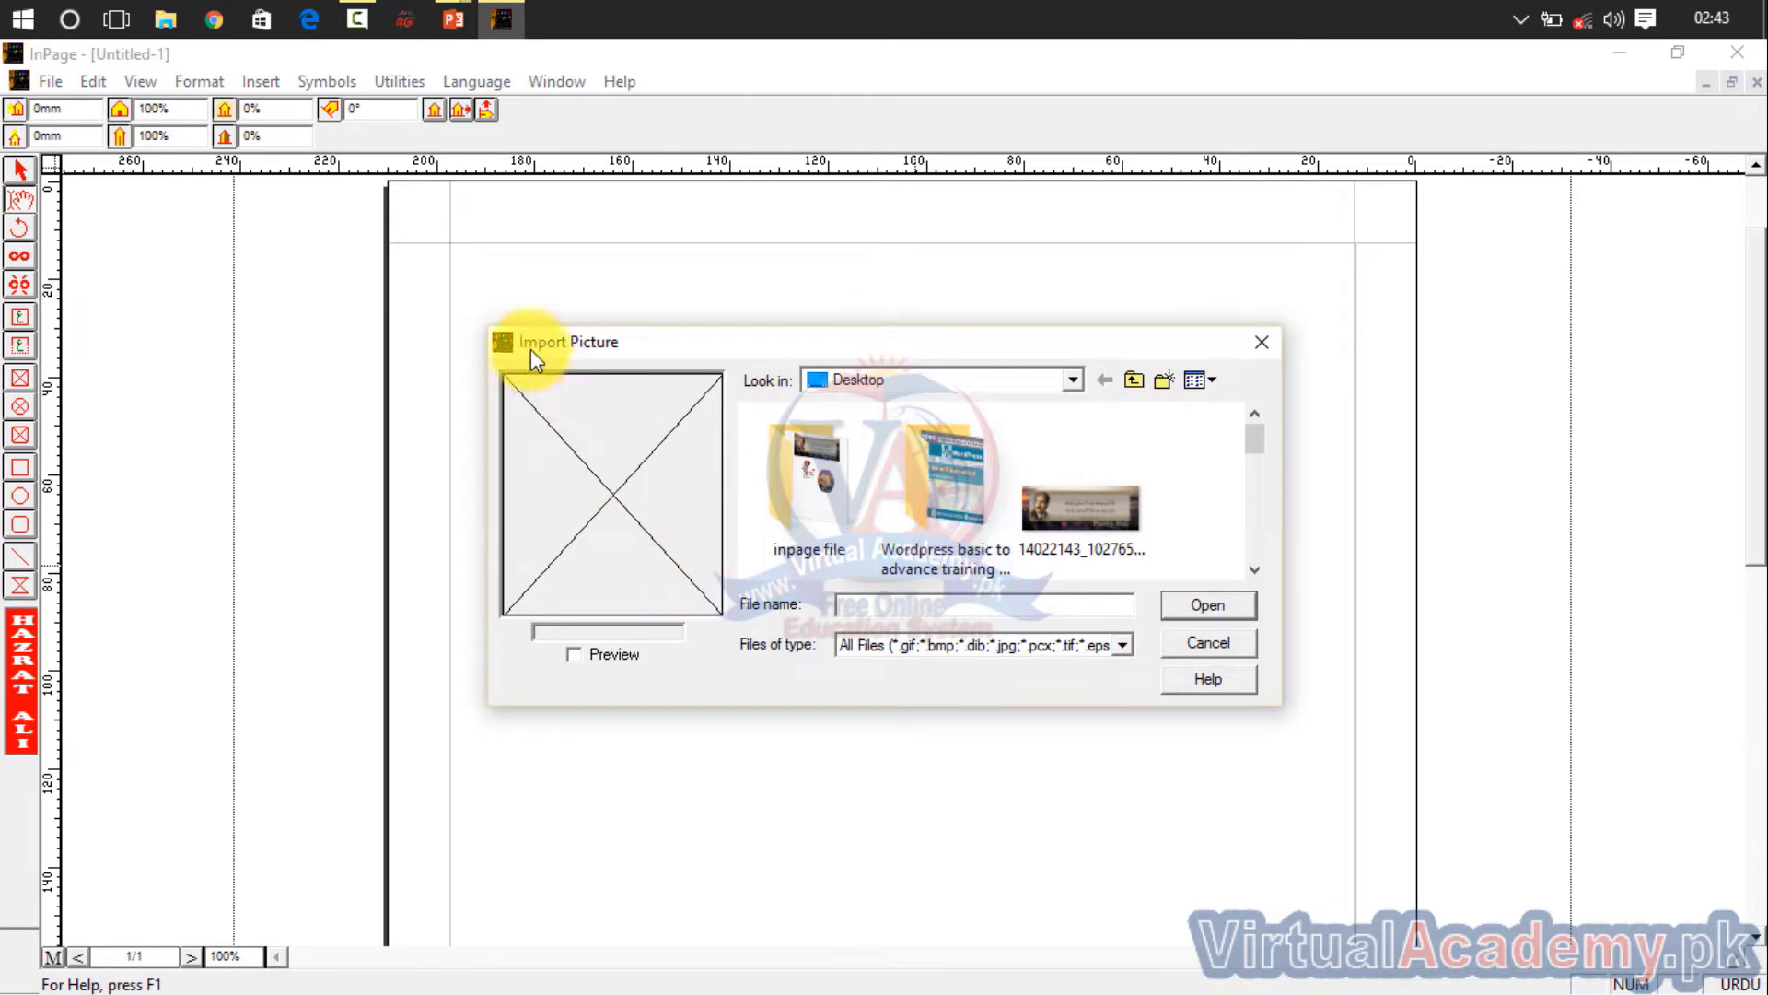
pyautogui.click(1261, 344)
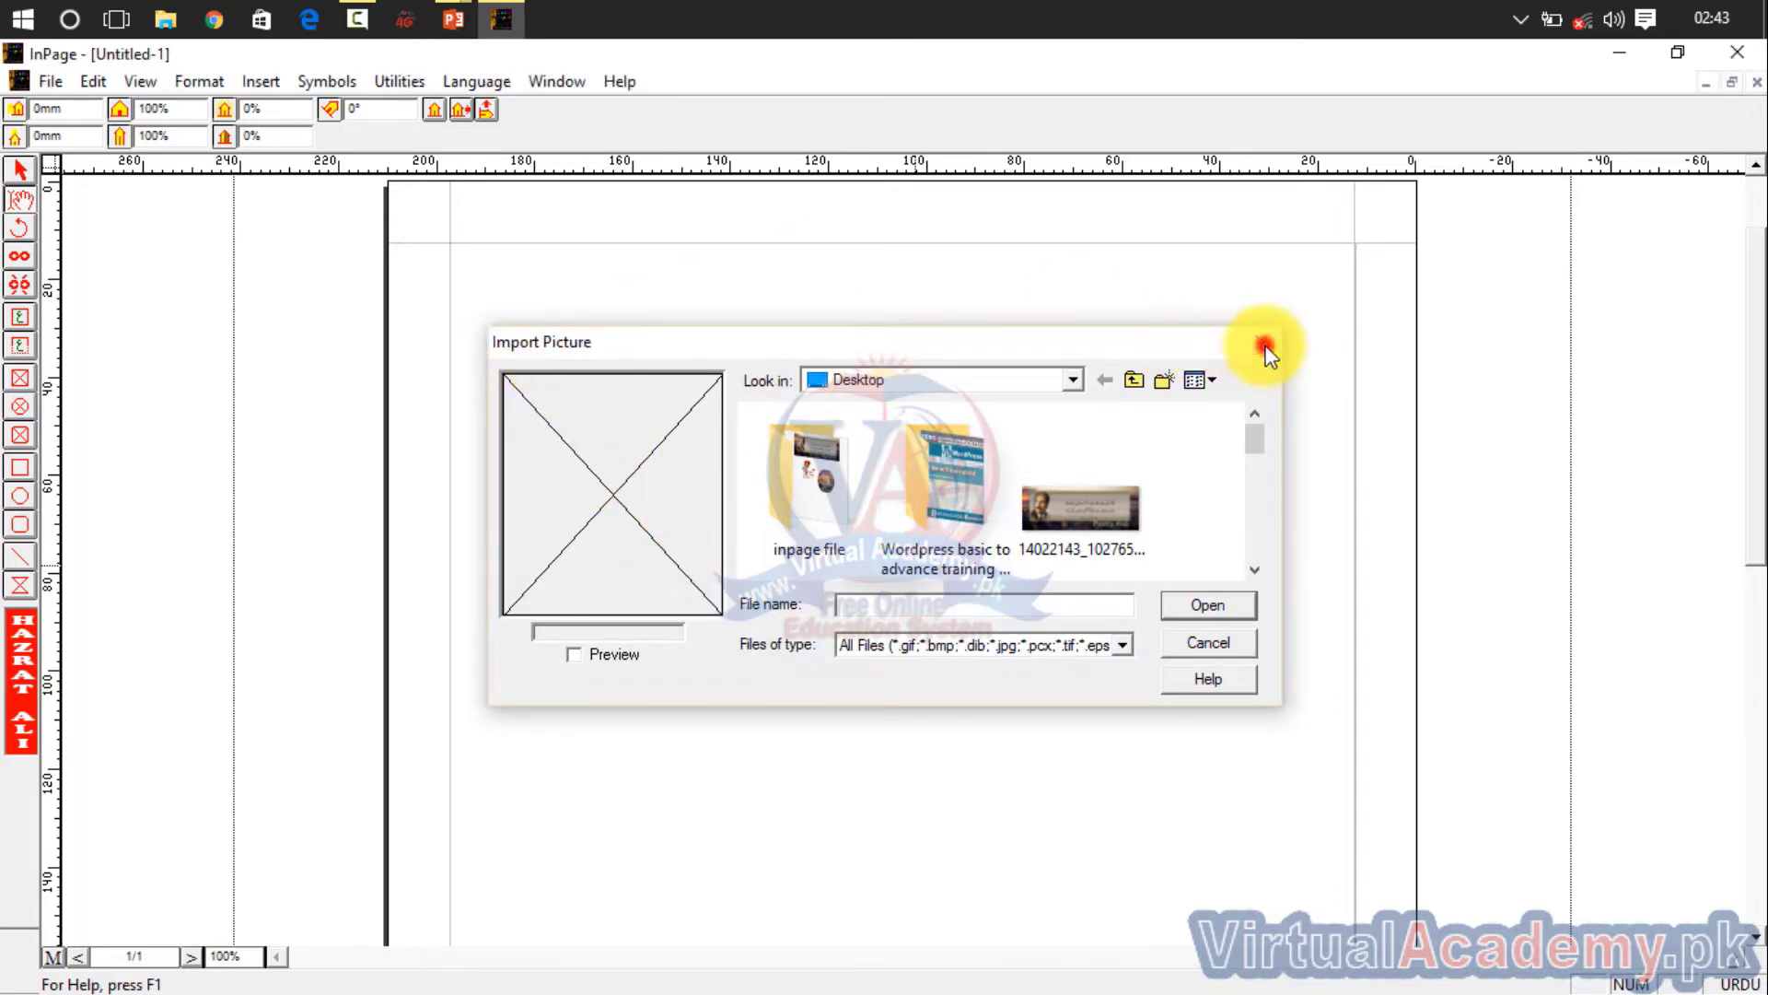
pyautogui.doubleClick(892, 444)
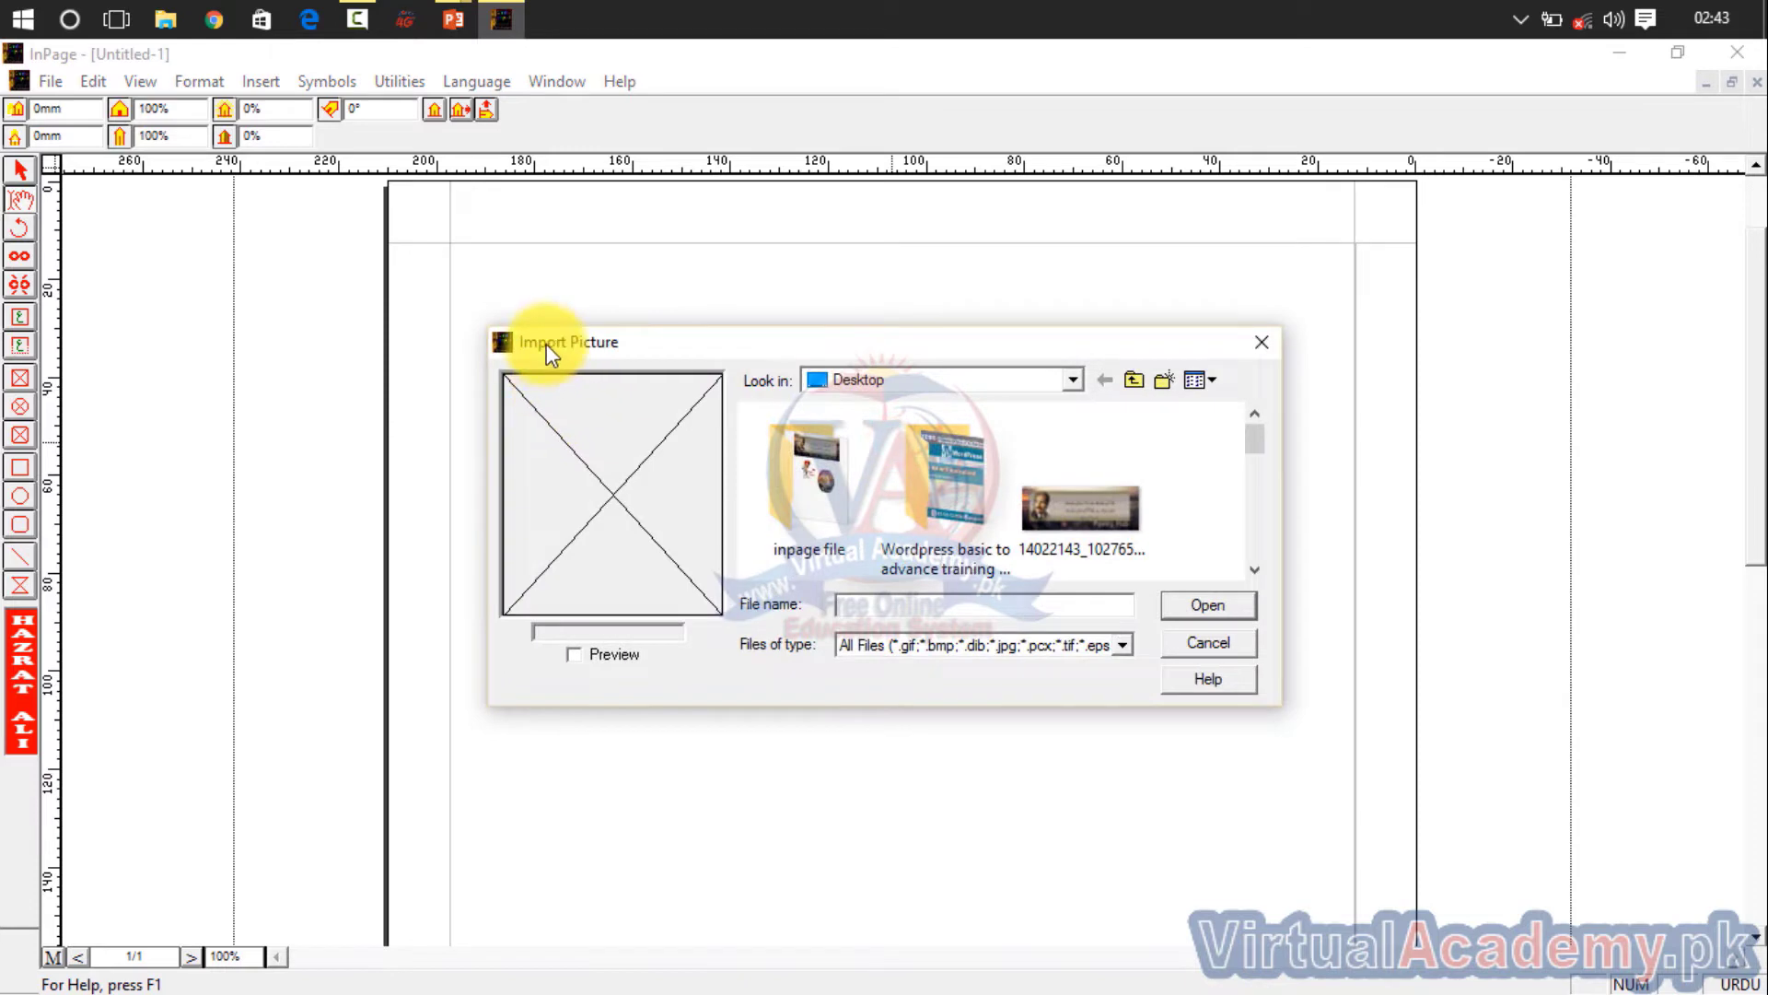
pyautogui.click(1260, 348)
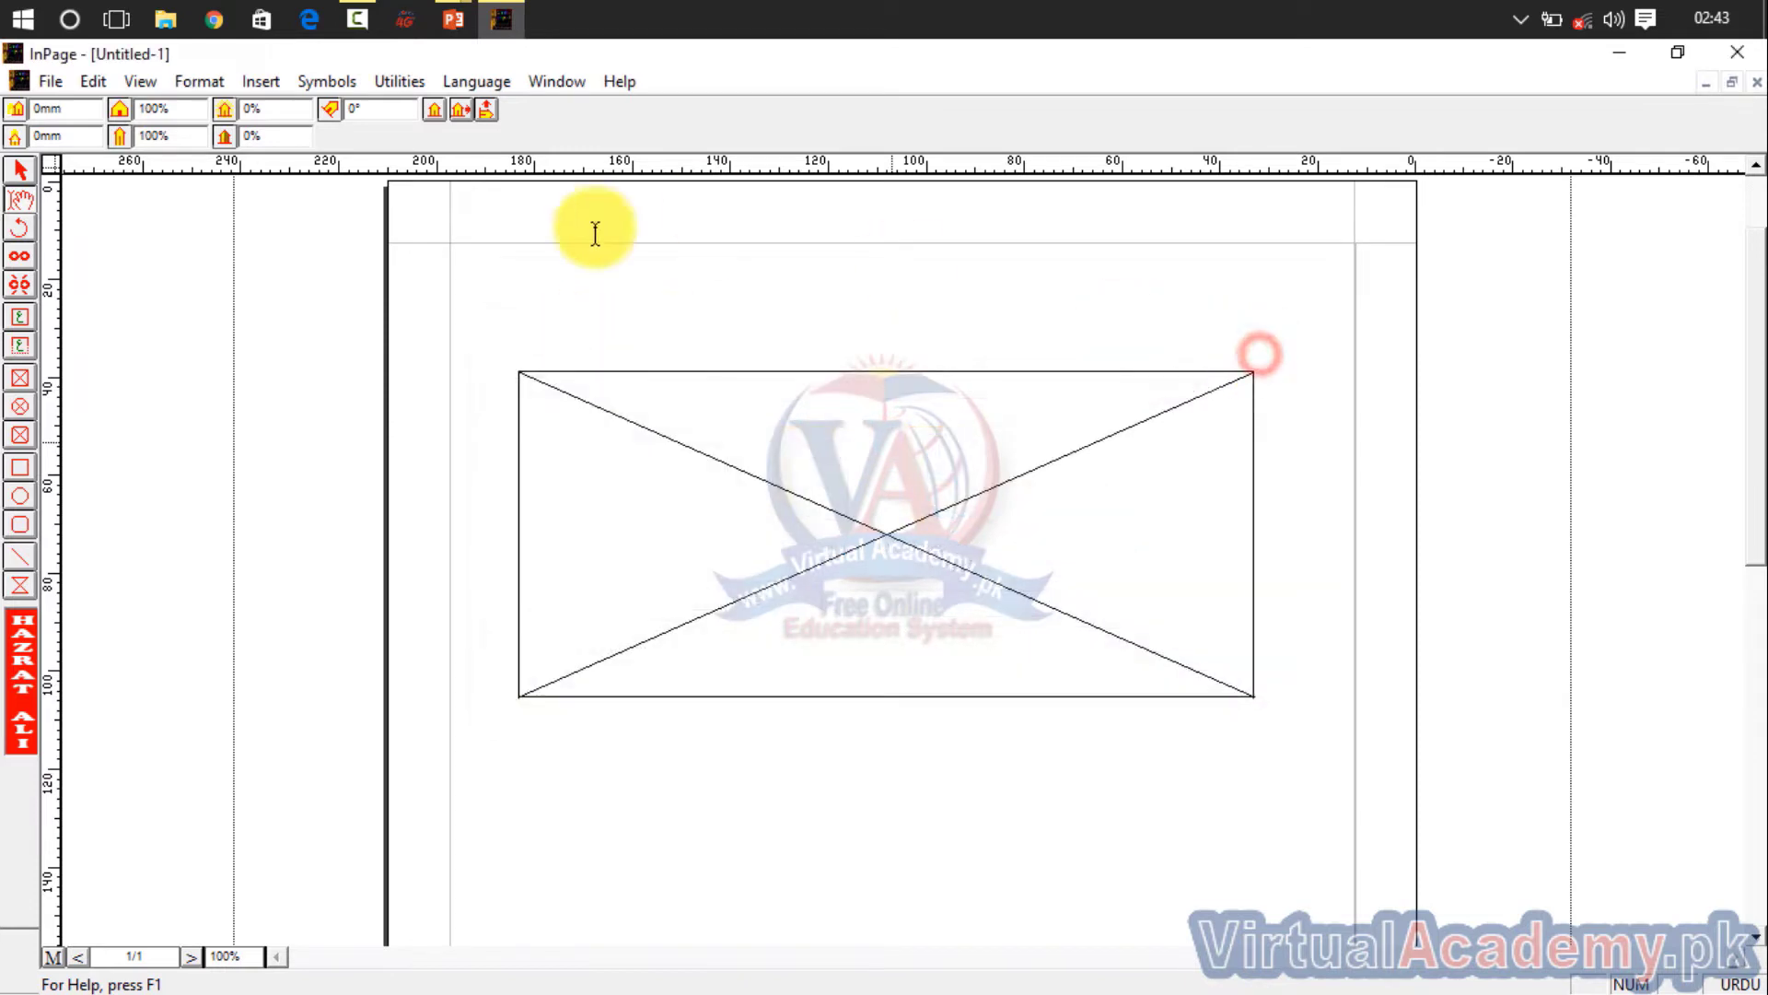
# Step: Import the Desktop picture whose file name starts with 14022143_102765 into the picture box
pyautogui.click(46, 82)
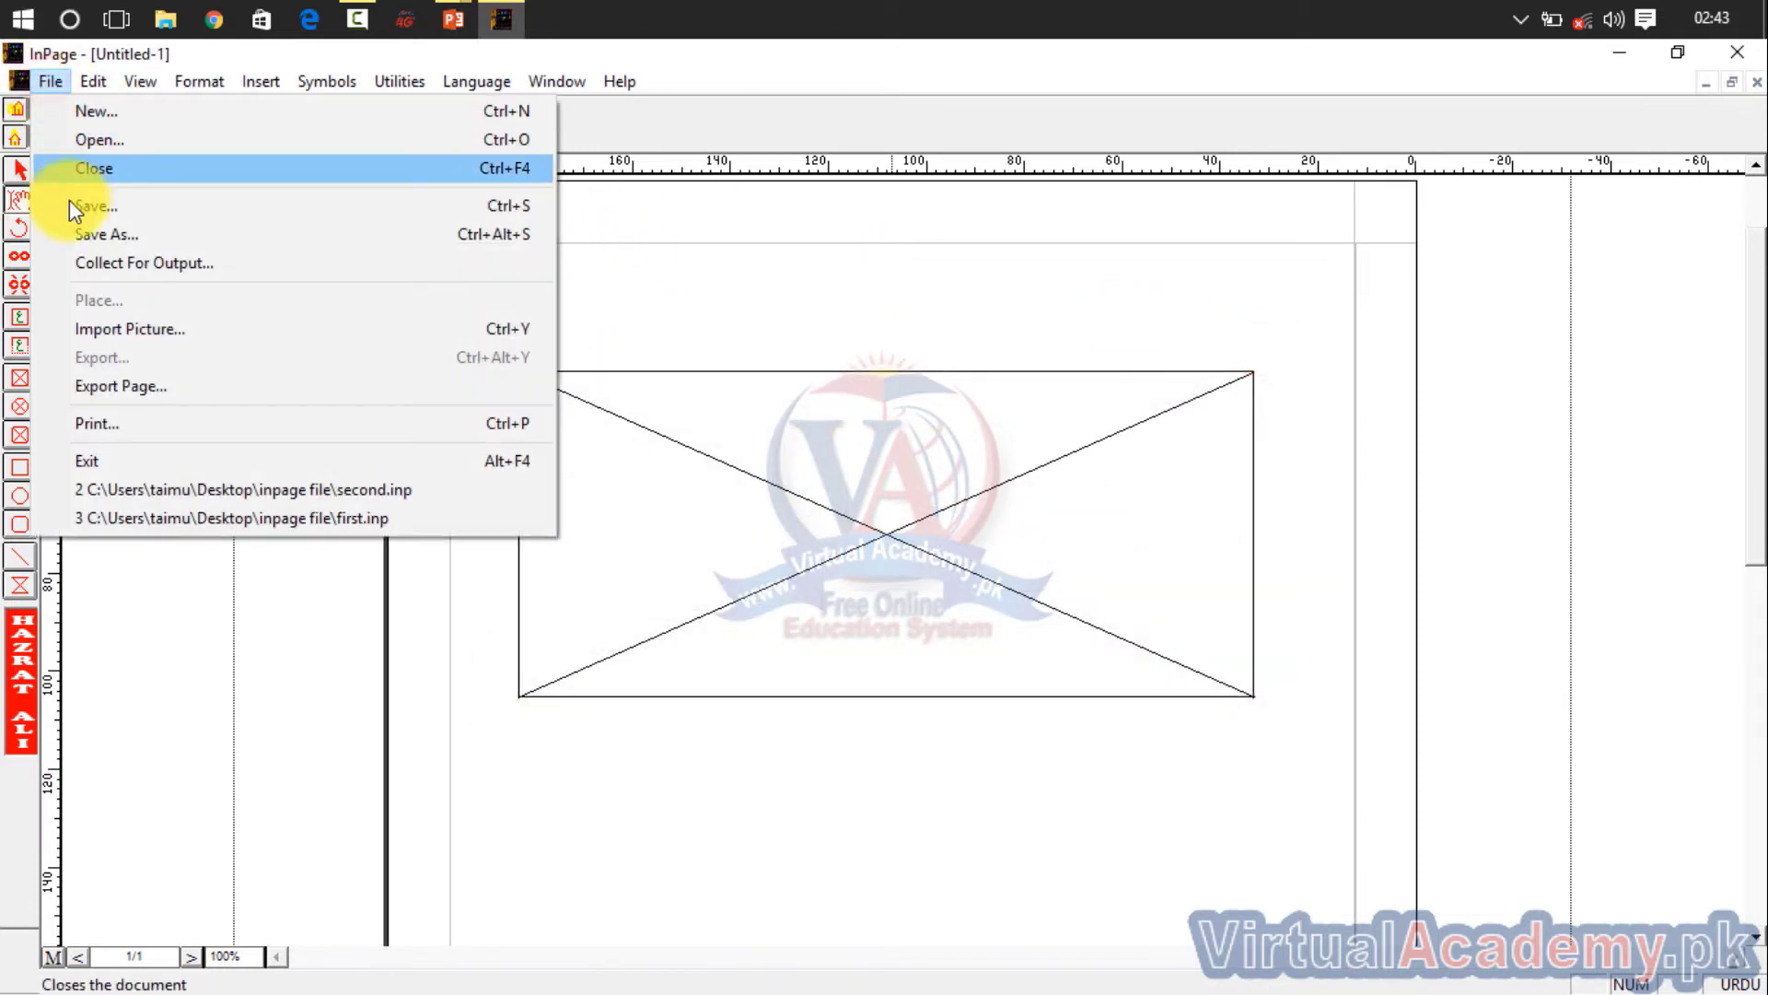
pyautogui.click(83, 331)
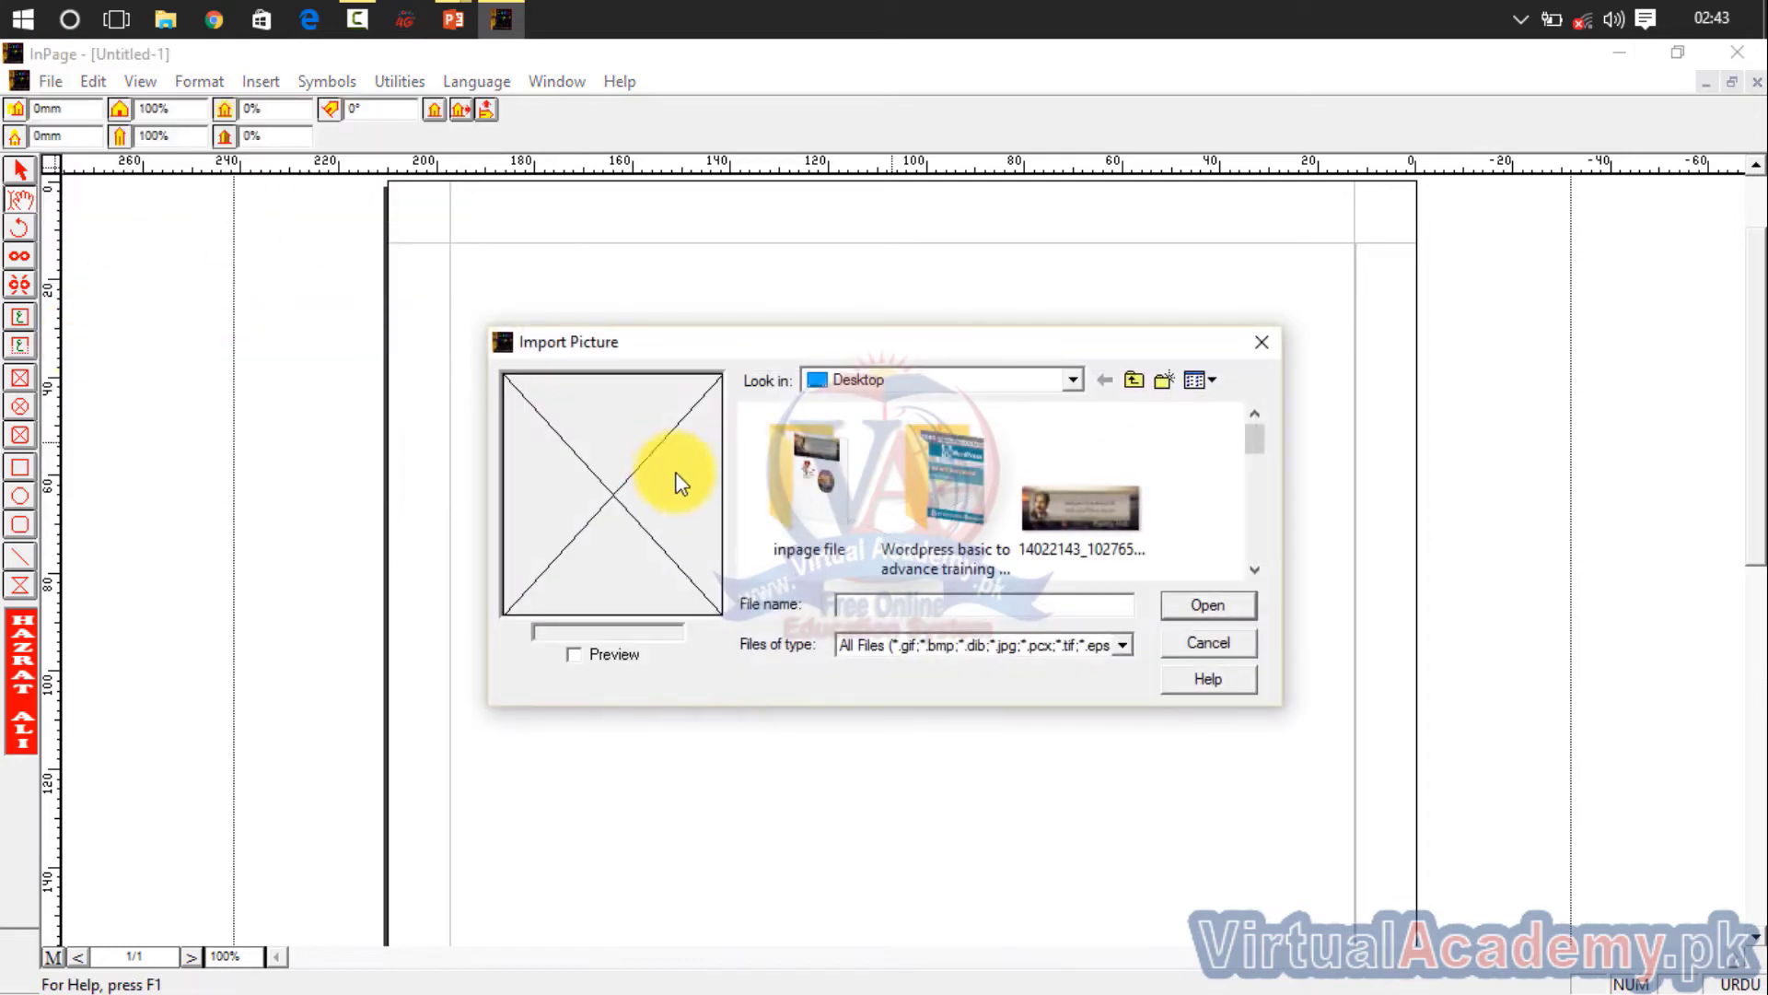
pyautogui.click(1062, 516)
pyautogui.doubleClick(1063, 516)
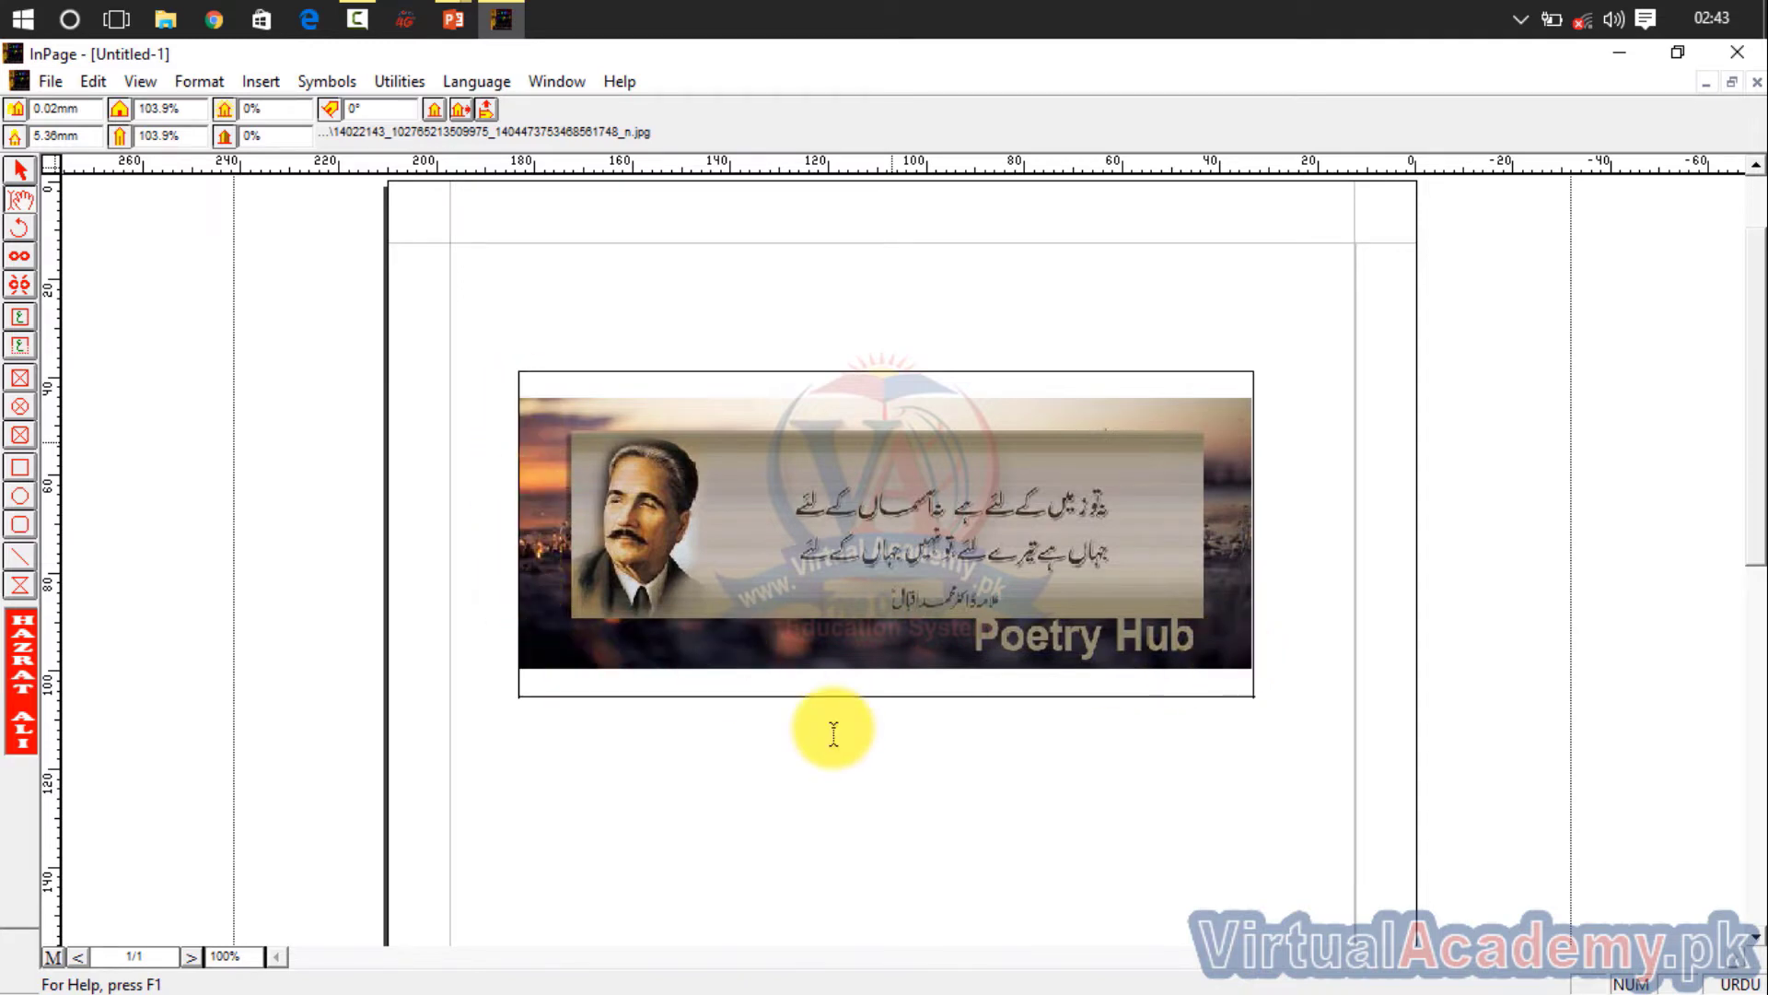
# Step: Reposition the imported picture inside its box to offsets of about -1.3 mm horizontally and 7.2 mm vertically
pyautogui.click(1012, 608)
pyautogui.moveTo(1012, 613); pyautogui.dragTo(1083, 722)
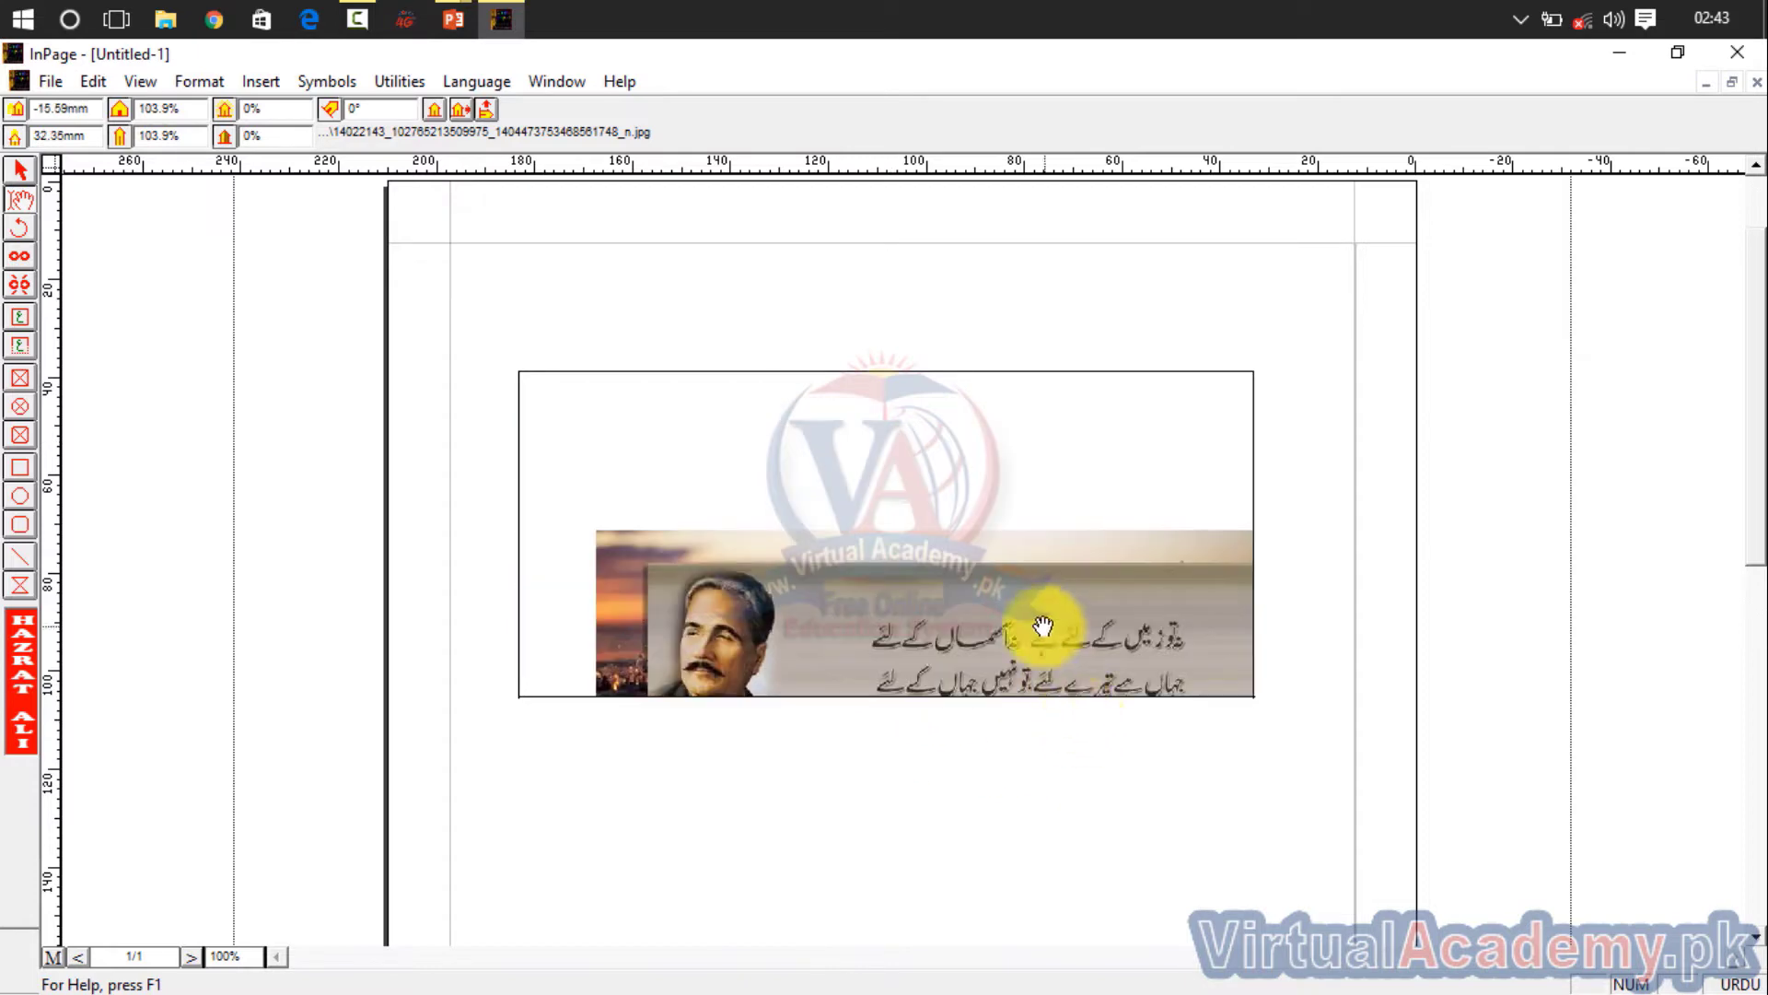
pyautogui.moveTo(1040, 620); pyautogui.dragTo(966, 497)
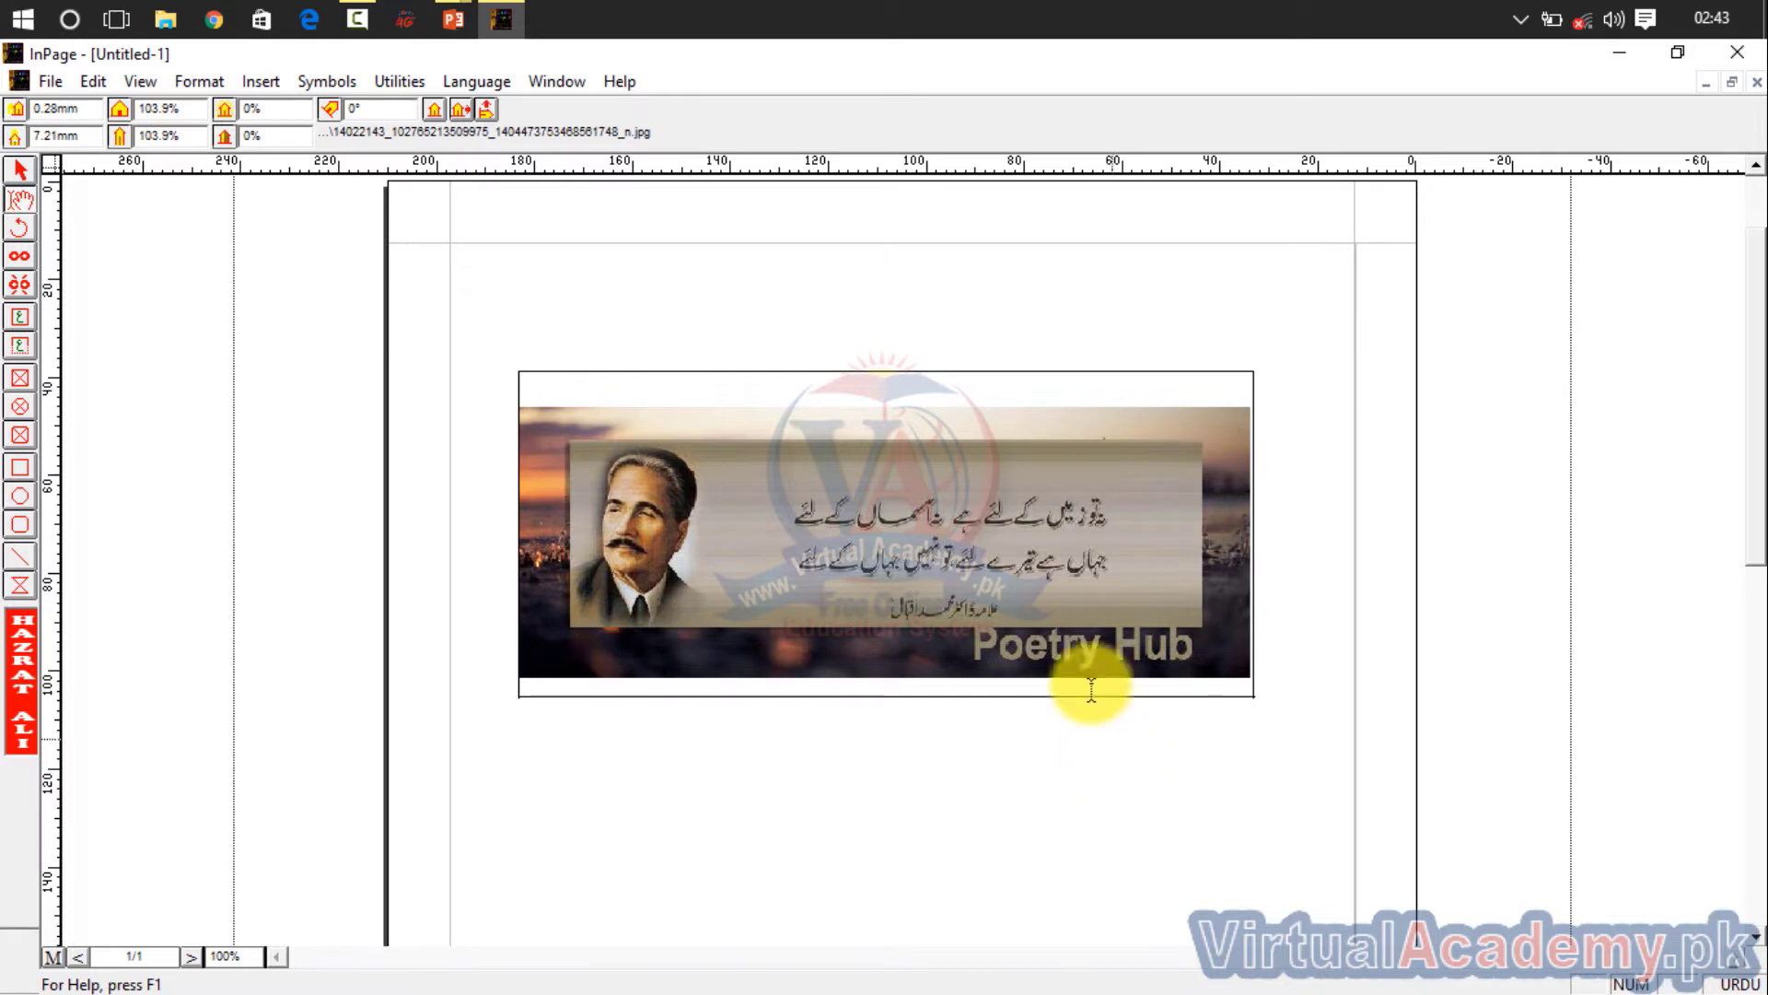
pyautogui.moveTo(1051, 569); pyautogui.dragTo(1058, 571)
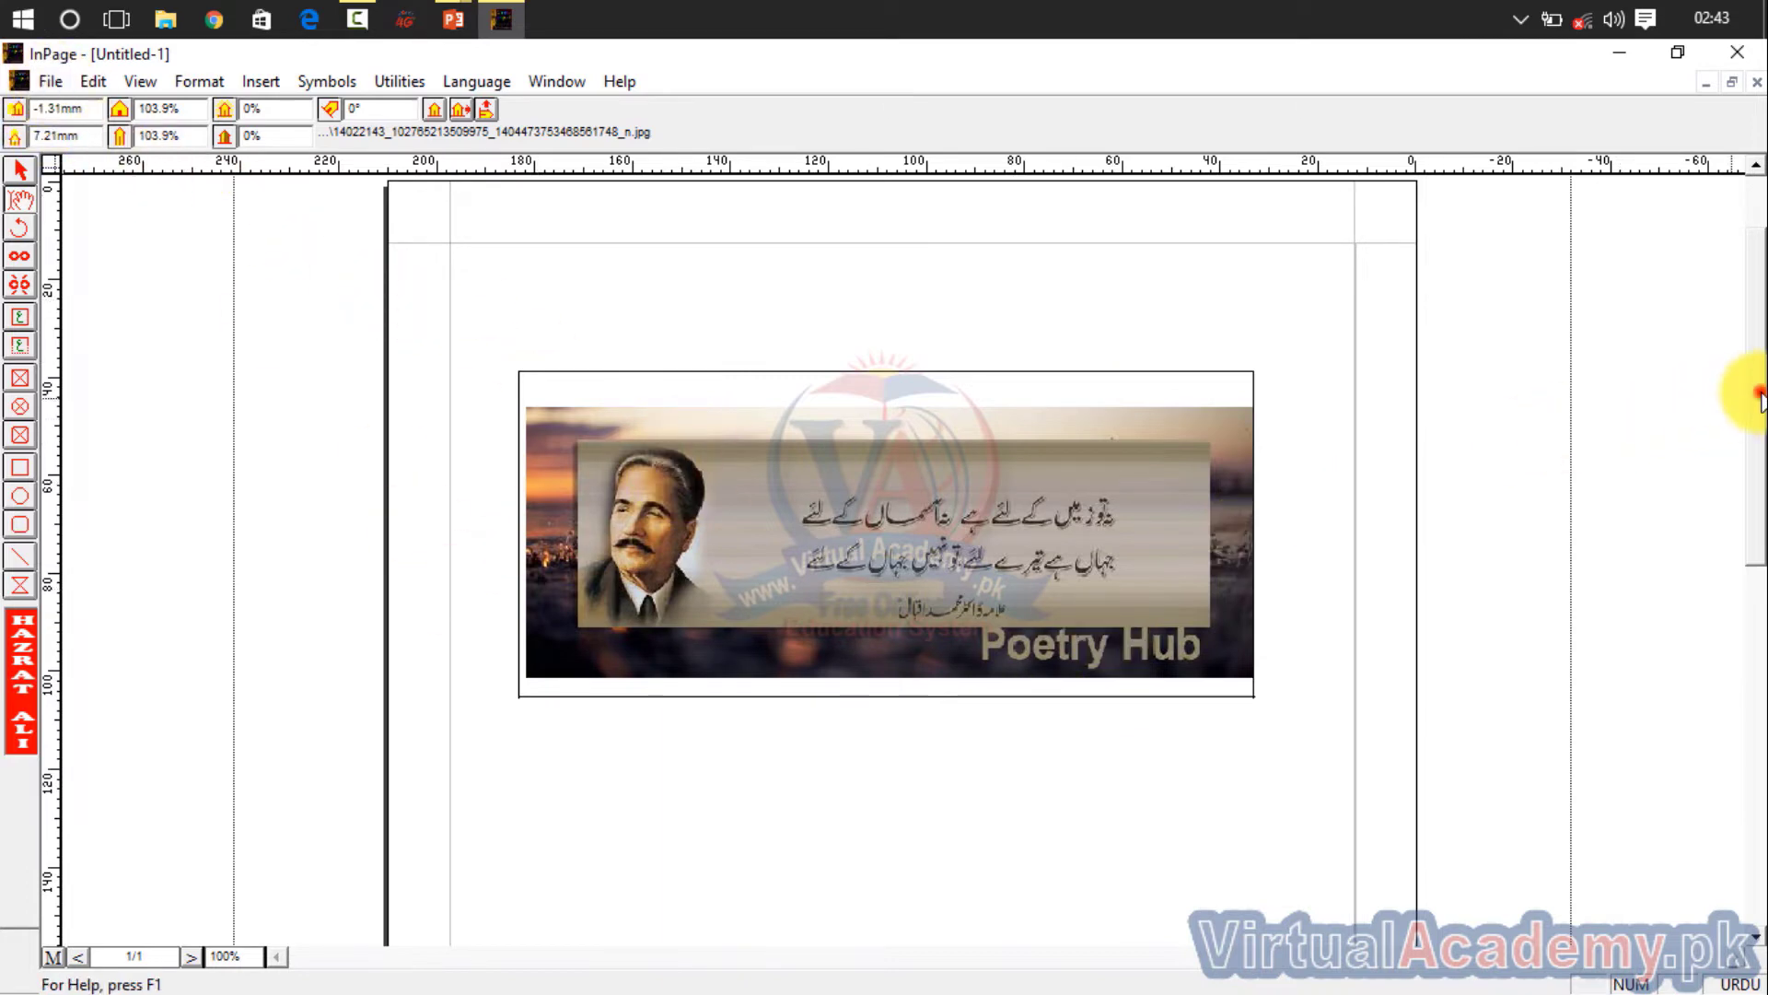
# Step: Draw a second rectangular picture box about 126 mm wide and 53 mm high below the poetry picture
pyautogui.scroll(-3, 1657, 506)
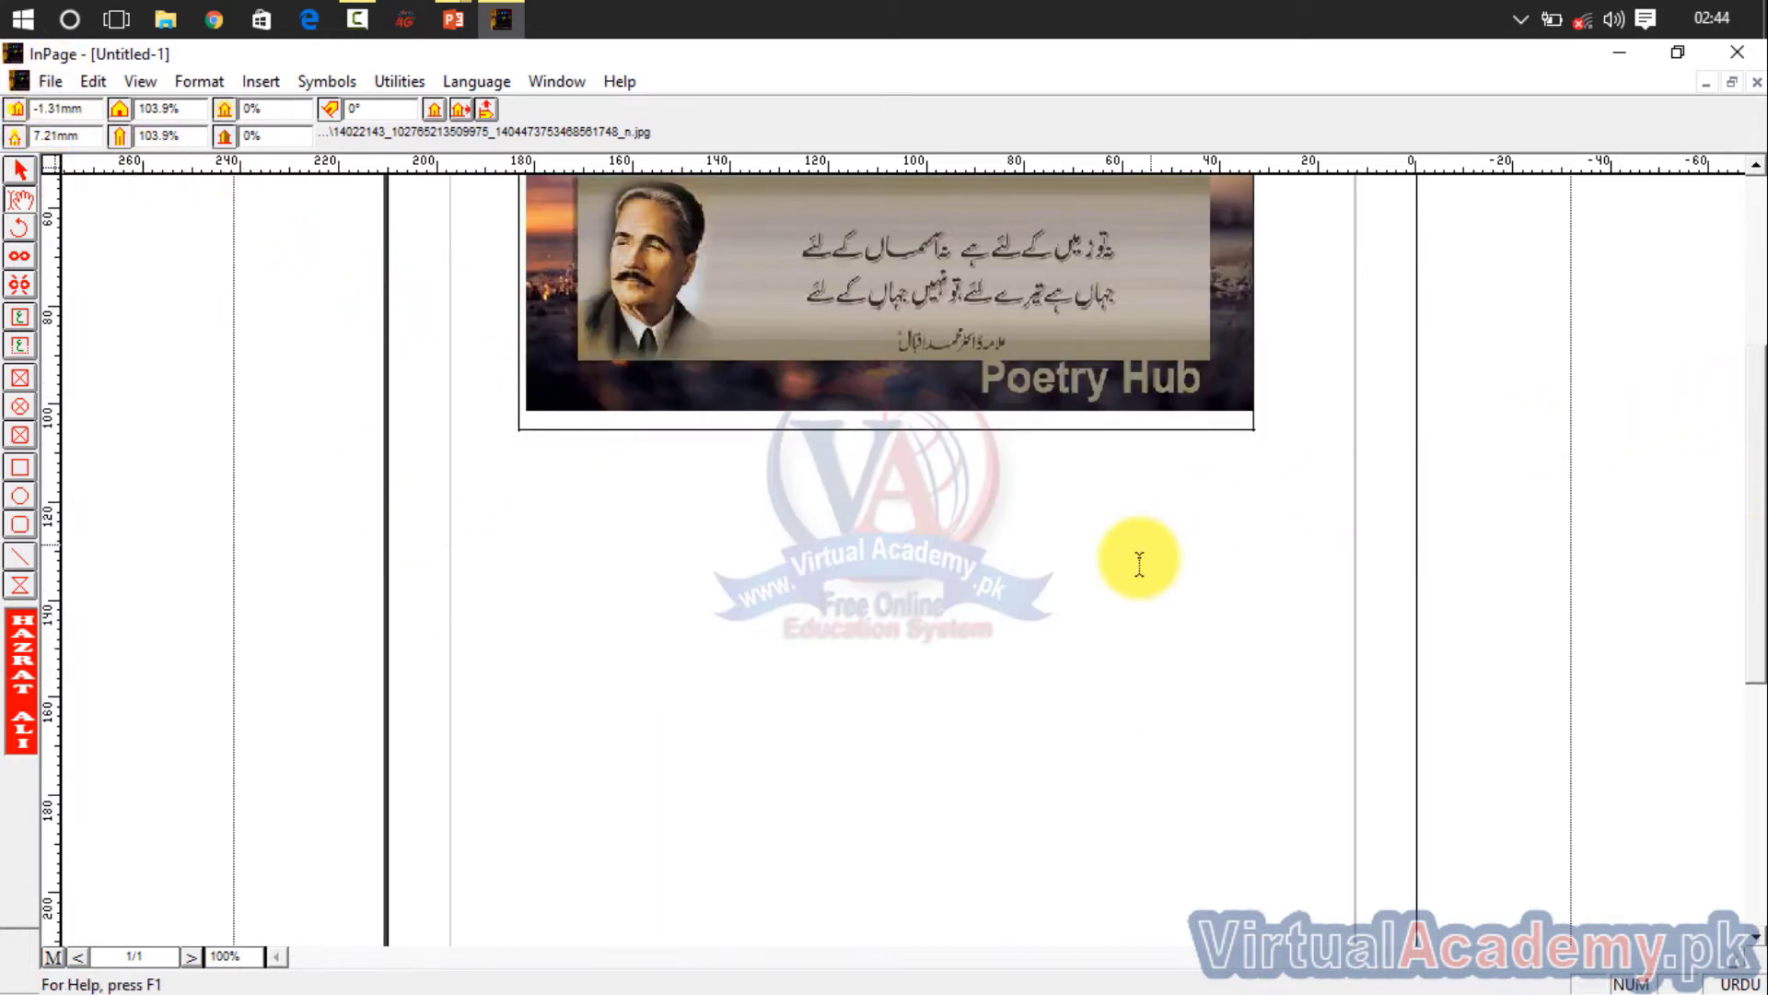
pyautogui.click(26, 466)
pyautogui.click(20, 380)
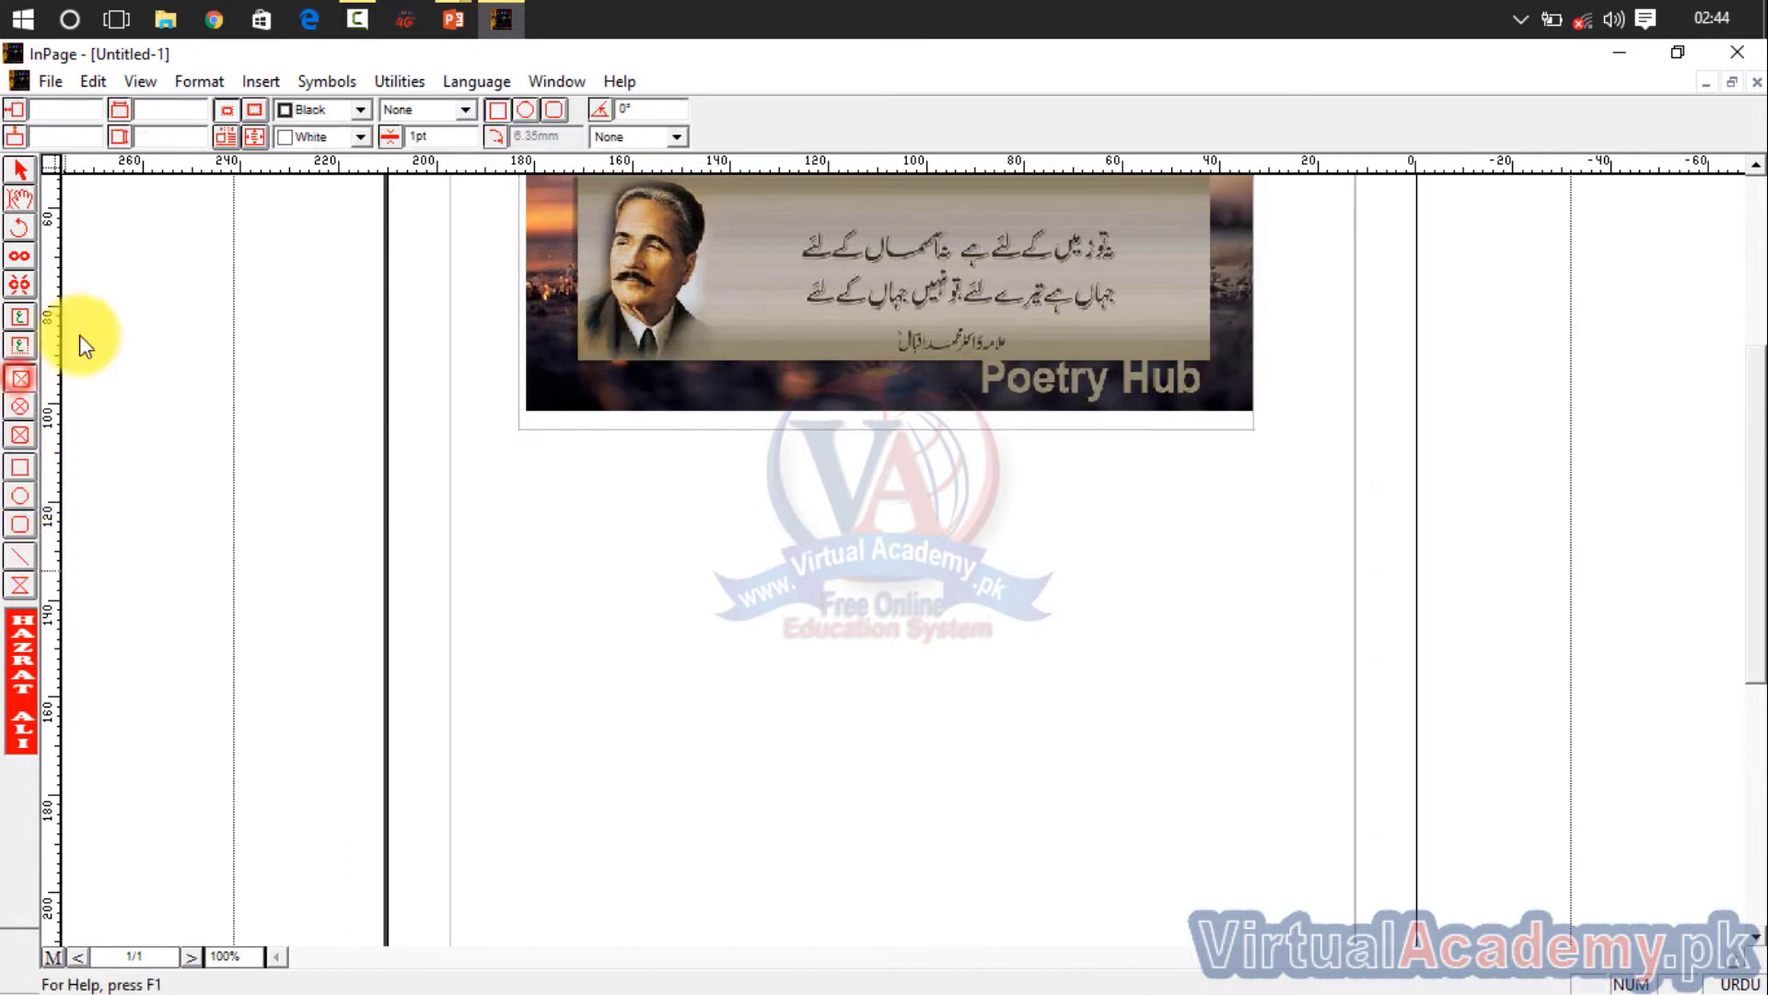
pyautogui.moveTo(531, 501); pyautogui.dragTo(1149, 761)
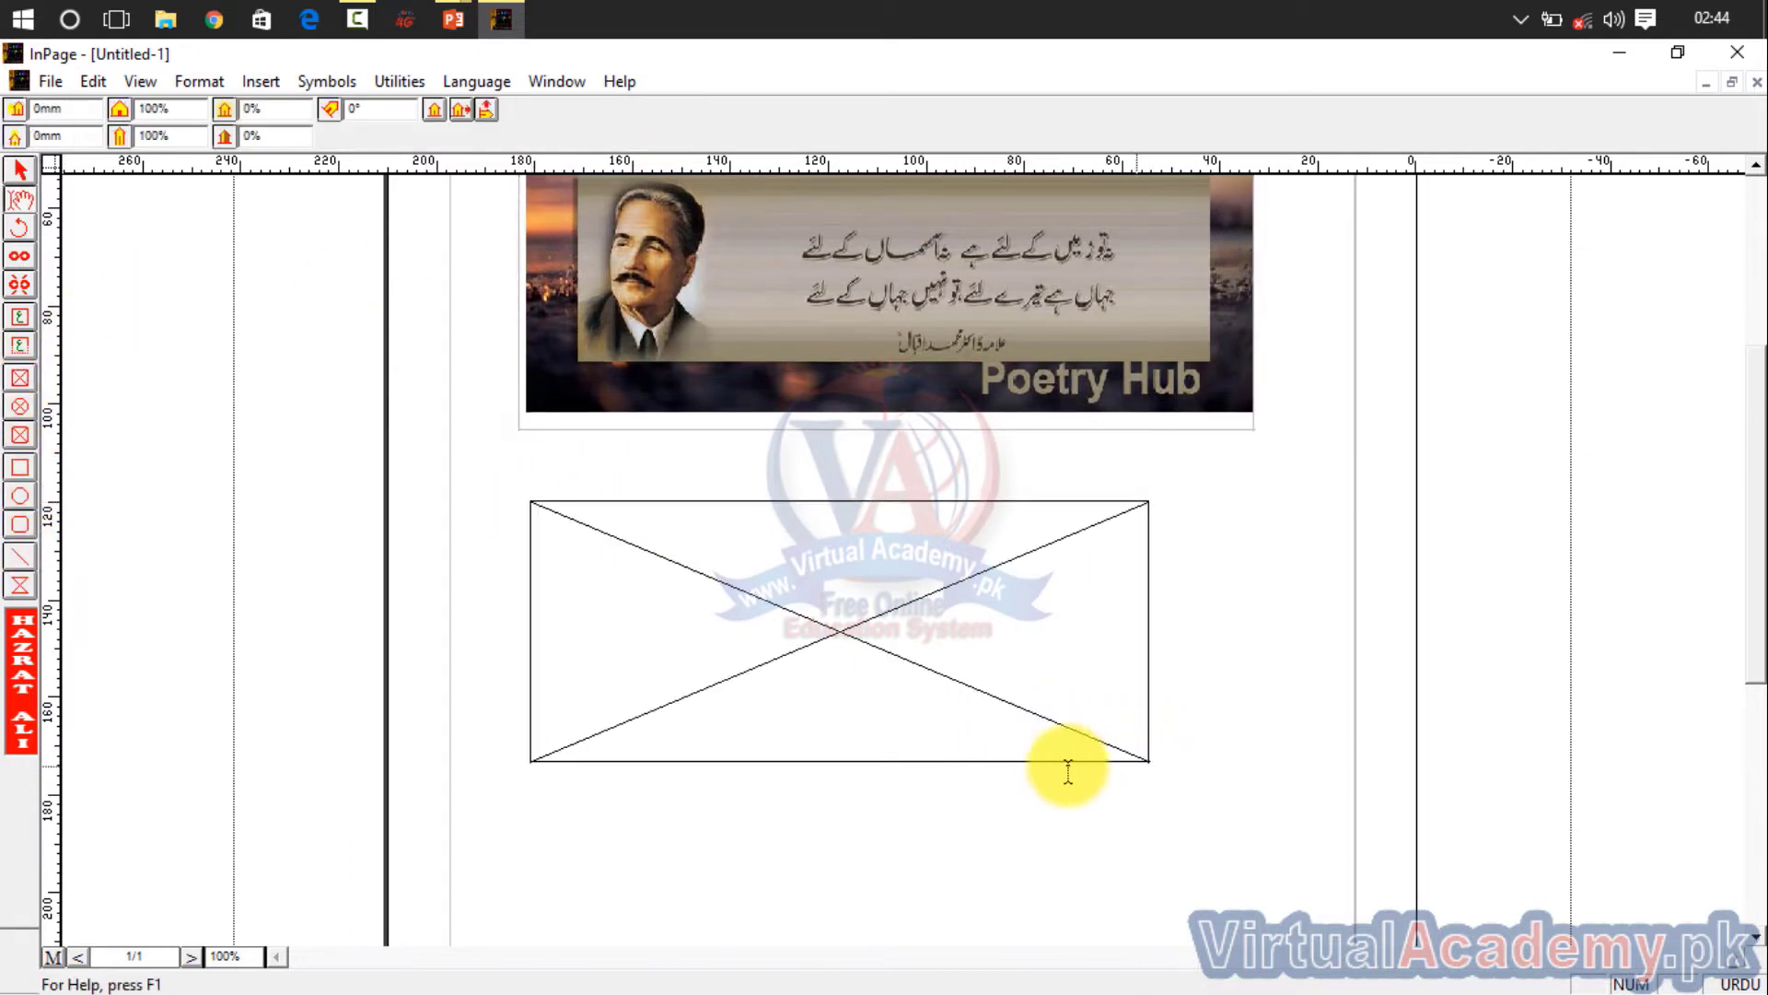
# Step: Import the Desktop picture whose file name starts with itm_cute-friends into the second rectangular picture box
pyautogui.doubleClick(681, 634)
pyautogui.click(1251, 538)
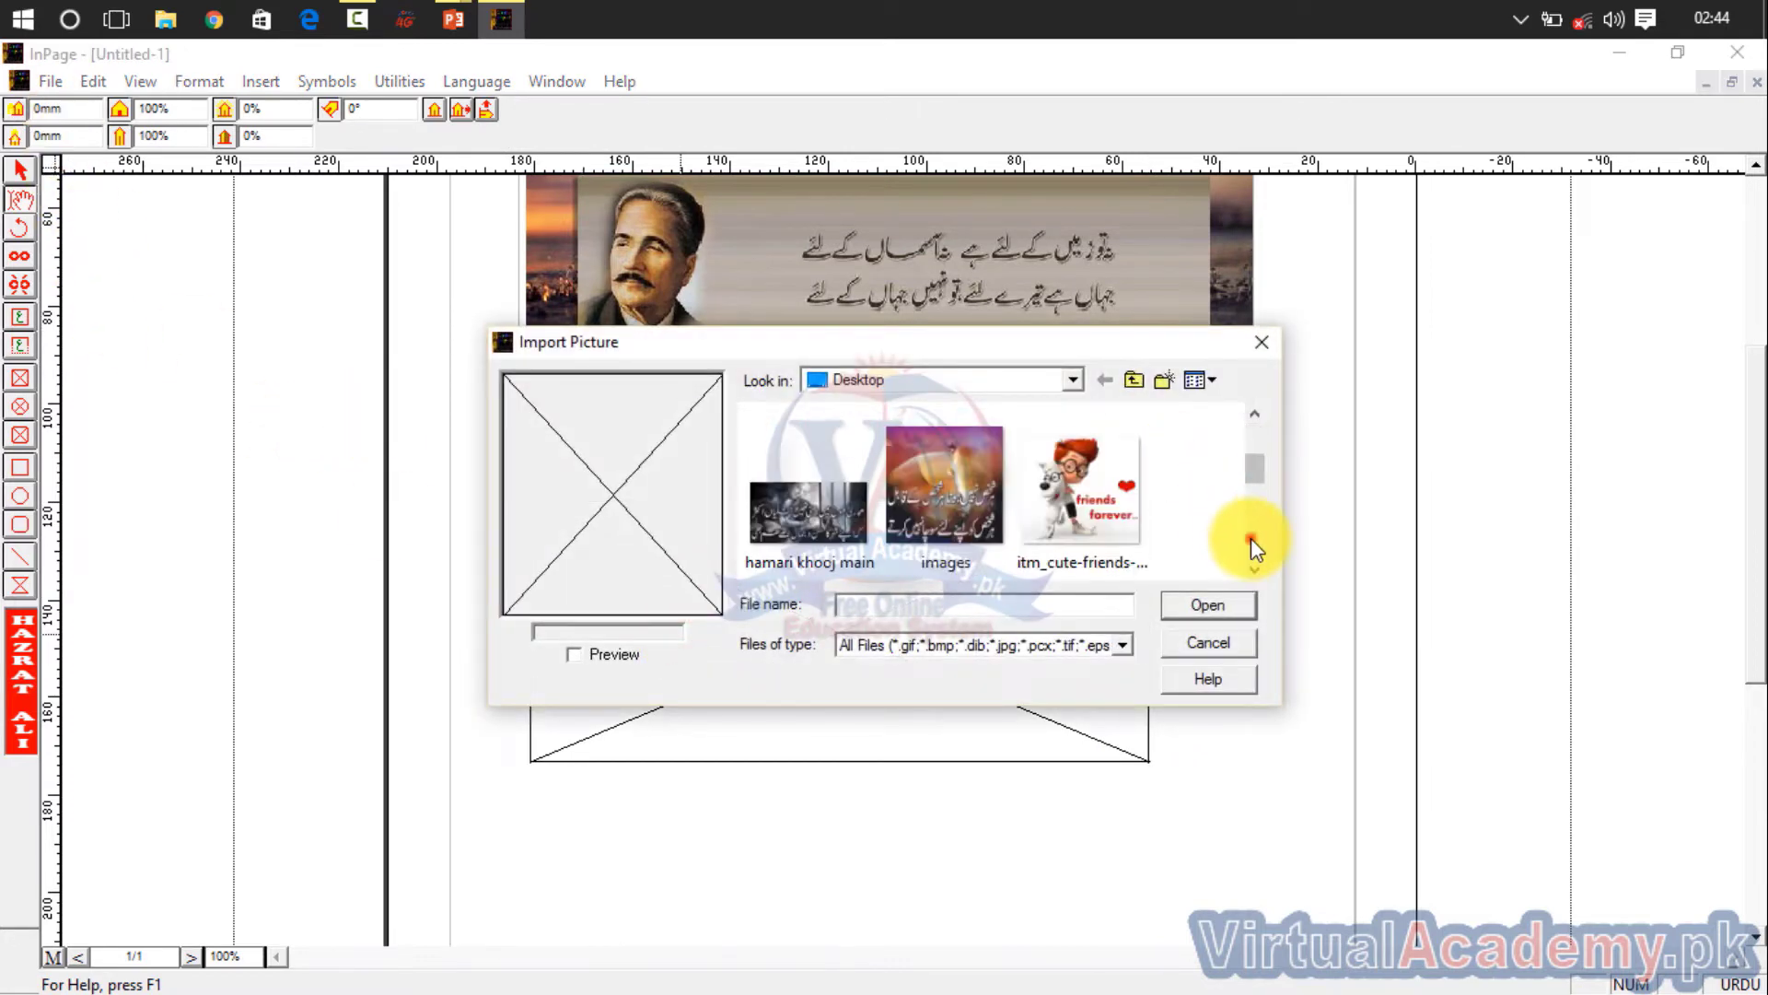
pyautogui.doubleClick(1059, 510)
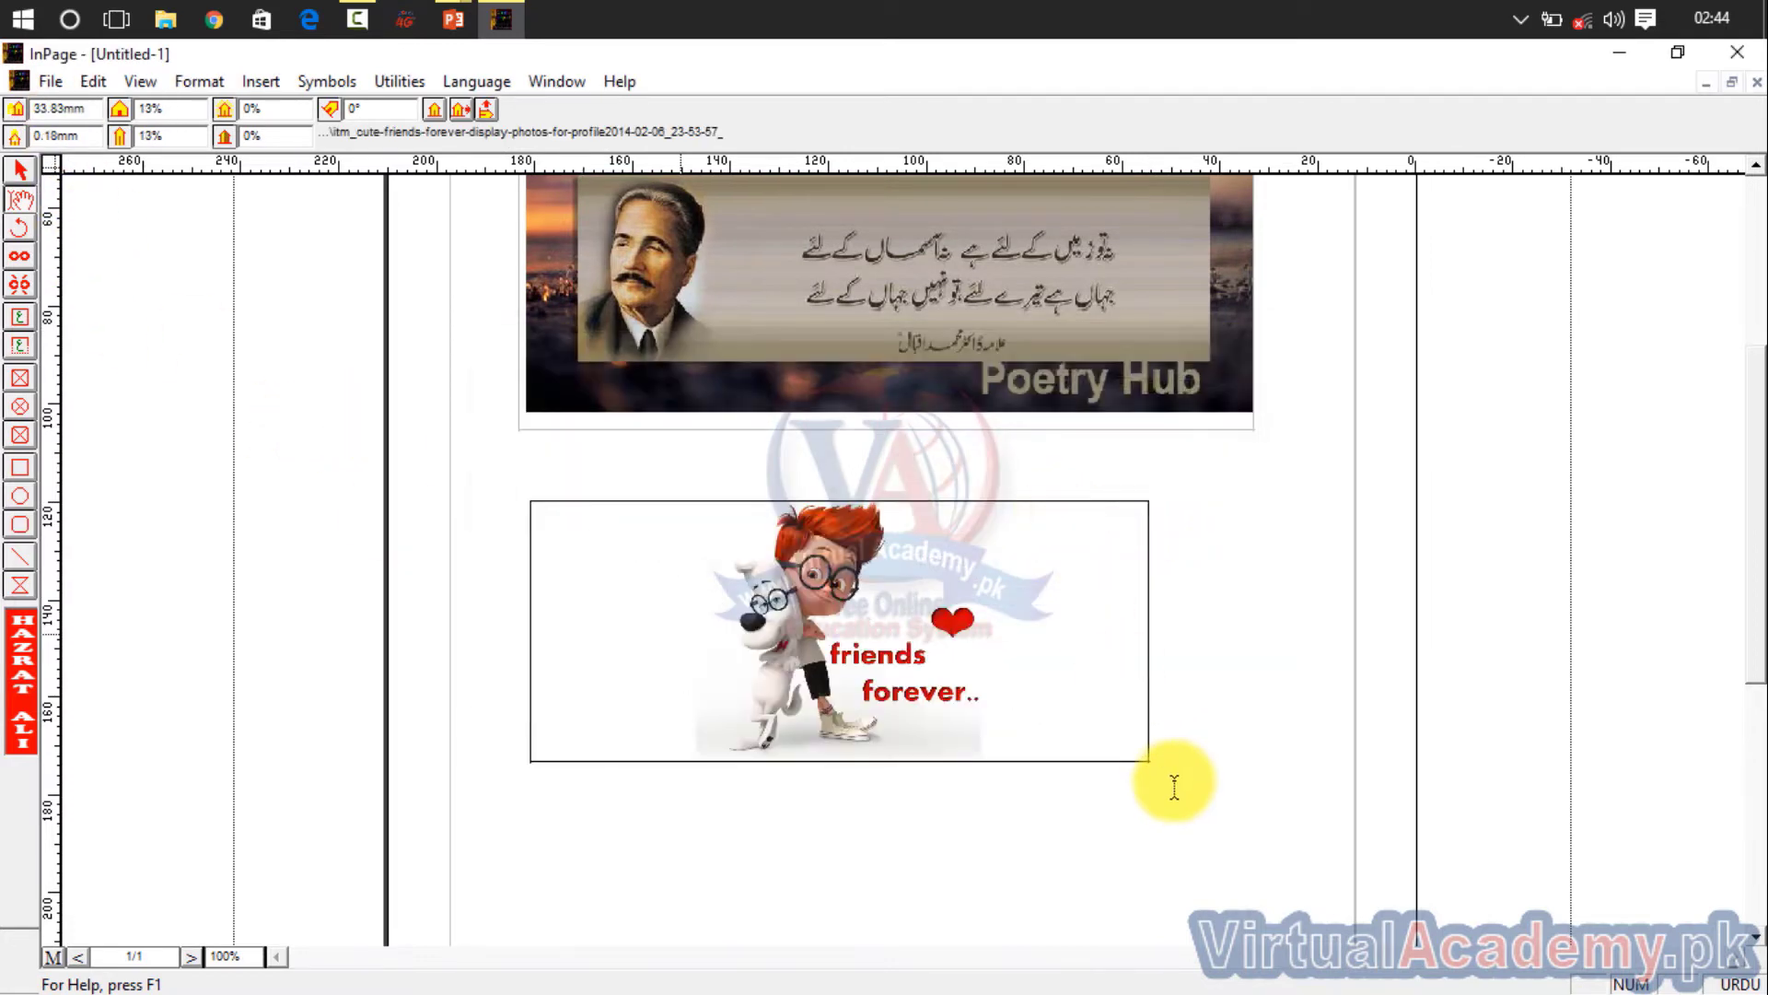
# Step: Draw an elliptical picture box about 53 mm wide and 43 mm high below the friends forever picture
pyautogui.click(1757, 938)
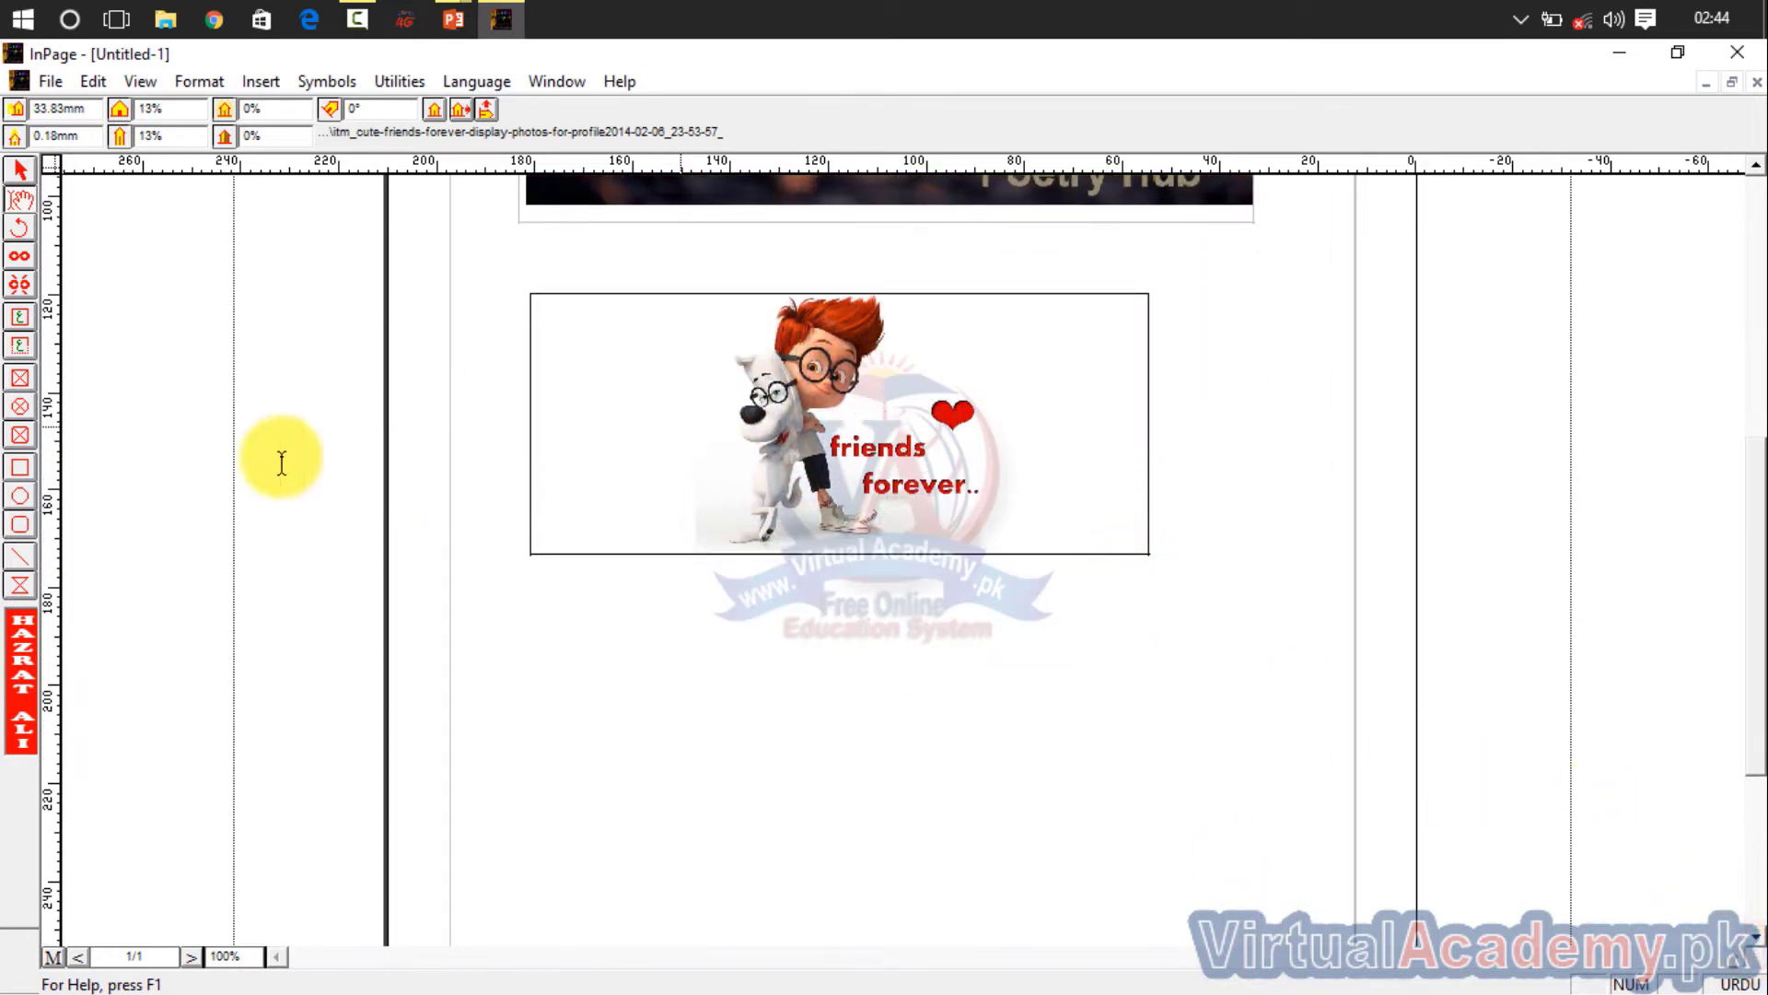
pyautogui.click(20, 407)
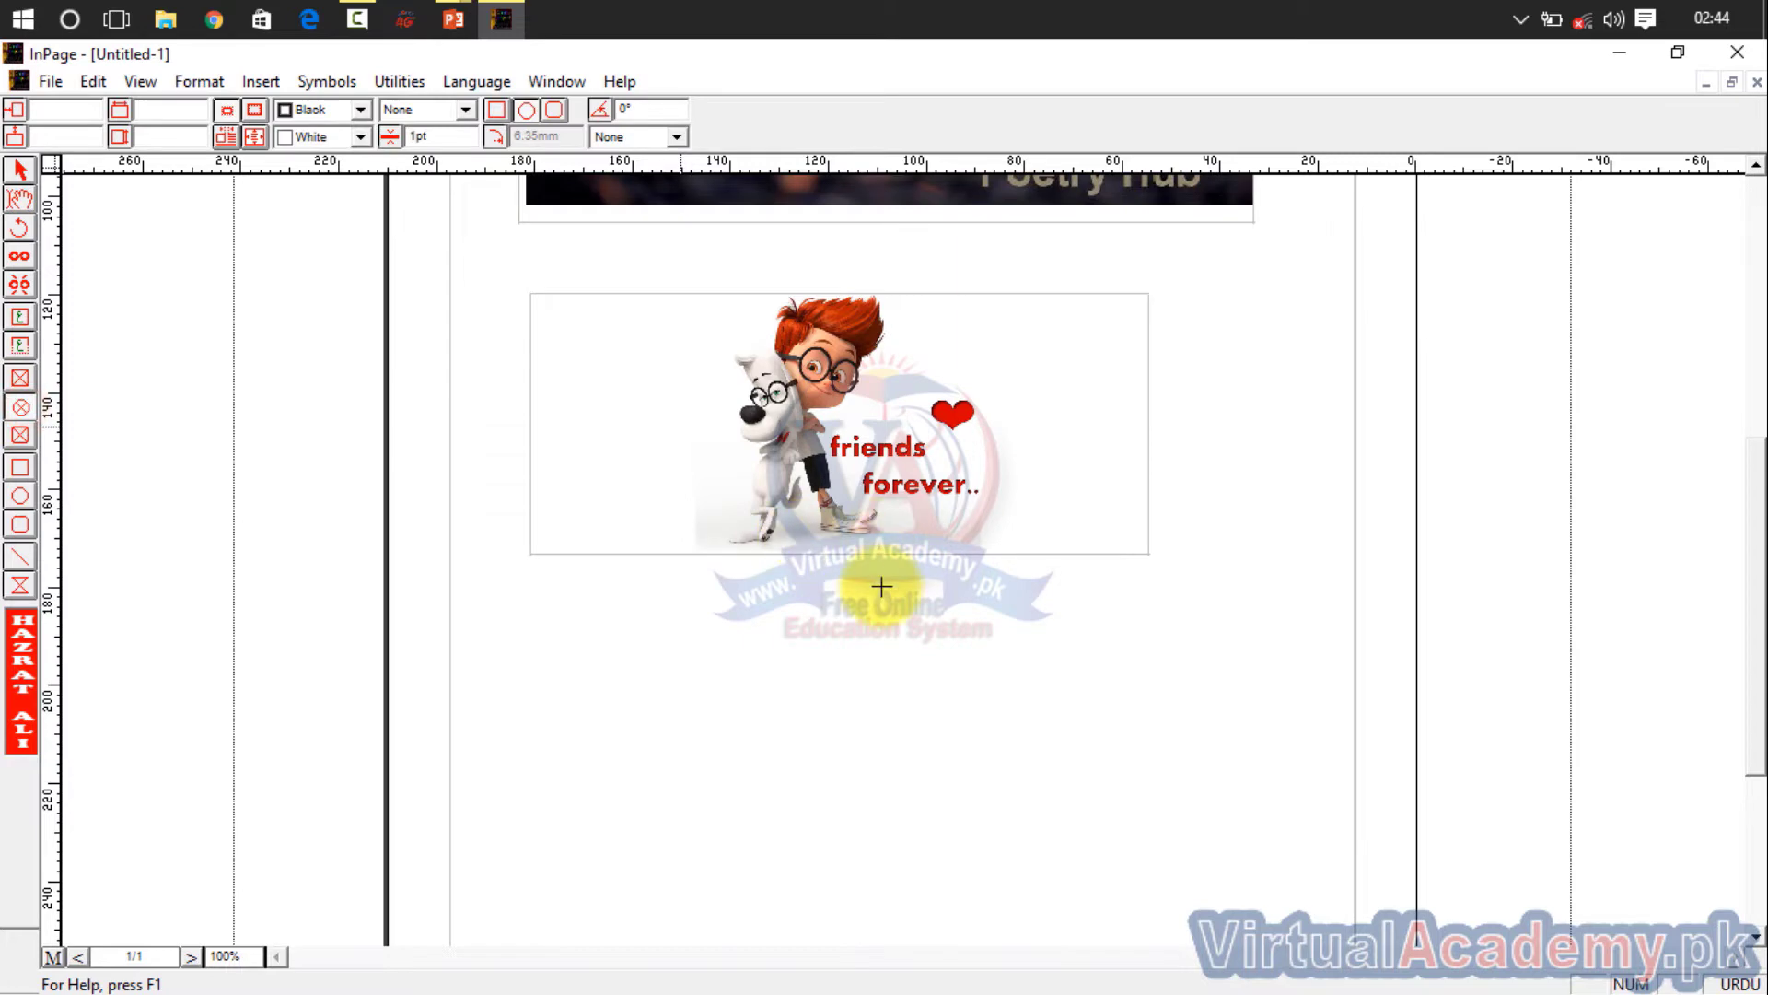
pyautogui.moveTo(878, 588)
pyautogui.mouseDown()
pyautogui.moveTo(1058, 786)
pyautogui.moveTo(1117, 817)
pyautogui.moveTo(1139, 798)
pyautogui.mouseUp()
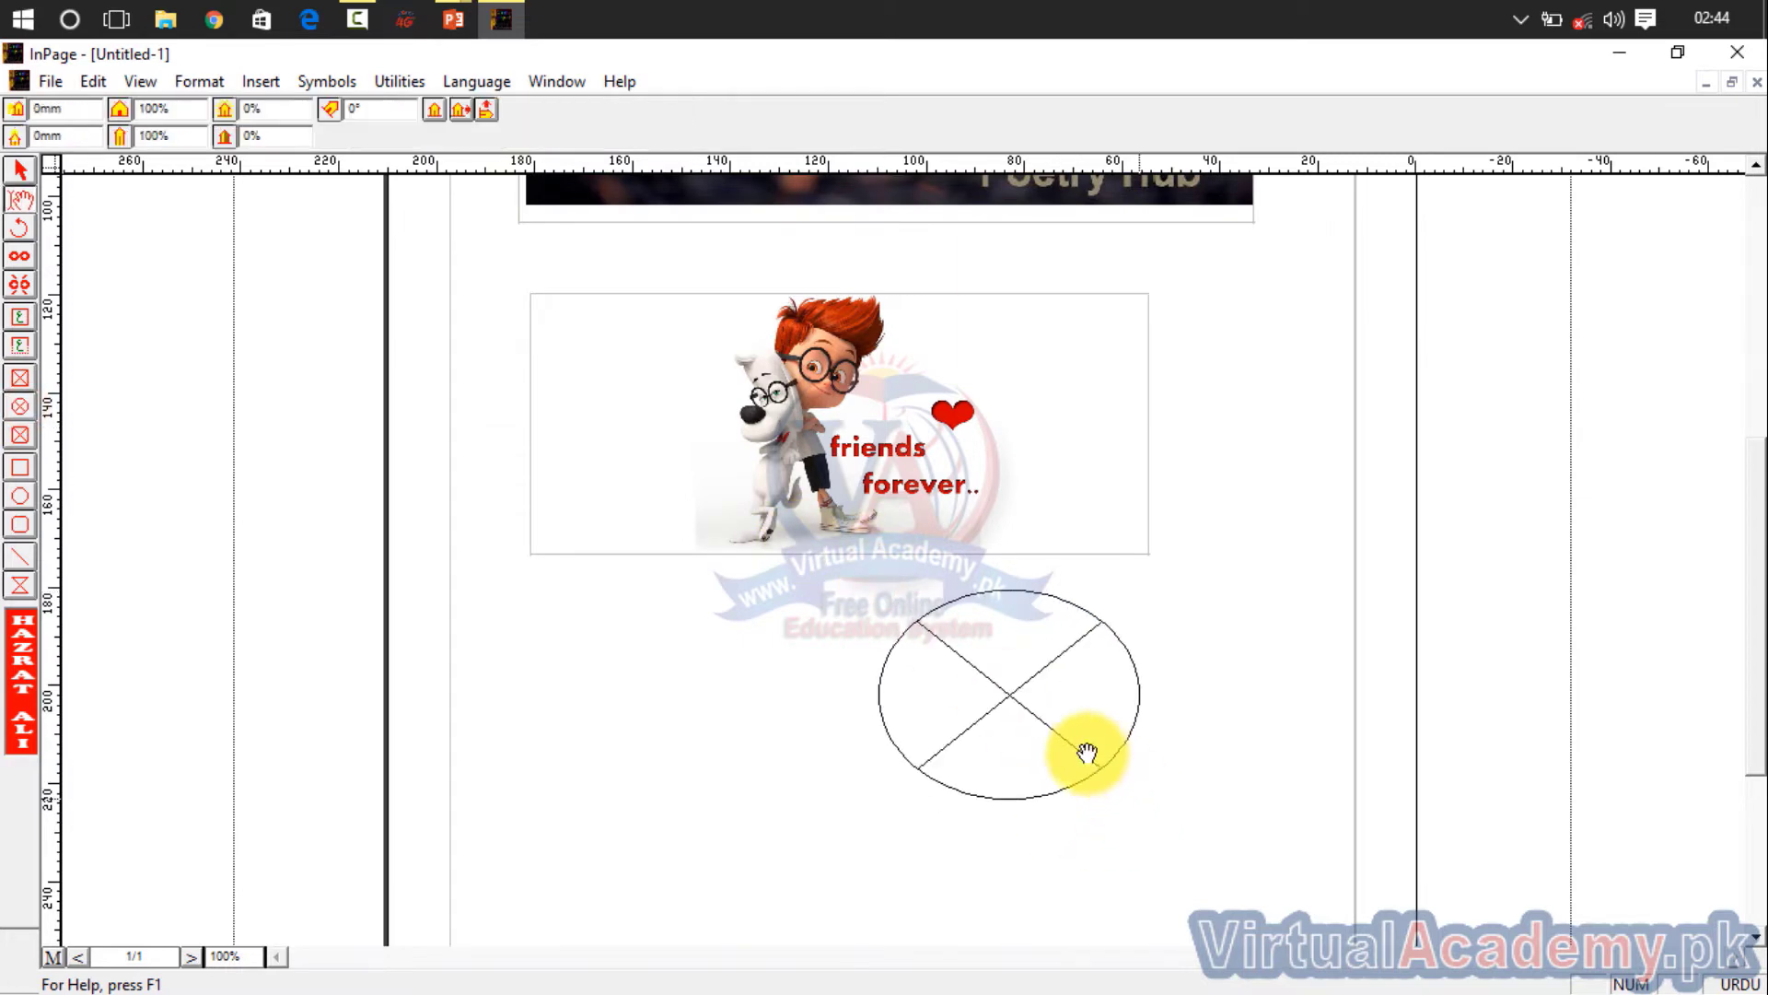
# Step: Import the Desktop picture named images into the elliptical picture box
pyautogui.doubleClick(1018, 679)
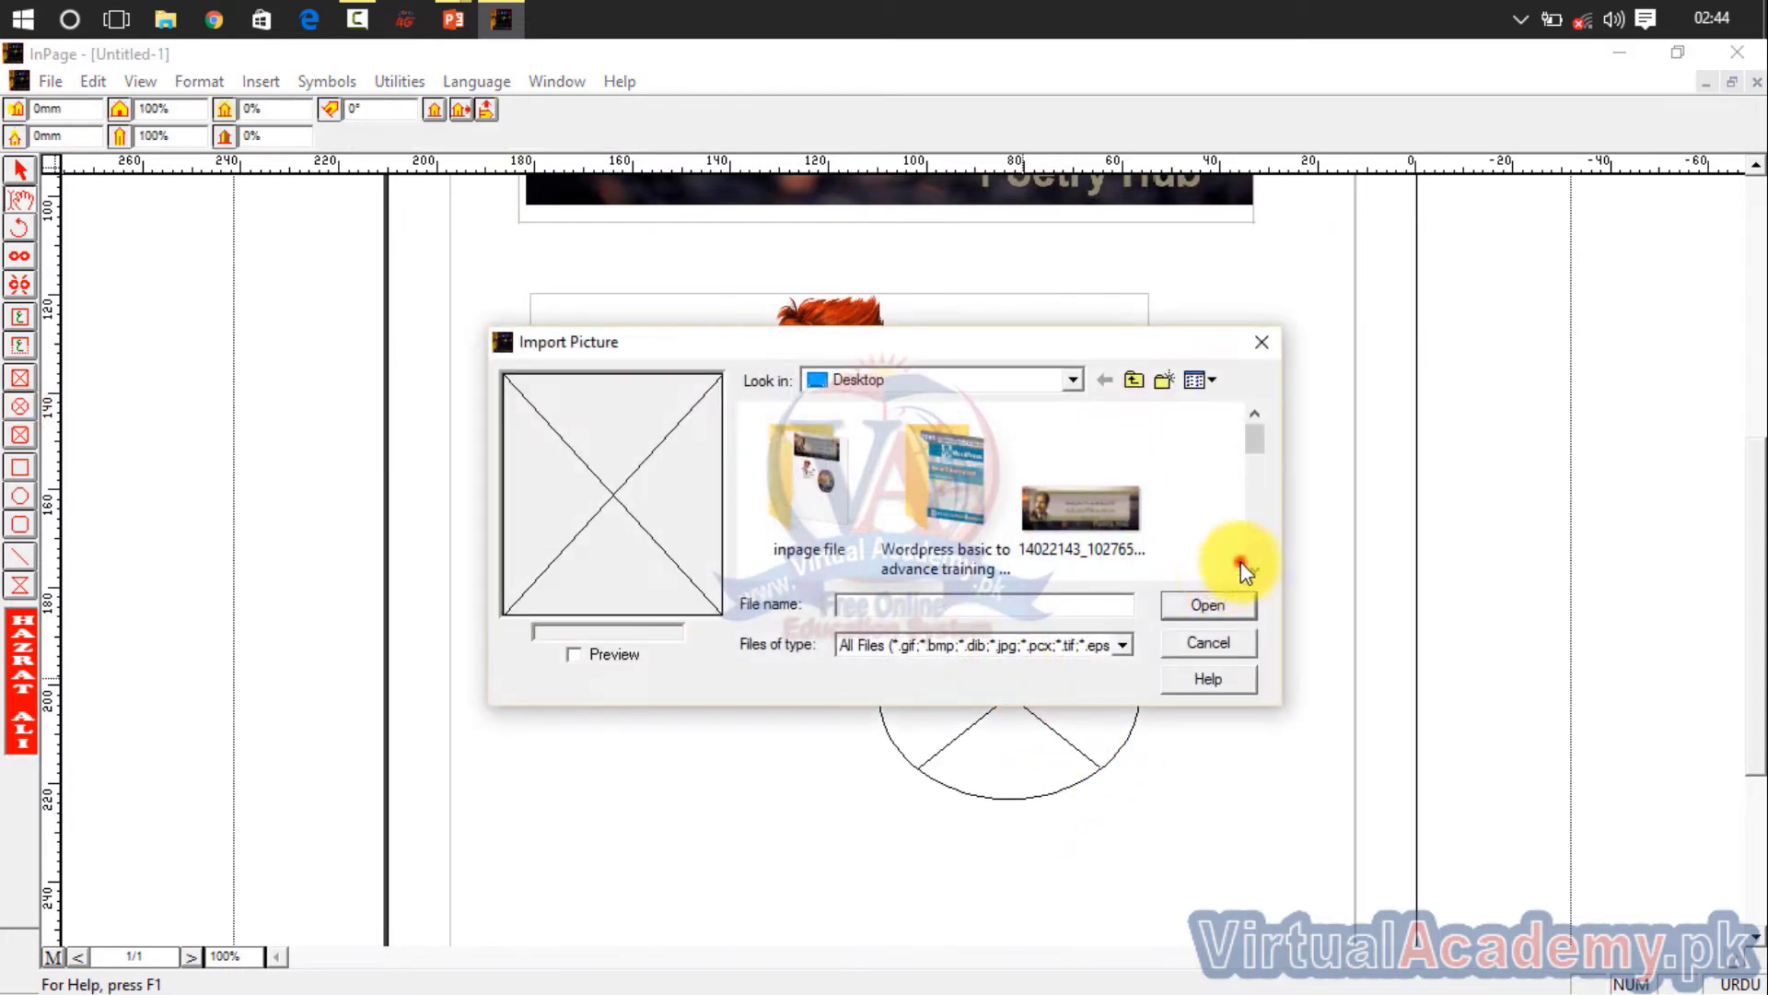
pyautogui.click(1254, 538)
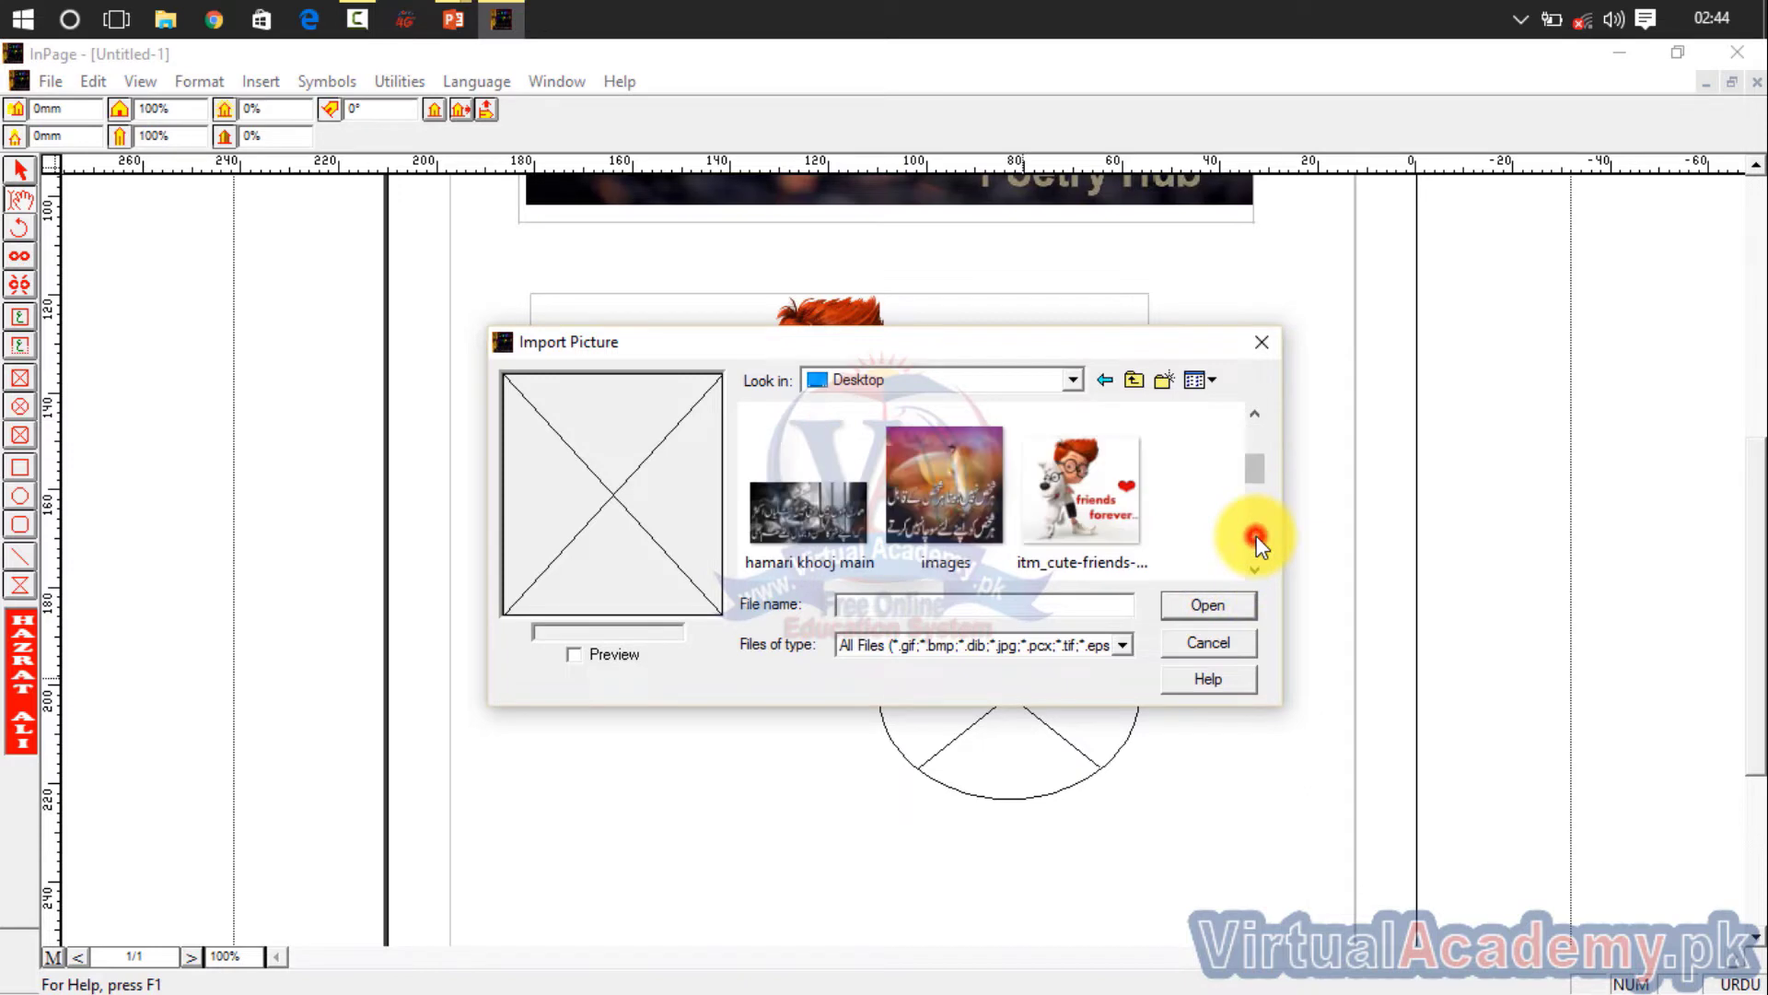
pyautogui.doubleClick(987, 504)
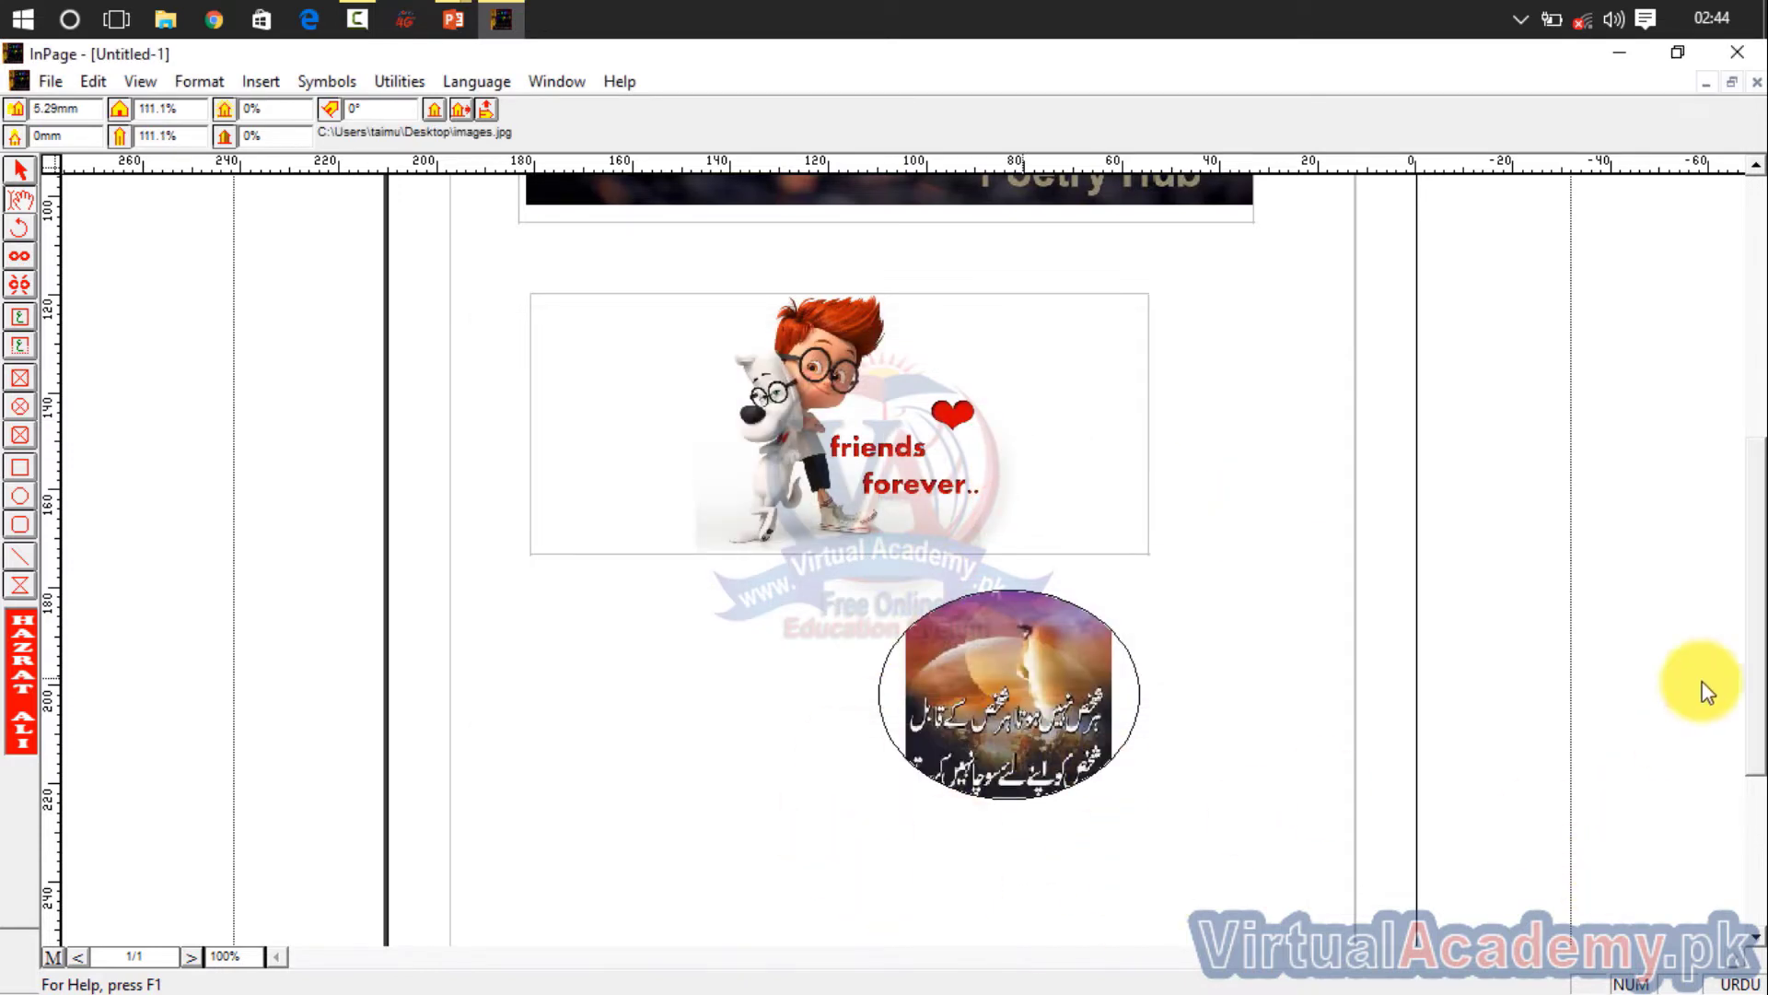
# Step: Collect the document for output into the Desktop's inpage file folder under the file name 1
pyautogui.click(1761, 263)
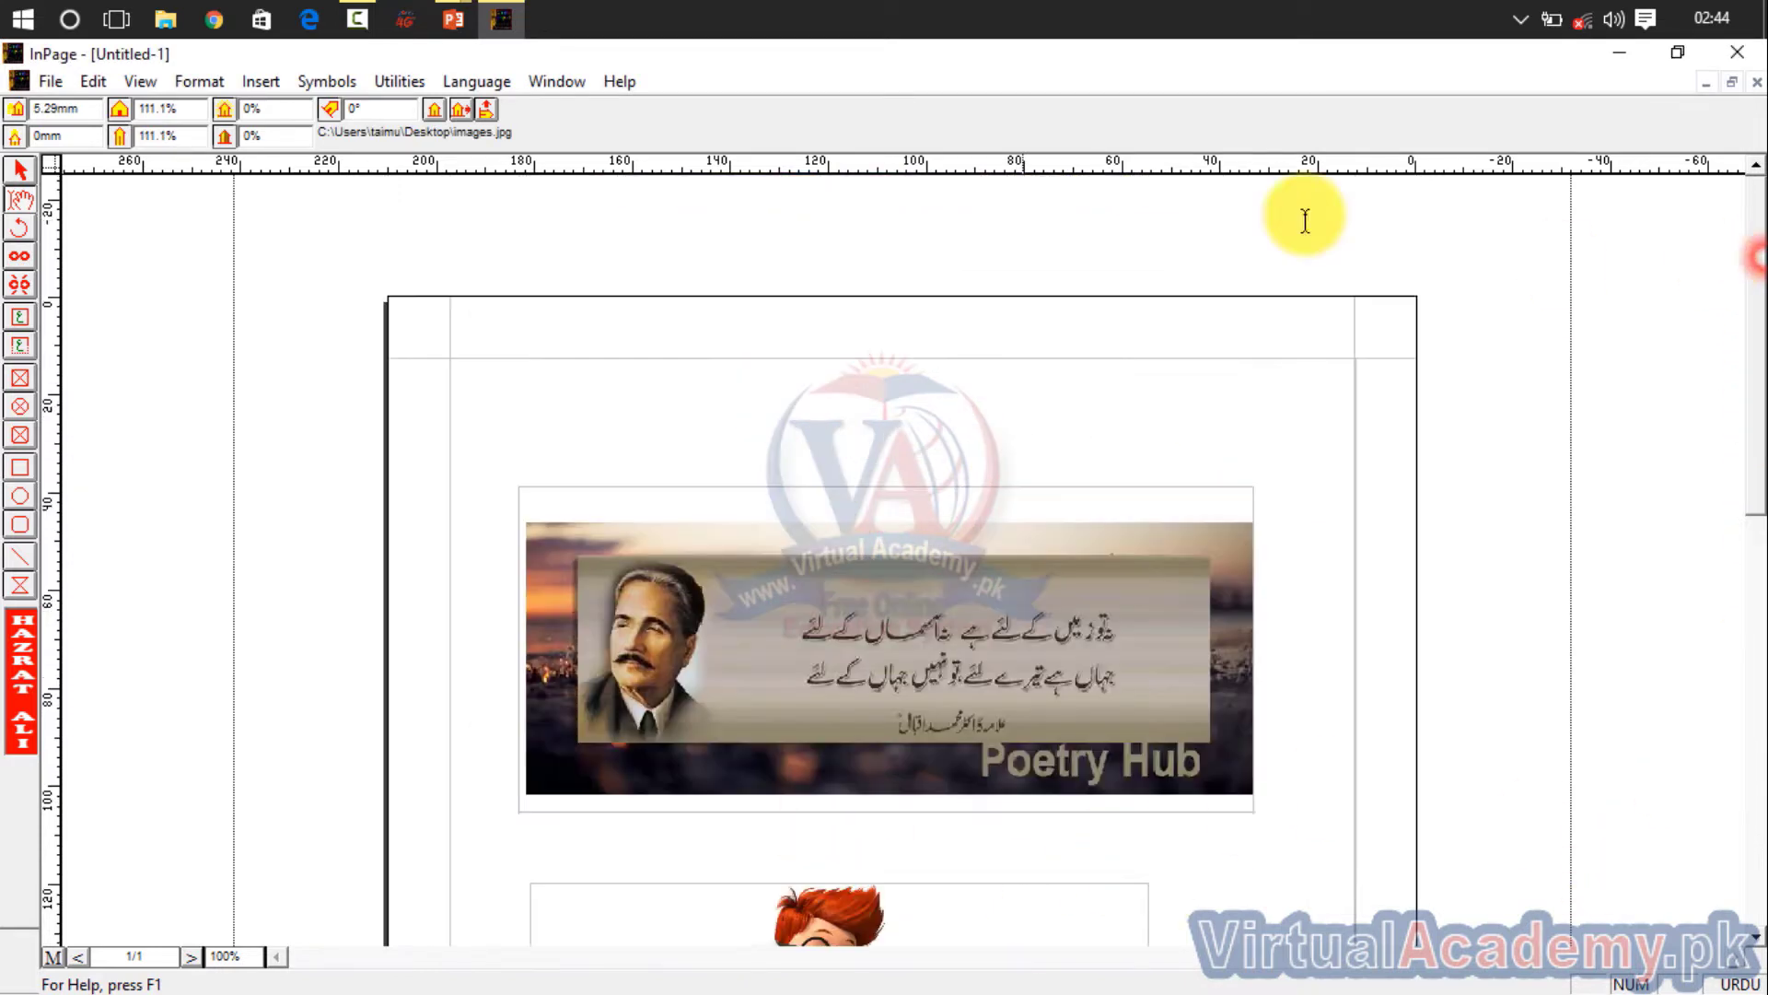
pyautogui.click(51, 84)
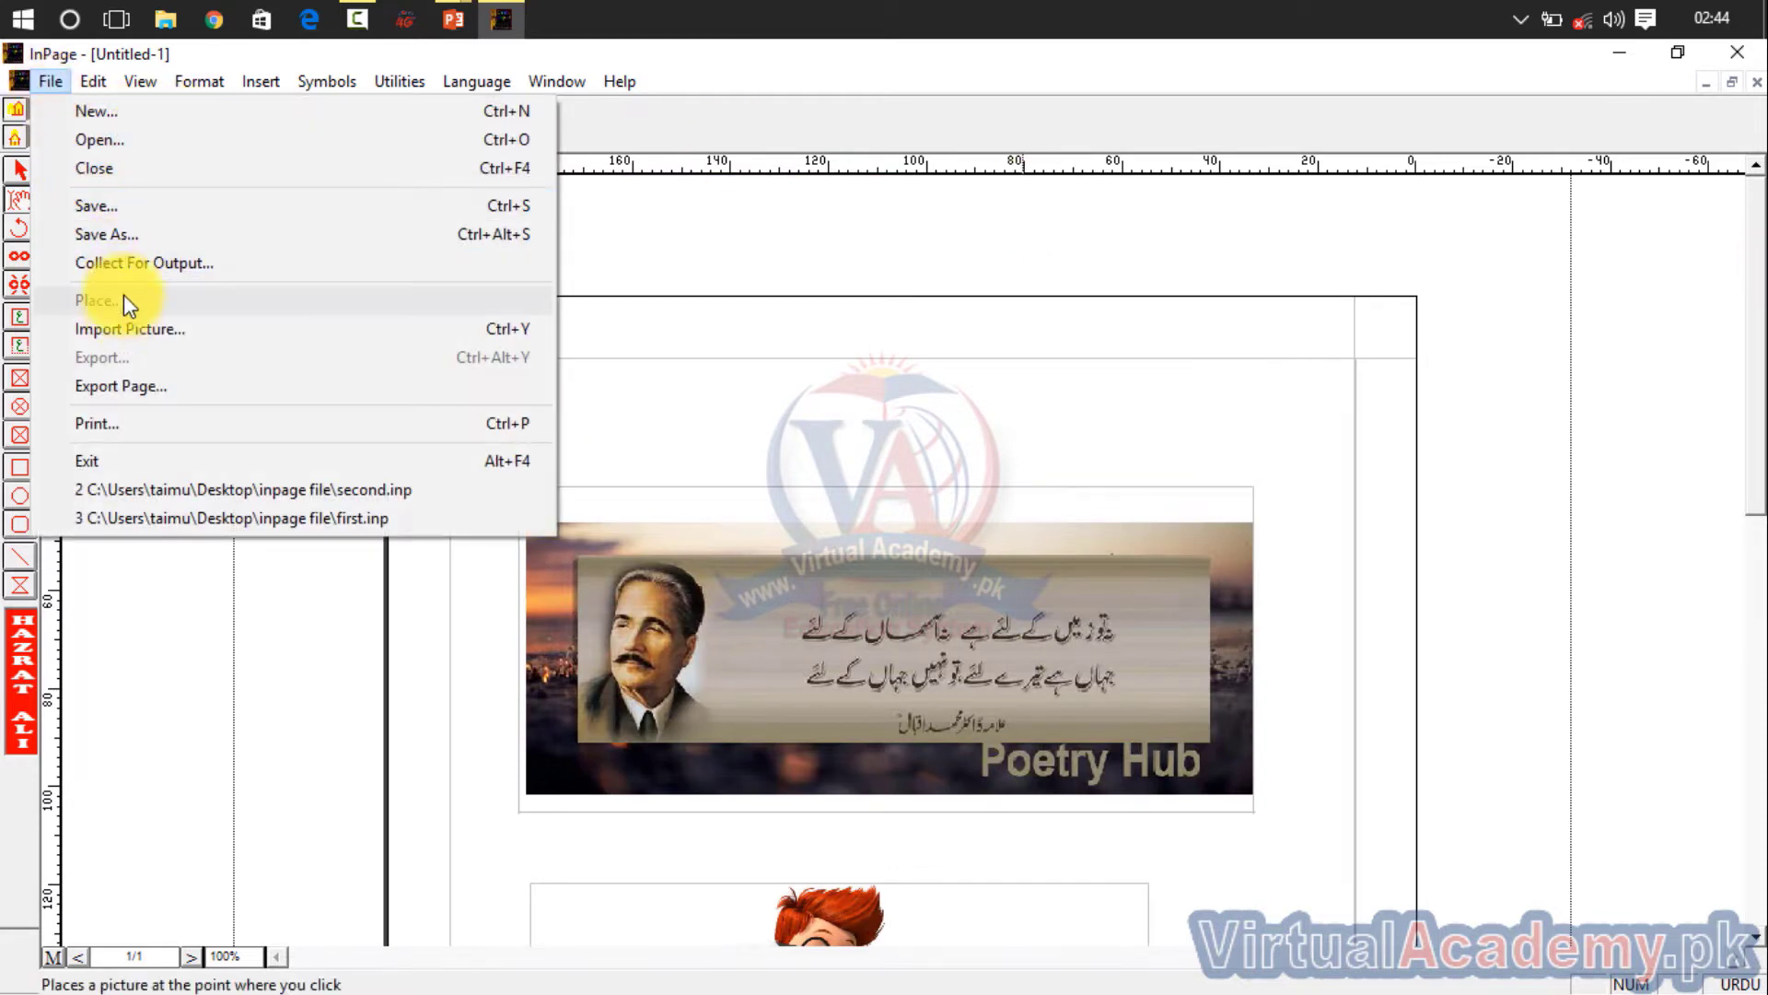
pyautogui.click(124, 263)
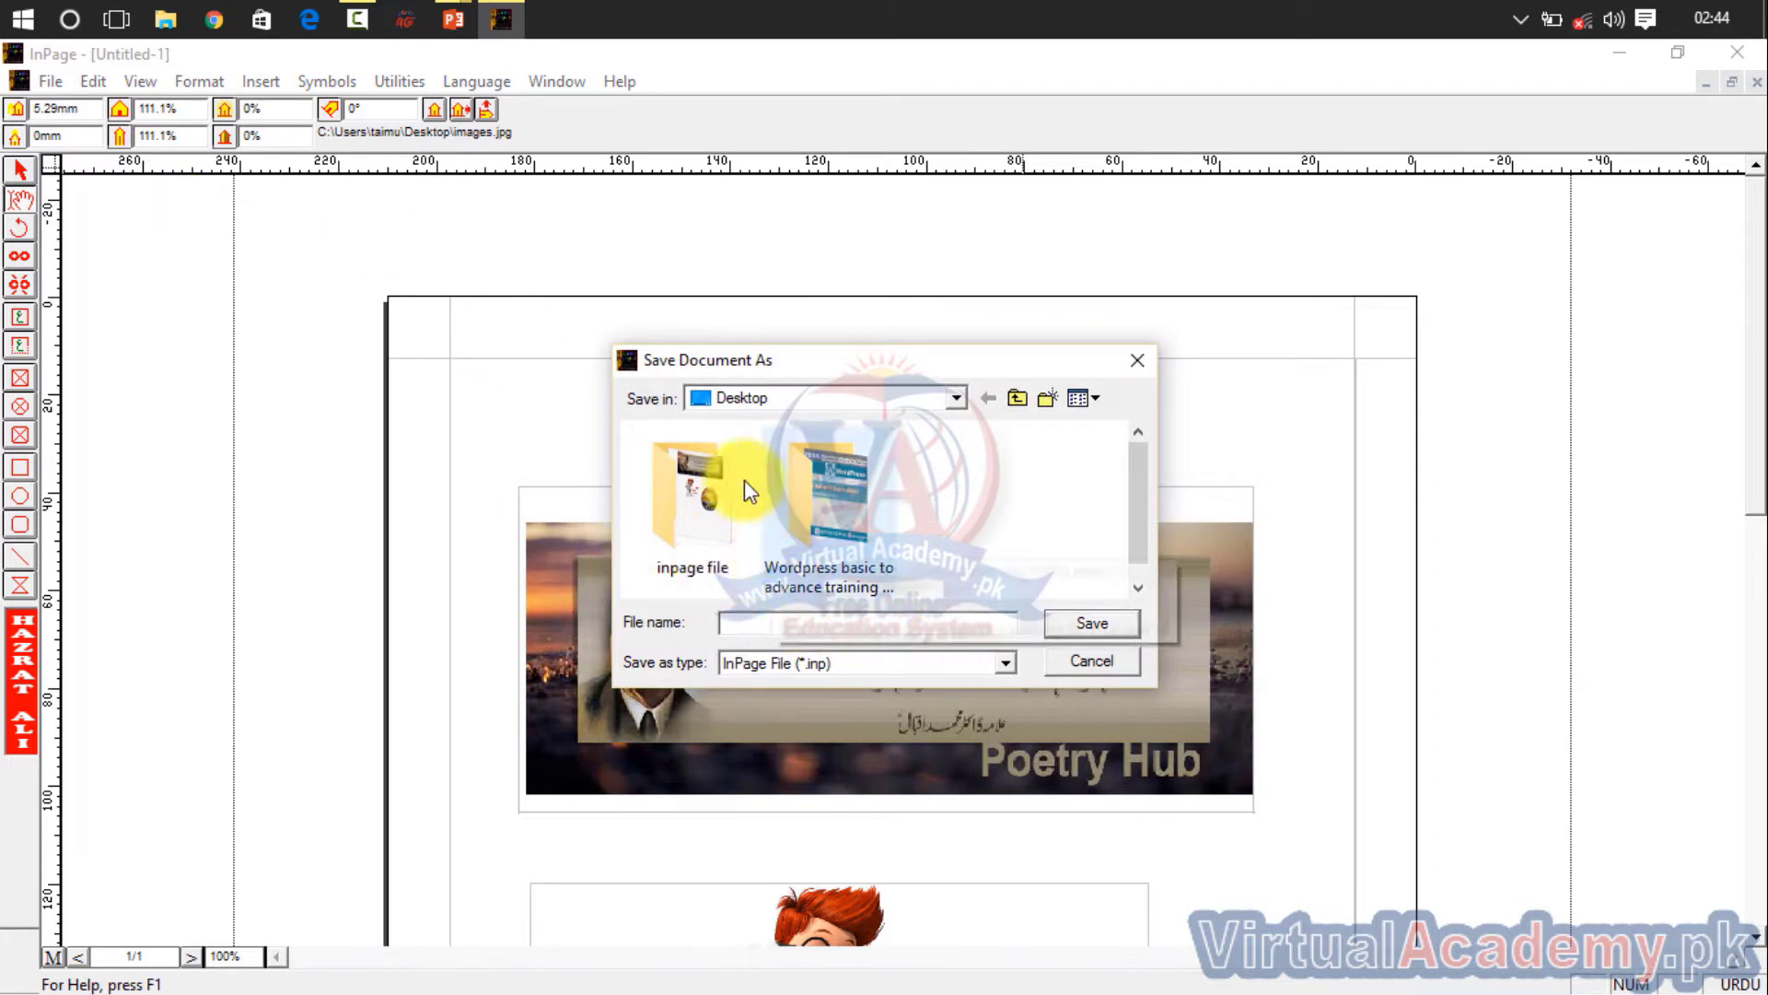
pyautogui.doubleClick(704, 516)
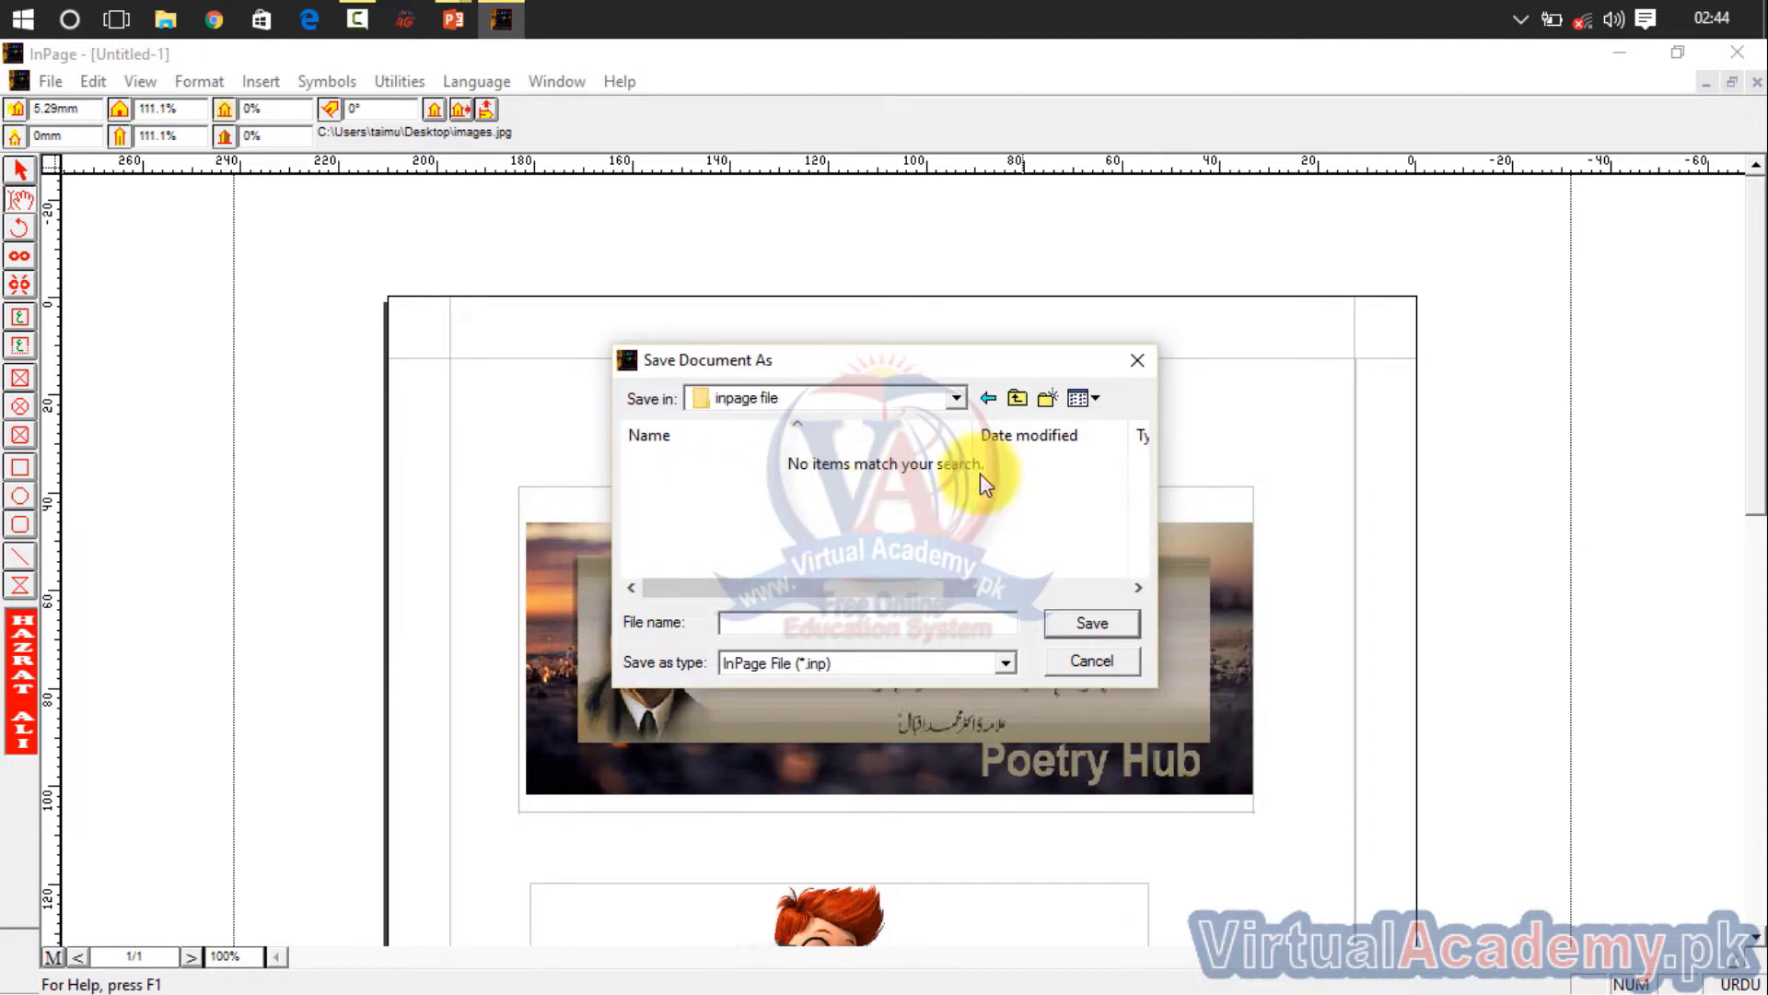
pyautogui.click(849, 619)
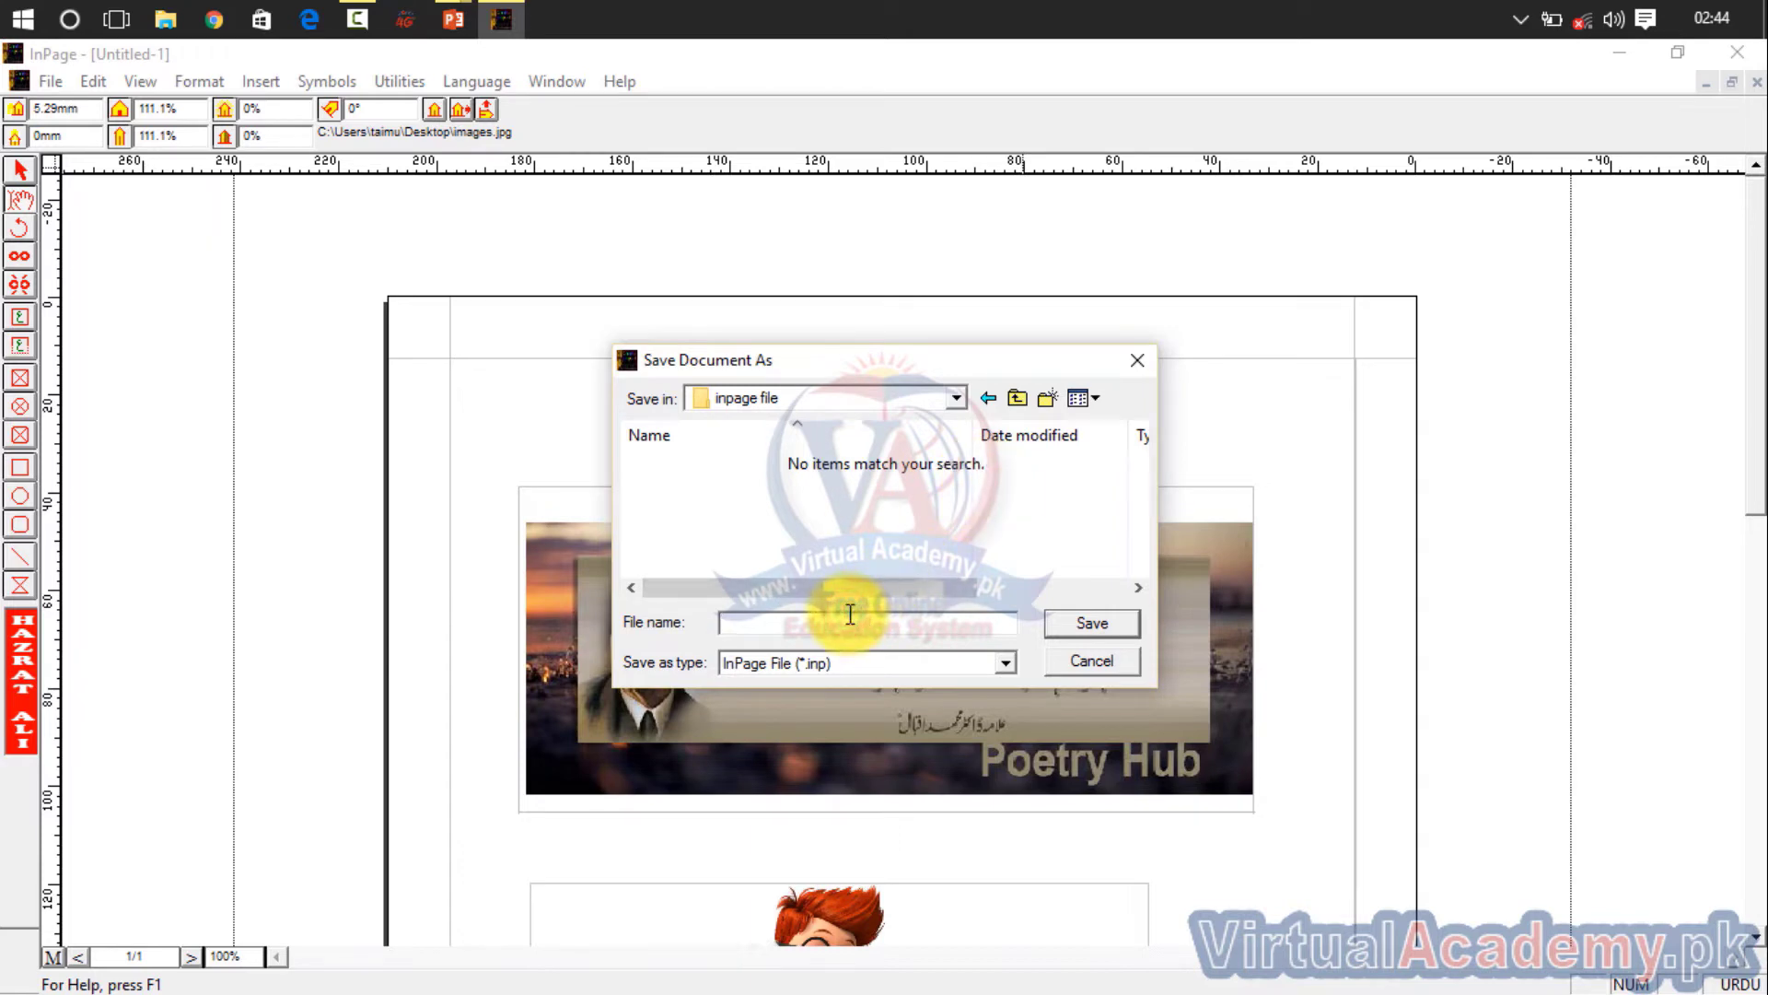
pyautogui.write('1')
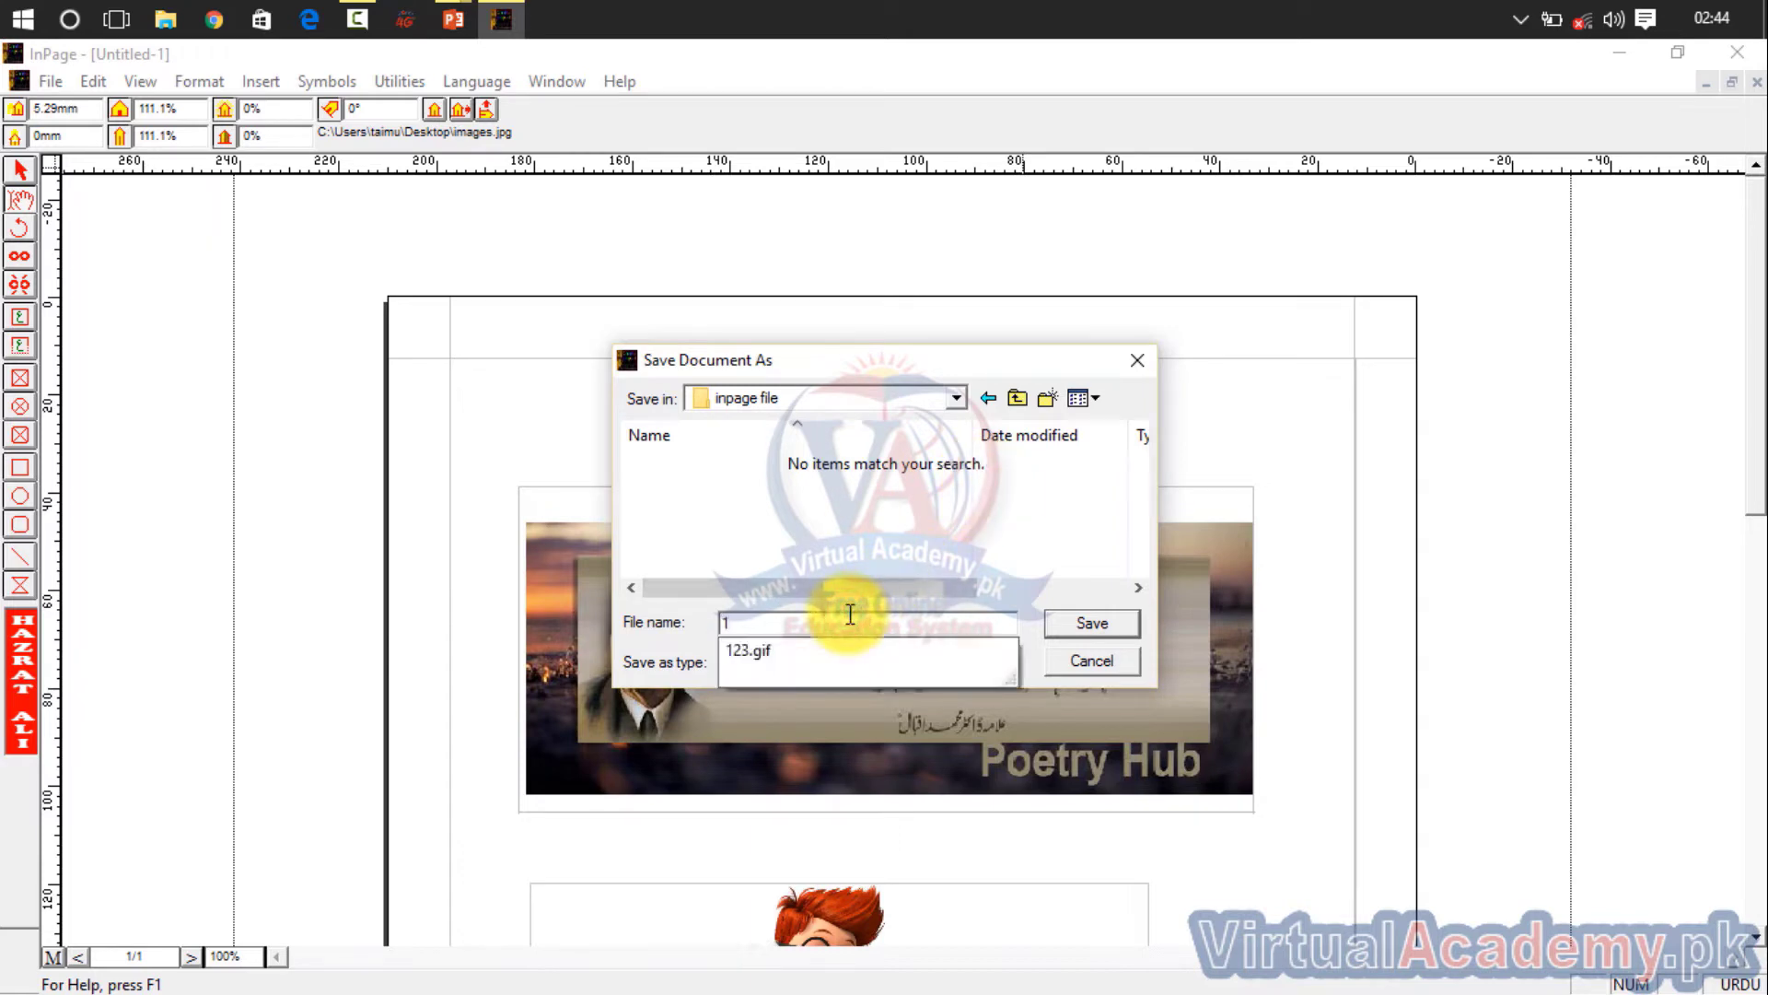
pyautogui.click(1086, 632)
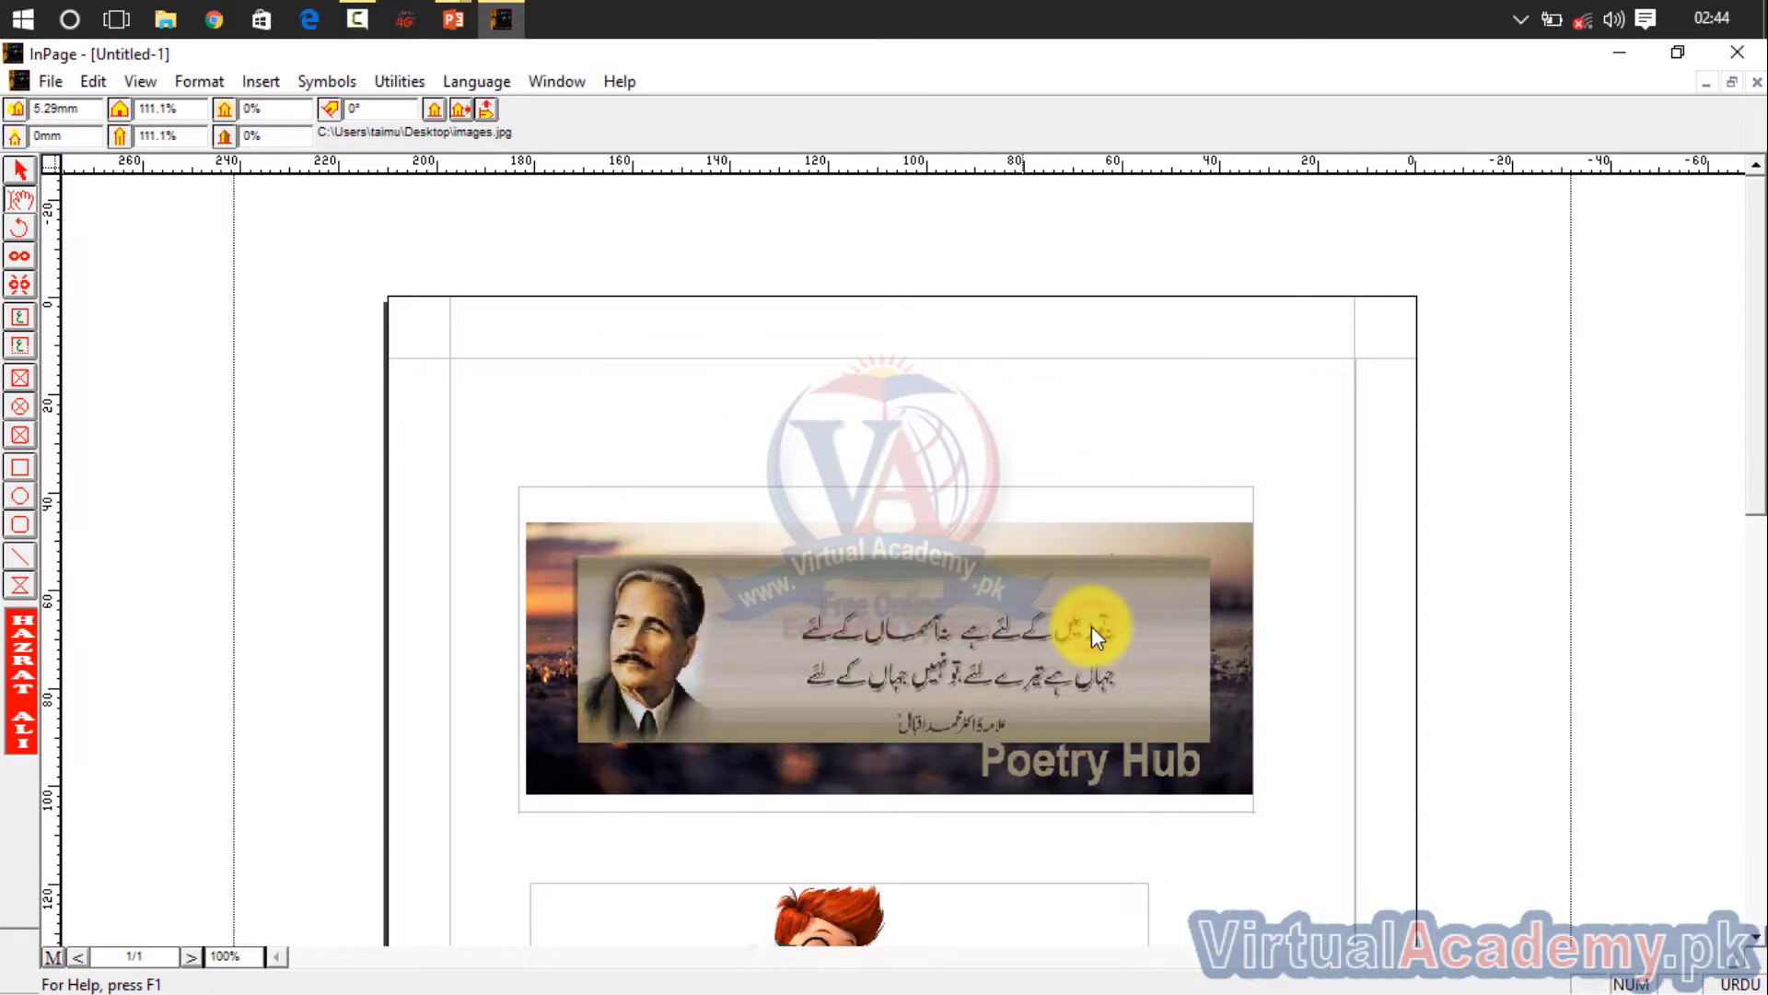
# Step: Switch to File Explorer and open the inpage file folder on the Desktop
pyautogui.click(164, 13)
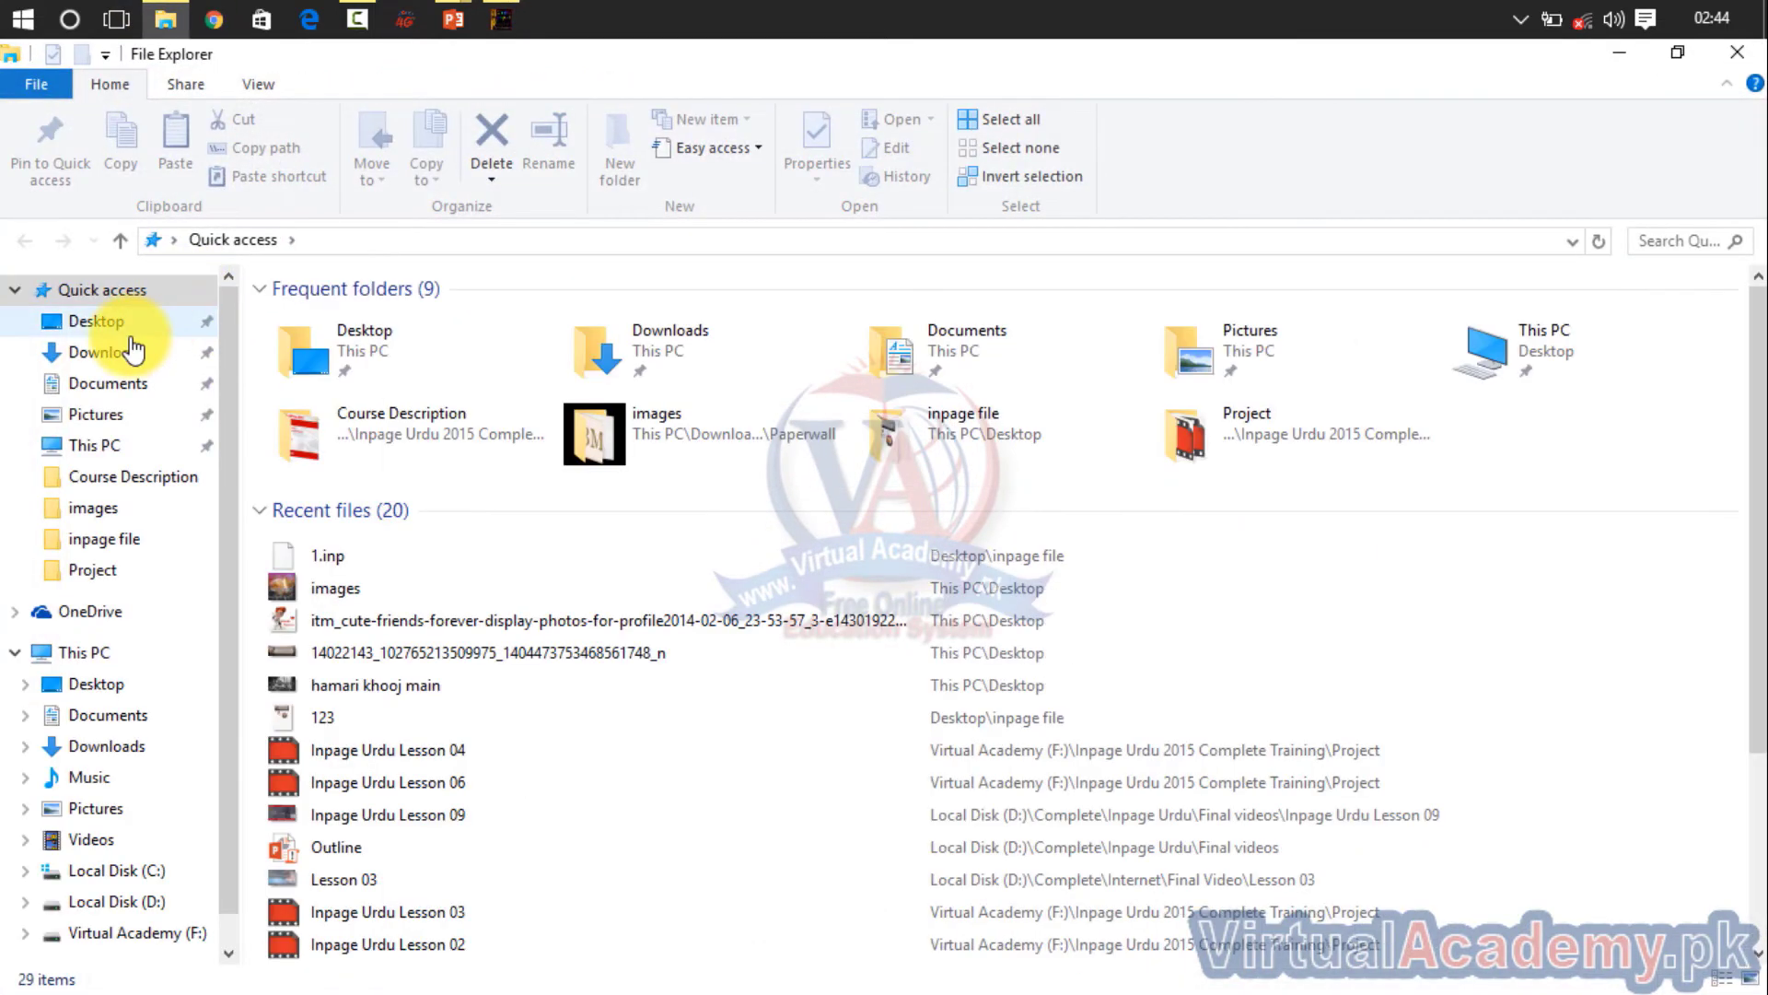
pyautogui.click(119, 322)
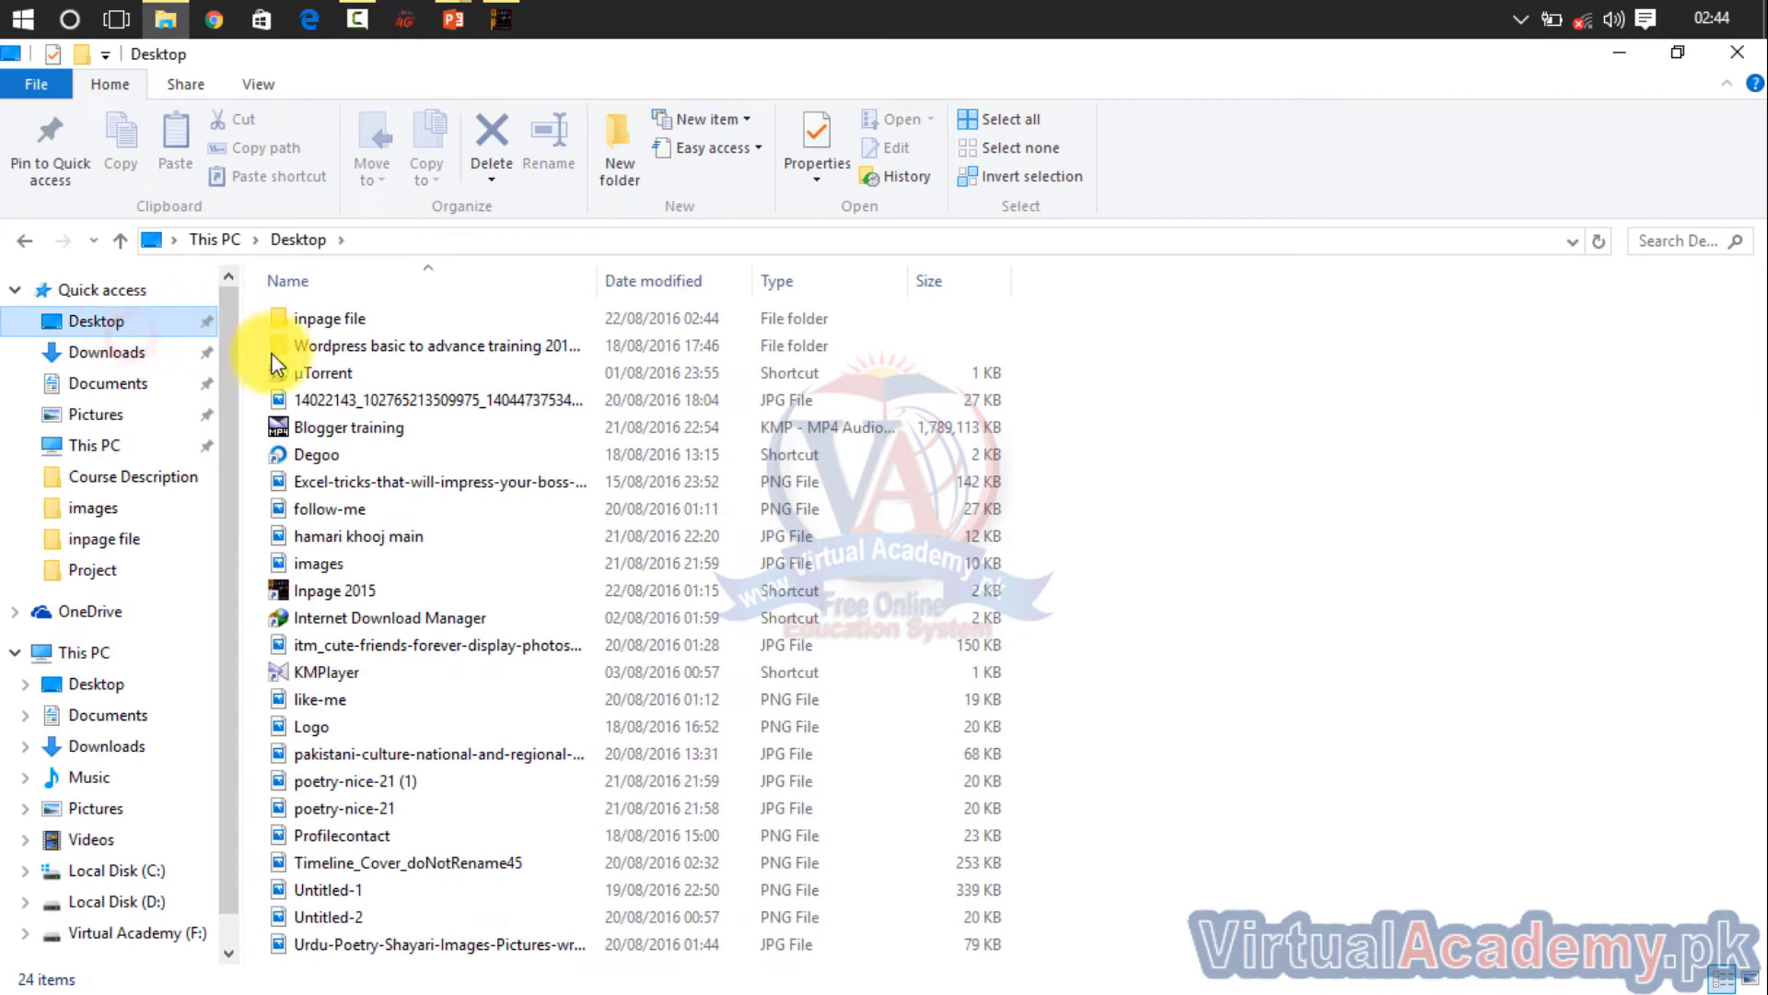
pyautogui.click(376, 319)
pyautogui.click(378, 319)
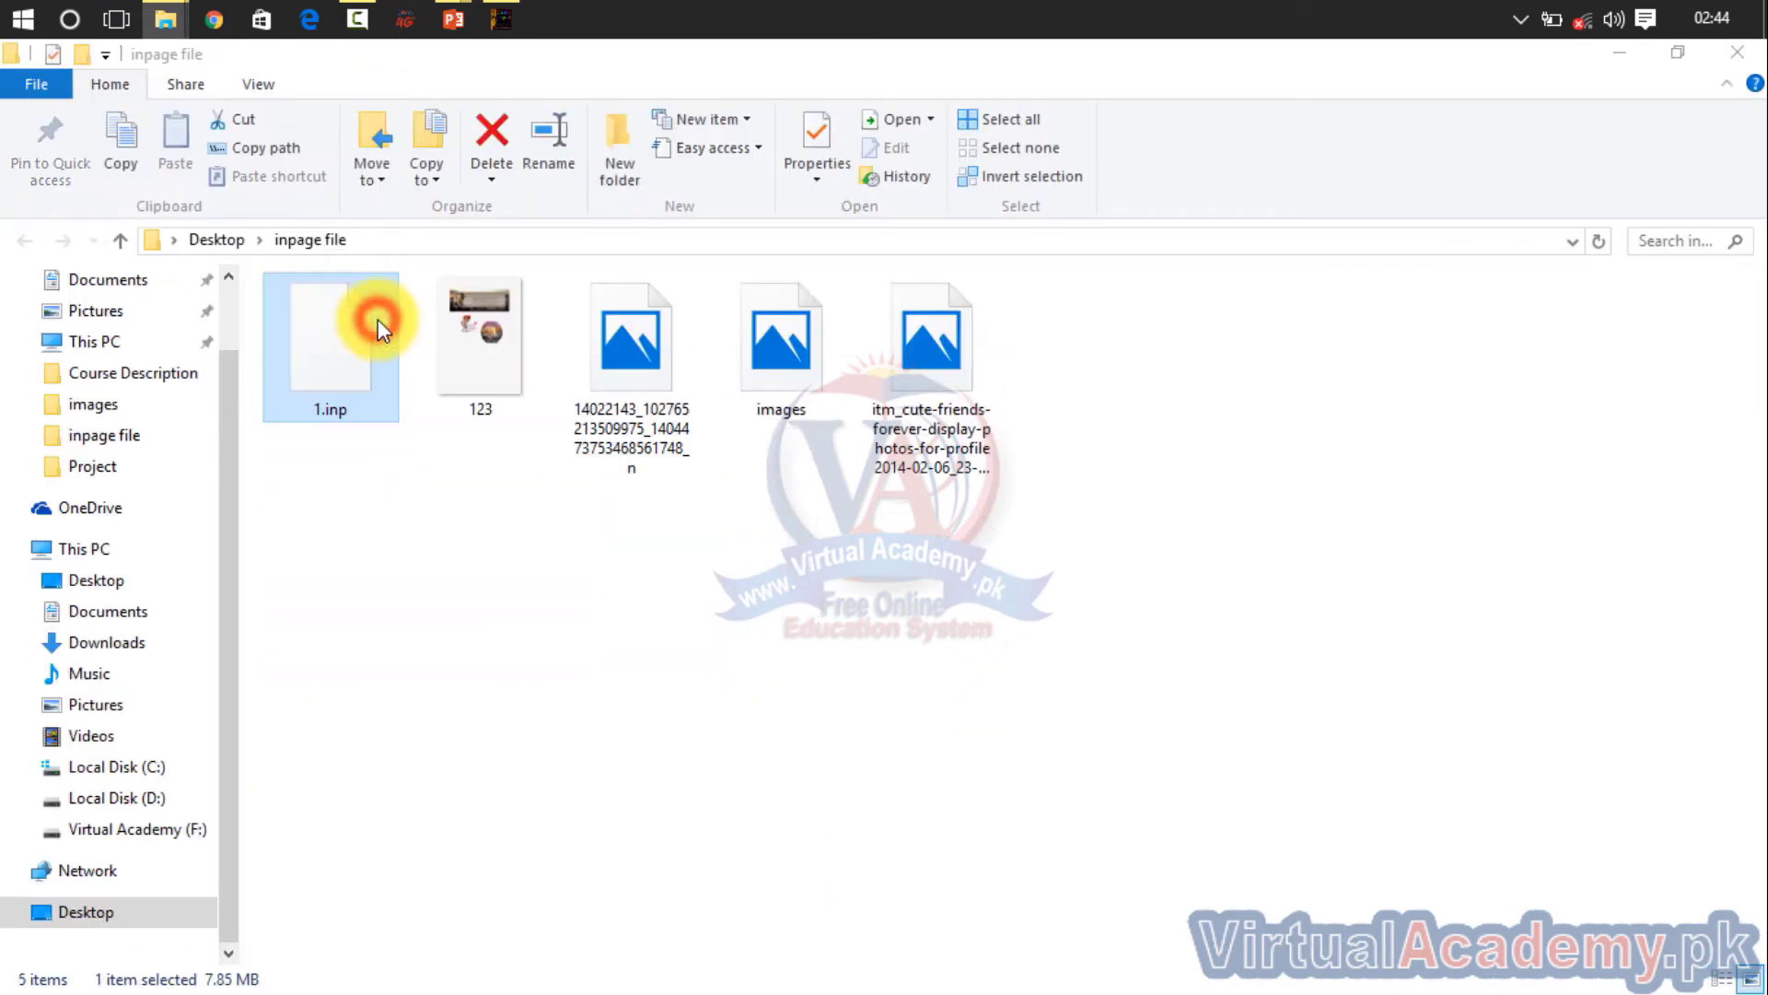
# Step: Examine the document and picture files in the inpage file folder, viewing the 123 picture in Photos and closing it
pyautogui.click(572, 663)
pyautogui.click(328, 400)
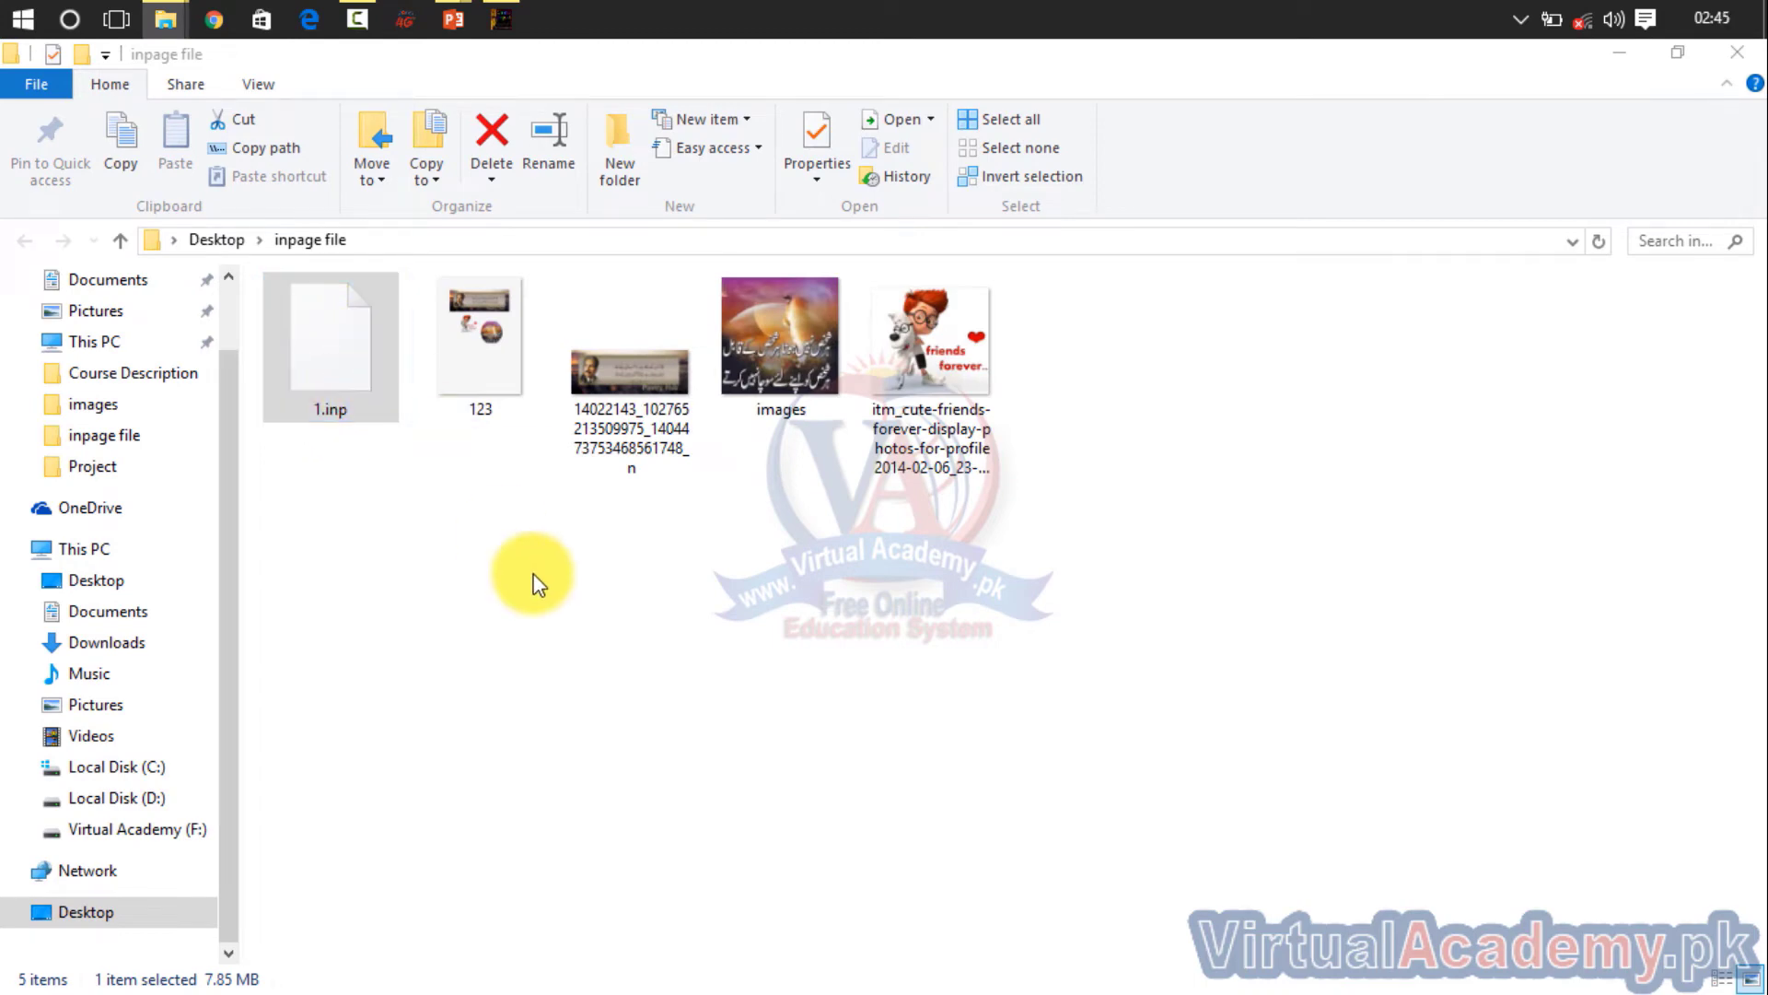
pyautogui.click(633, 444)
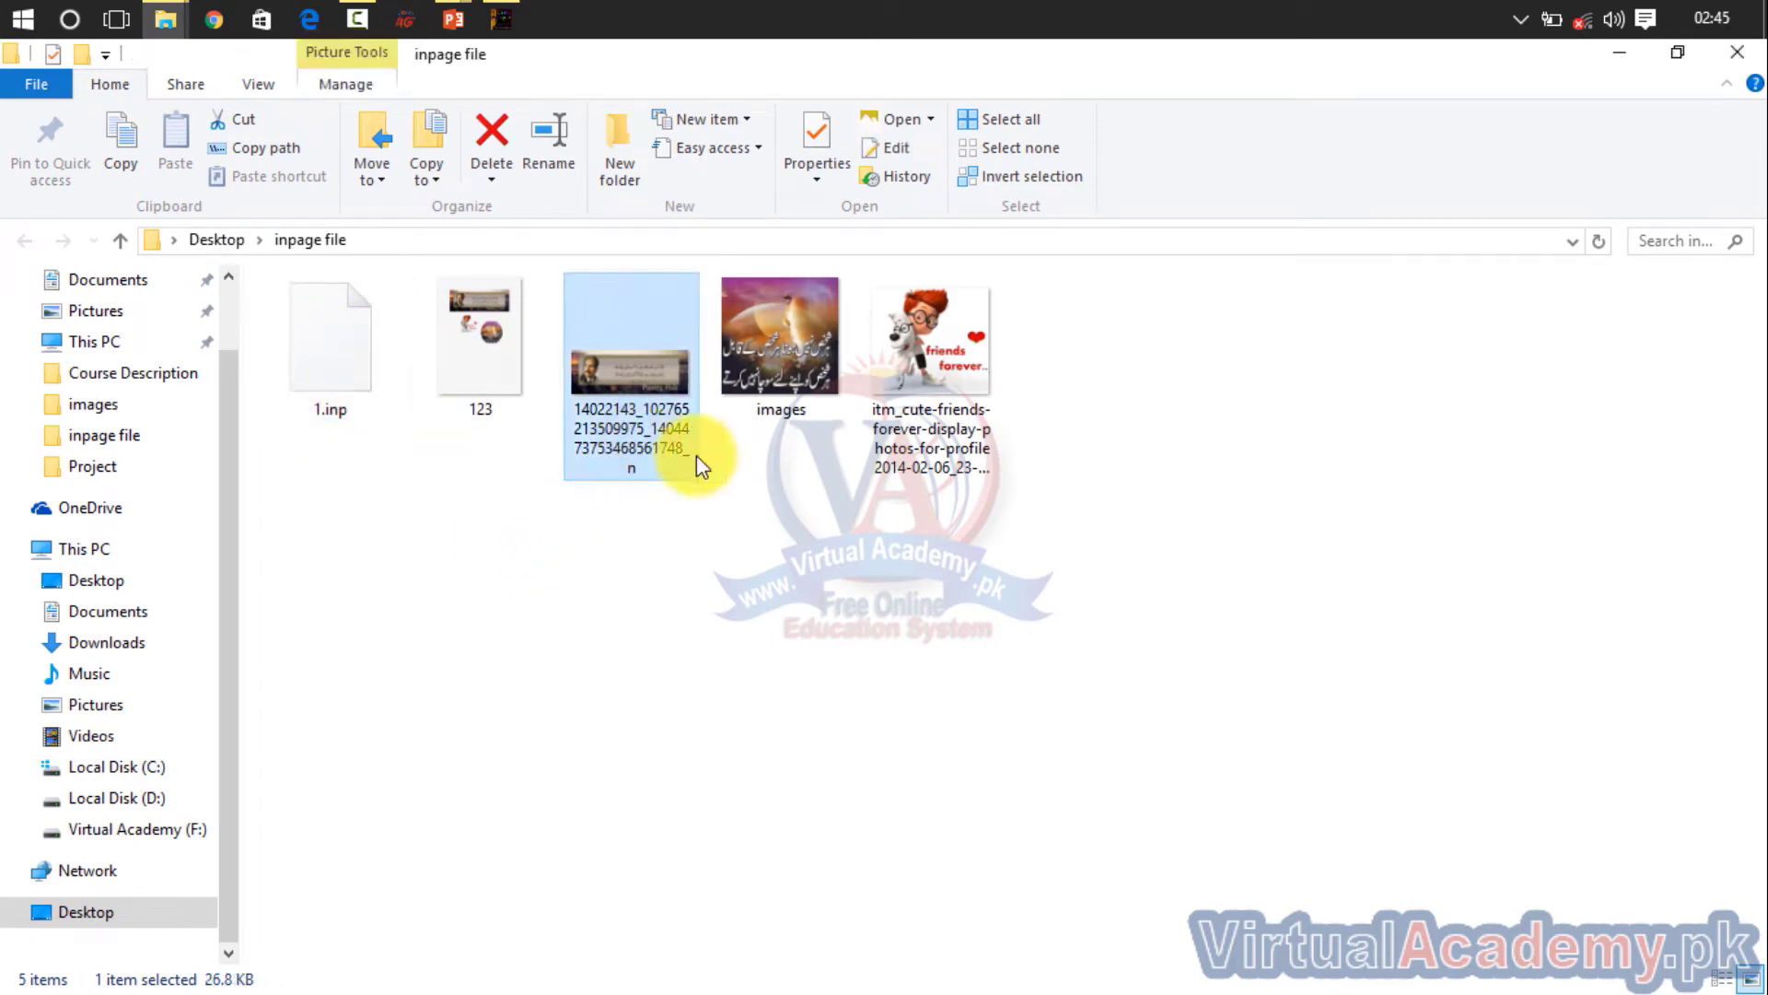
pyautogui.click(483, 348)
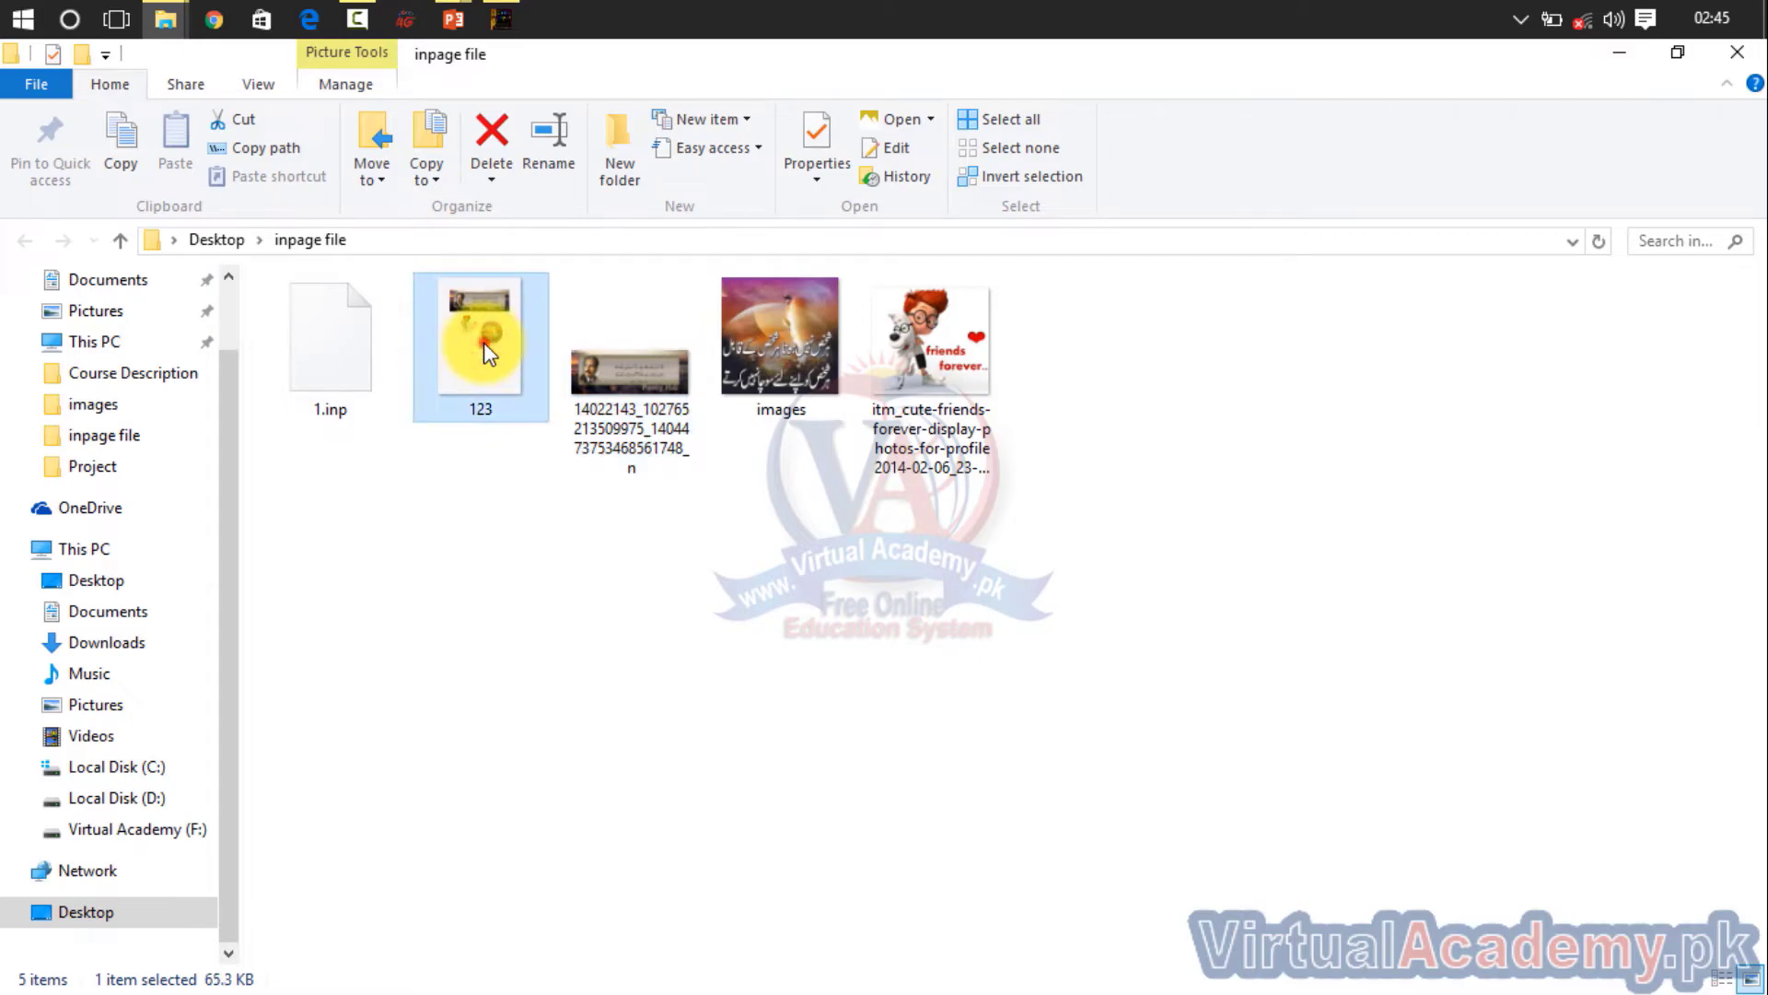
pyautogui.doubleClick(483, 345)
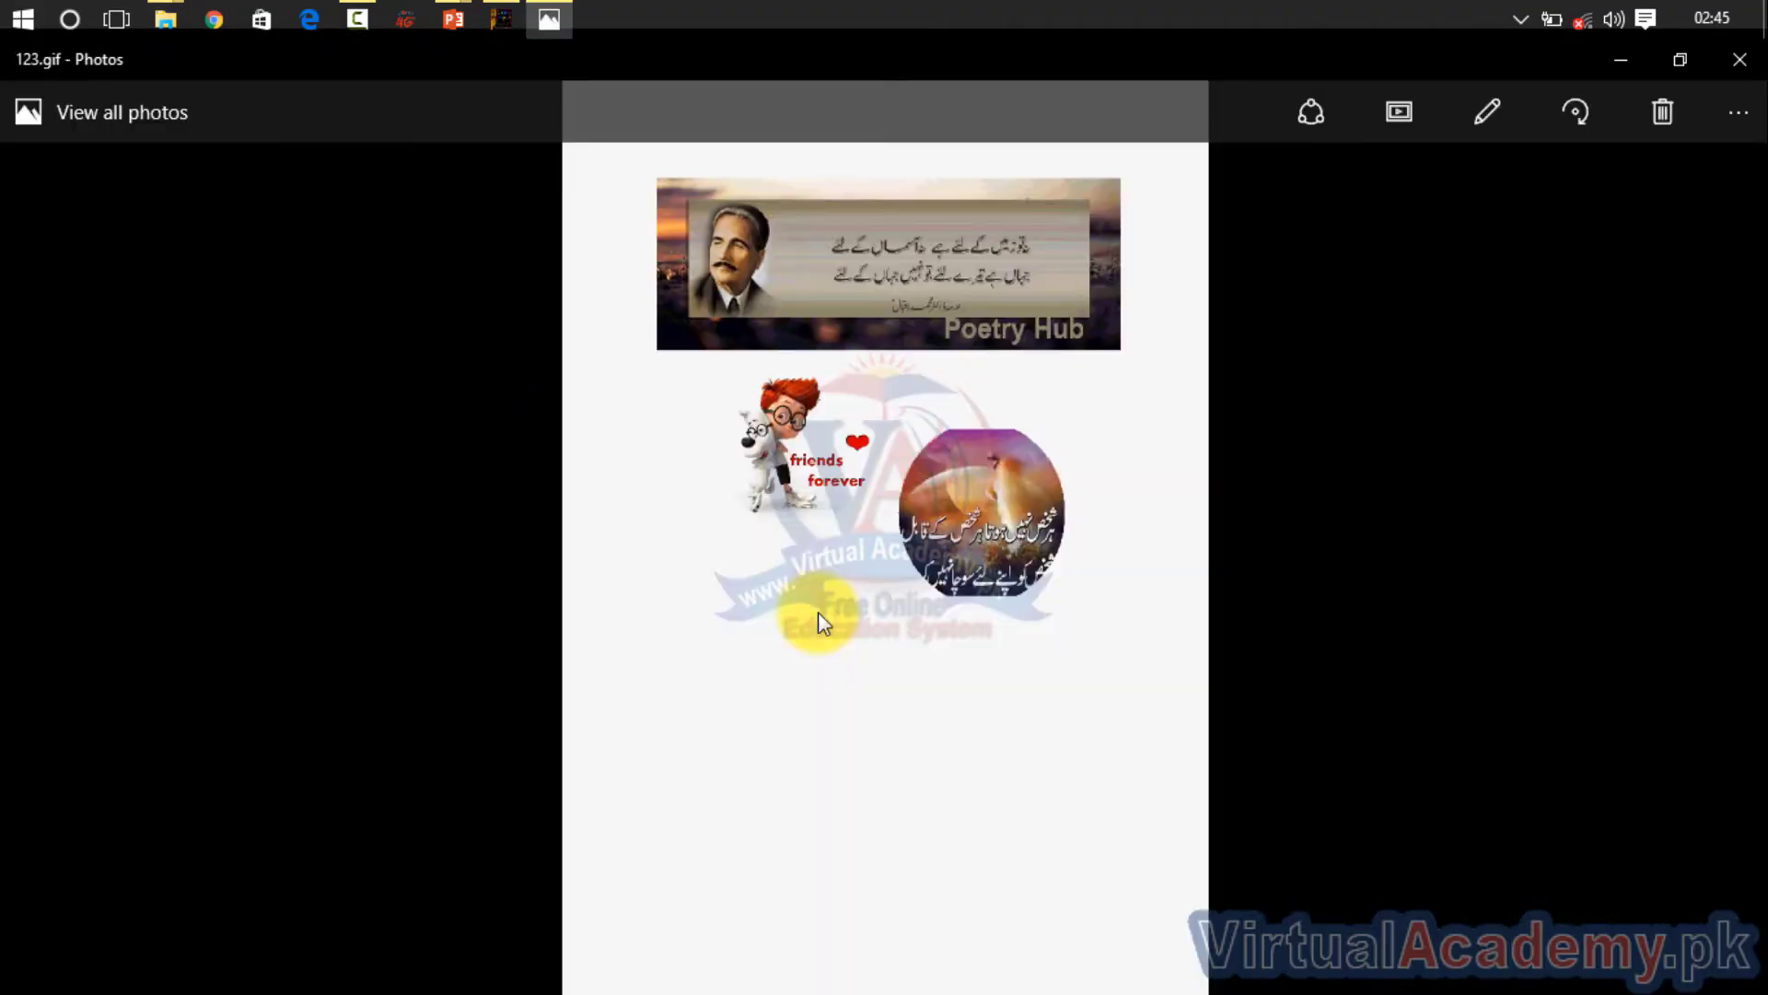
pyautogui.click(1740, 59)
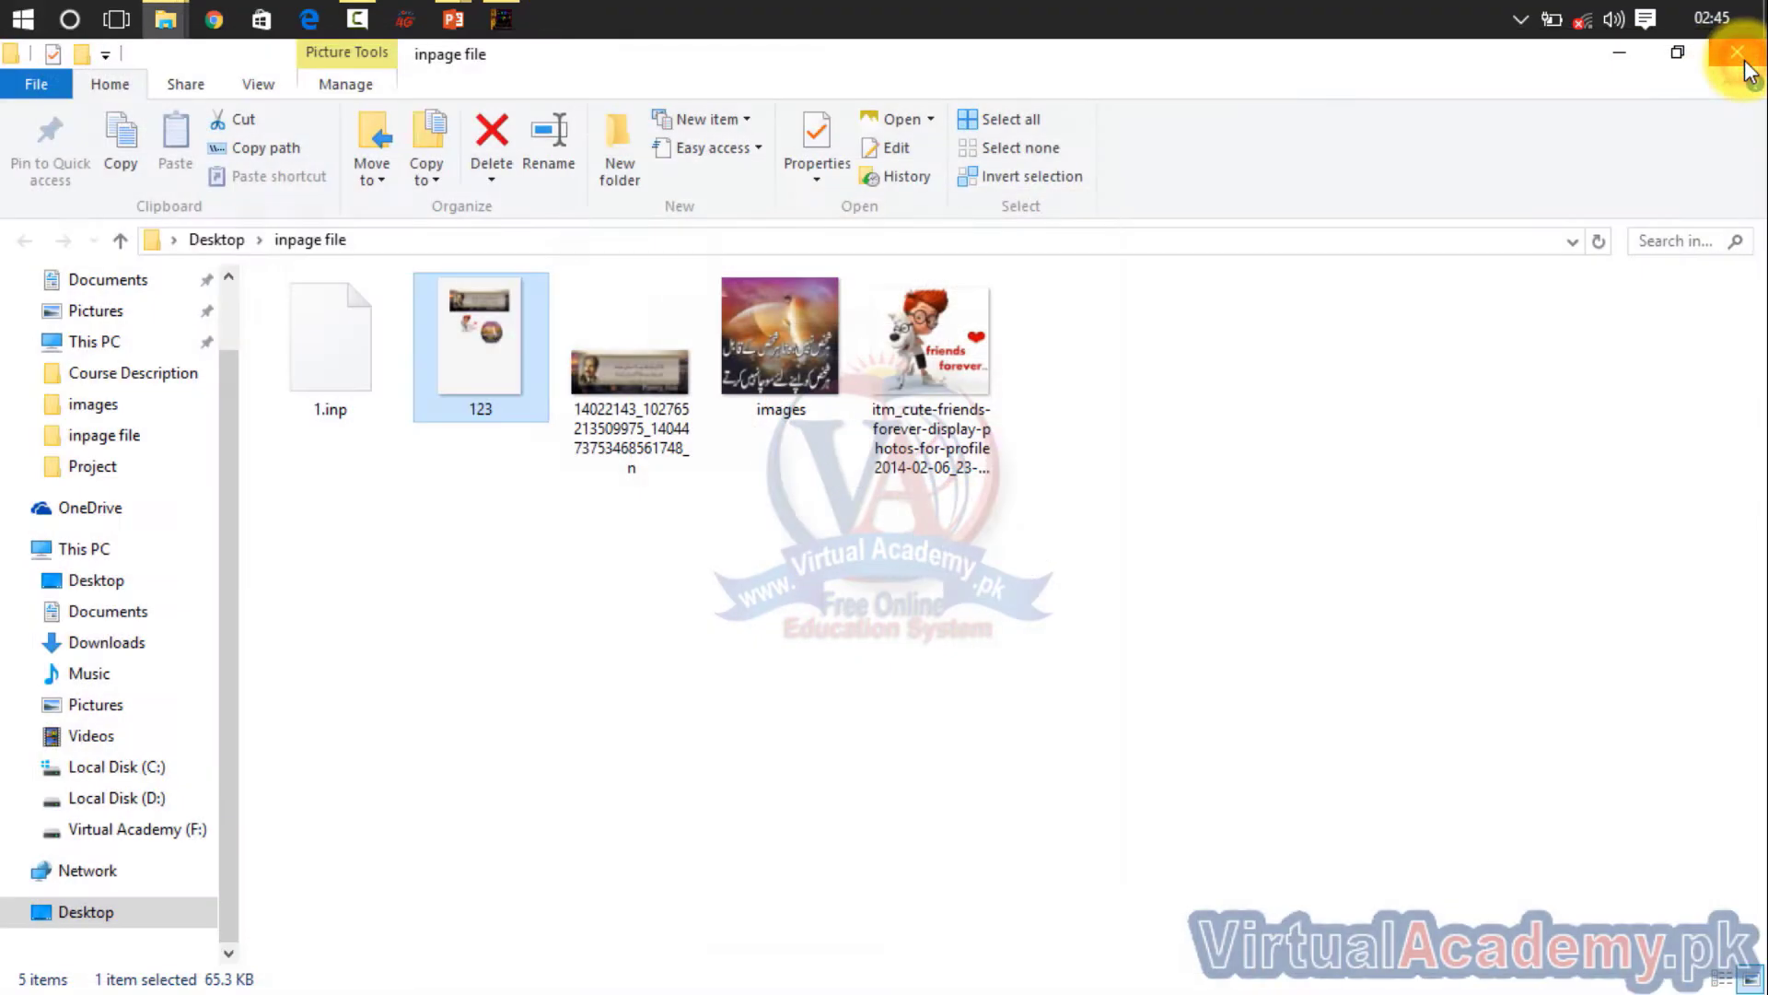
pyautogui.click(639, 368)
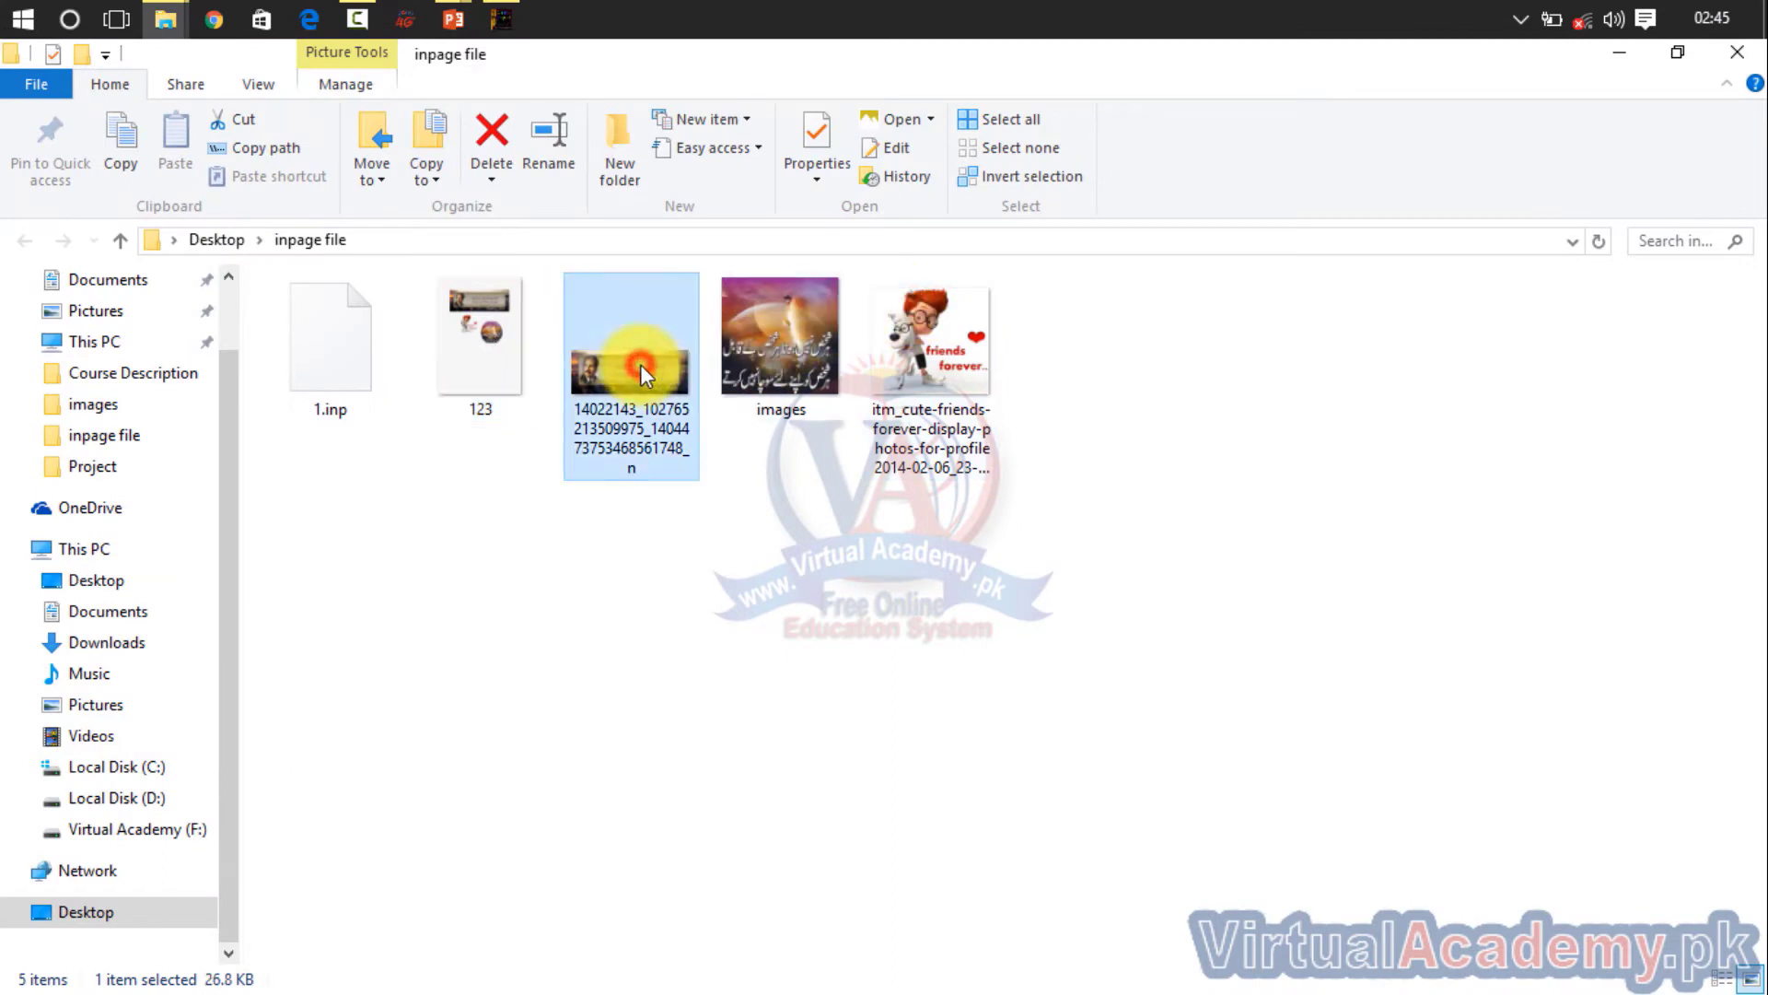
pyautogui.click(811, 323)
pyautogui.click(948, 322)
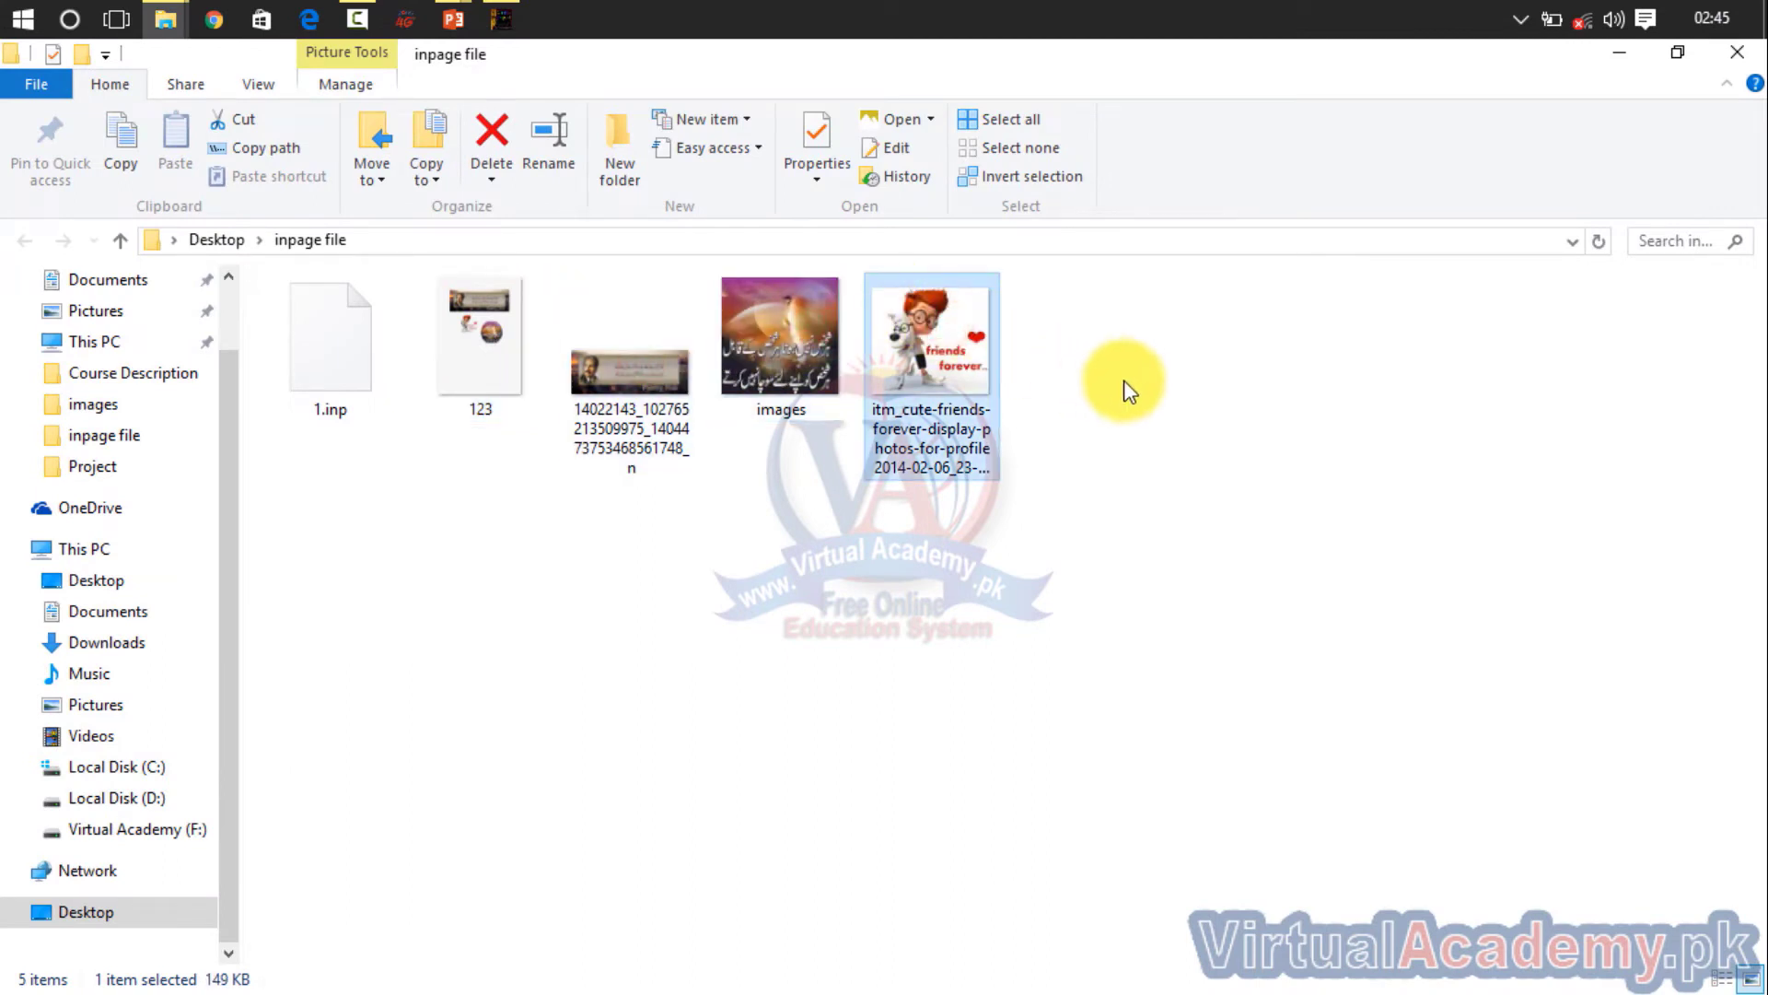
# Step: Delete all the files in the inpage file folder
pyautogui.moveTo(1126, 377); pyautogui.dragTo(601, 490)
pyautogui.moveTo(1130, 372); pyautogui.dragTo(330, 468)
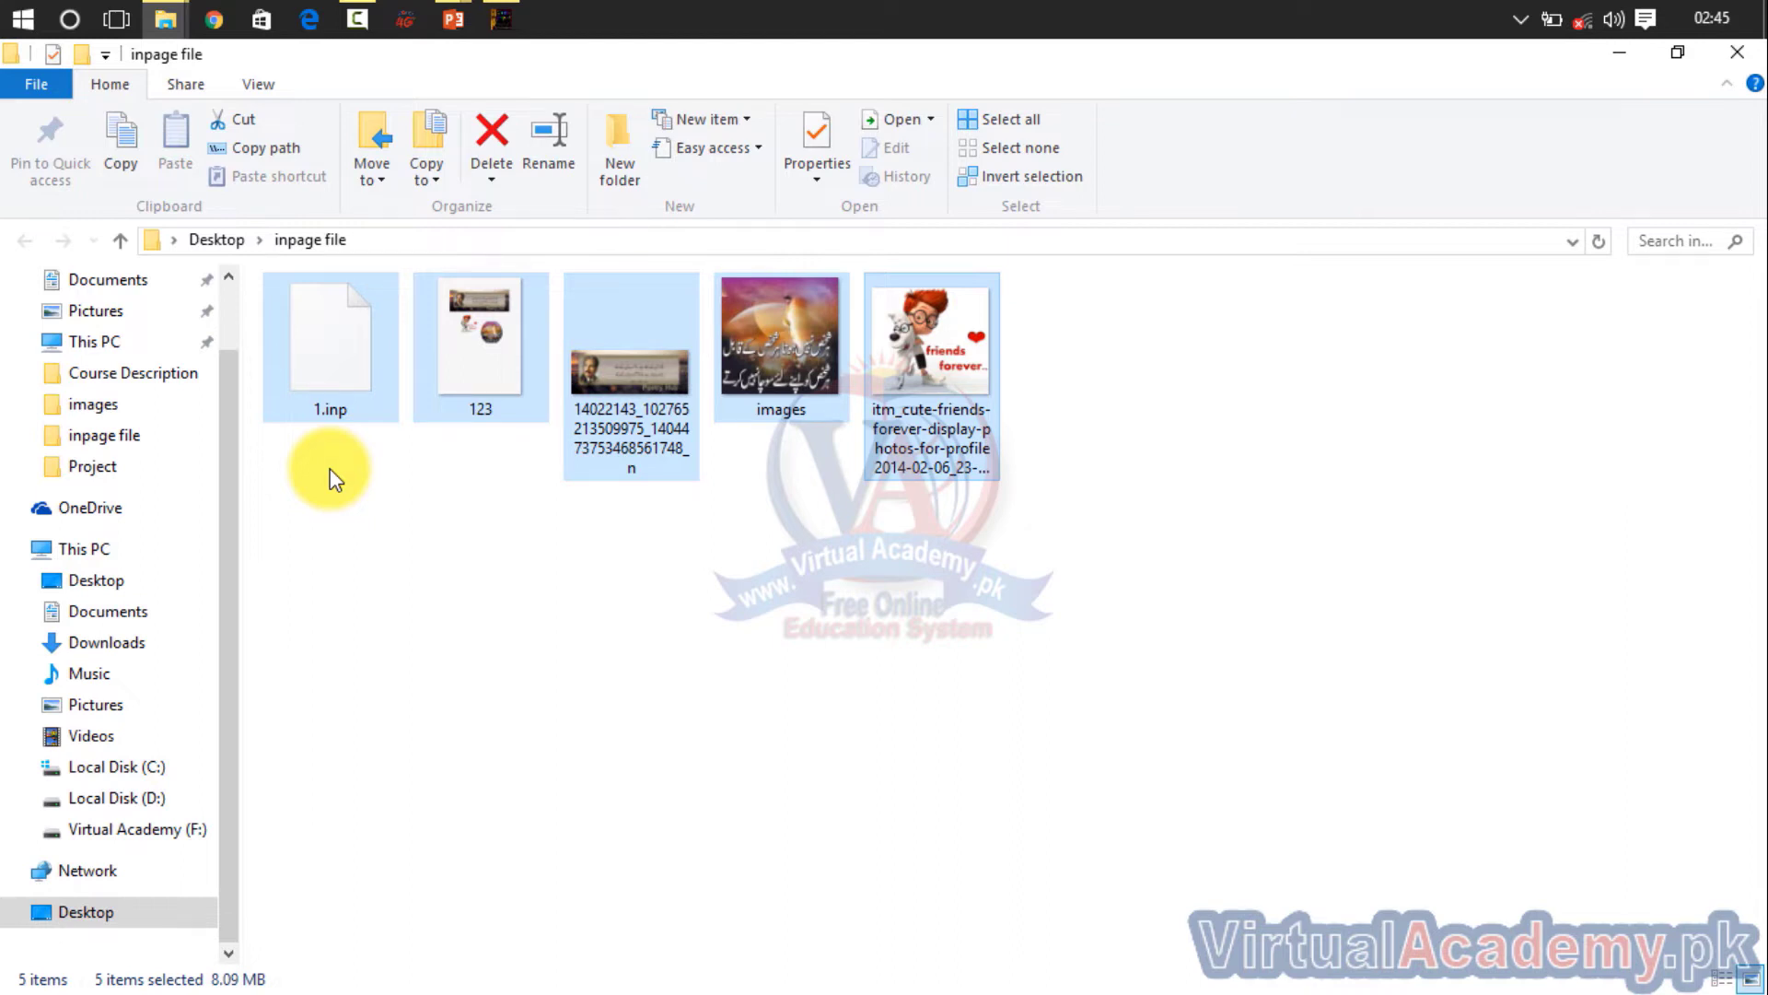
pyautogui.press('Delete')
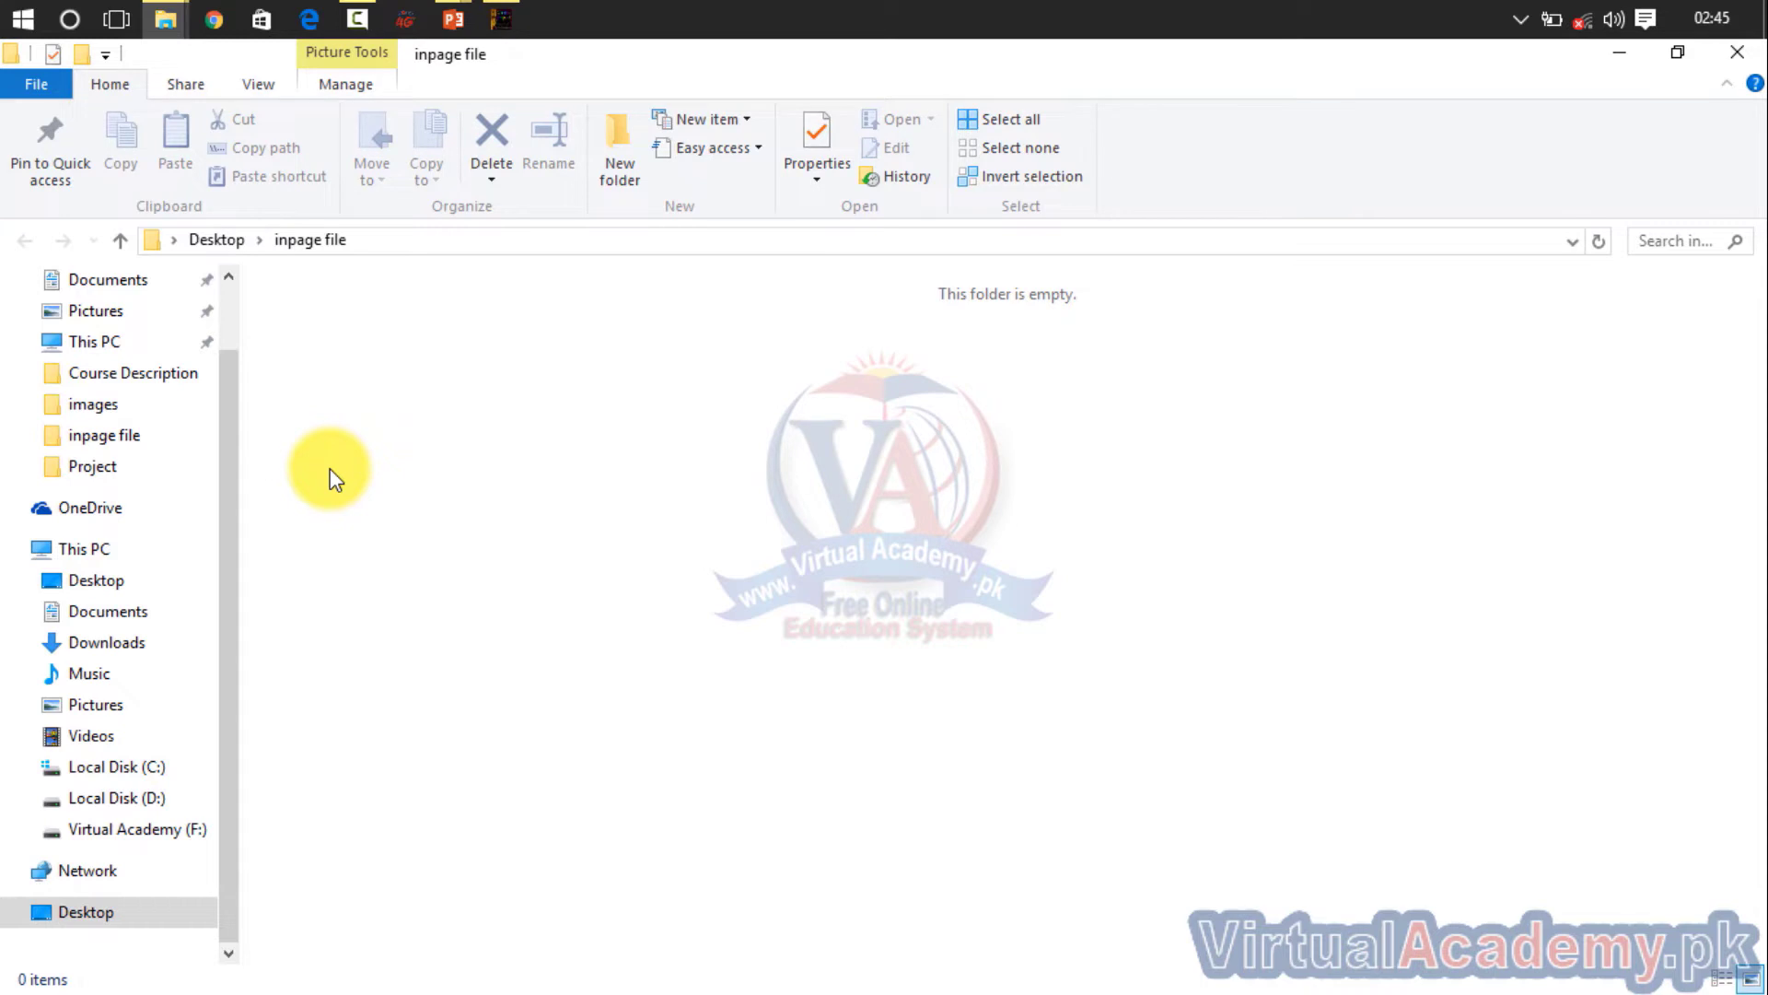
# Step: Switch back to InPage and open the settings for exporting the page as a picture, highlighting the file name's extension
pyautogui.moveTo(493, 13)
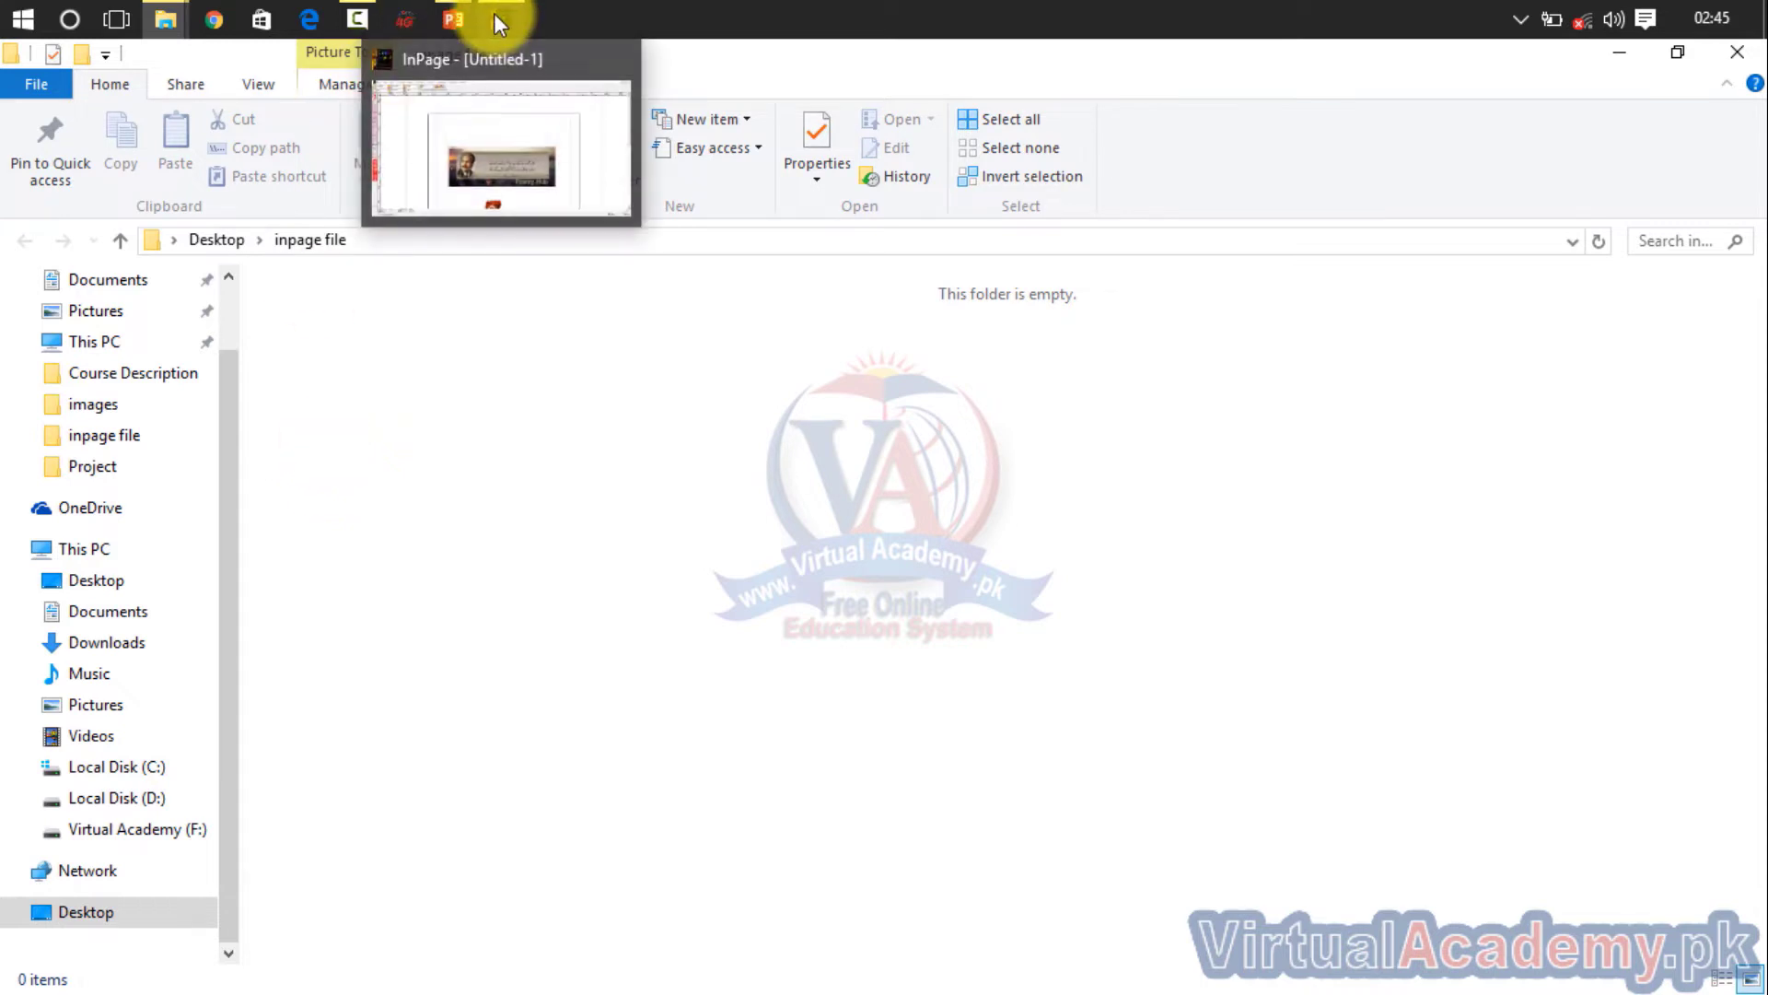
pyautogui.click(497, 119)
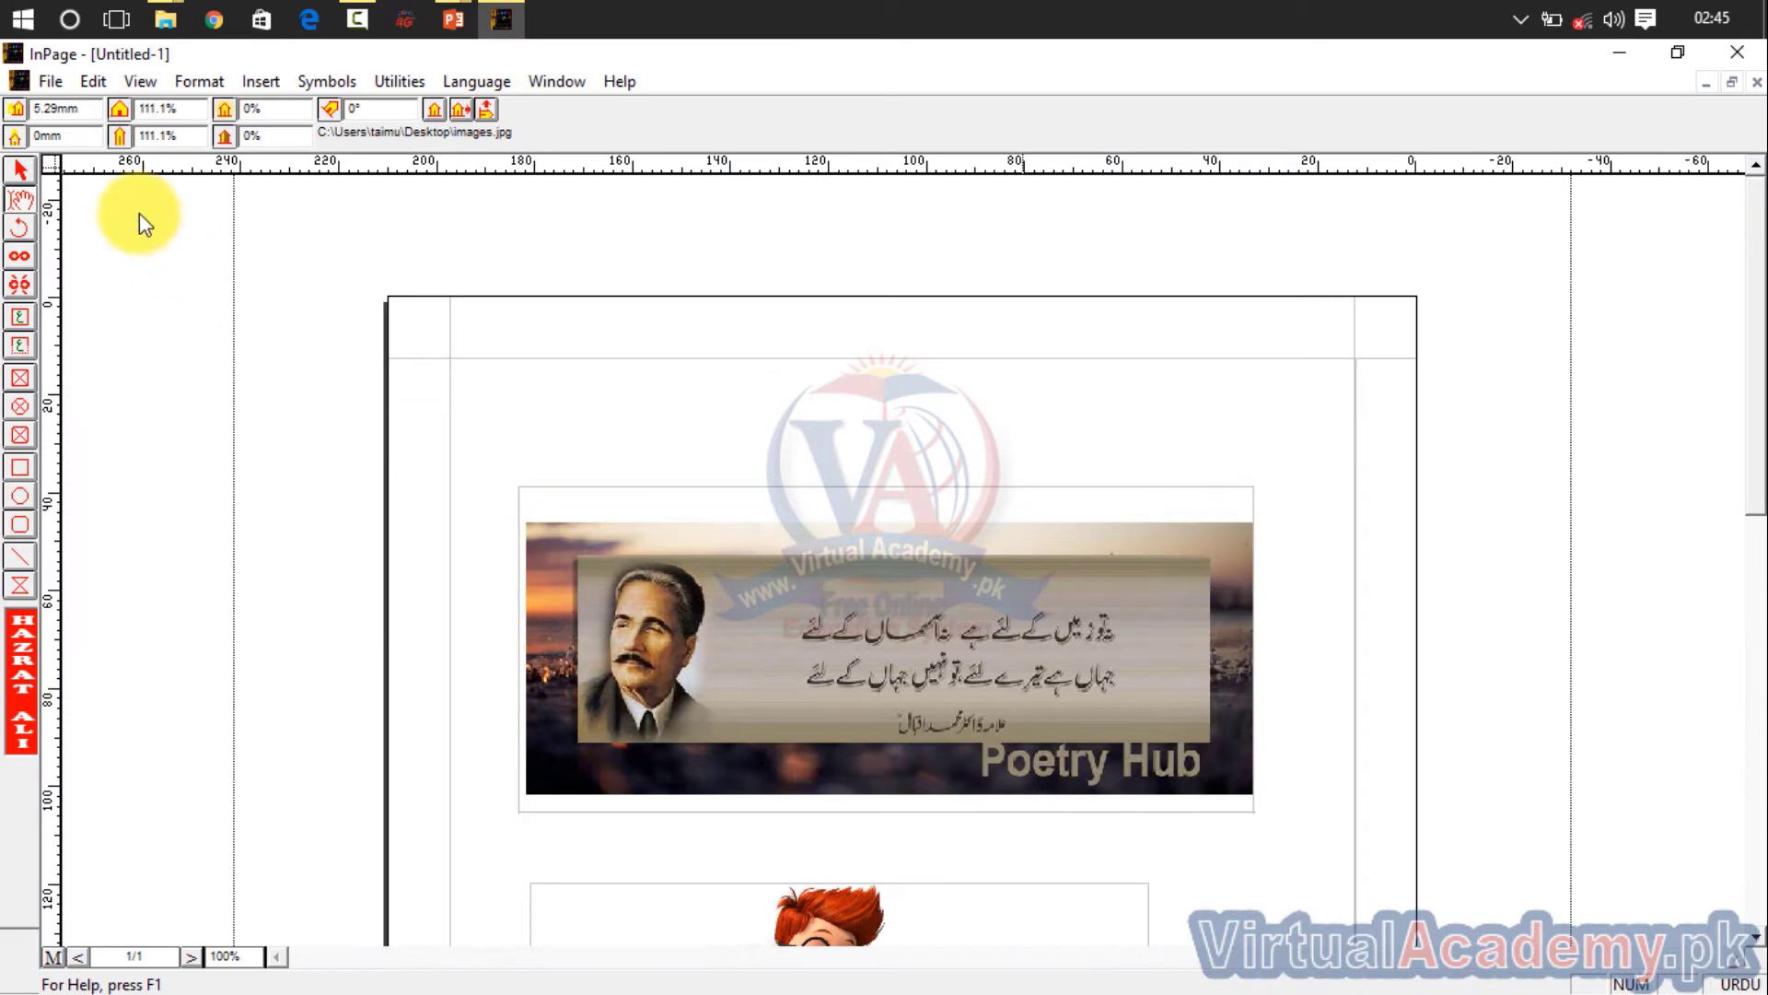
pyautogui.click(51, 81)
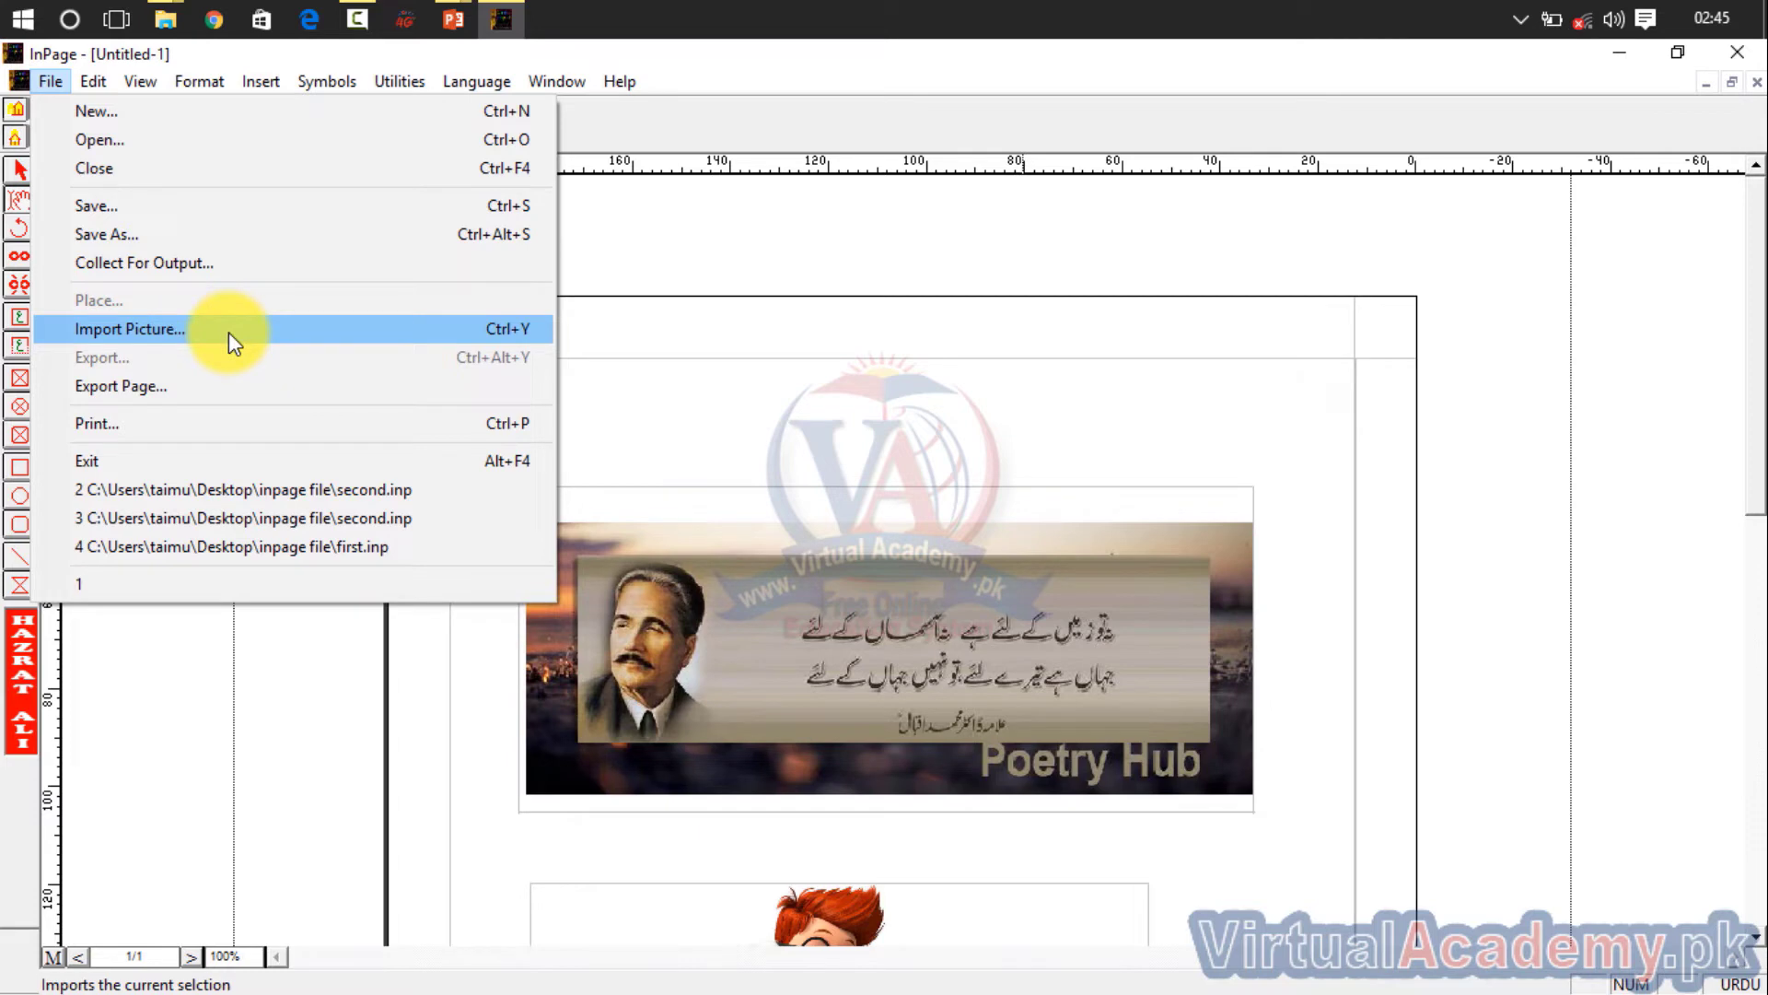
pyautogui.click(218, 389)
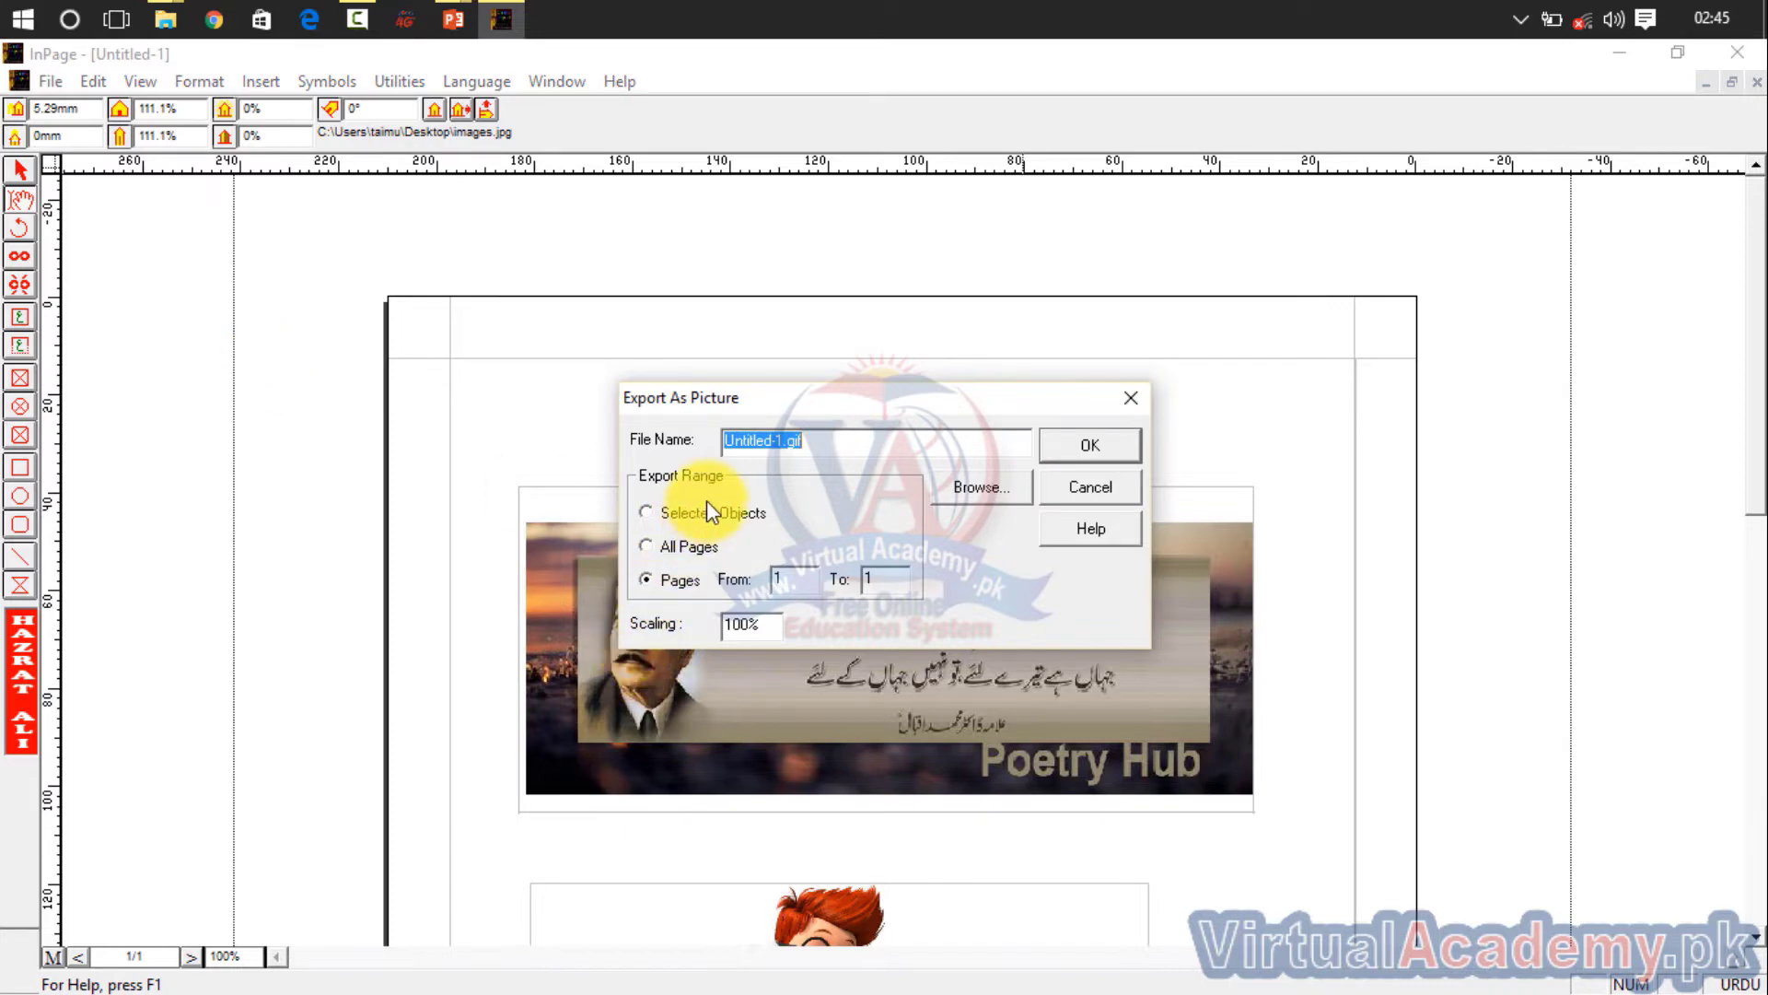
pyautogui.moveTo(814, 439); pyautogui.dragTo(783, 440)
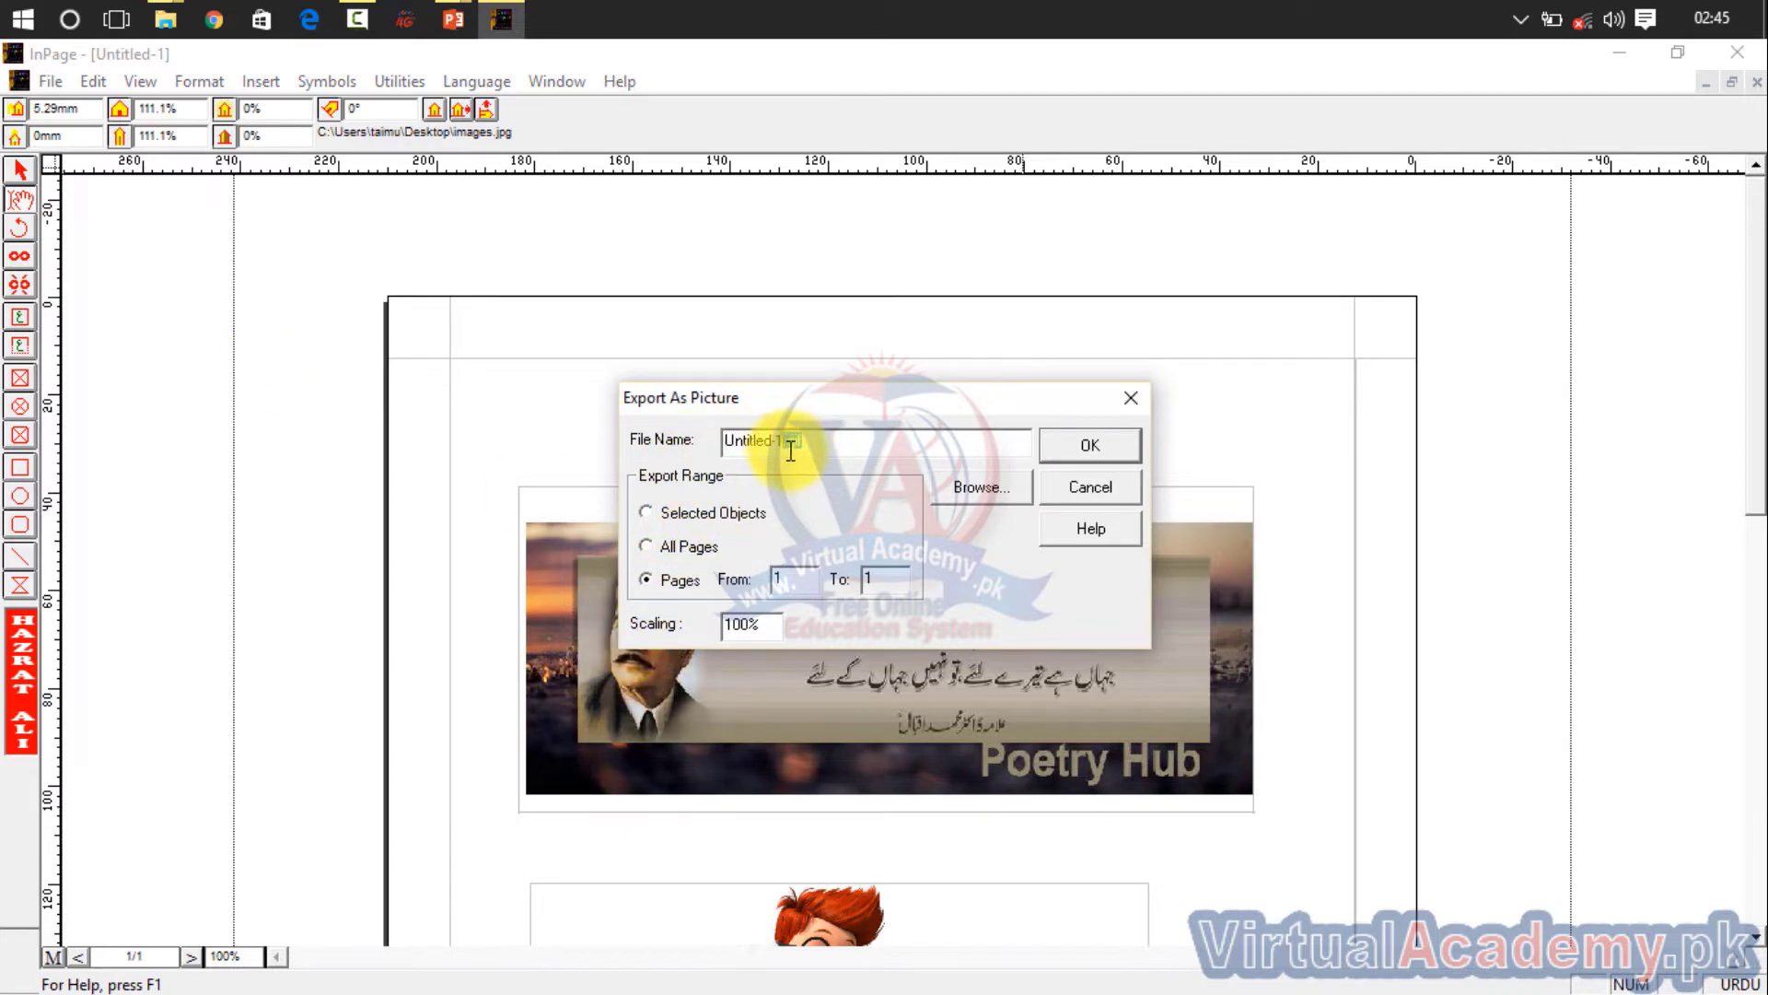
# Step: Set the picture export range to pages 3 to 5
pyautogui.click(655, 510)
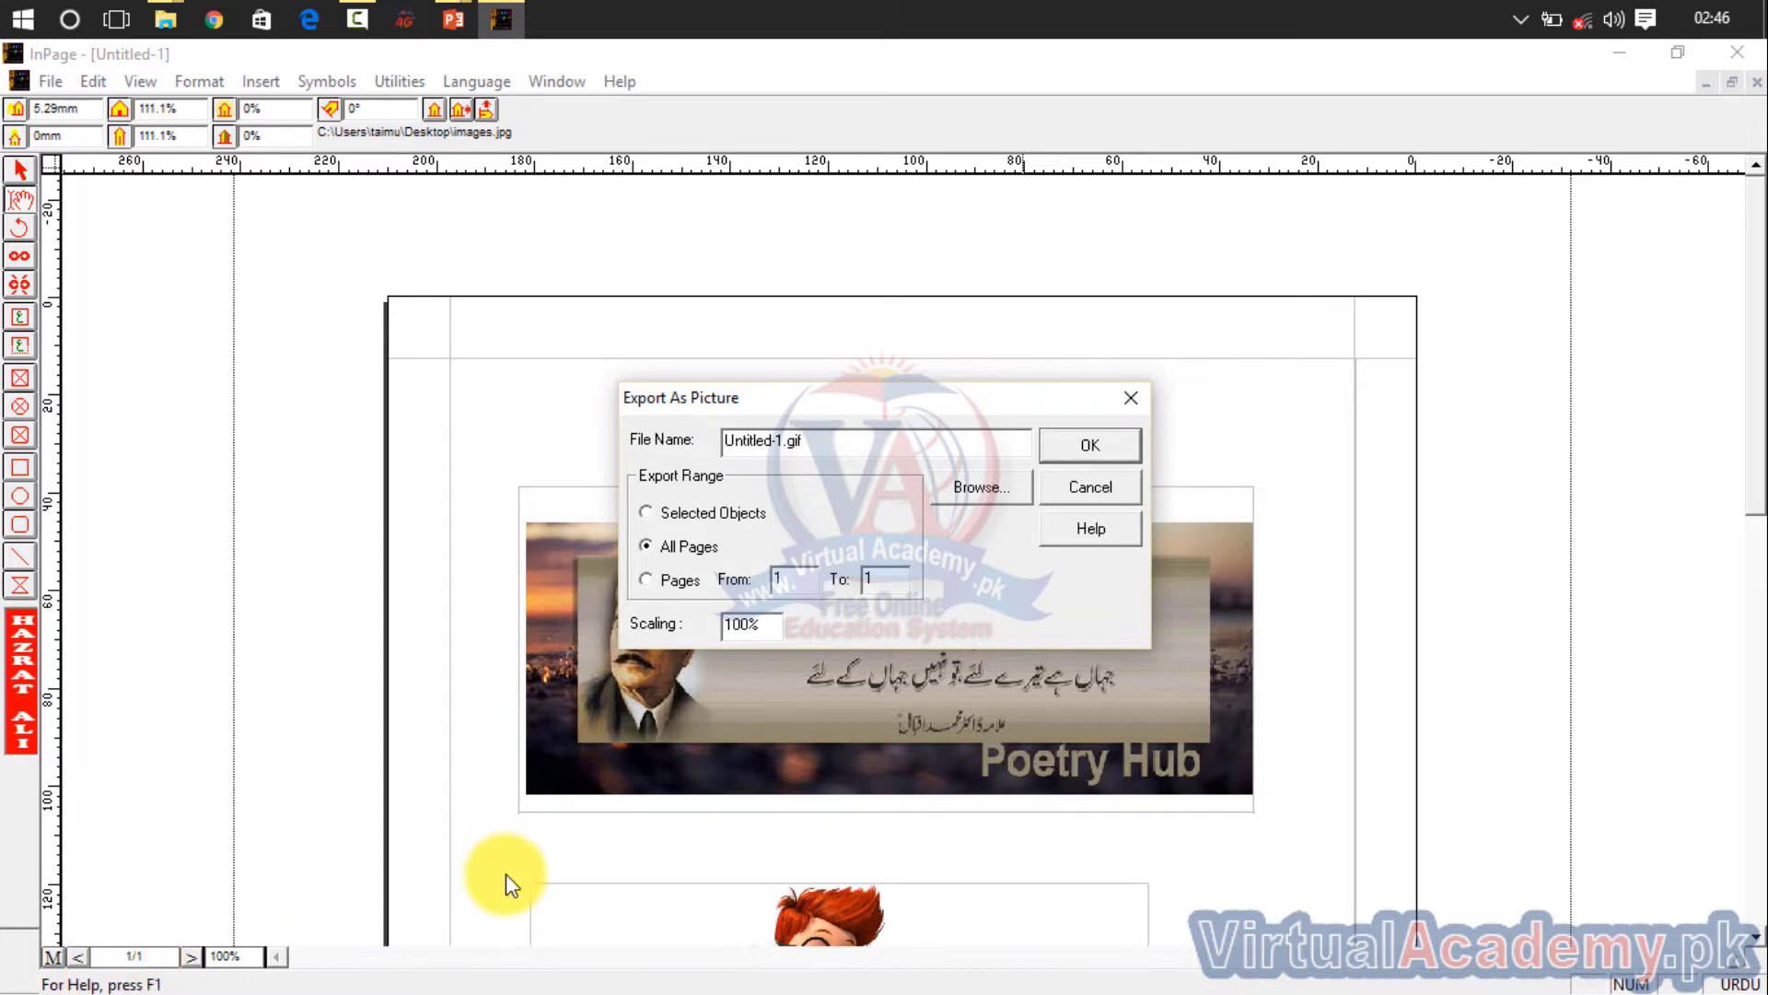
pyautogui.click(674, 582)
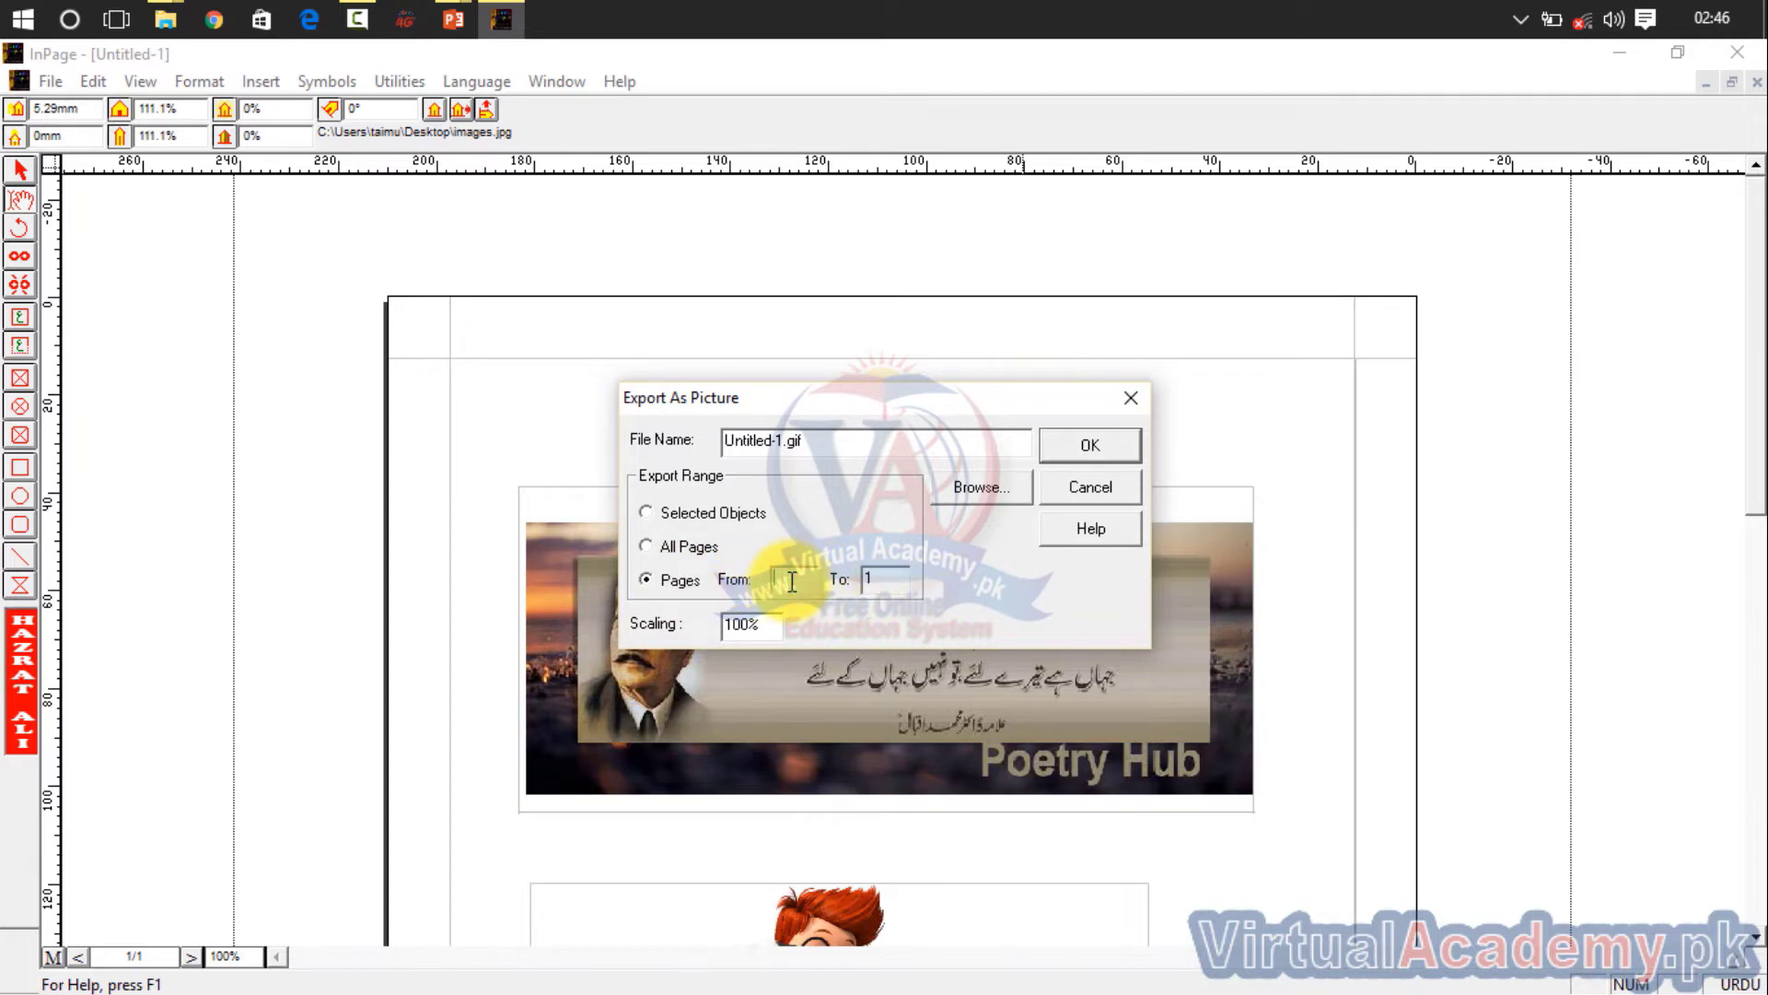
pyautogui.write('3')
pyautogui.click(893, 587)
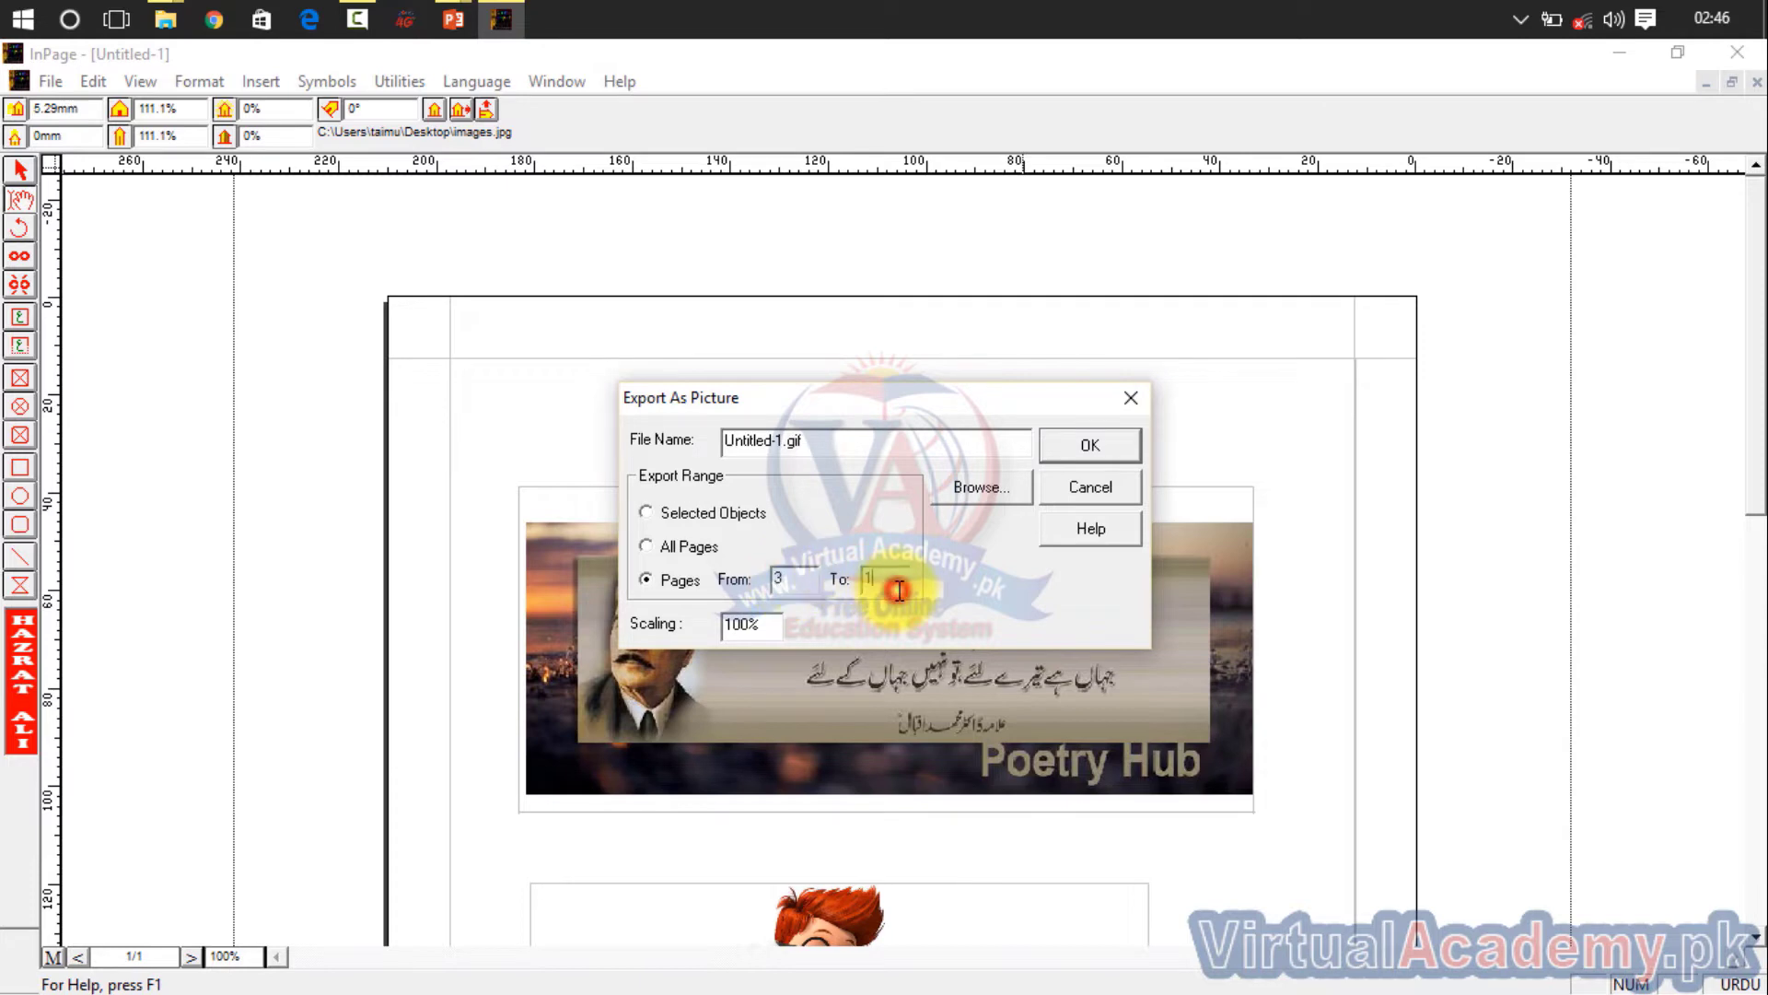
pyautogui.write('5')
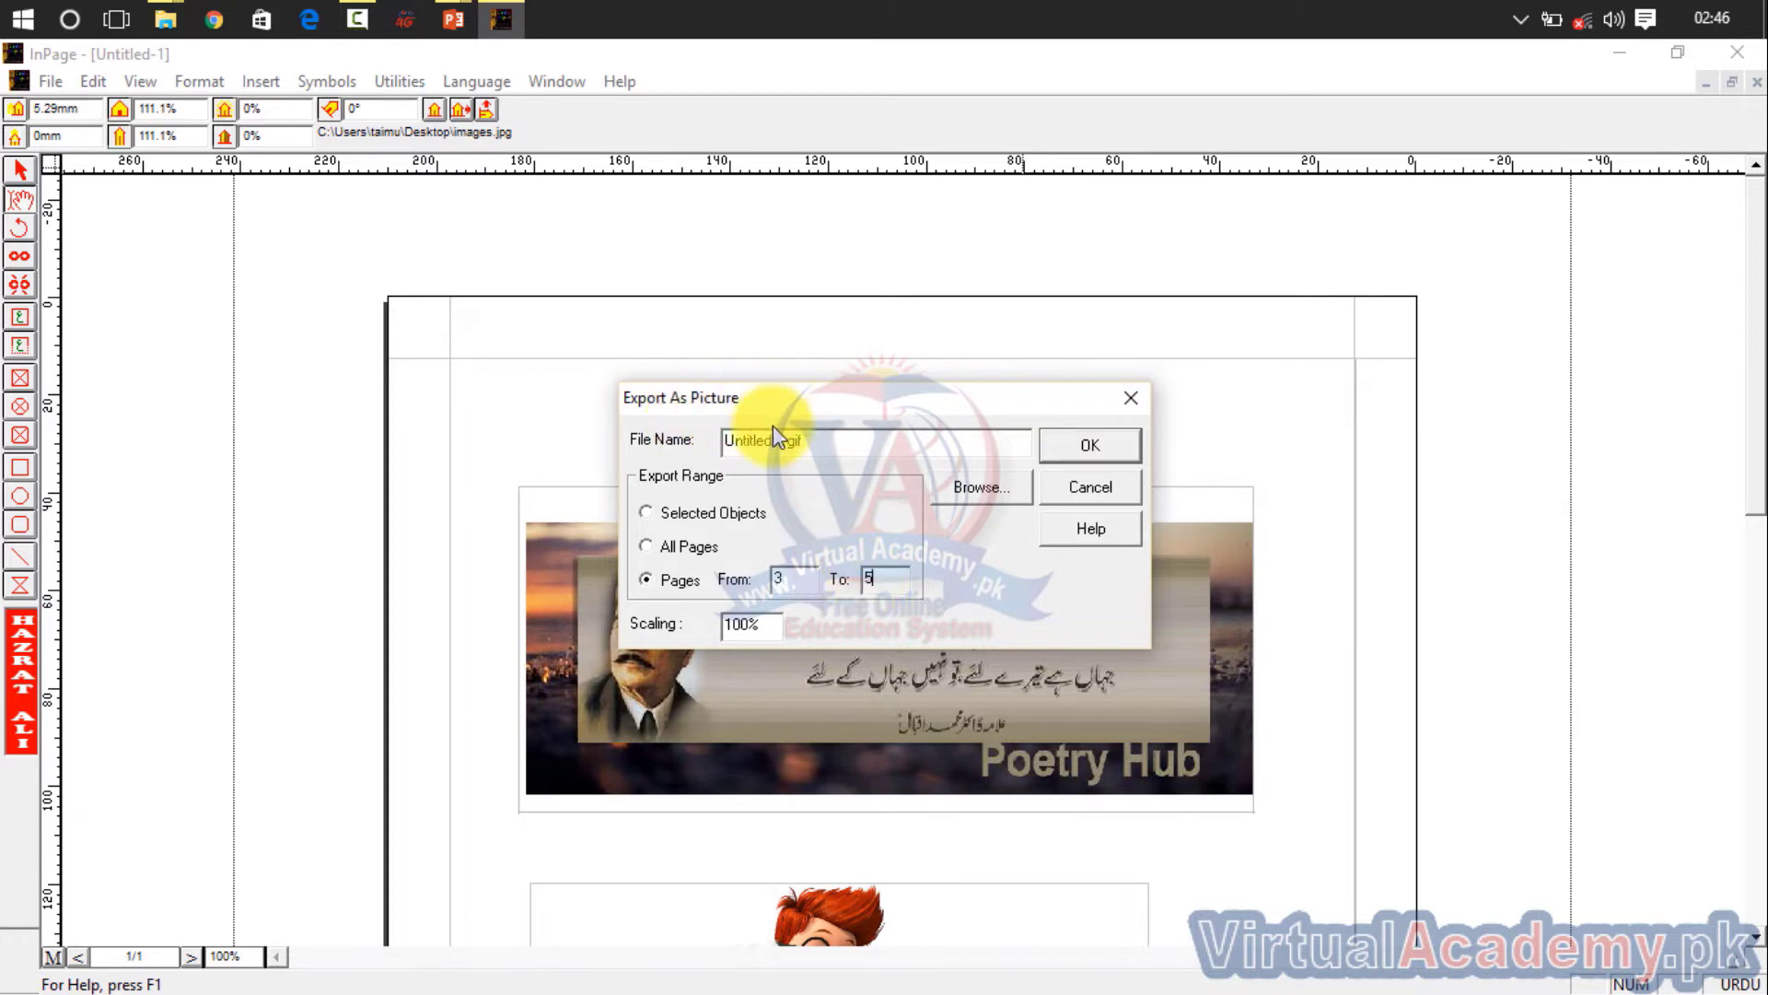
# Step: Switch the picture export range to all pages and clear the from and to page numbers
pyautogui.click(700, 547)
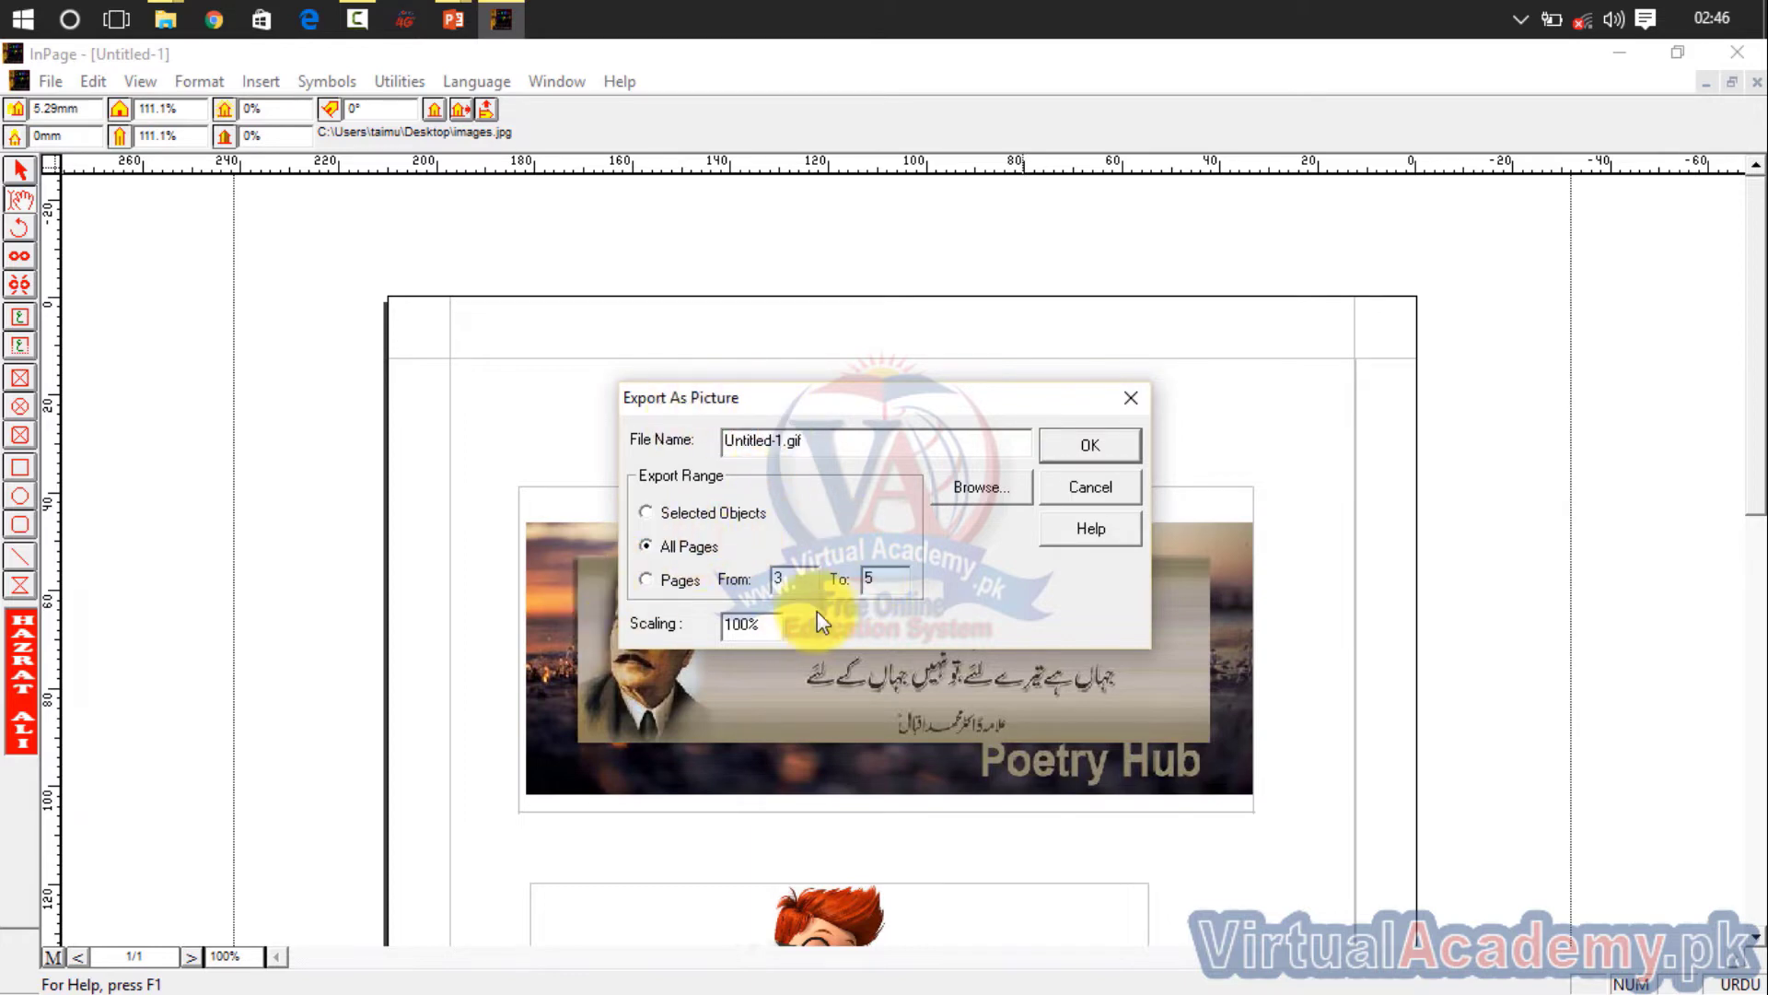
pyautogui.click(807, 583)
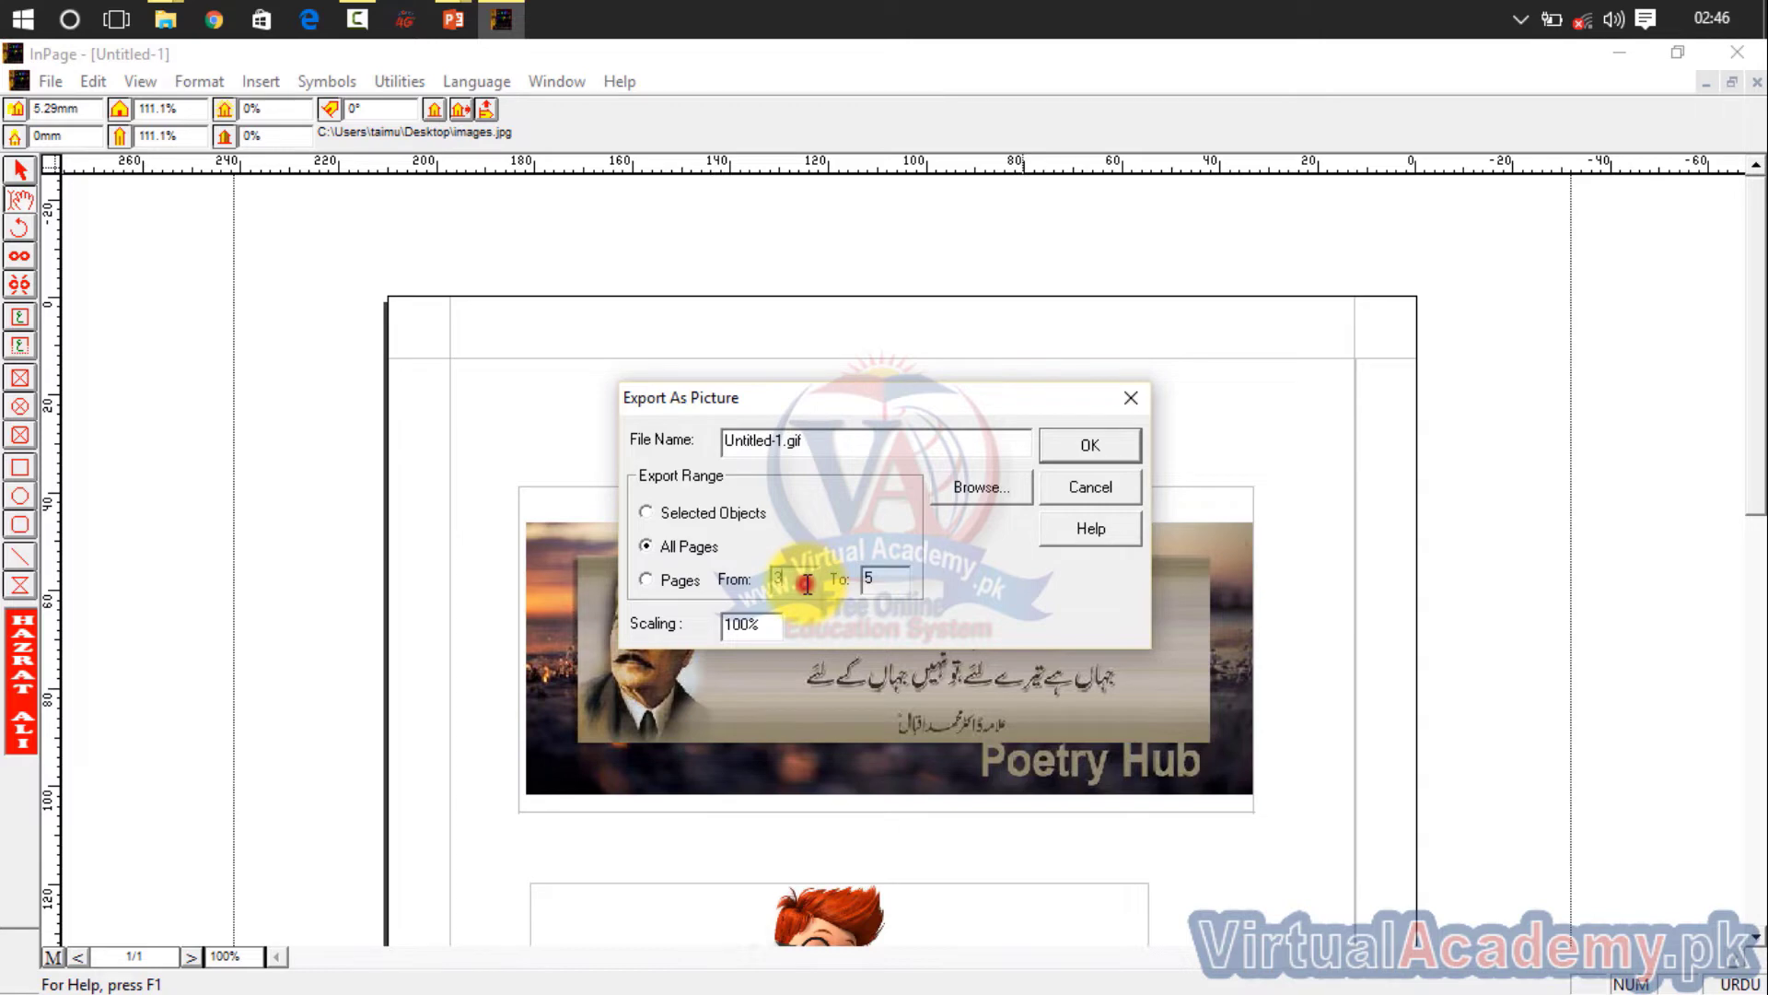
pyautogui.press('BackSpace')
pyautogui.click(880, 558)
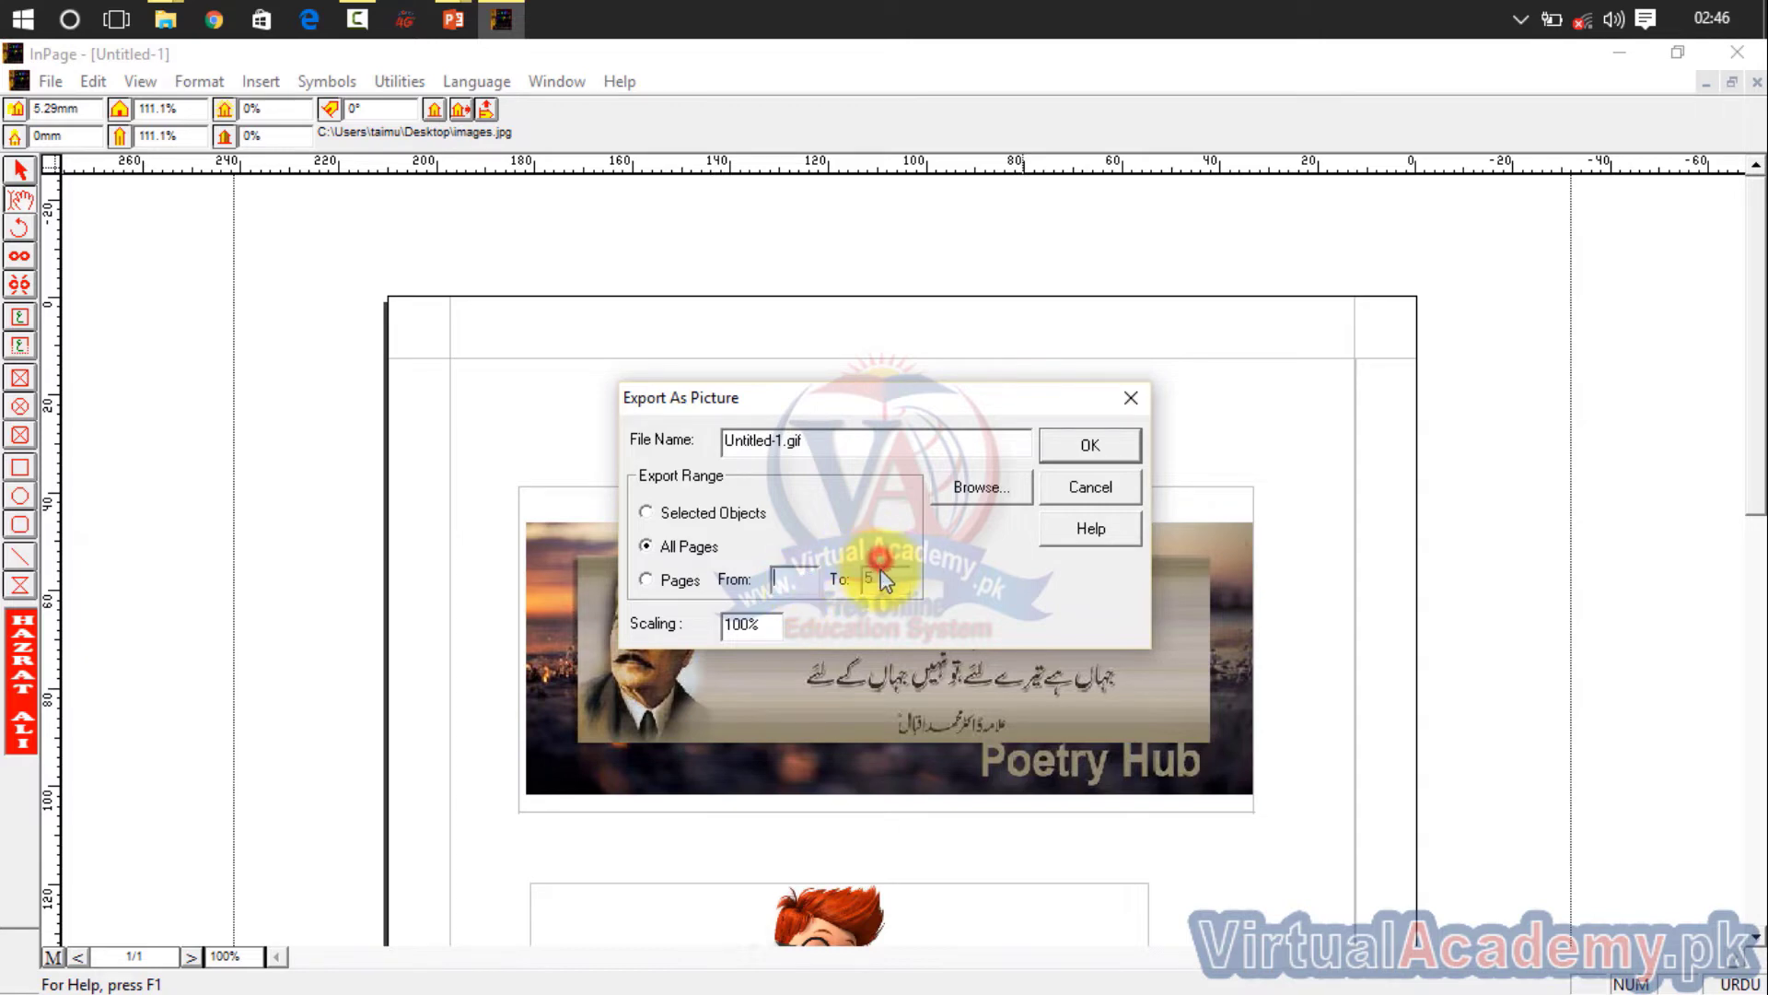
pyautogui.press('BackSpace')
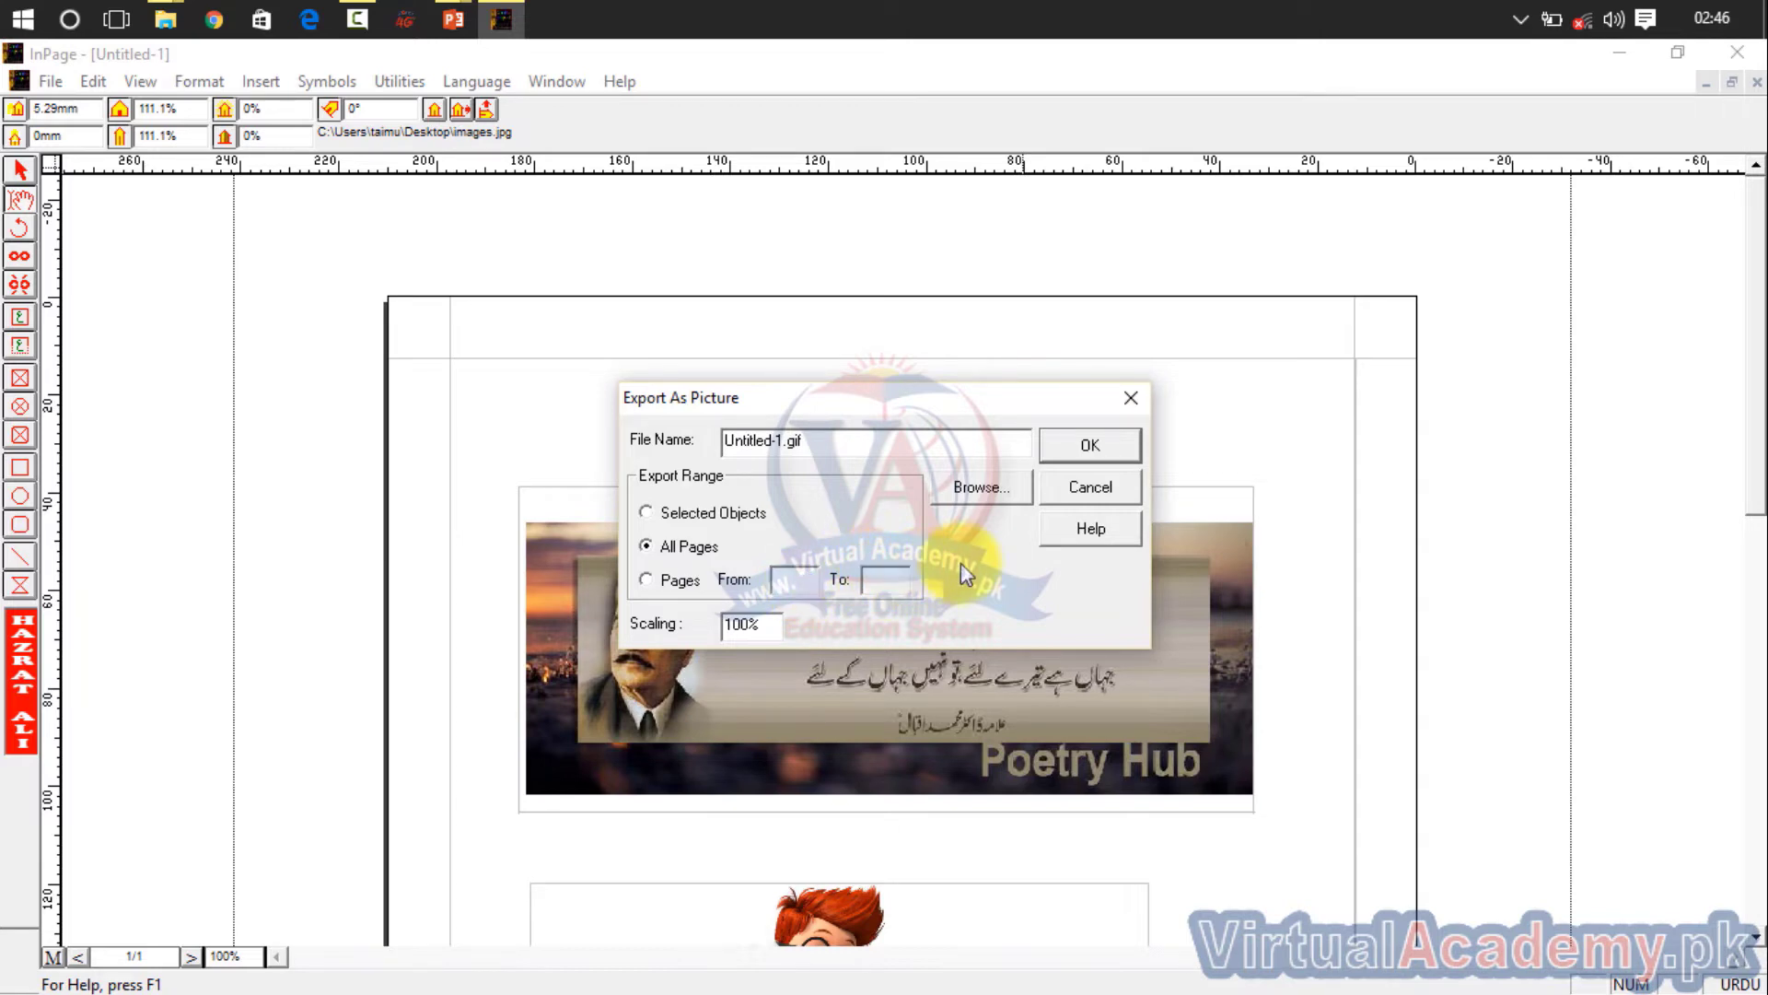
# Step: Try to export all pages as a picture named inpage in the inpage file folder
pyautogui.click(982, 493)
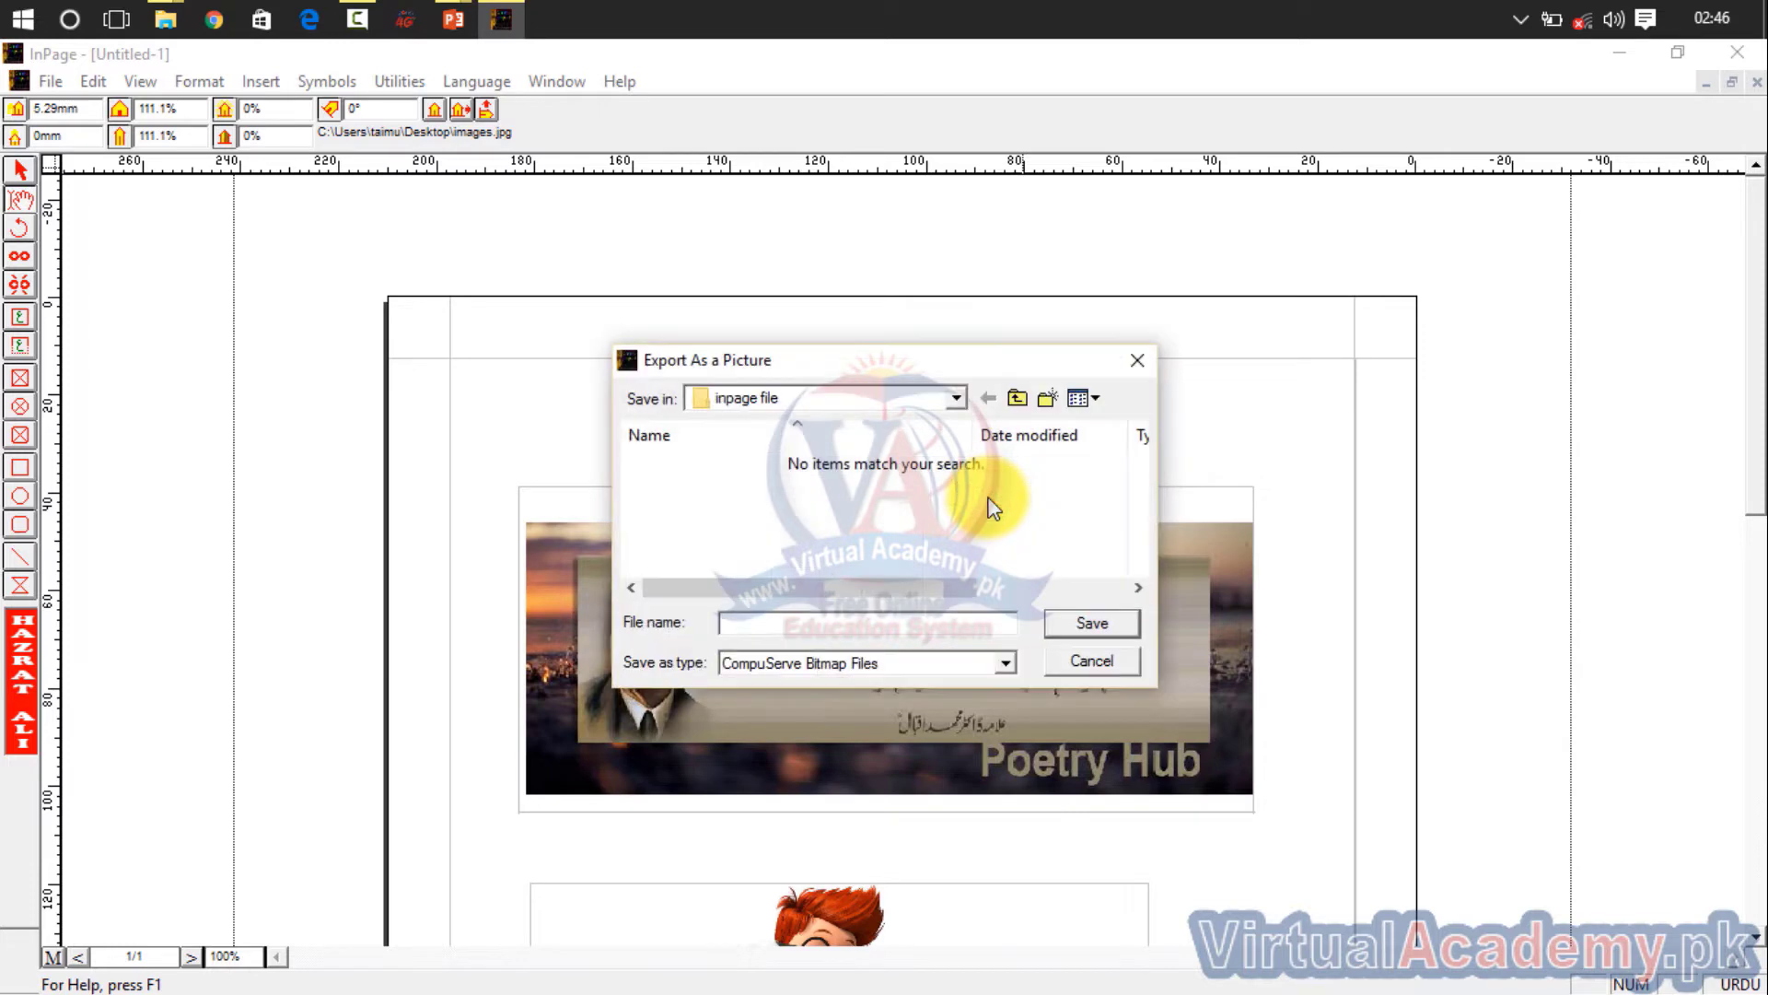
pyautogui.click(760, 620)
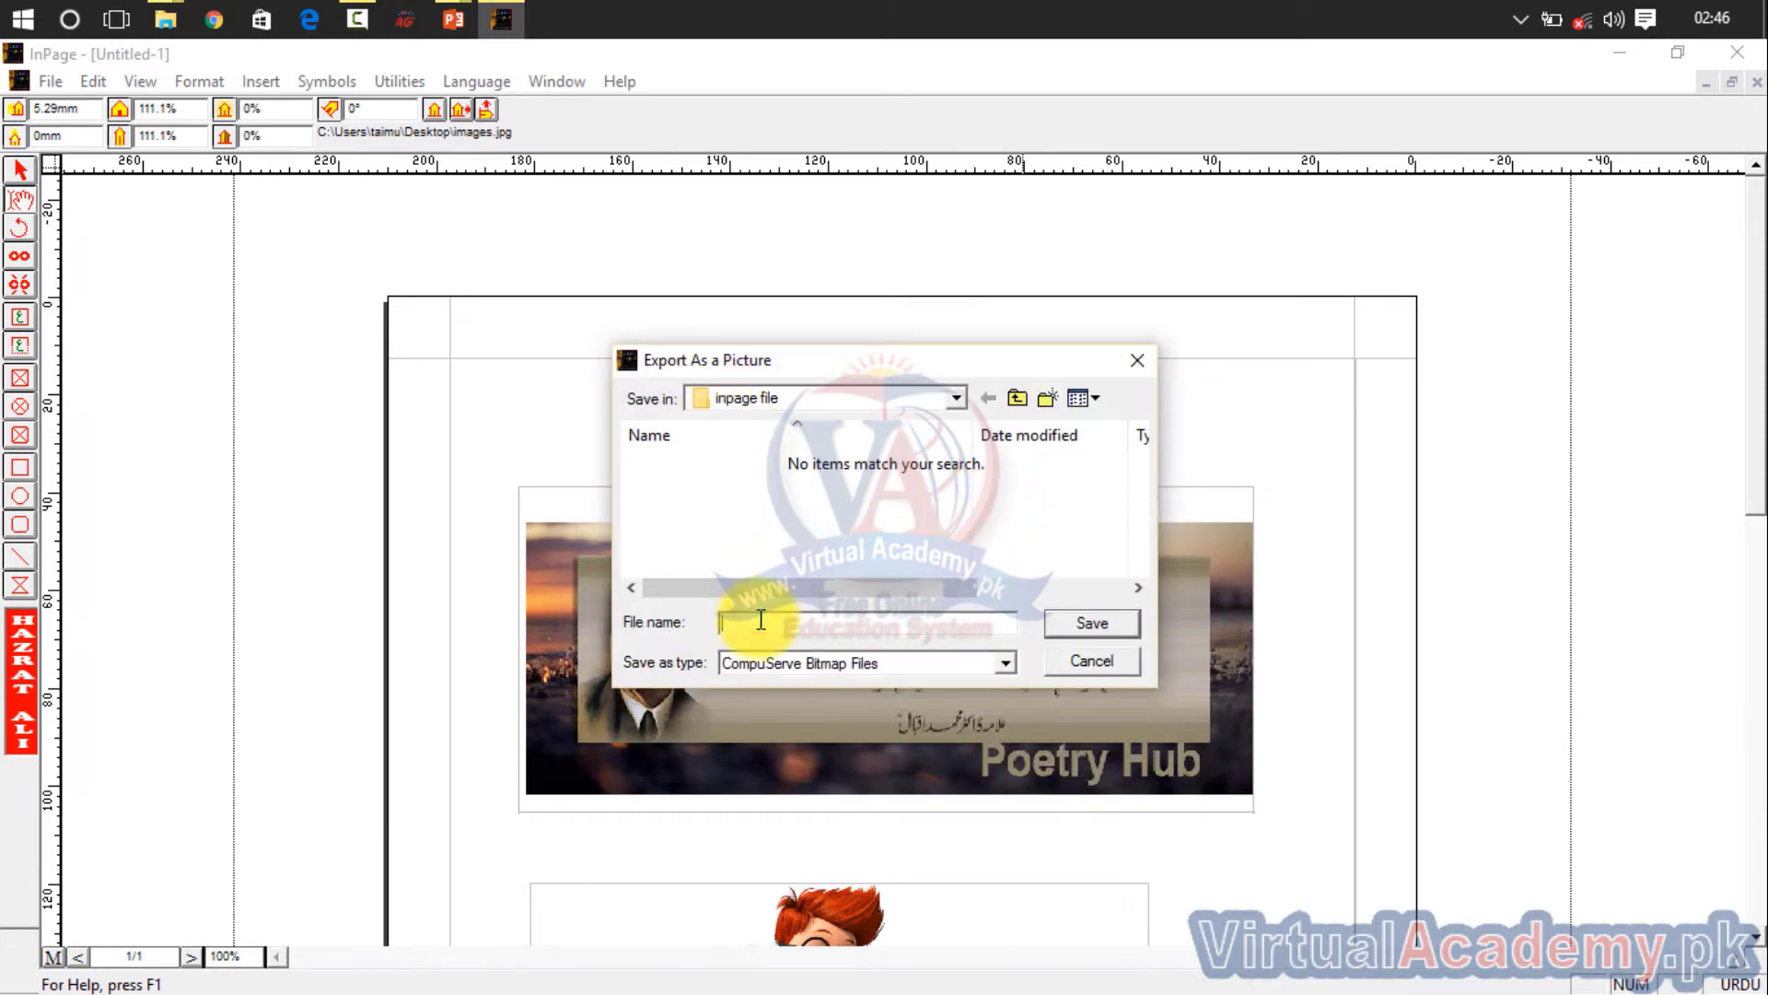
pyautogui.write('inpage')
pyautogui.click(1091, 623)
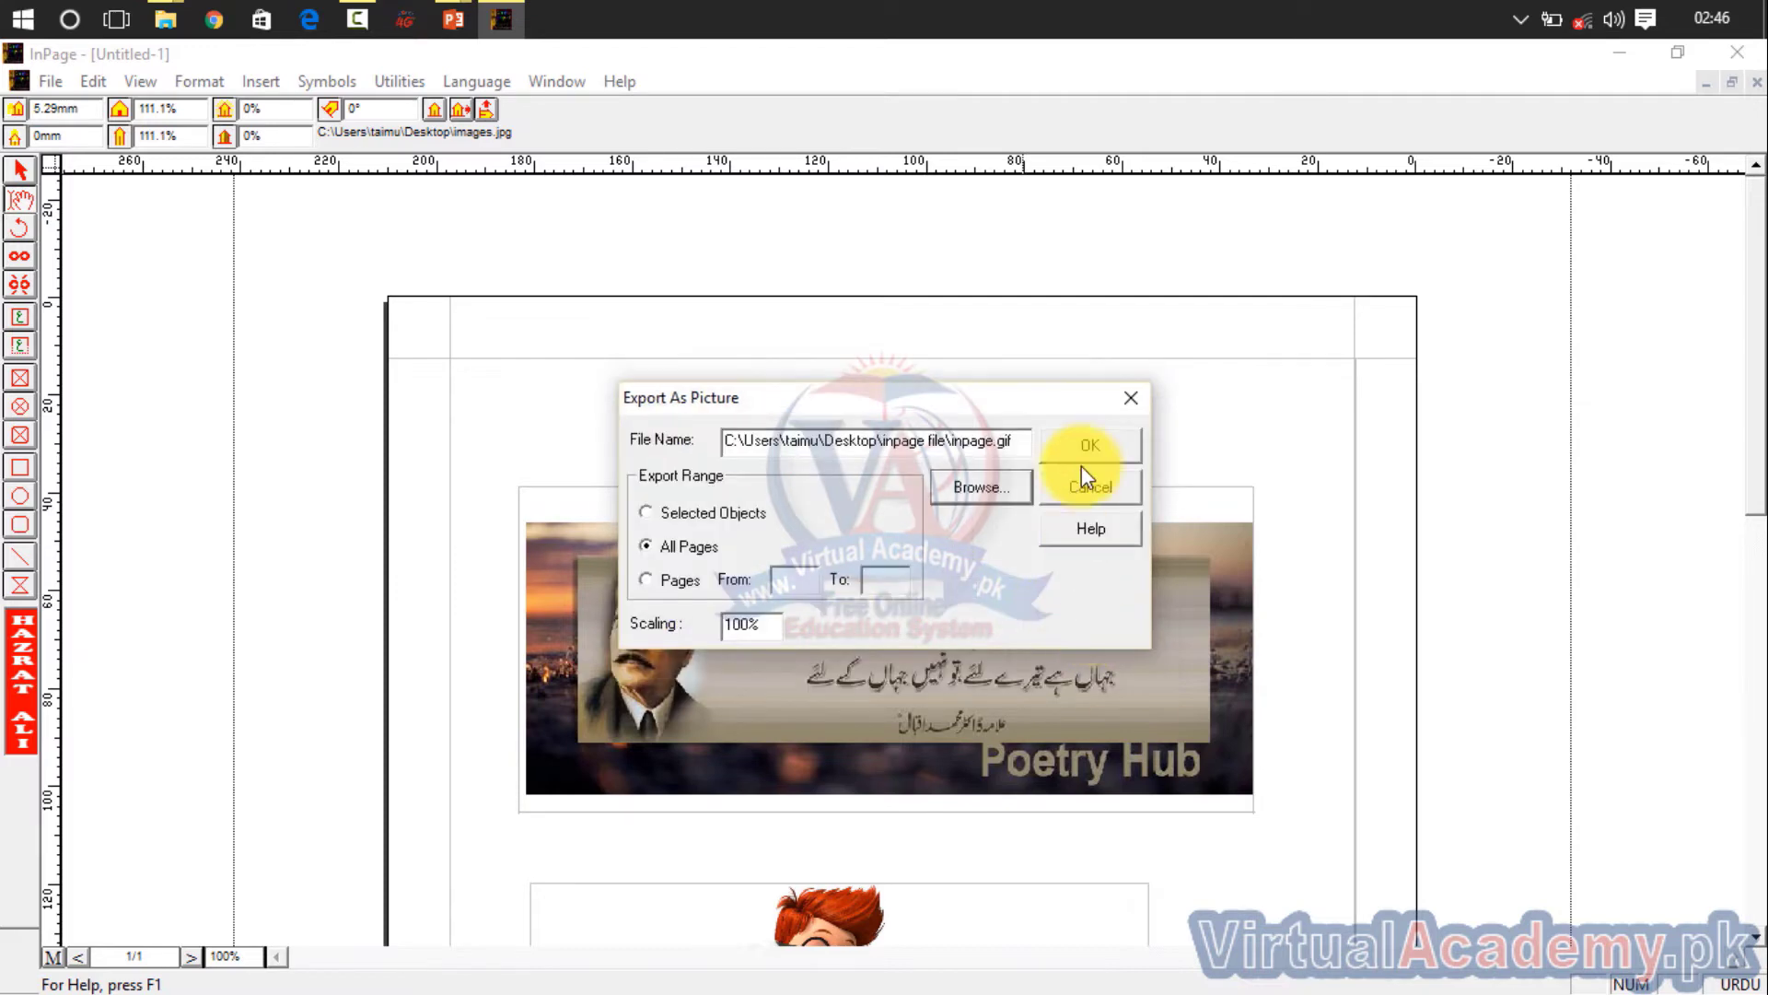
pyautogui.click(1085, 442)
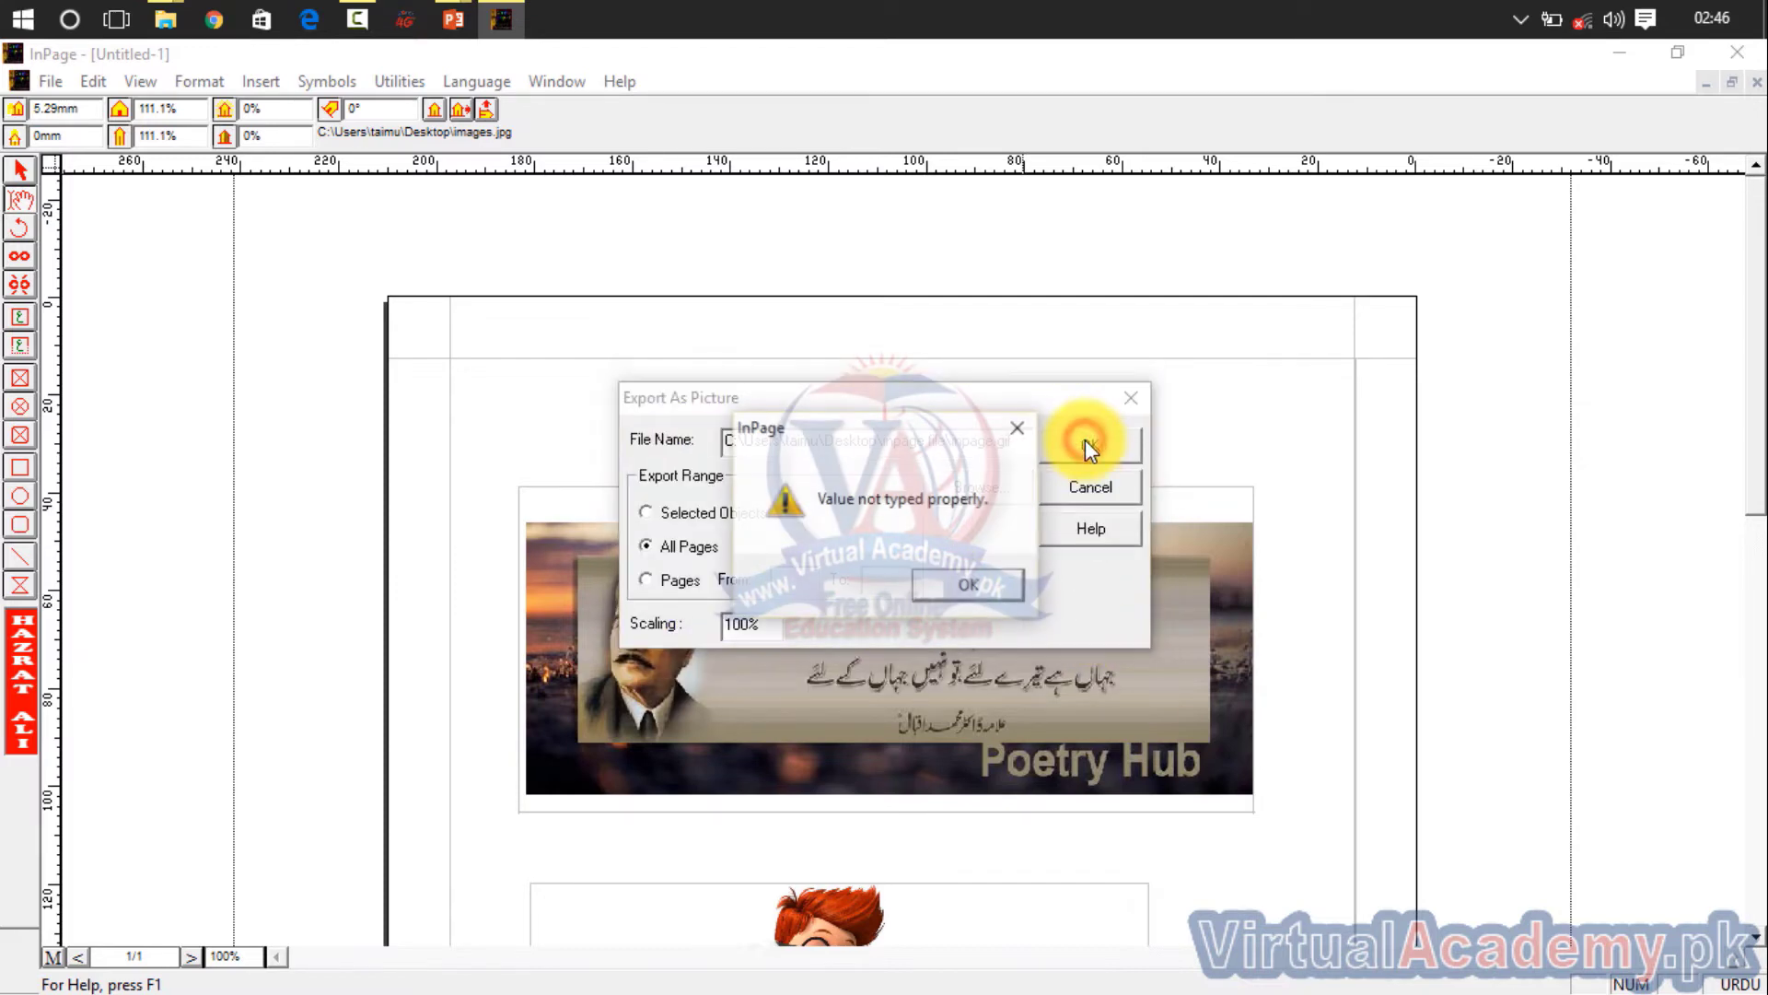
pyautogui.click(970, 584)
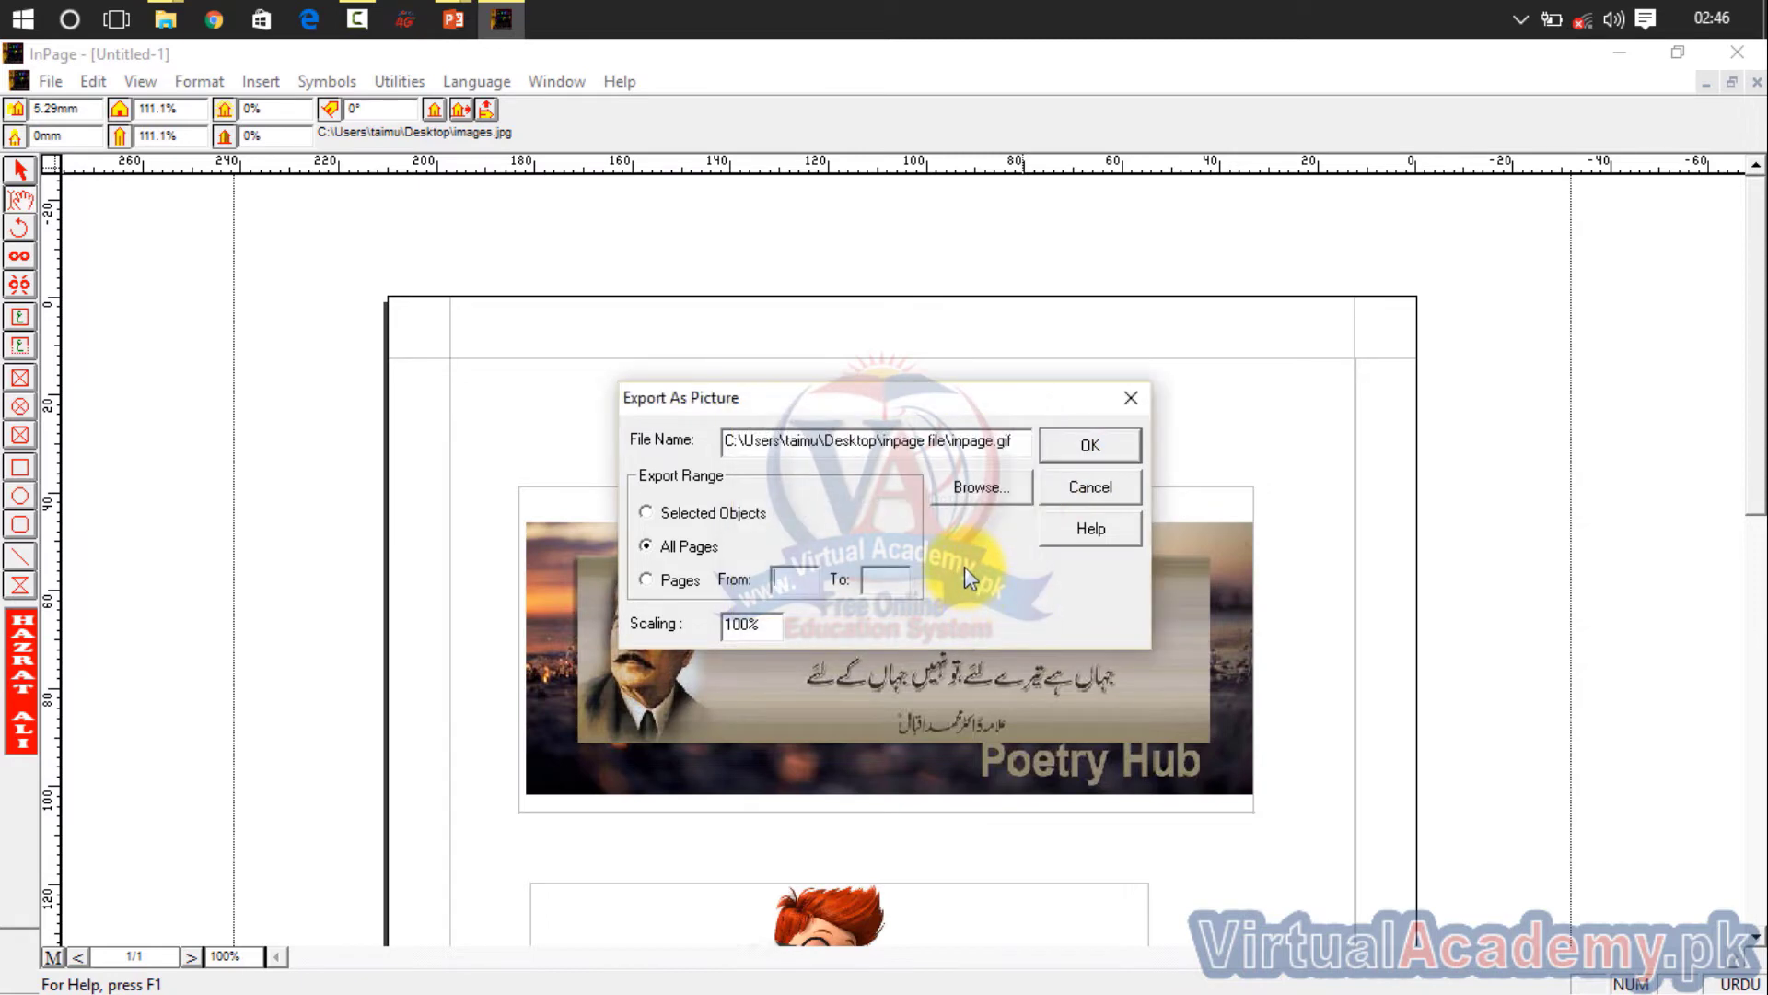
# Step: Try to export only the selected objects as a picture, and close the export settings
pyautogui.click(656, 513)
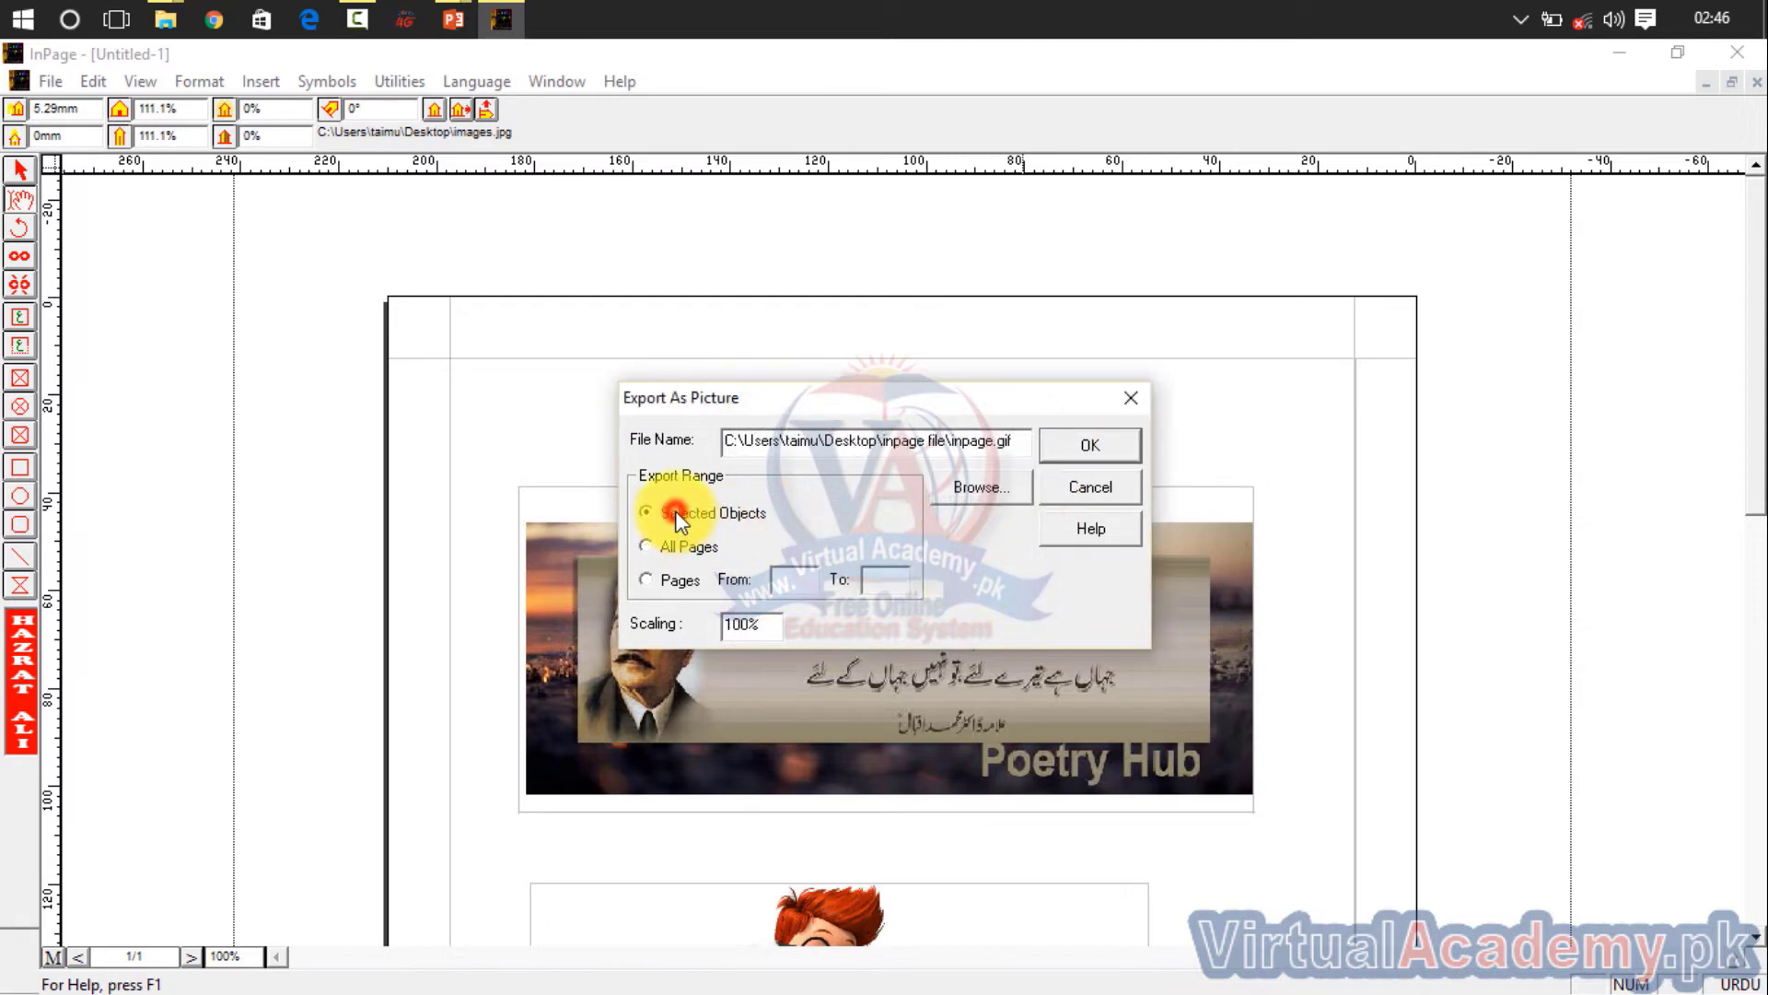
pyautogui.click(647, 580)
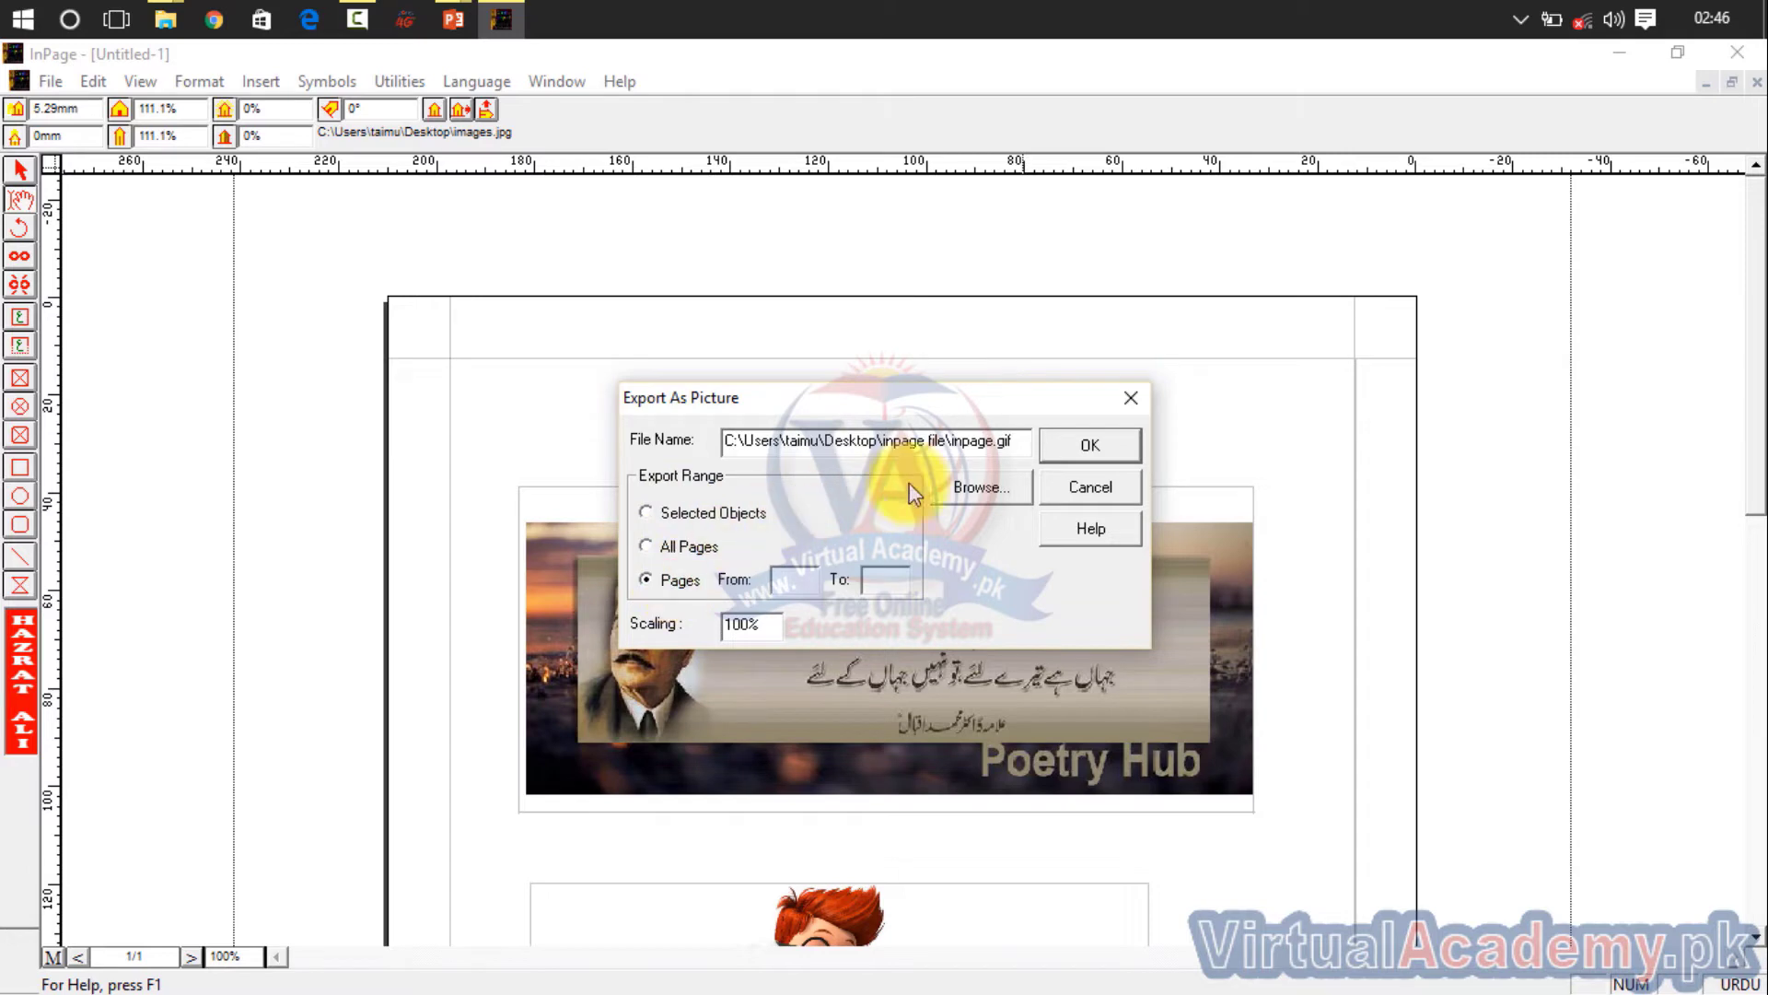
pyautogui.click(711, 514)
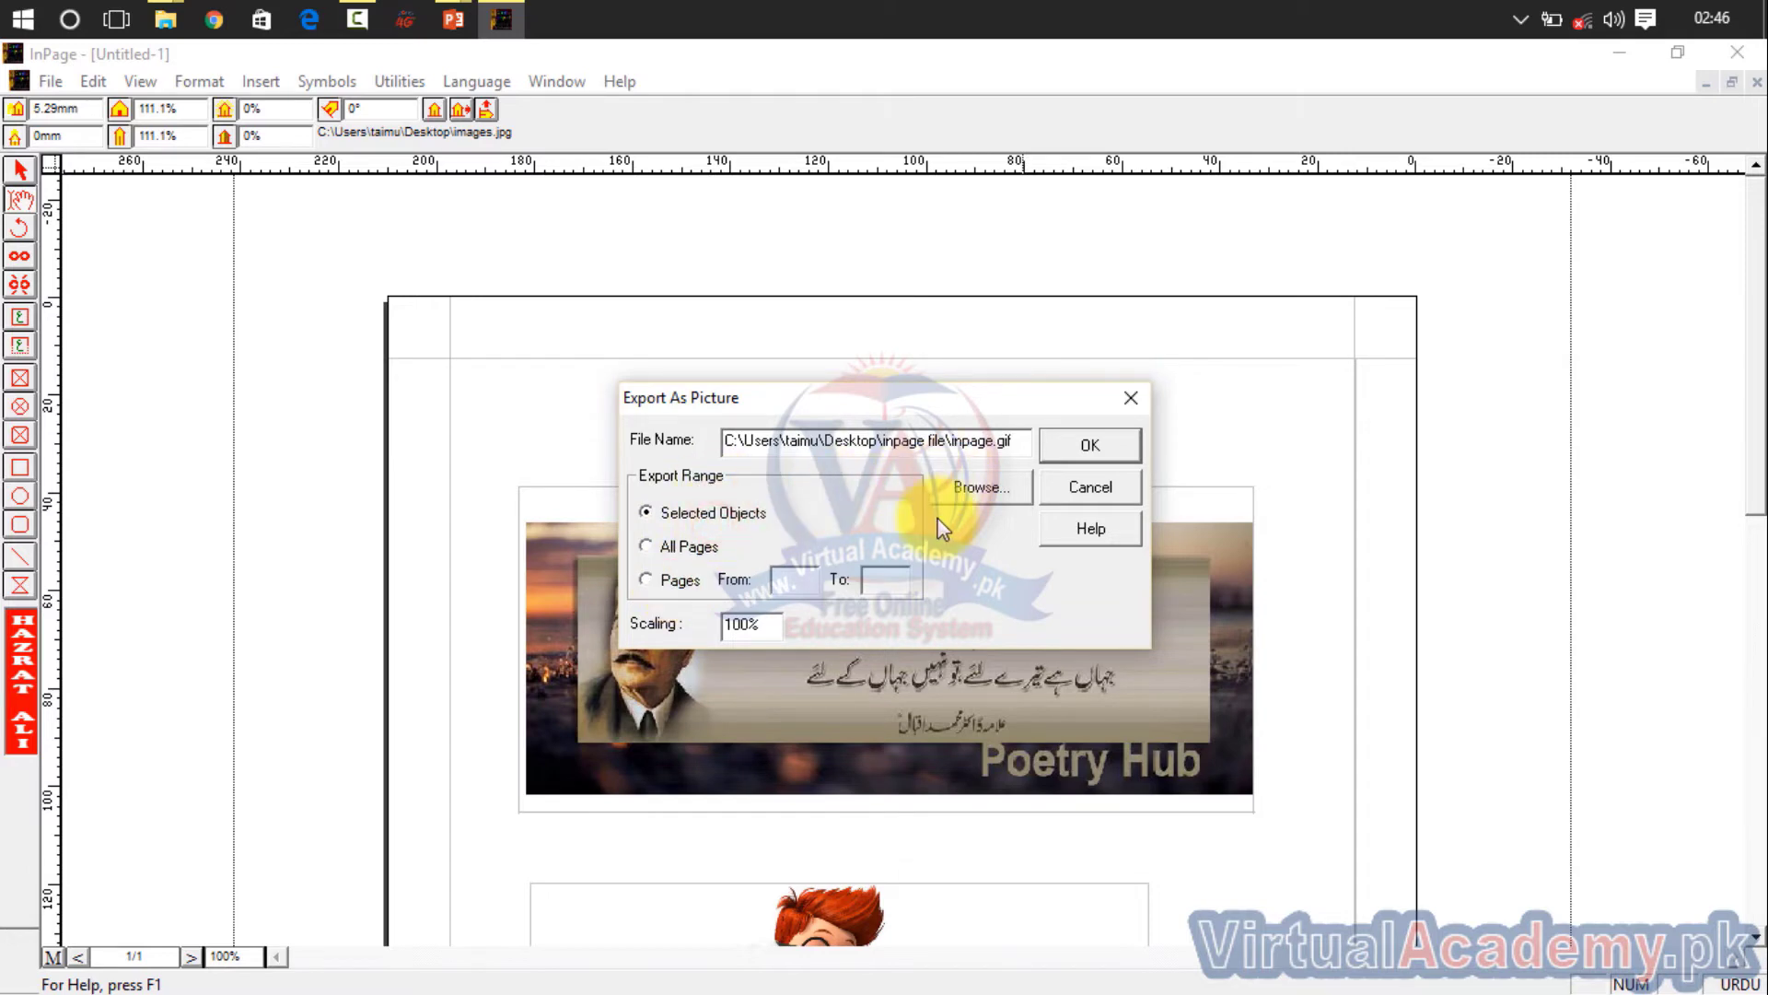
pyautogui.click(1076, 446)
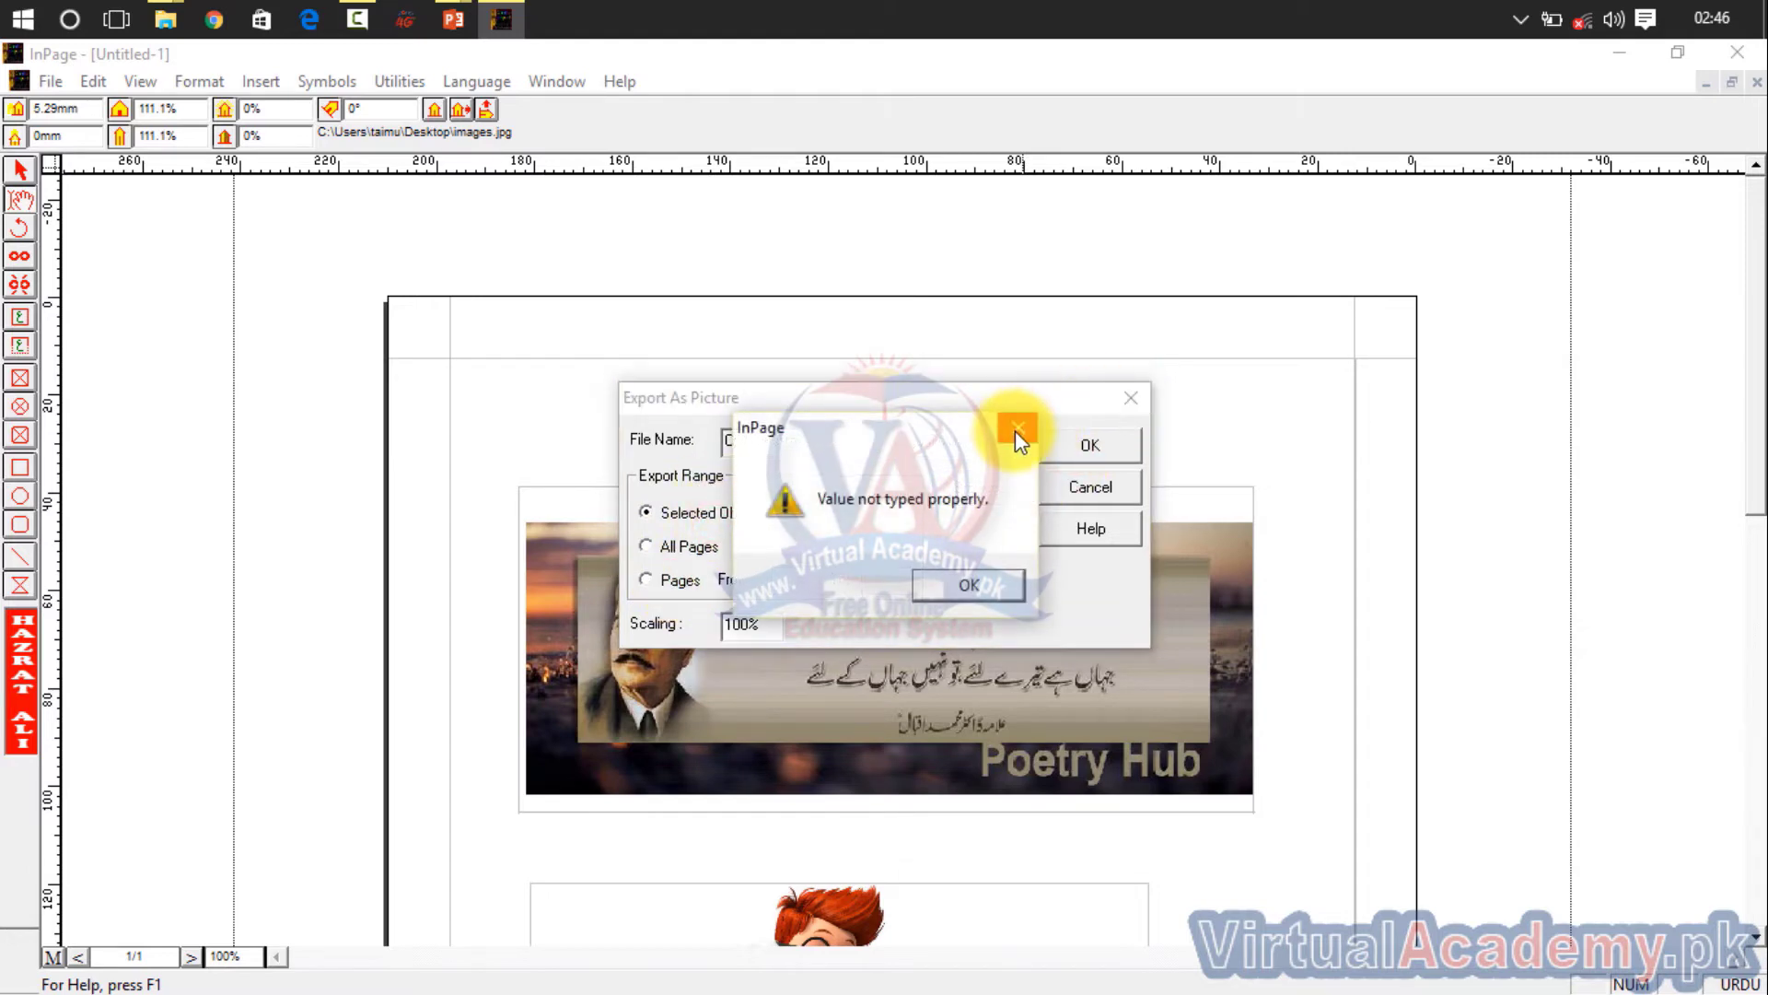
pyautogui.click(1017, 431)
pyautogui.click(1134, 398)
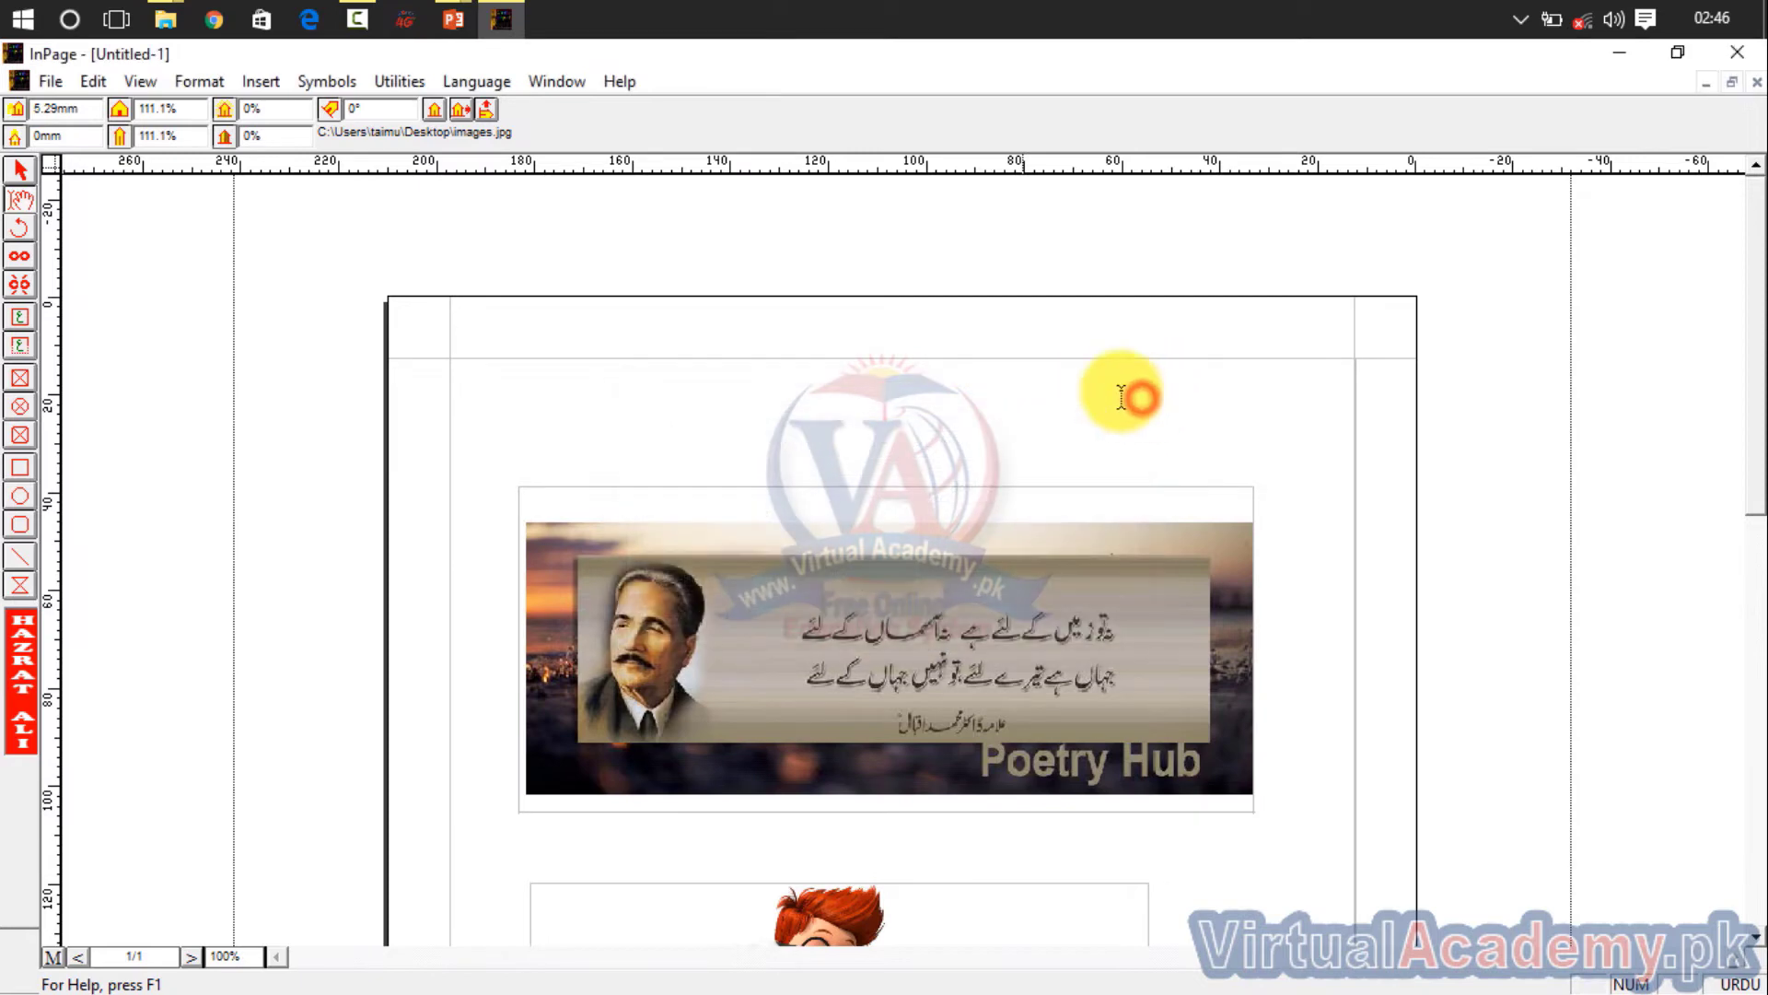
# Step: Export page 1 as a CompuServe bitmap picture named image in the inpage file folder
pyautogui.click(51, 83)
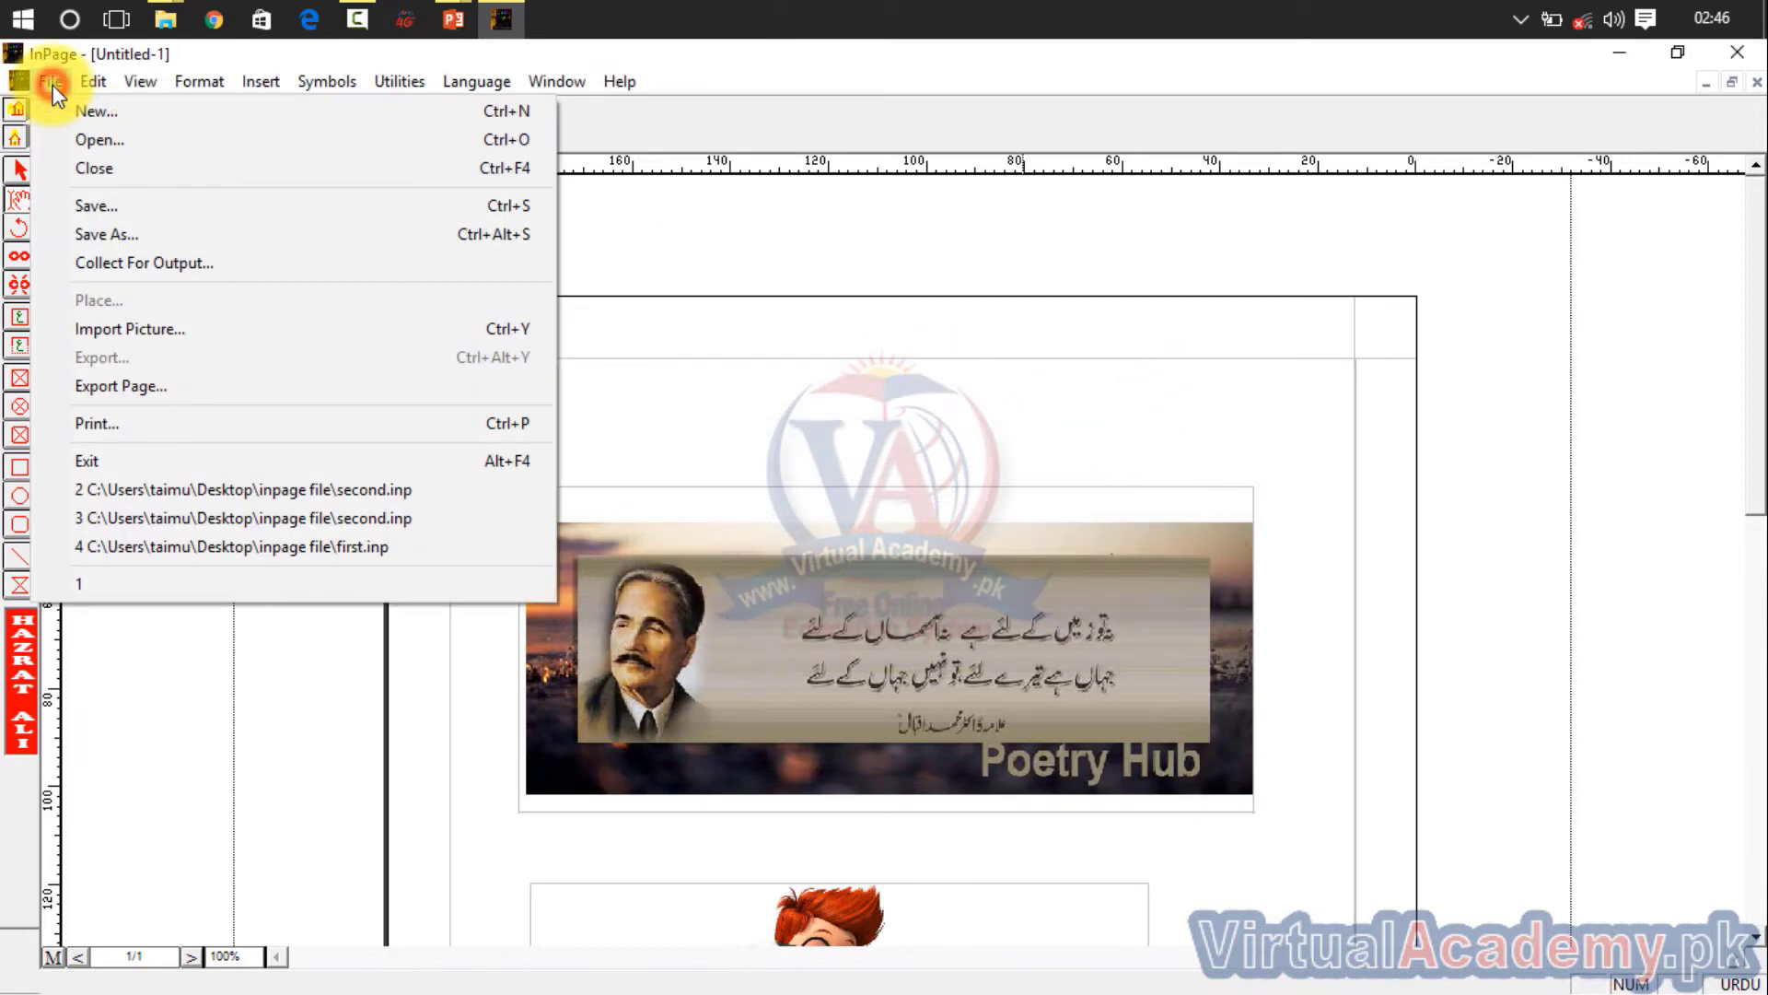
pyautogui.click(131, 384)
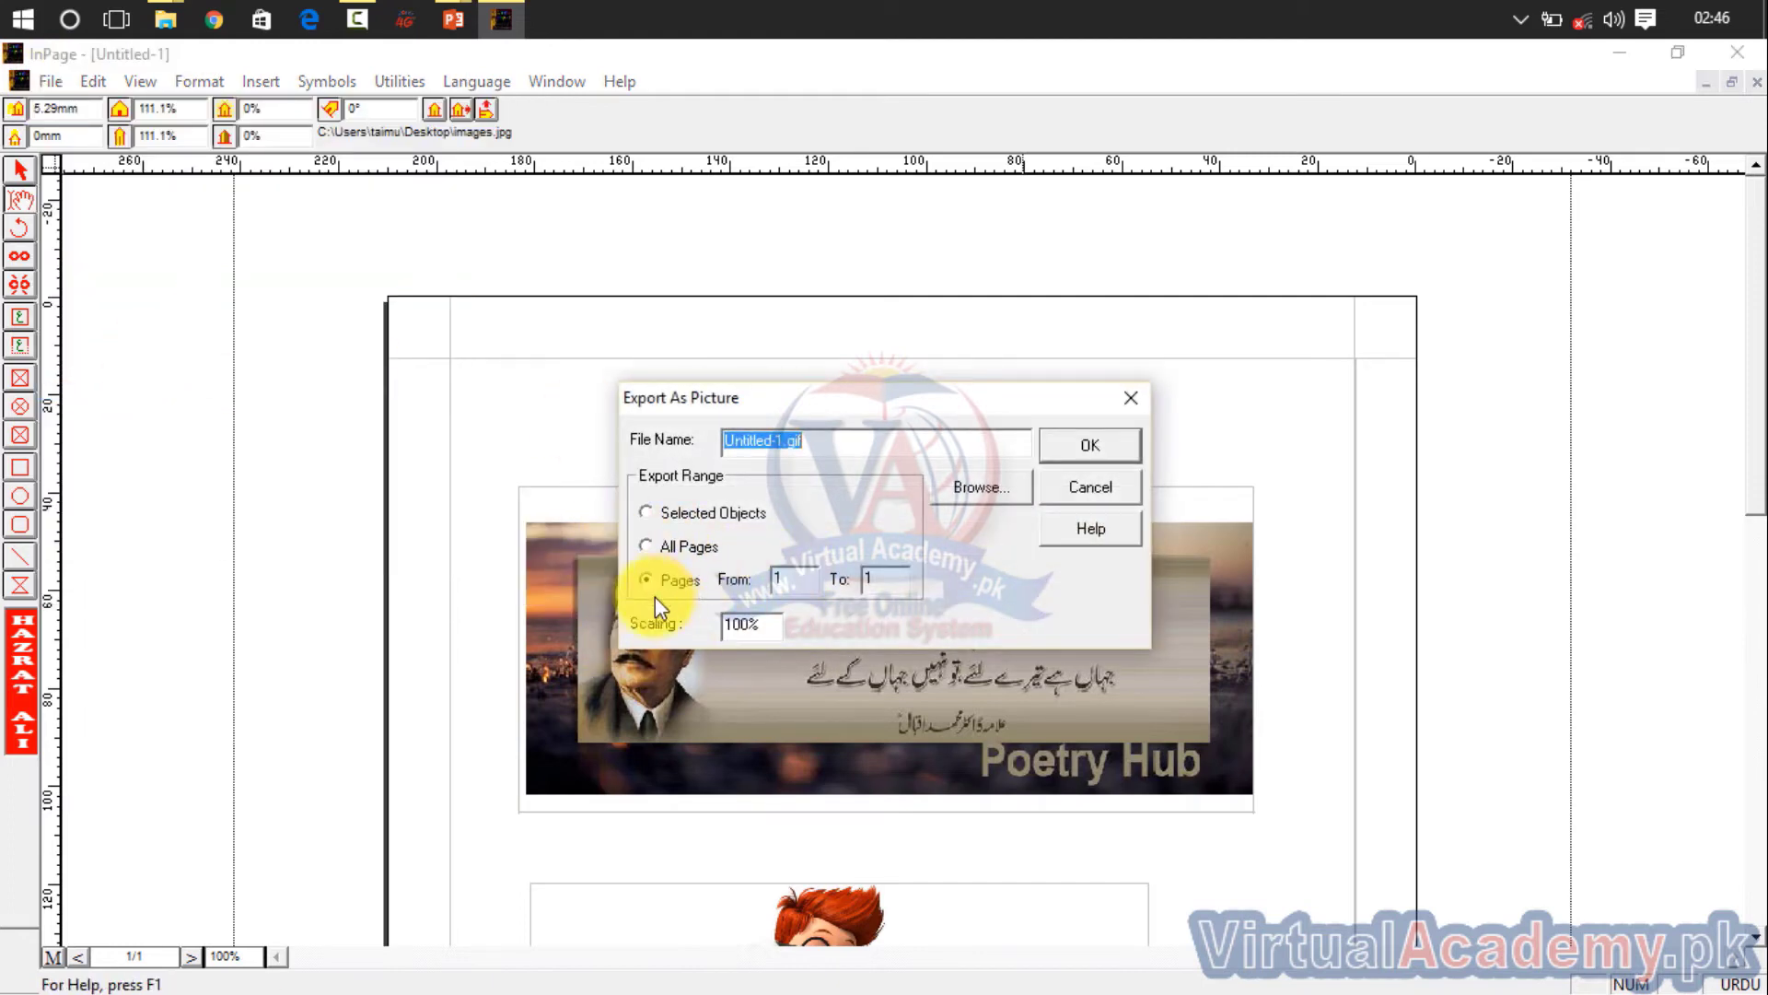
pyautogui.doubleClick(826, 446)
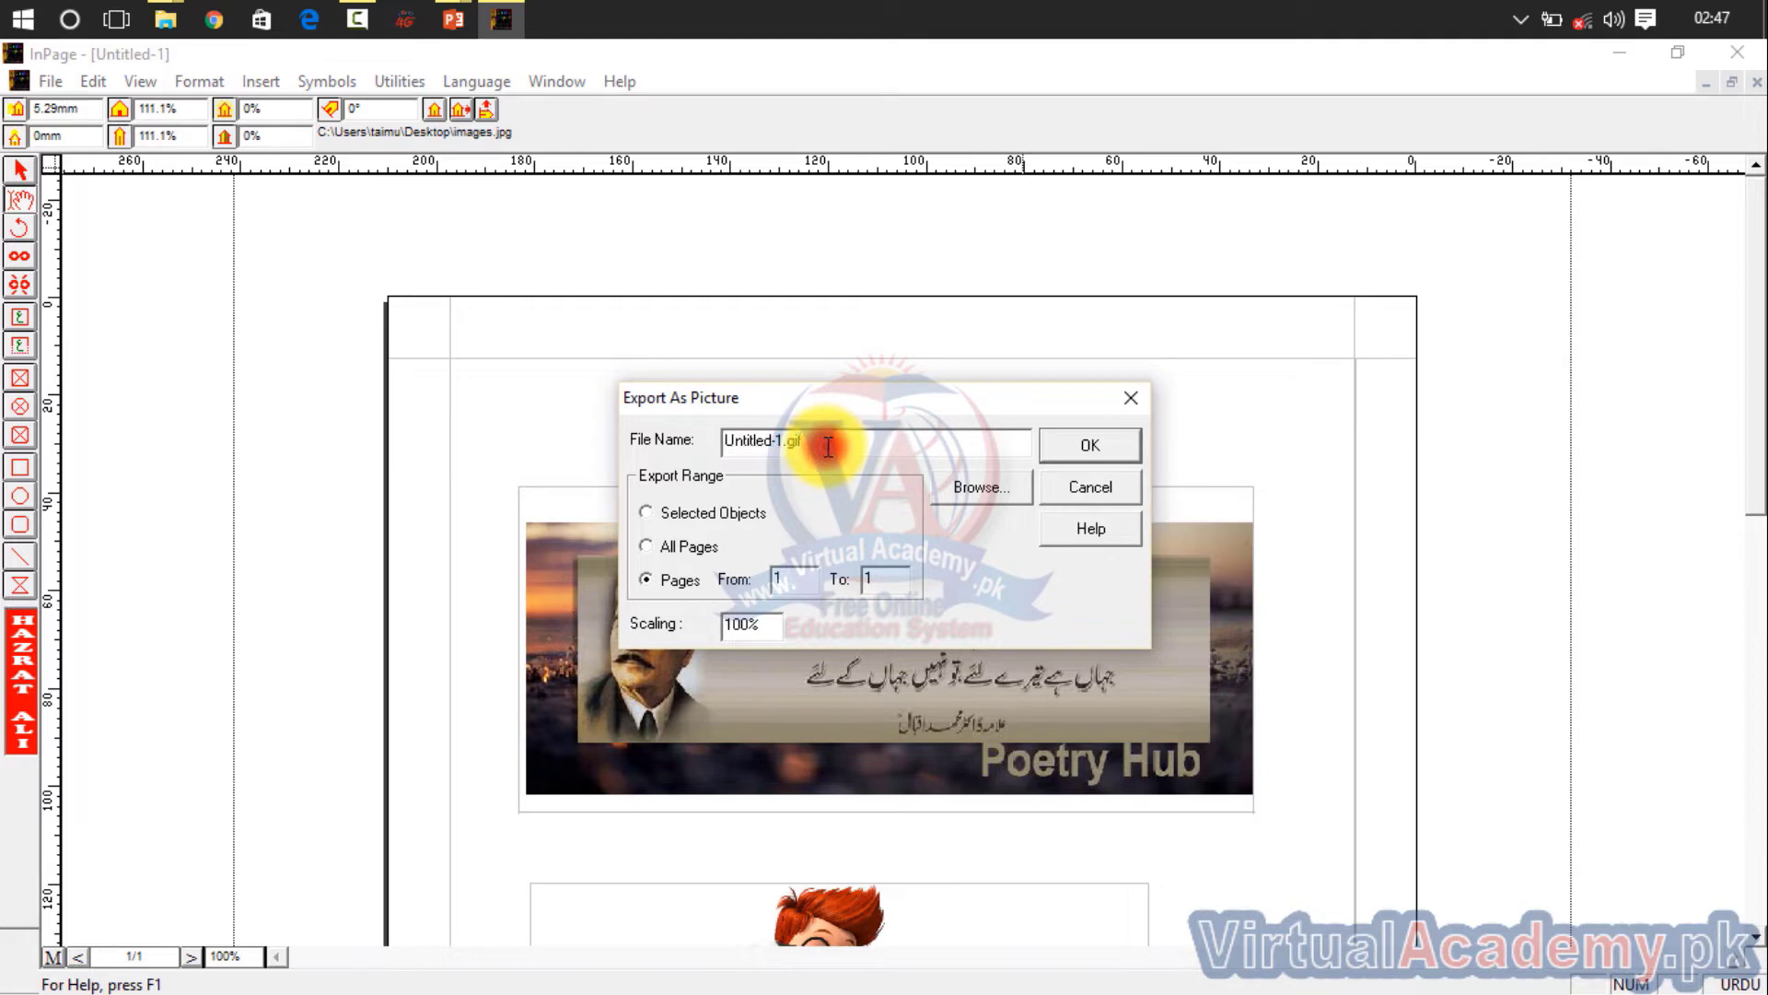
pyautogui.doubleClick(826, 447)
pyautogui.click(999, 496)
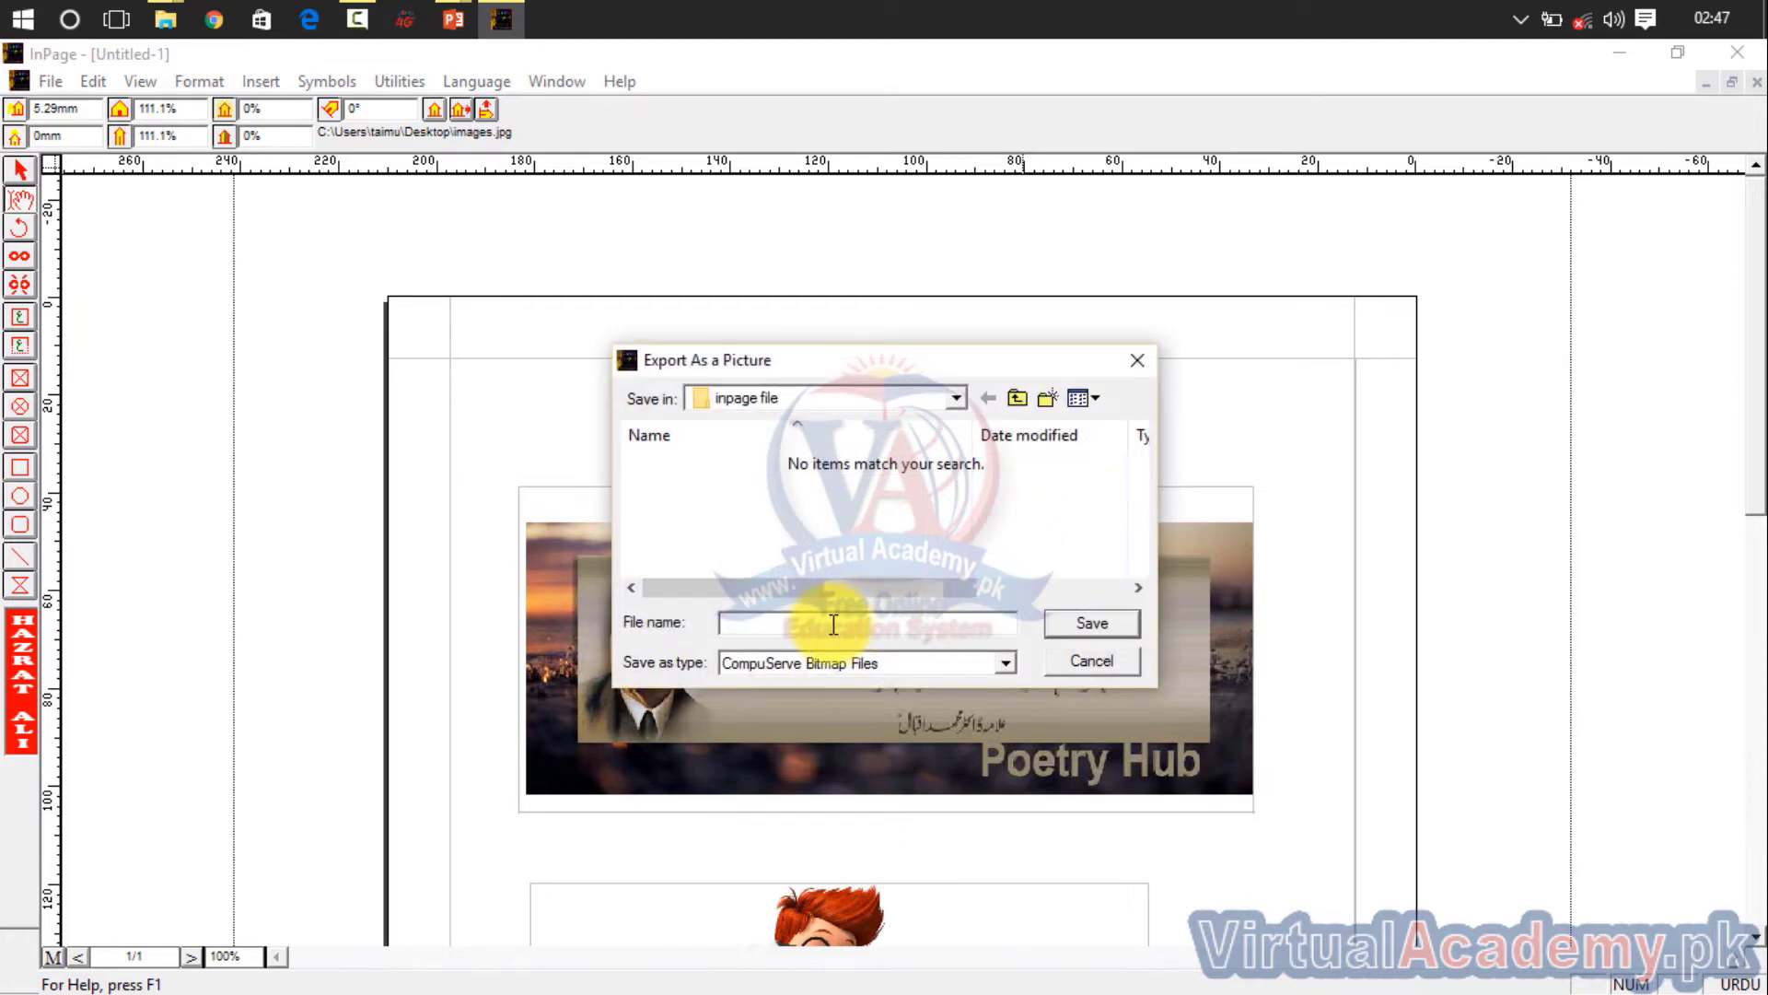
pyautogui.write('image')
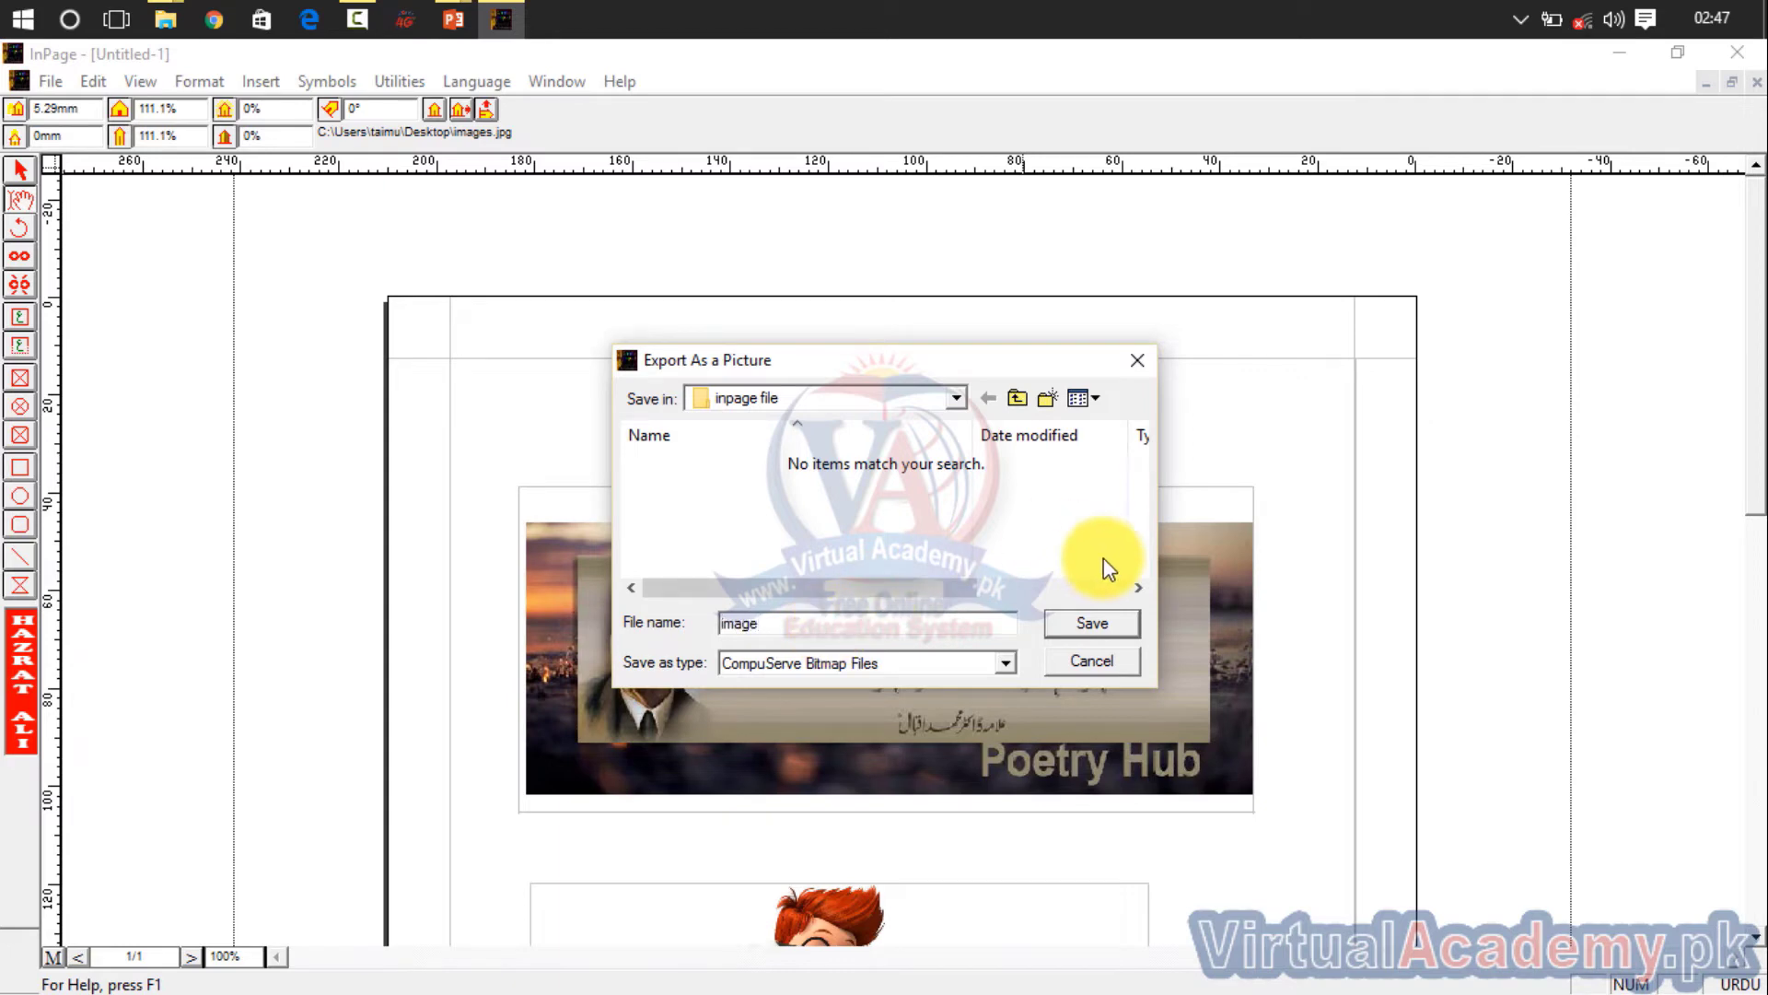
pyautogui.click(1092, 628)
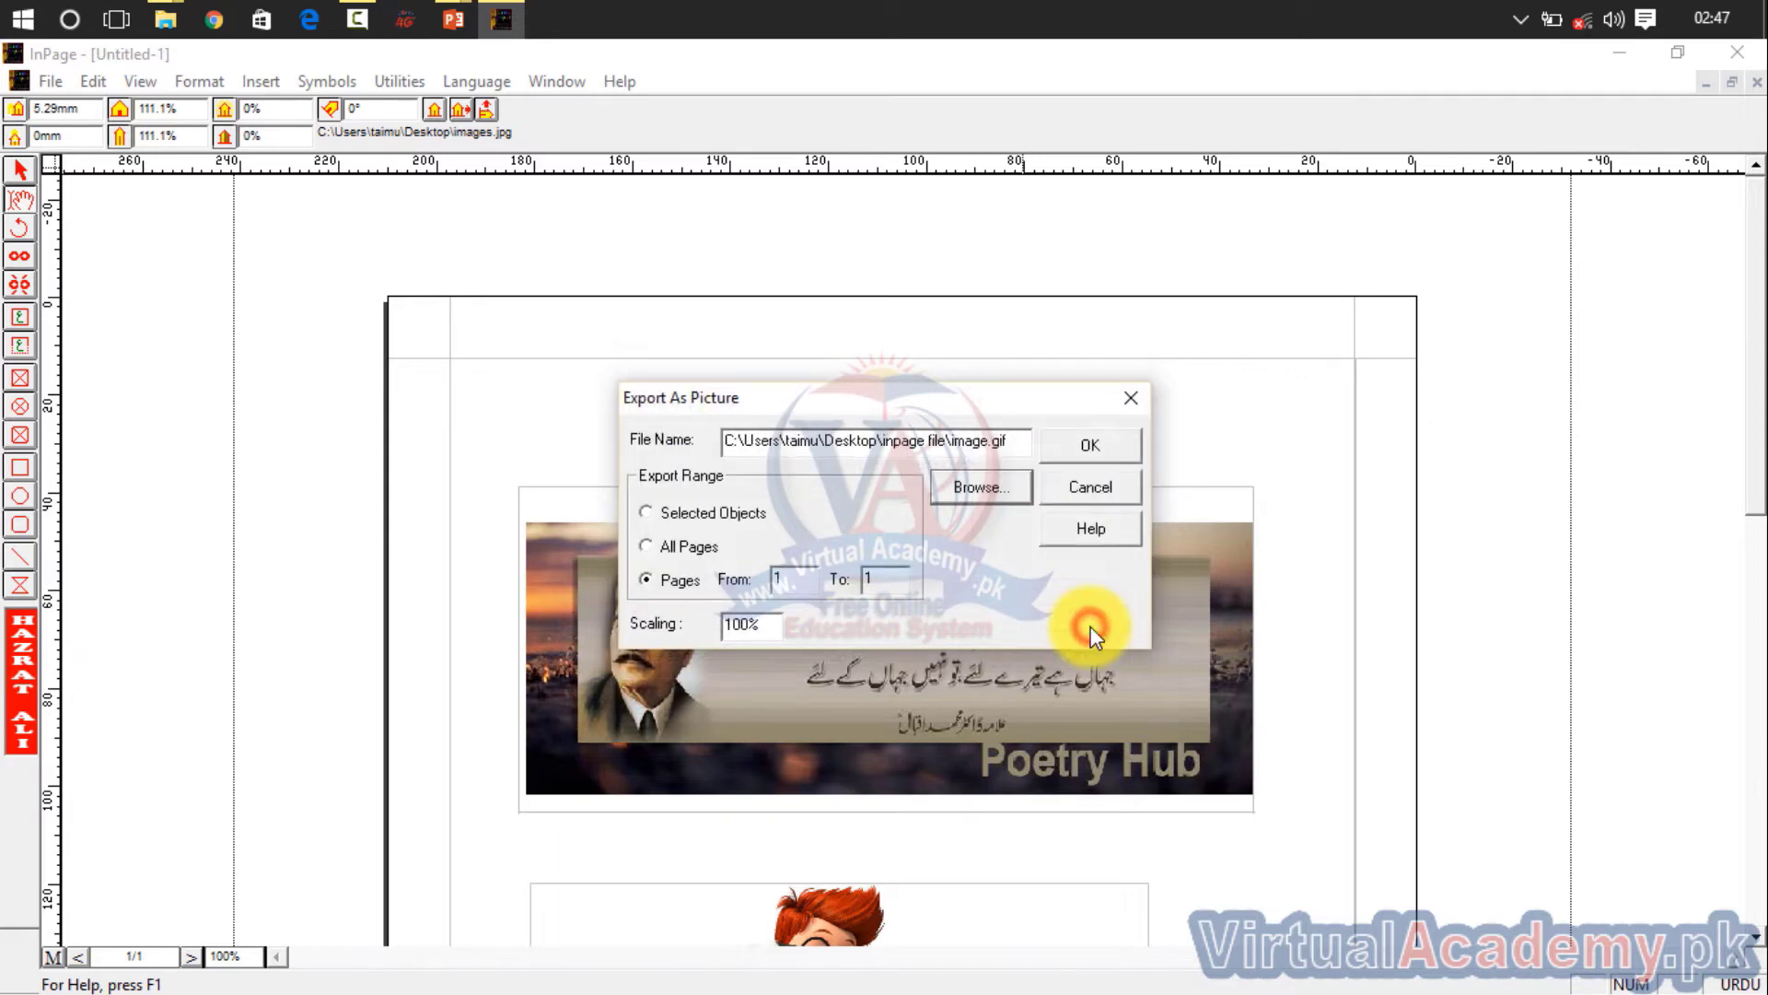
pyautogui.click(1086, 446)
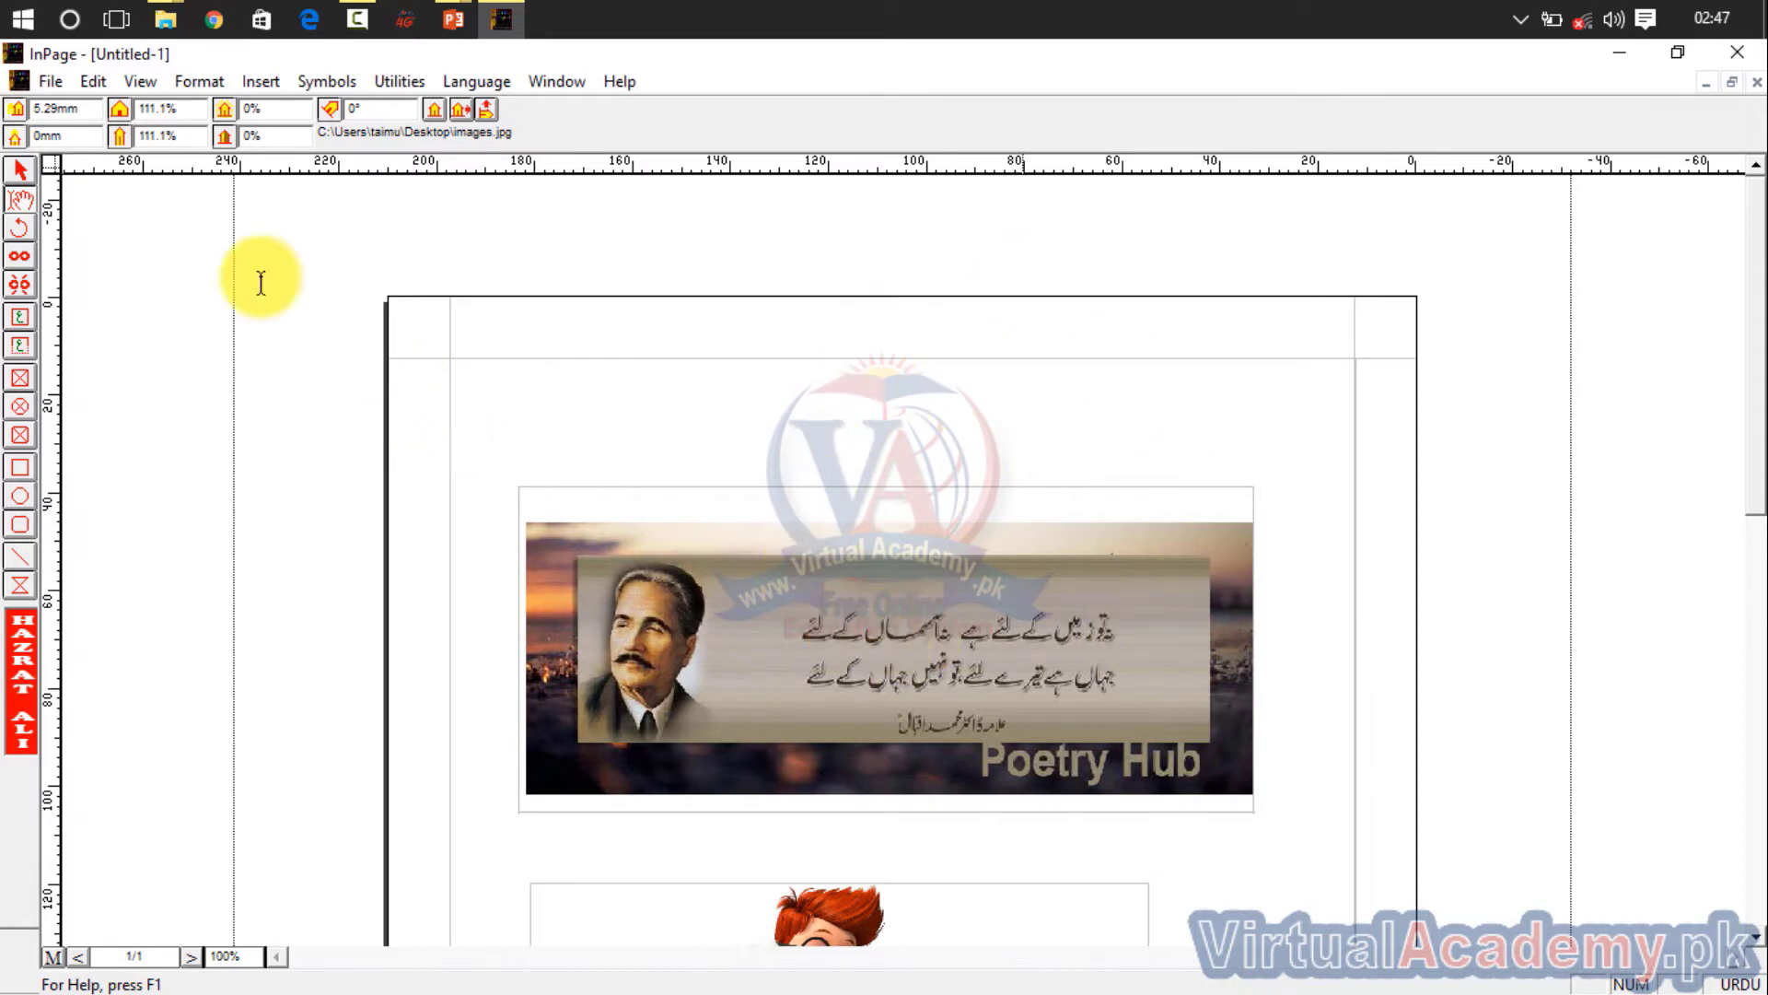
# Step: Switch to the inpage file folder in File Explorer, view the exported image picture in Photos, and close it
pyautogui.moveTo(167, 37)
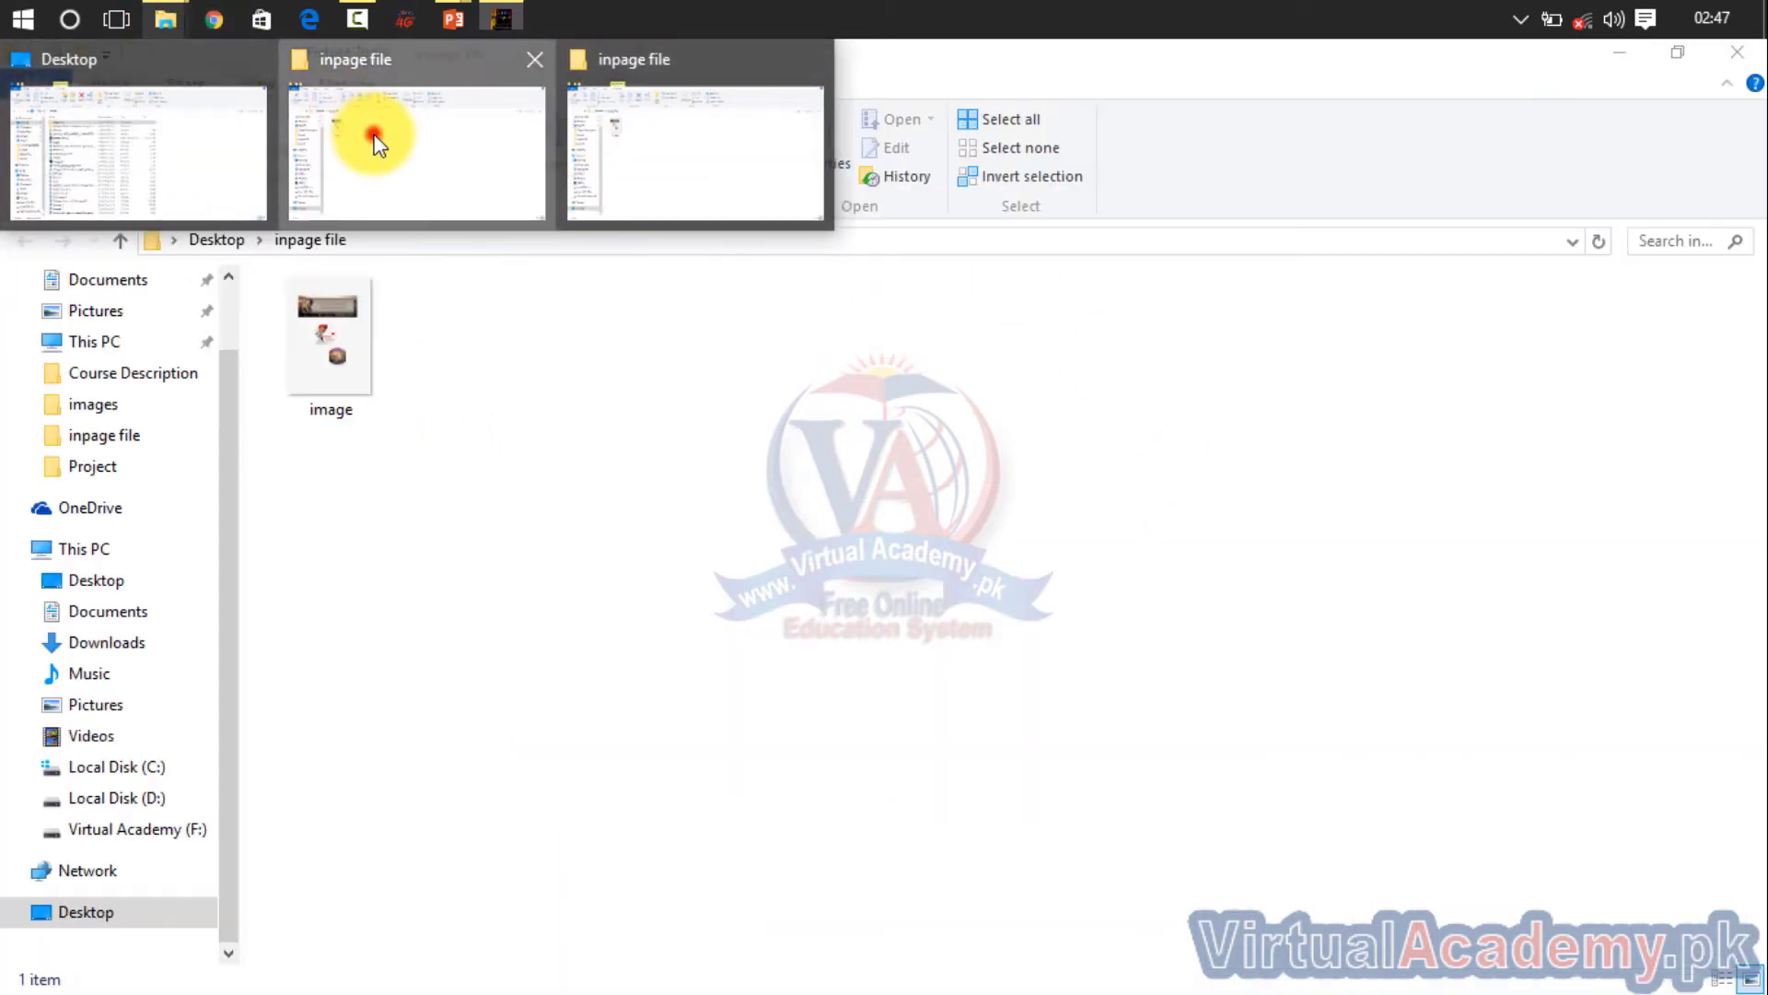
pyautogui.click(367, 138)
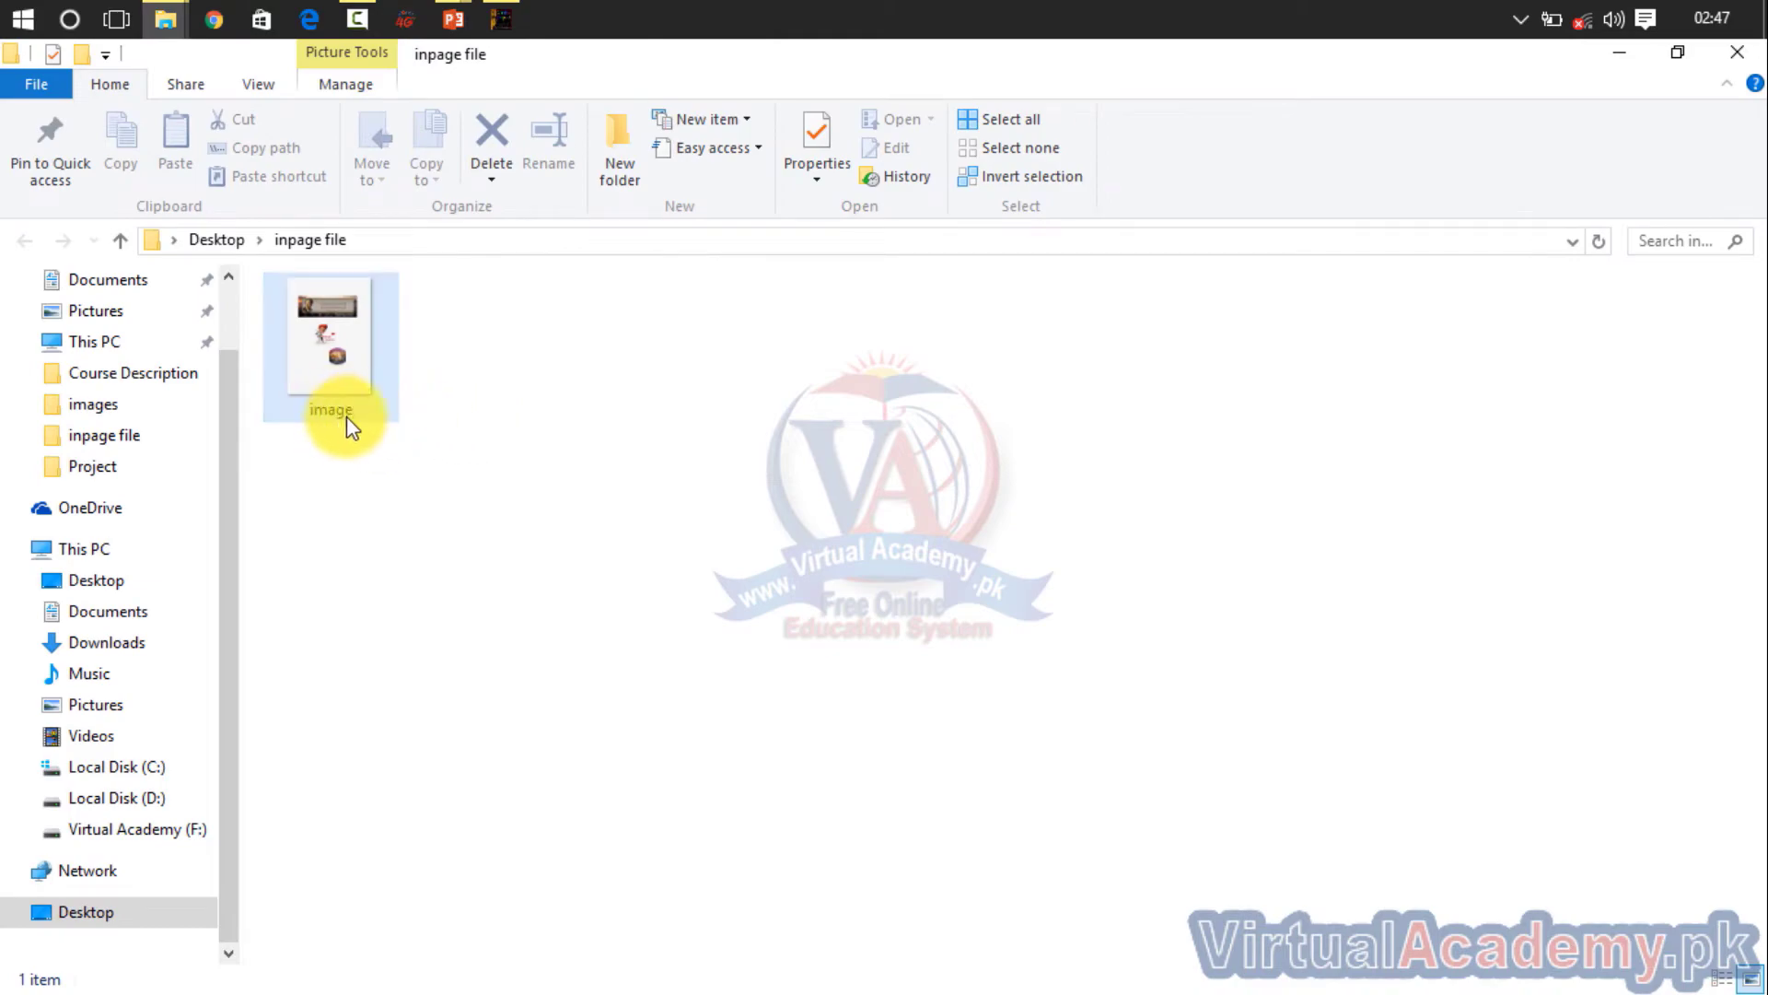
pyautogui.click(346, 335)
pyautogui.doubleClick(346, 335)
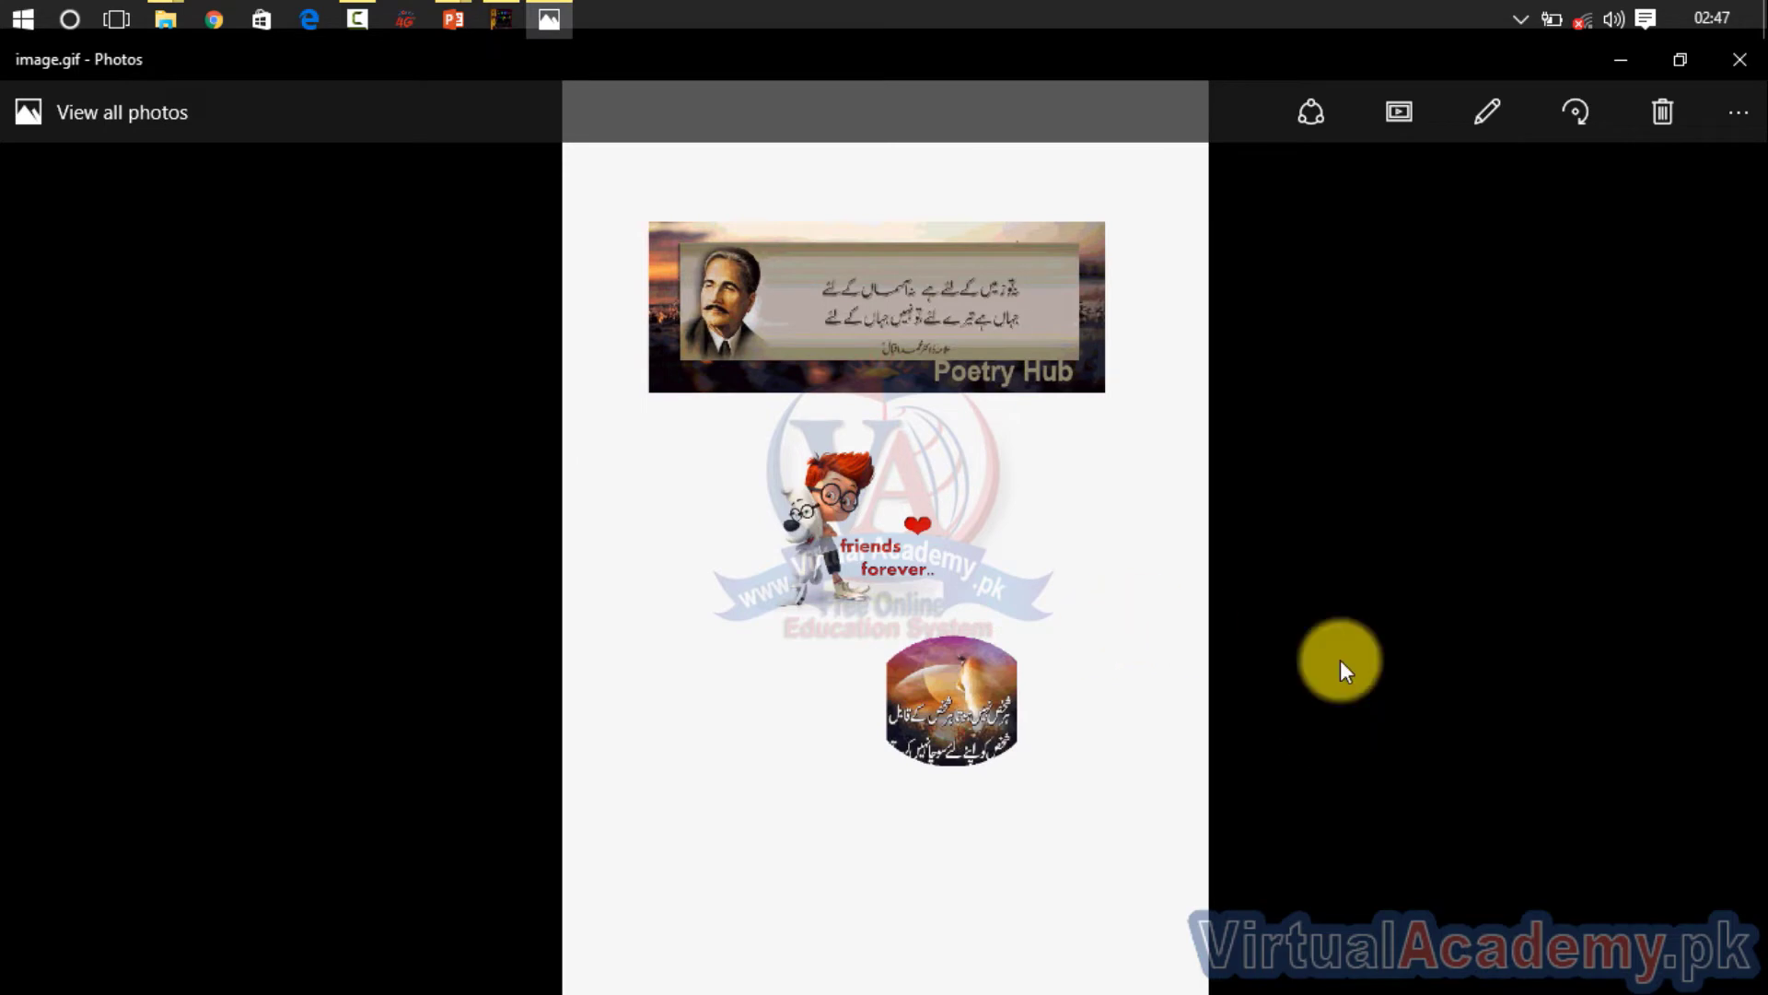
pyautogui.click(1740, 57)
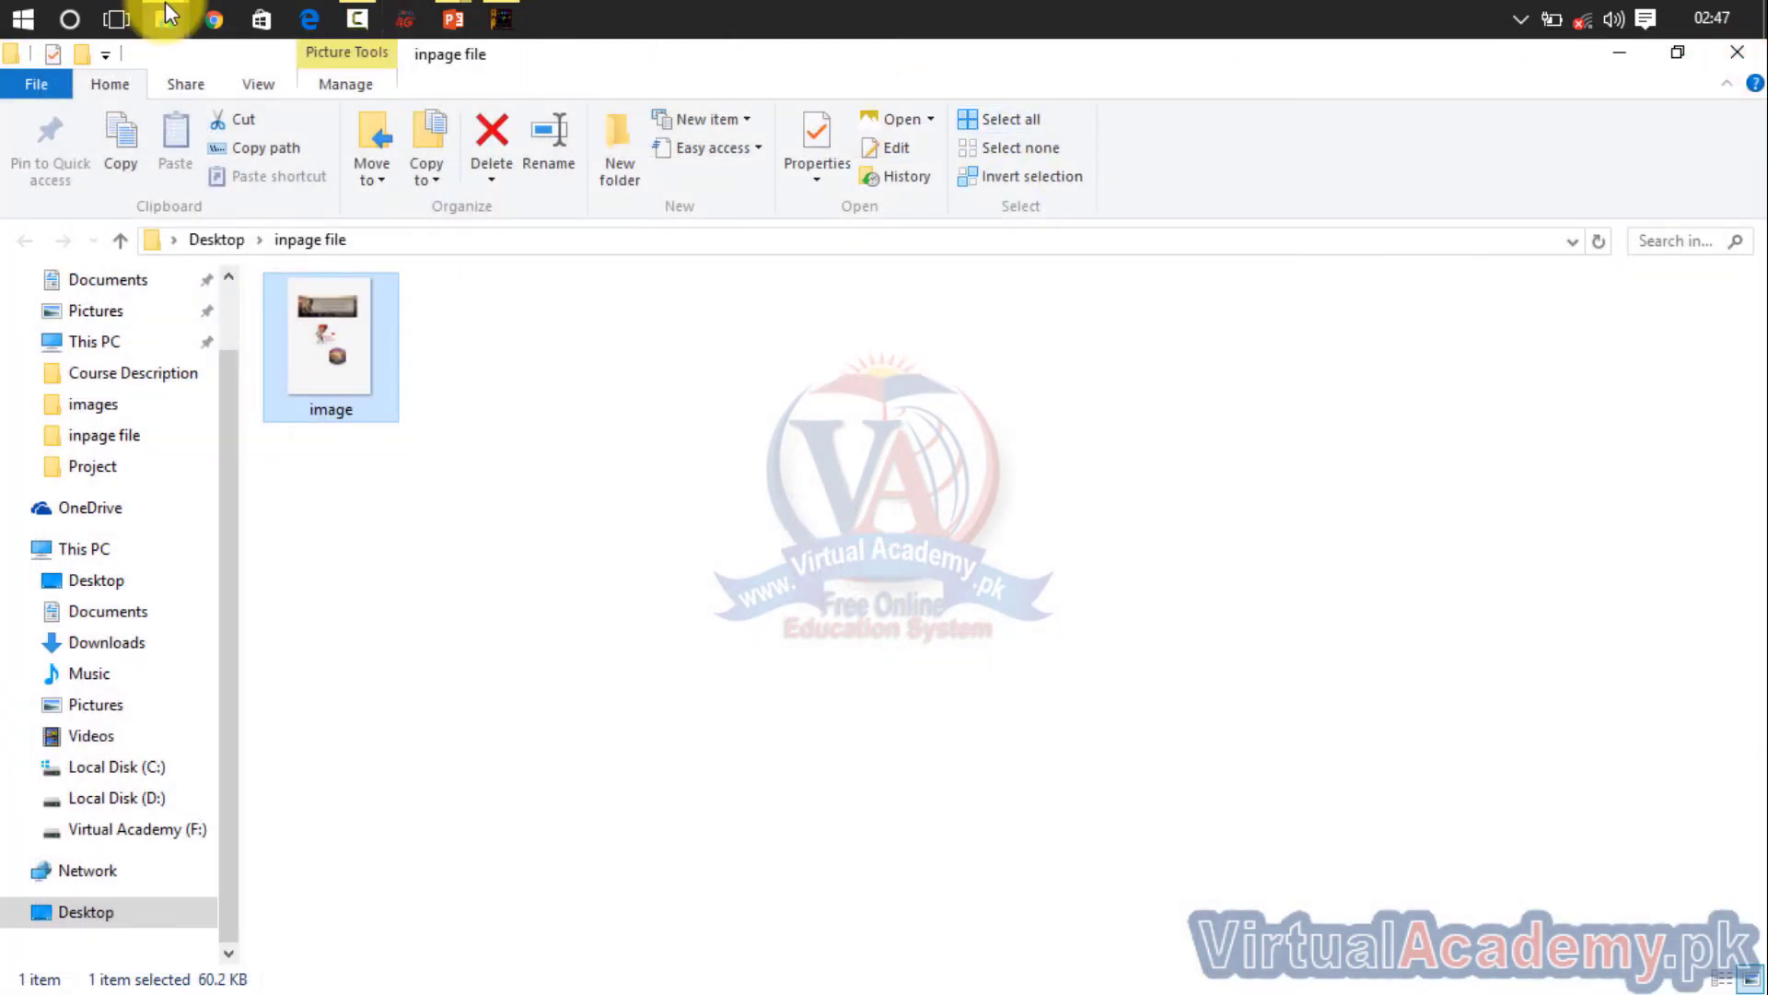
# Step: Switch back to InPage and open the Microsoft Print to PDF printer properties from the print settings
pyautogui.click(498, 12)
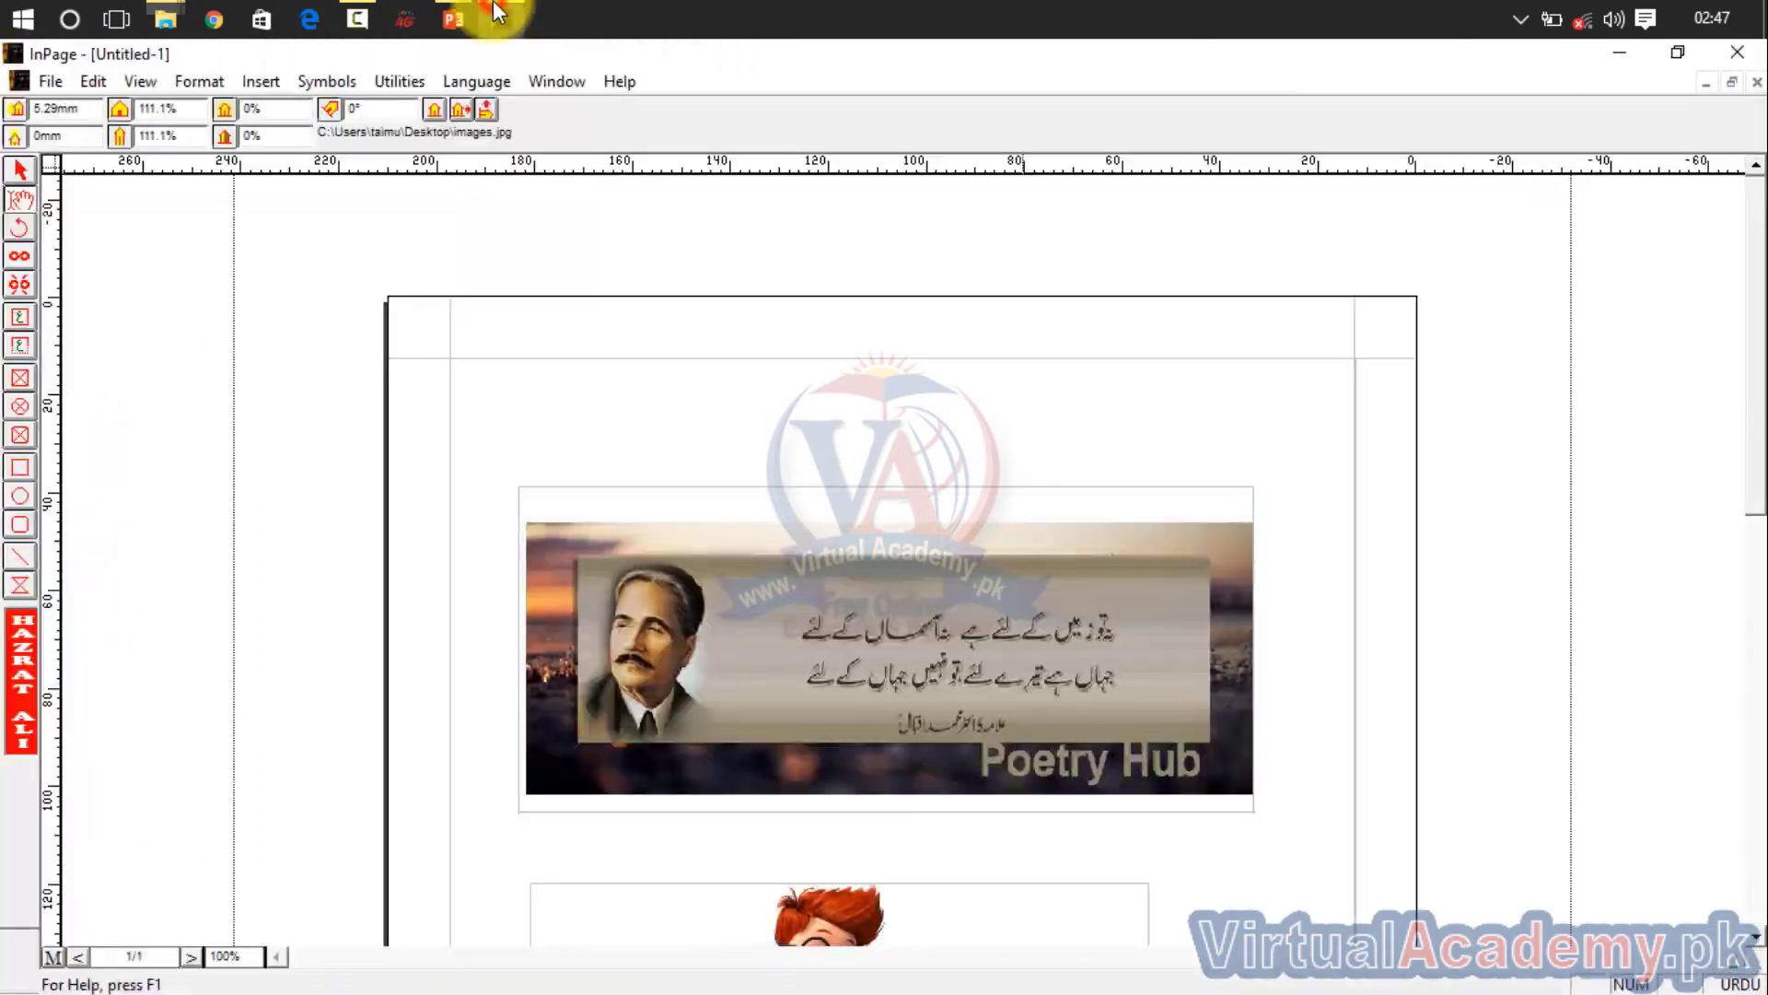
pyautogui.click(52, 81)
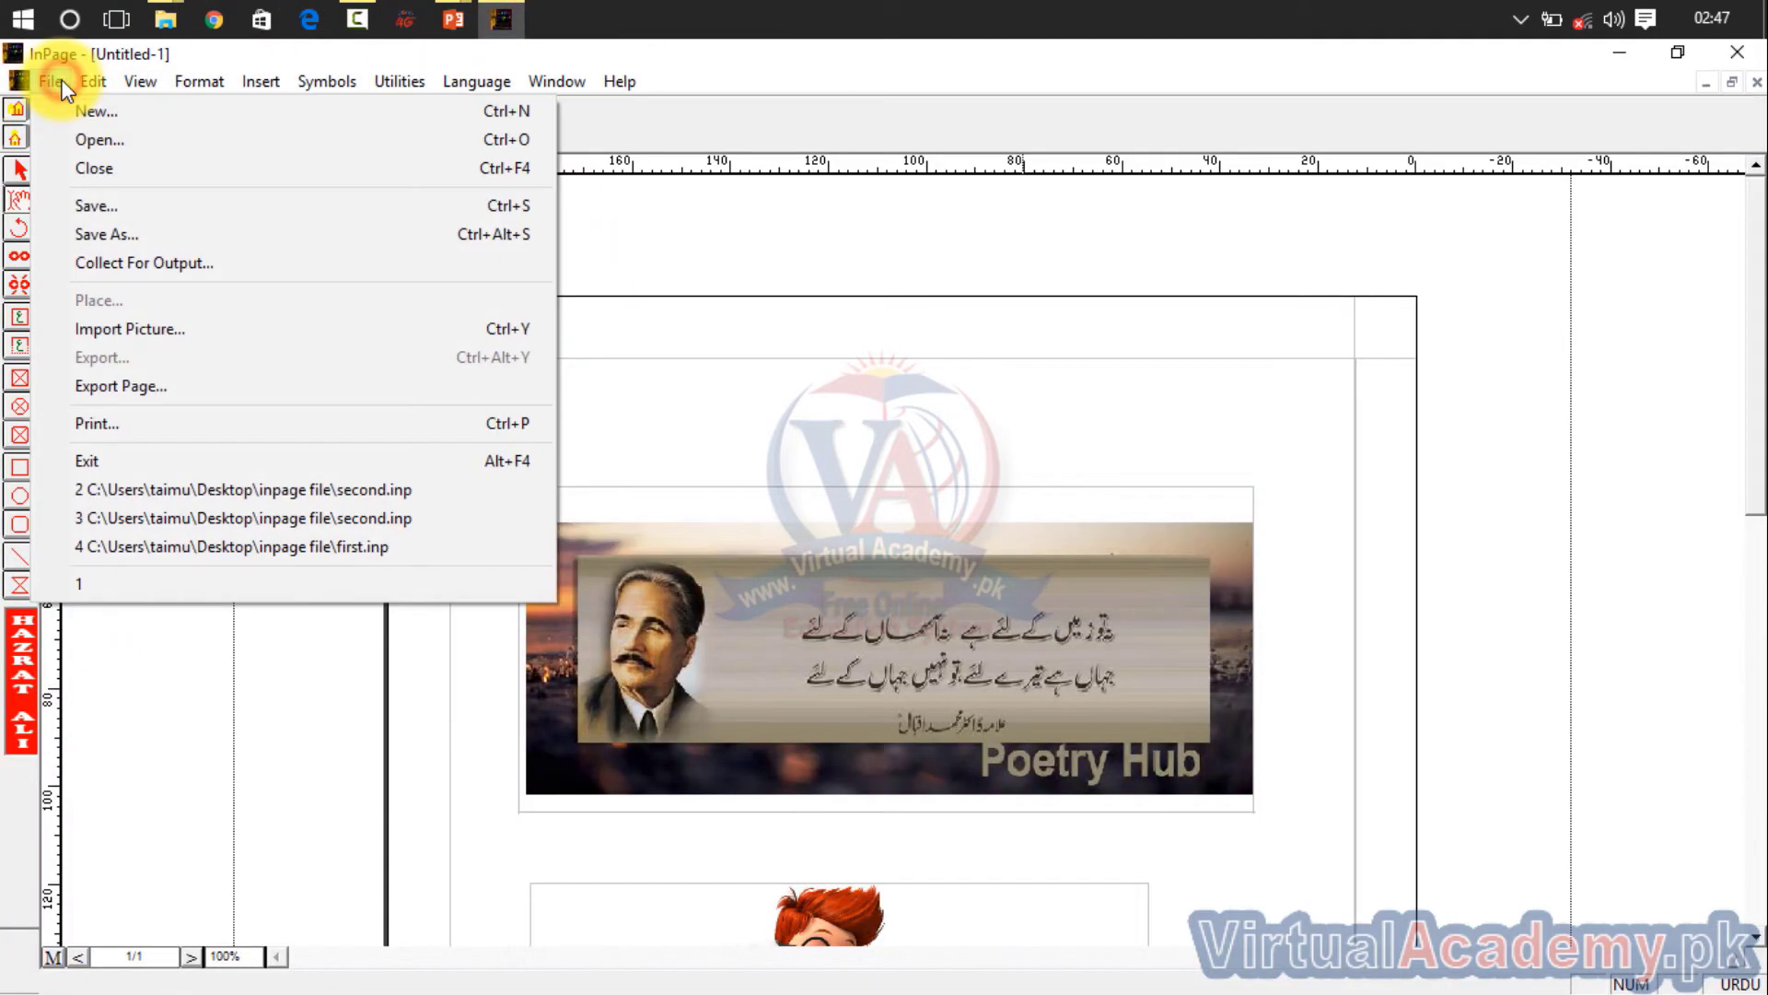
pyautogui.click(158, 421)
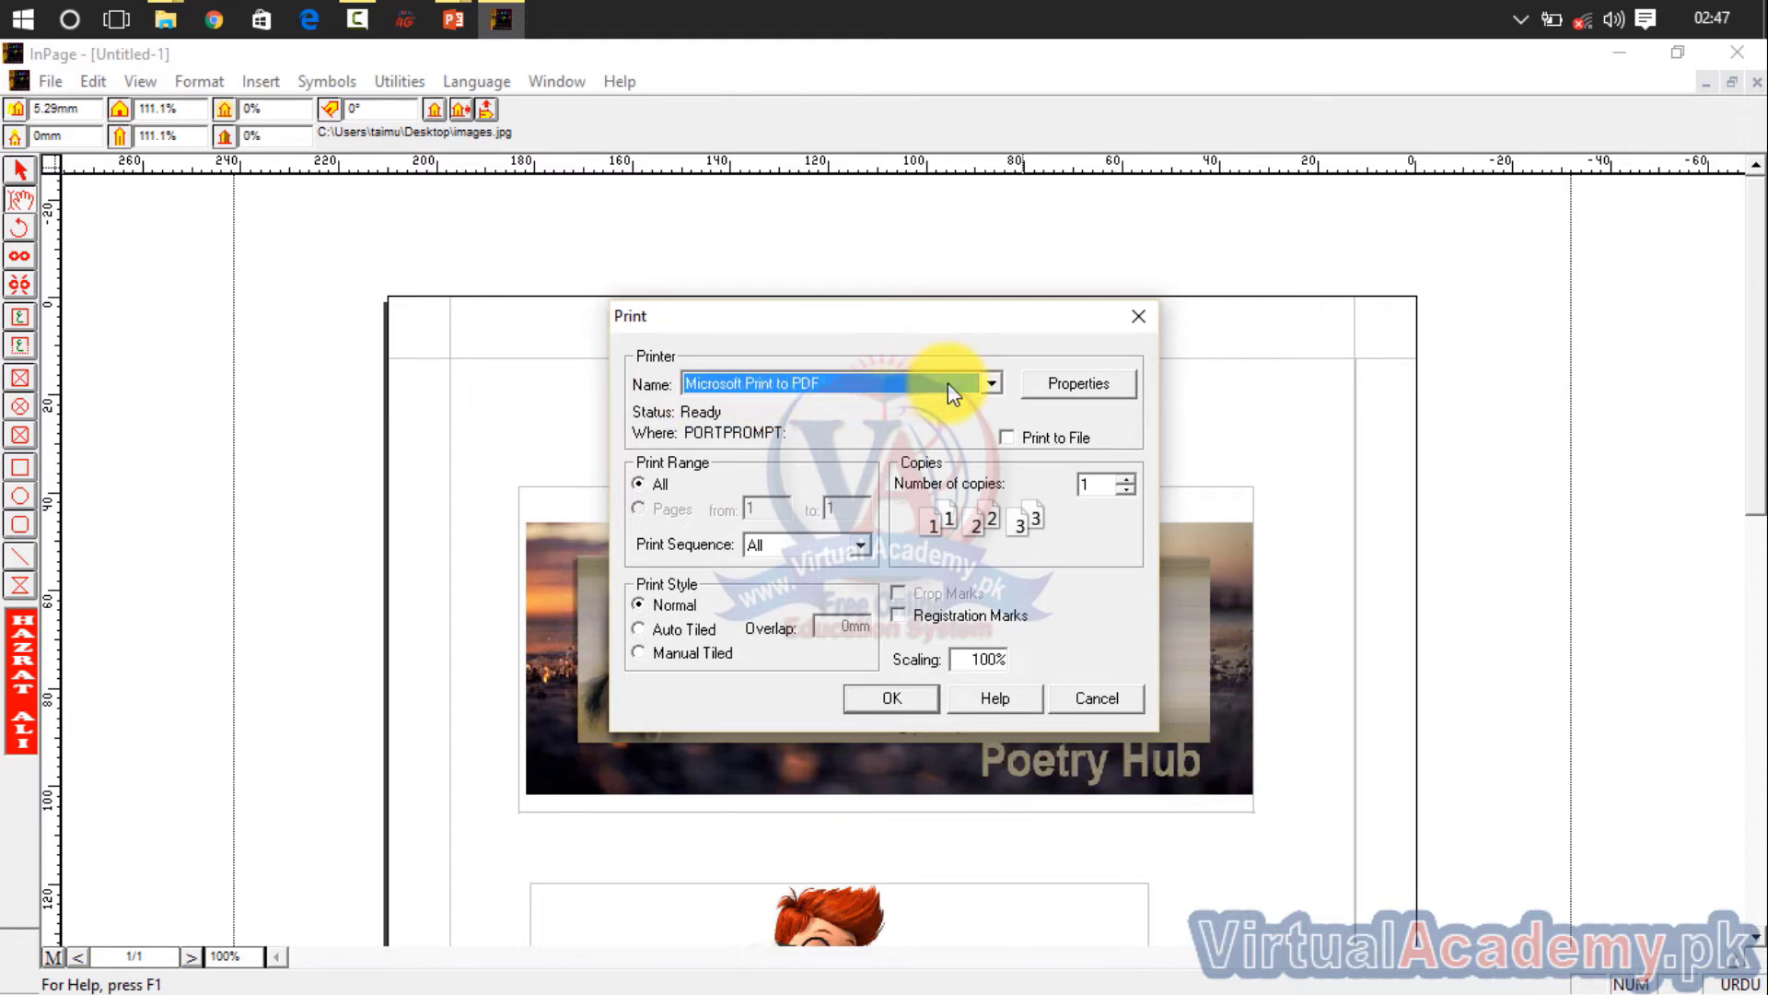
pyautogui.click(1064, 371)
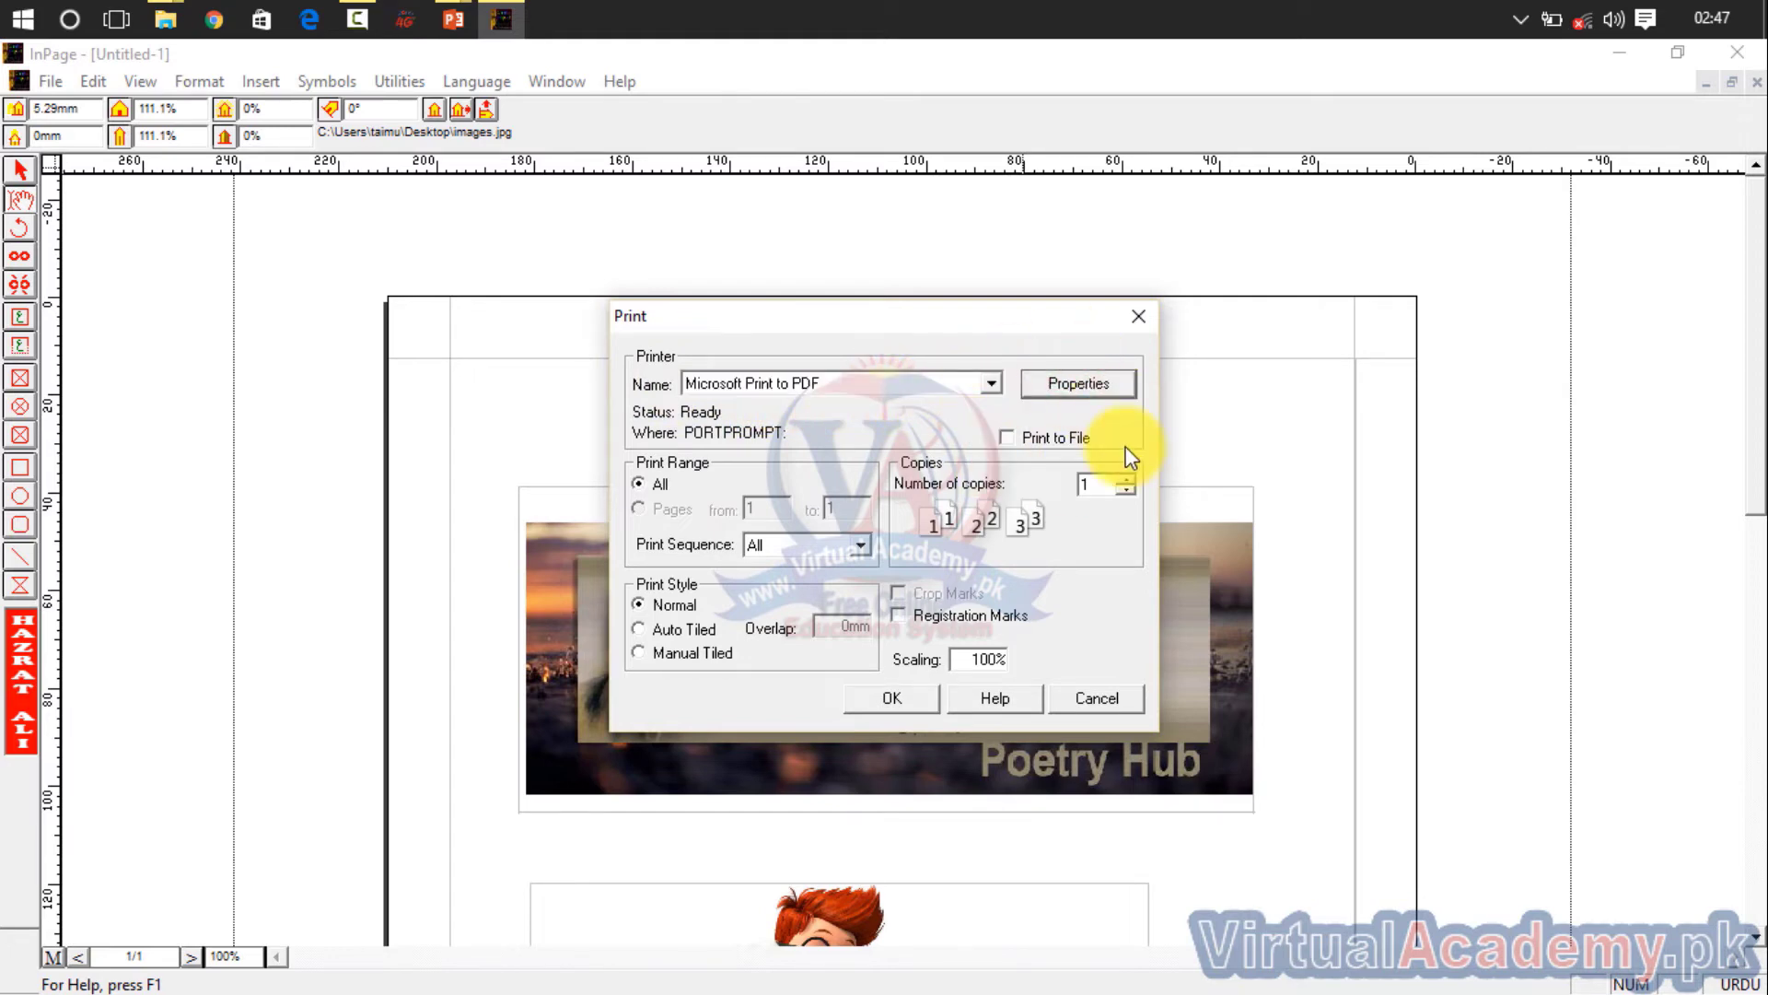
pyautogui.click(1080, 381)
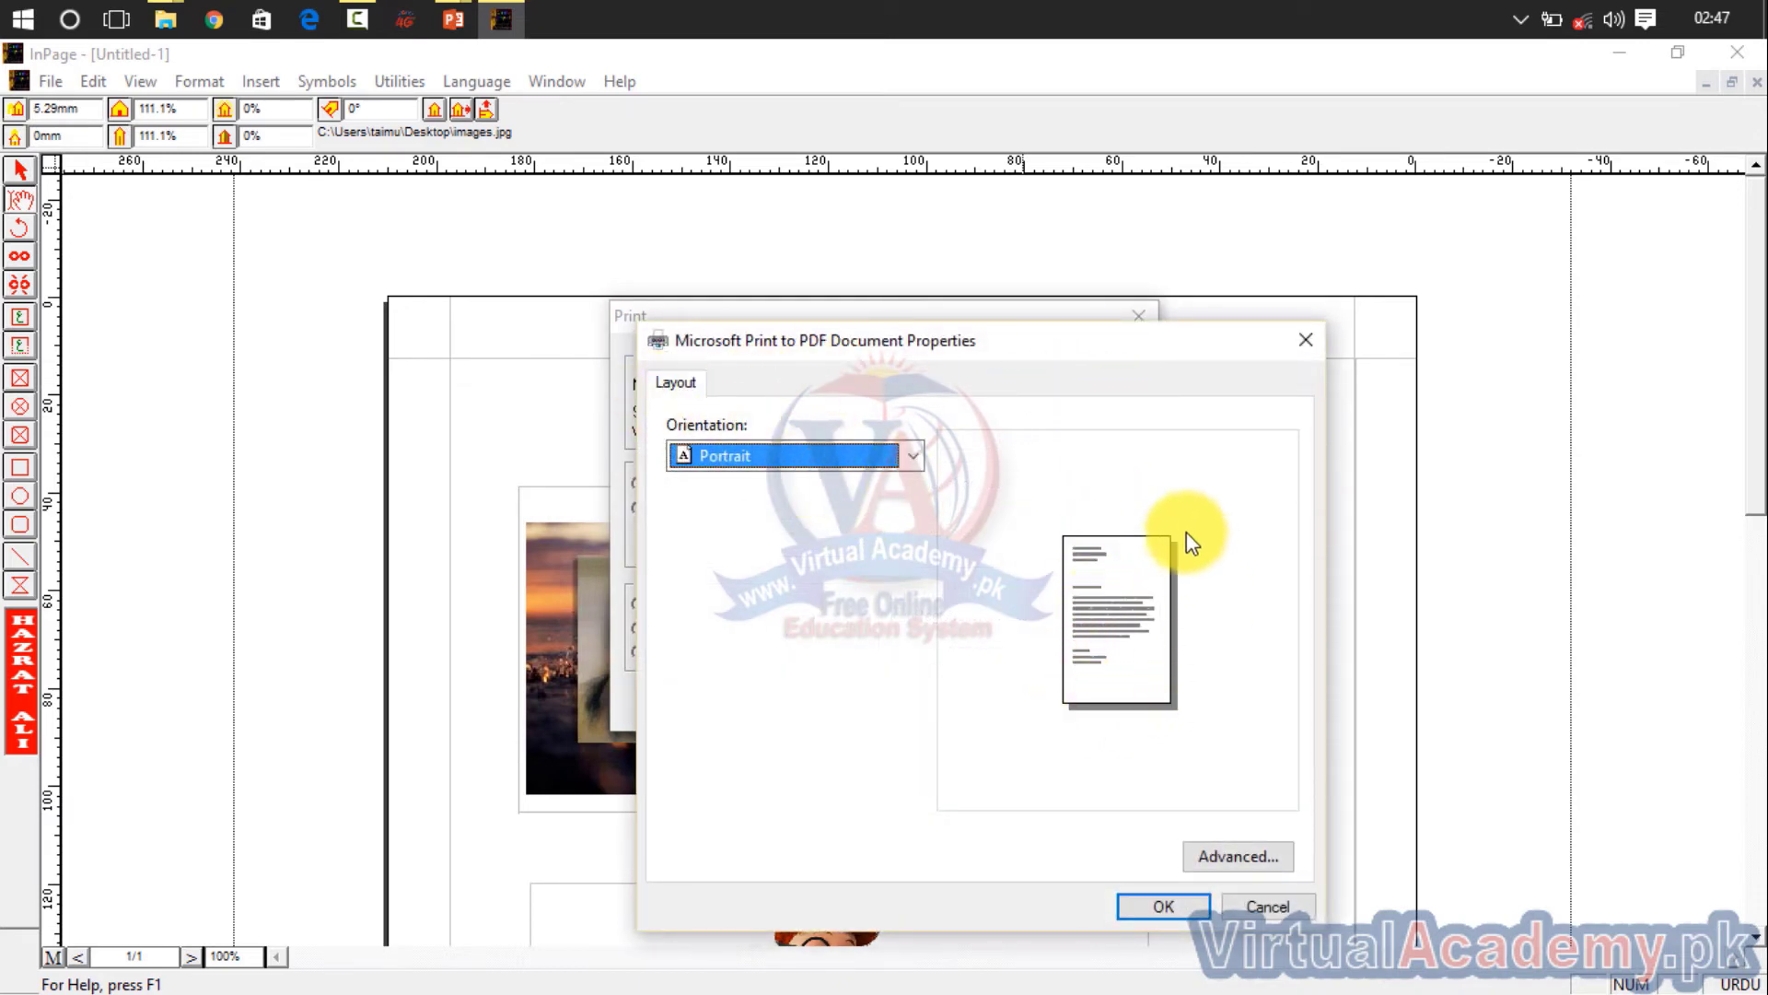
# Step: Examine the paper size and copy count in the printer's advanced options, and close them
pyautogui.click(1218, 858)
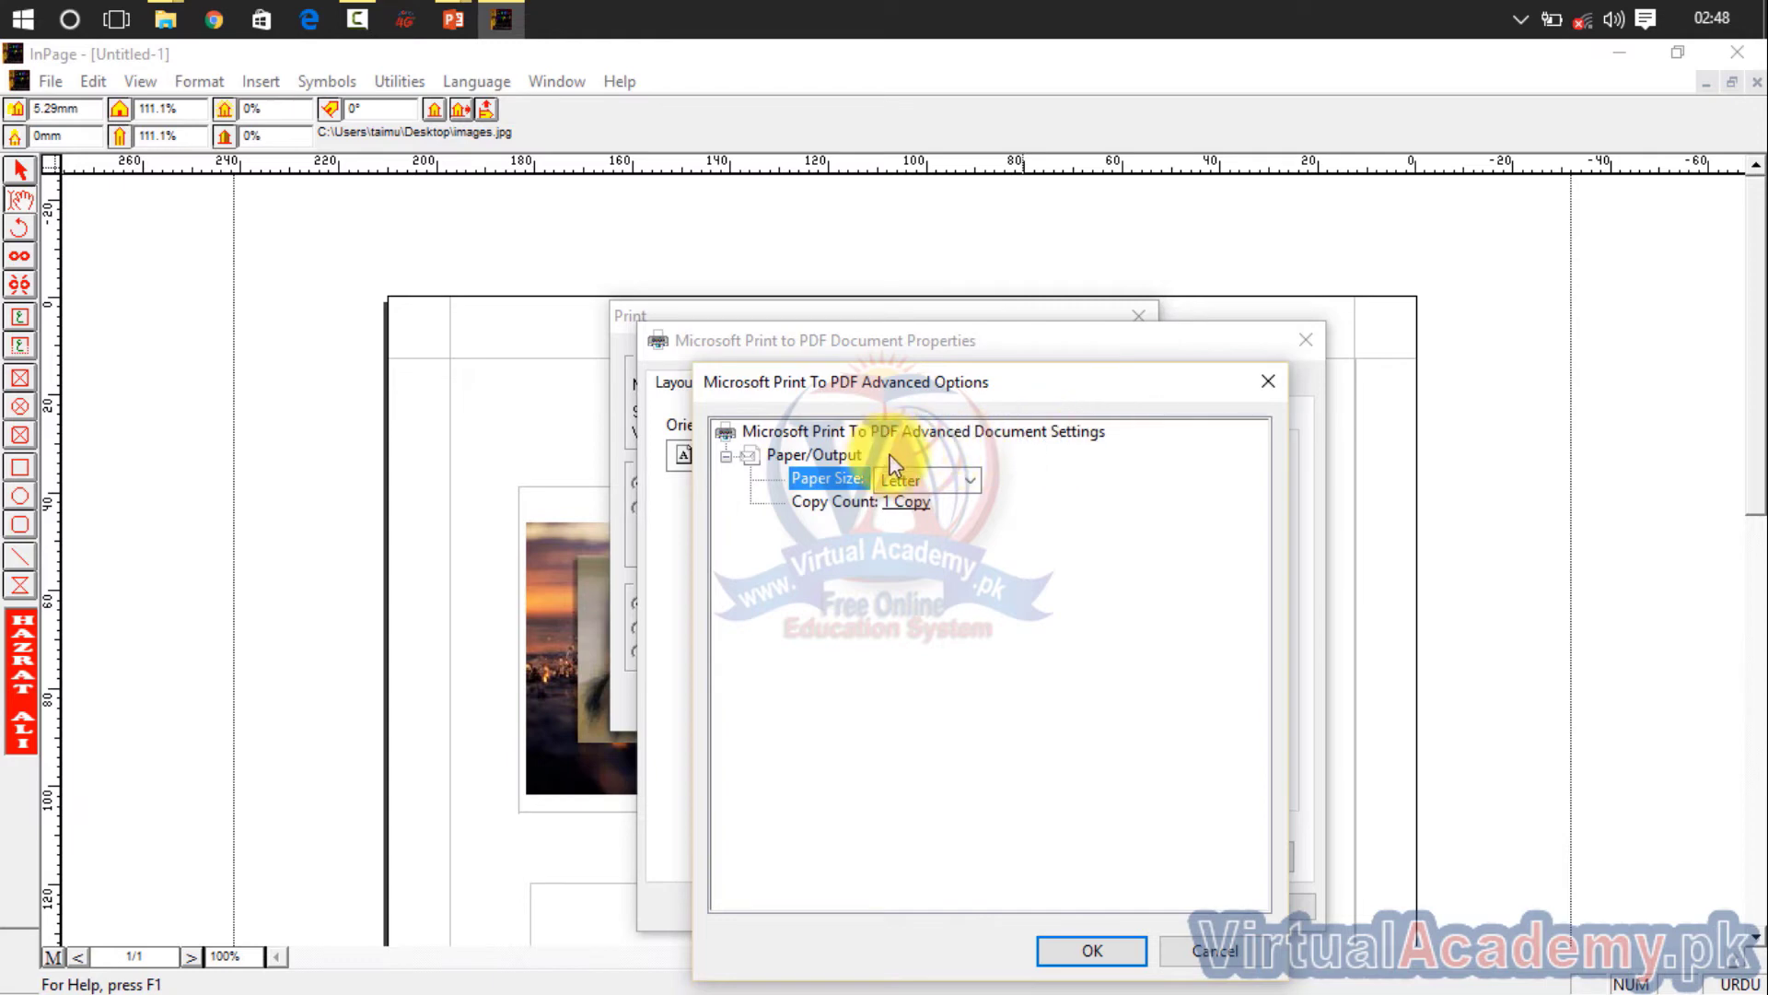
pyautogui.click(907, 499)
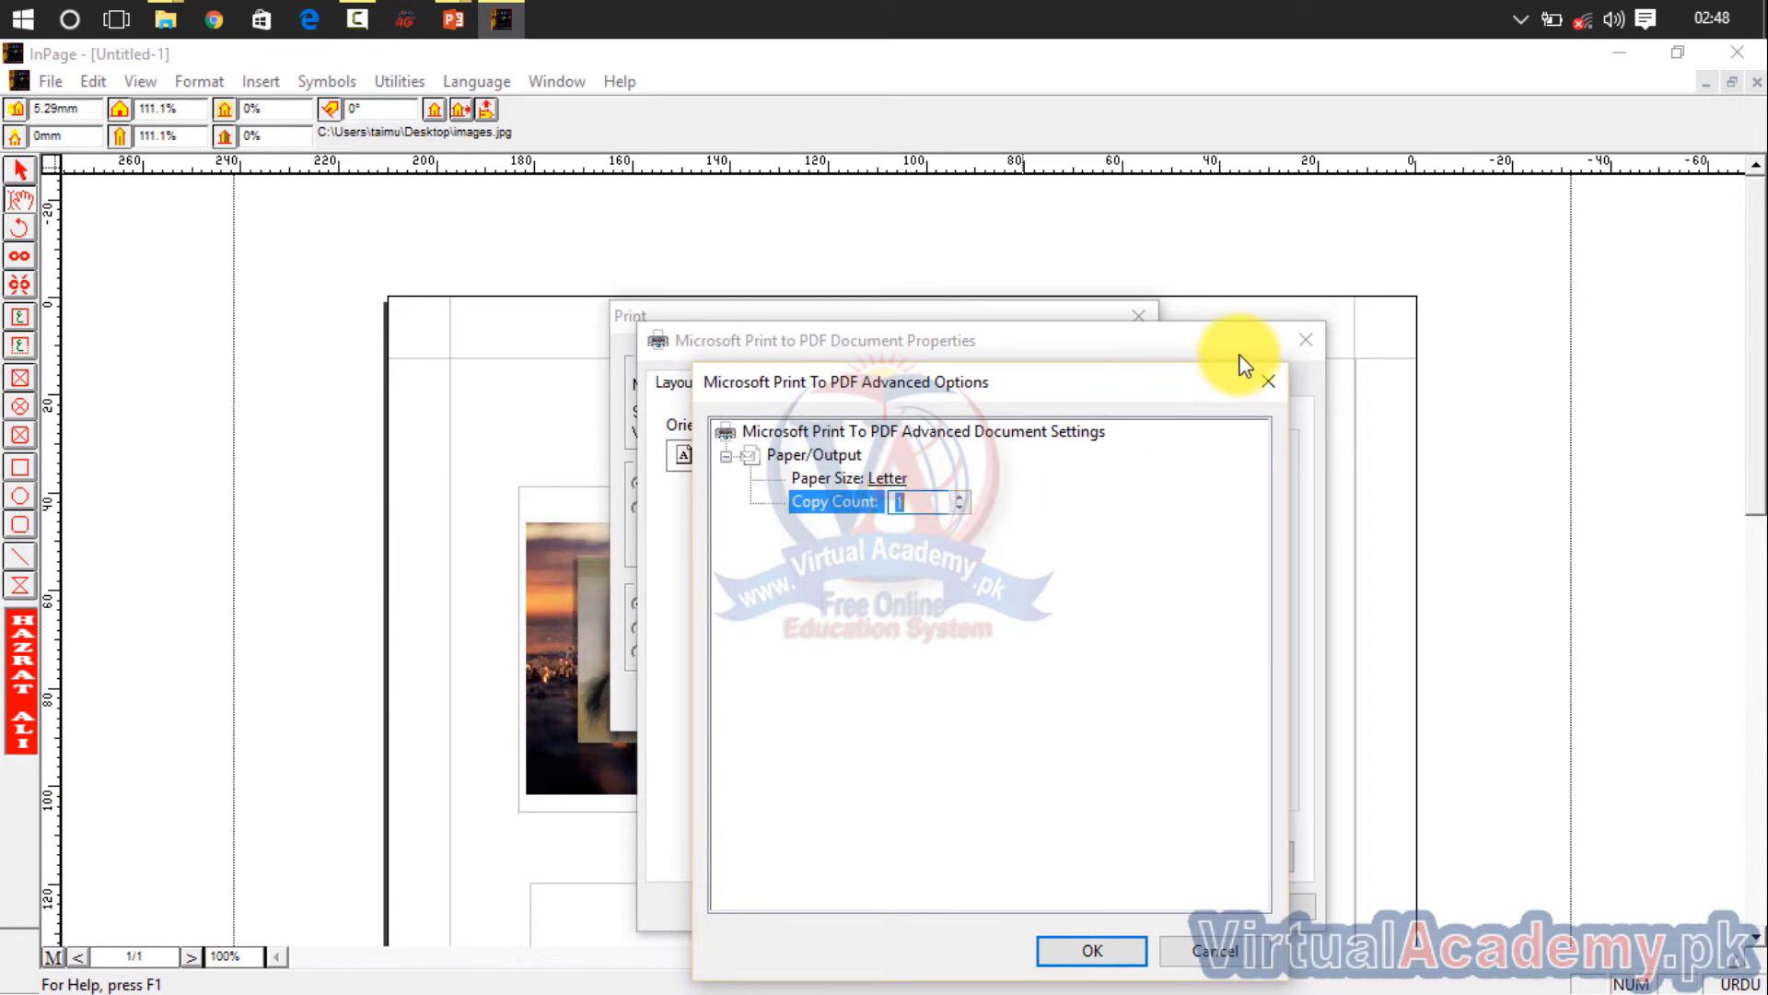
pyautogui.click(1262, 384)
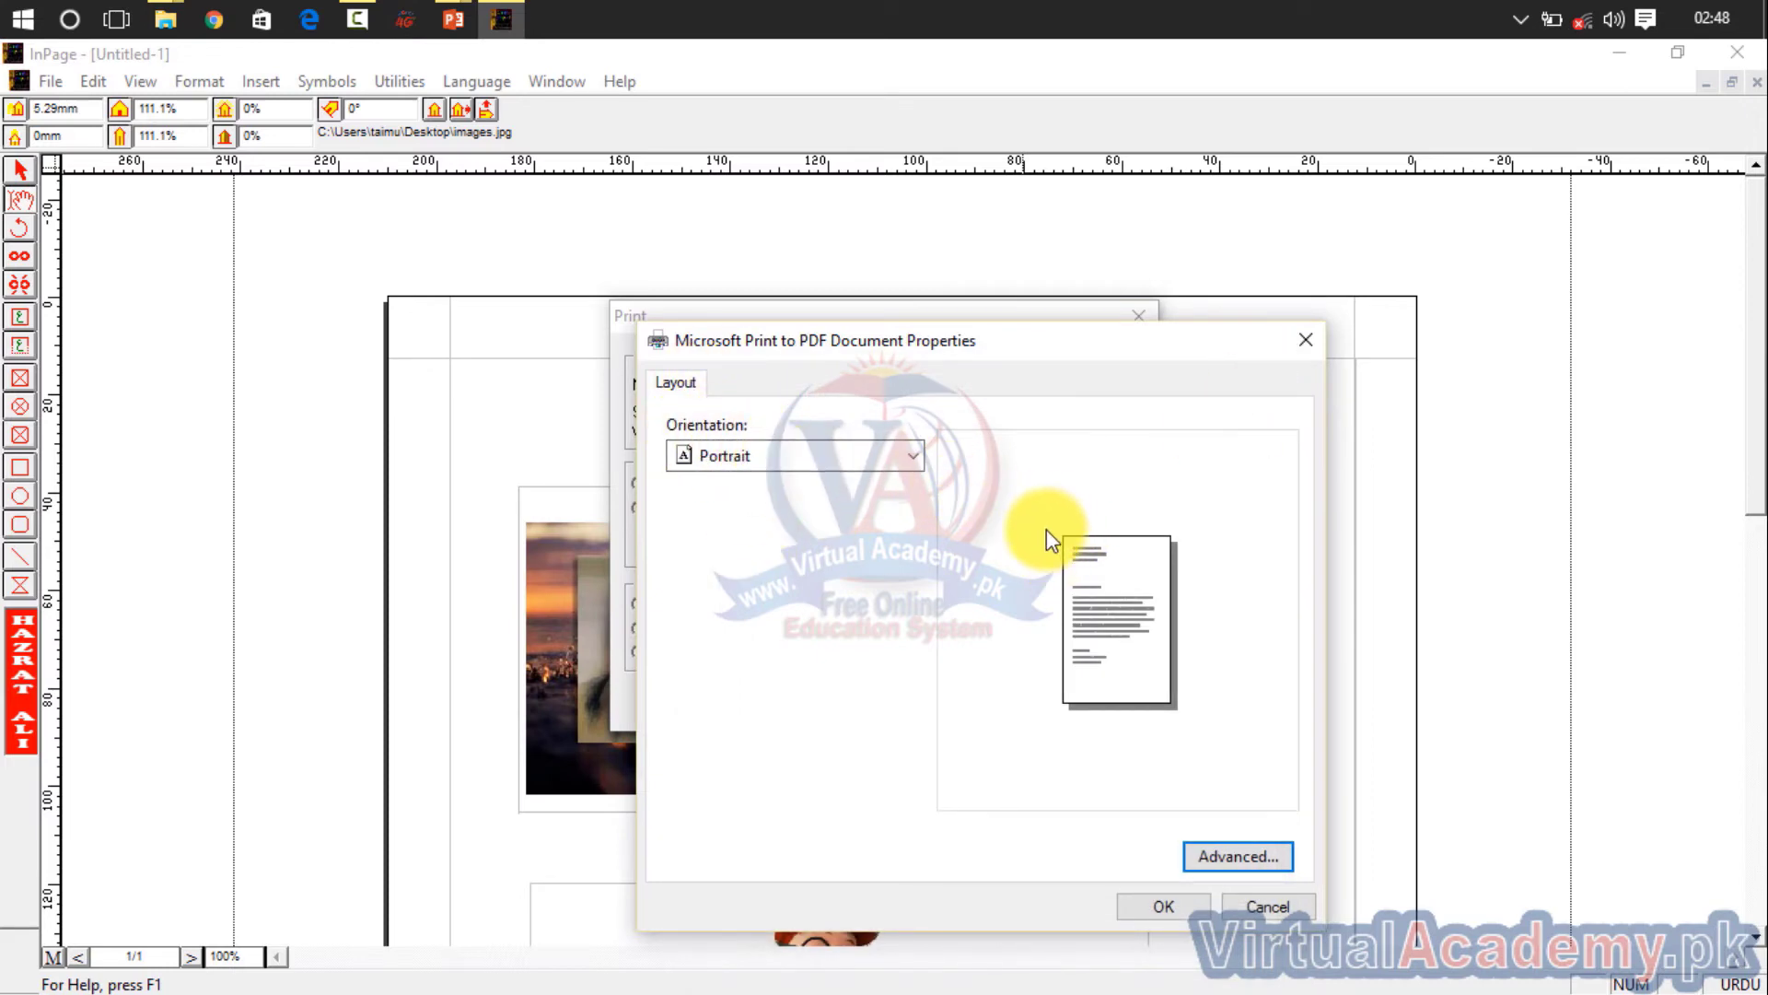
# Step: Set the printer's page orientation to Landscape and accept the printer properties
pyautogui.click(831, 457)
pyautogui.click(817, 485)
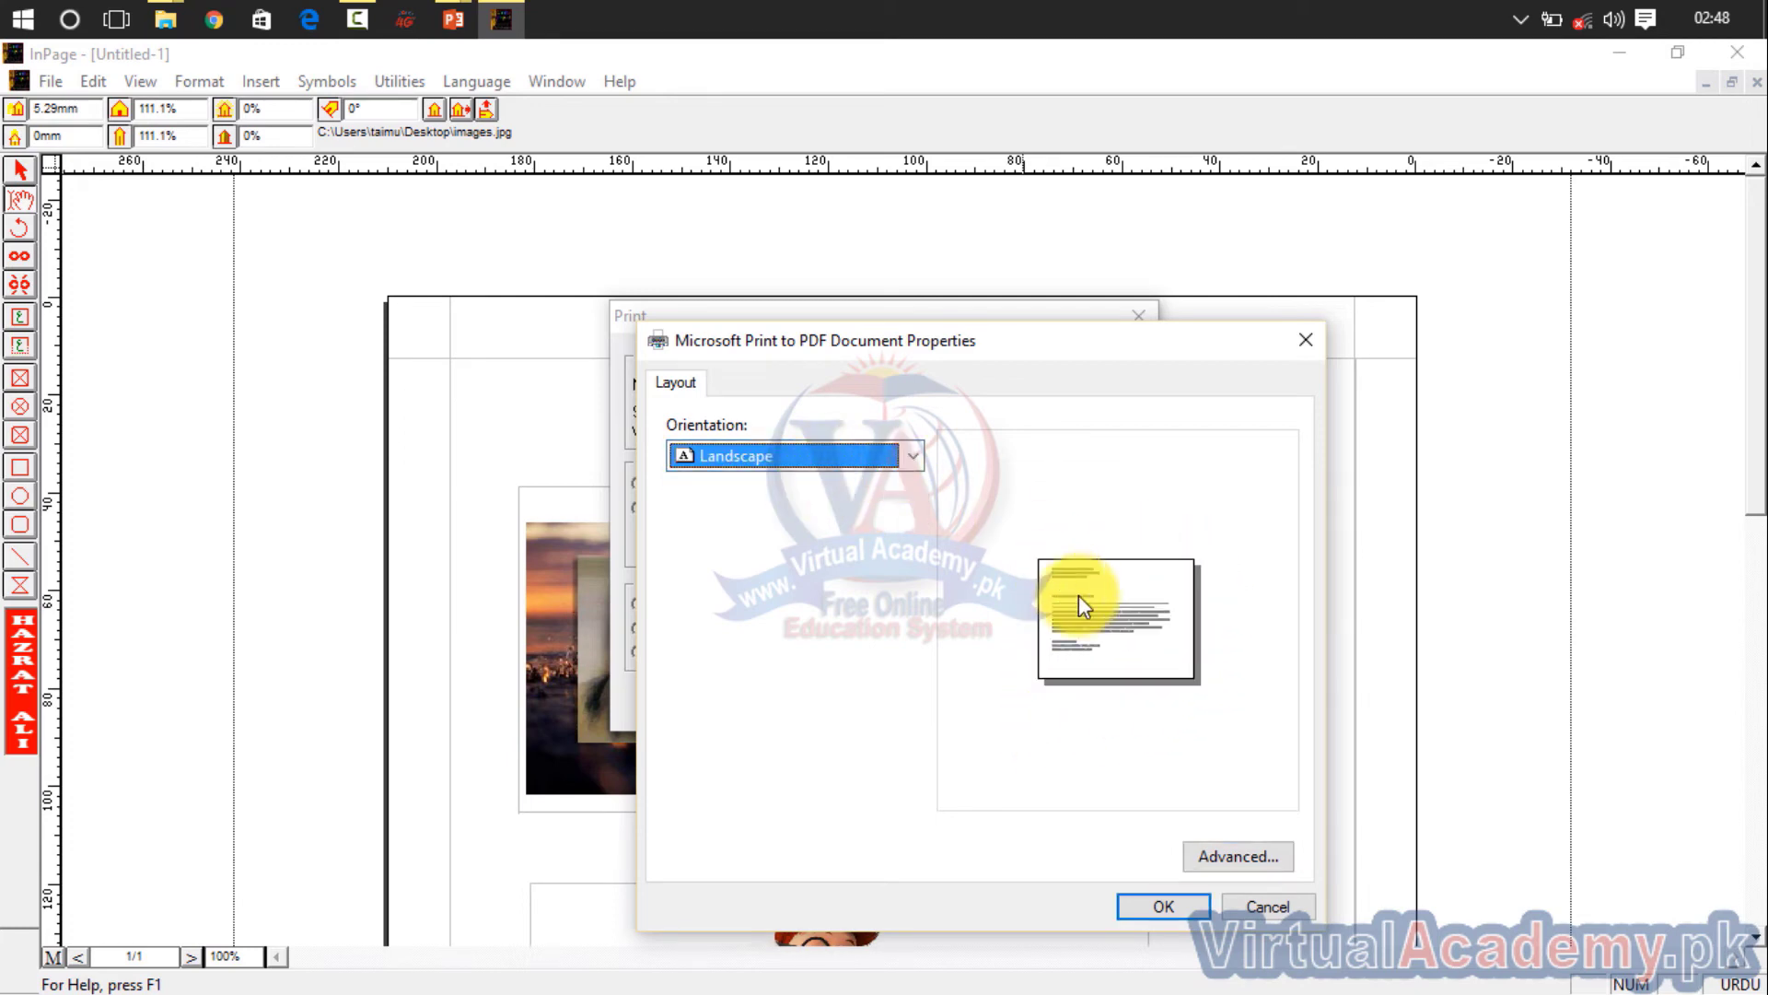
pyautogui.click(1146, 899)
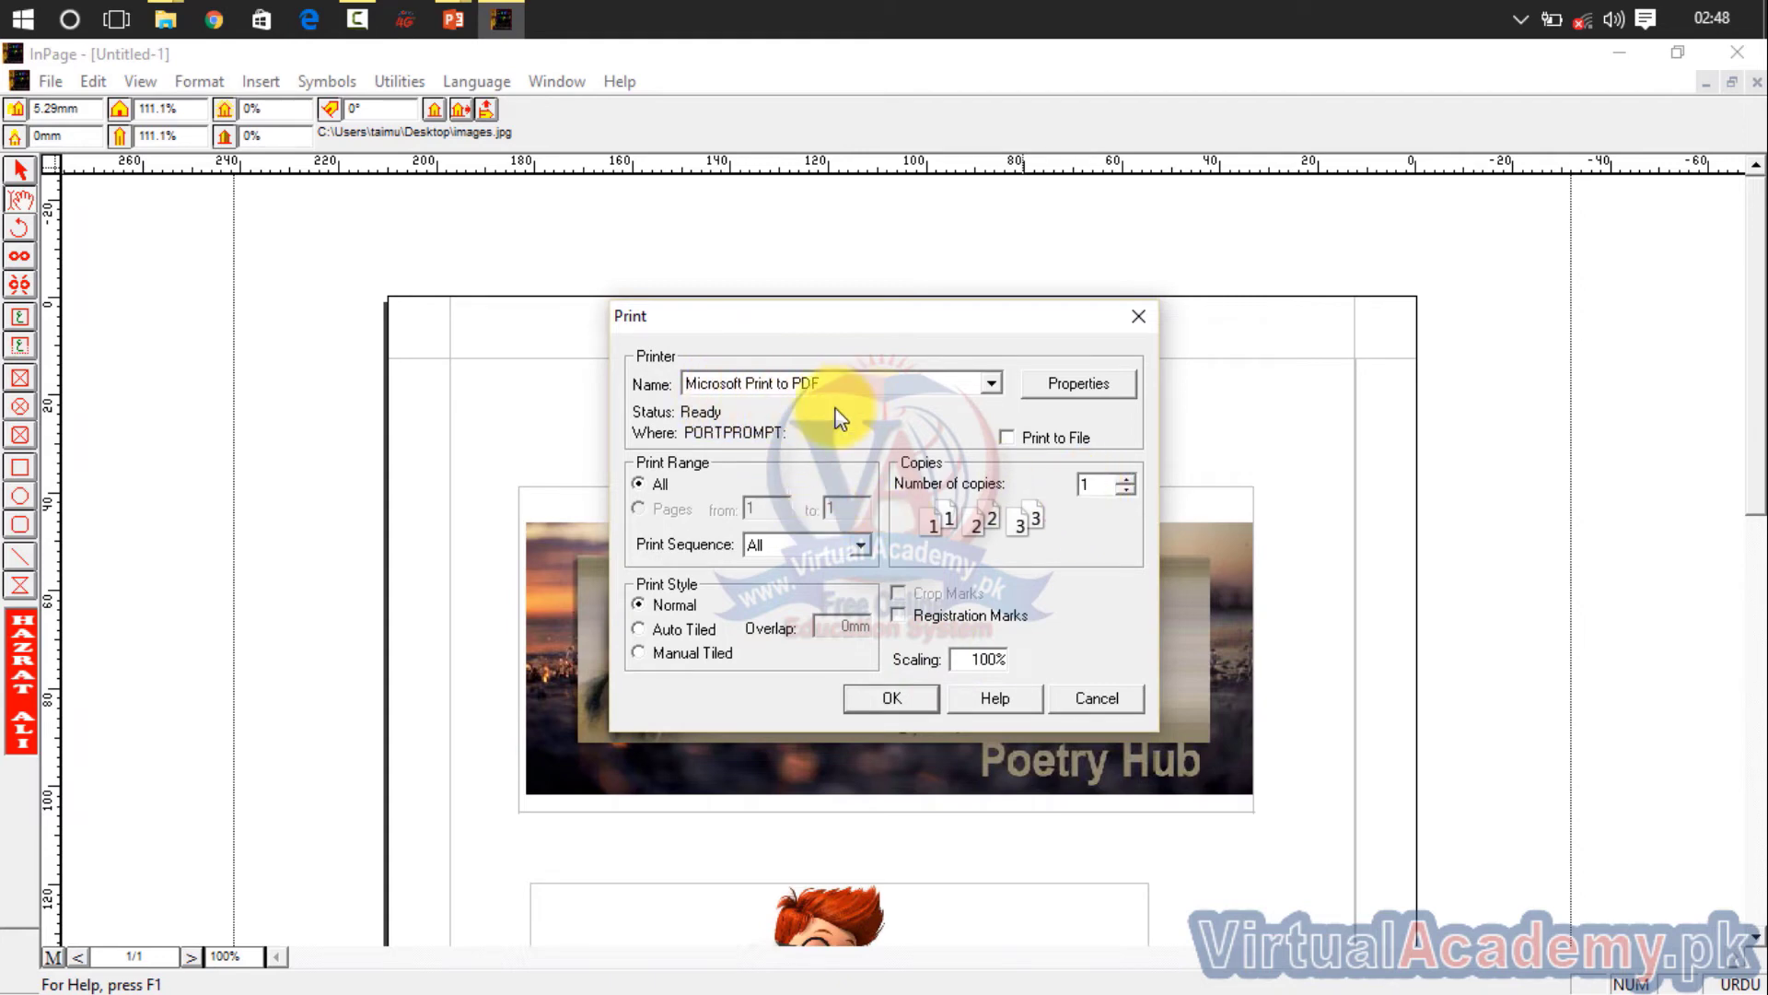
# Step: Enable Print to File and set the print range to All
pyautogui.click(1009, 439)
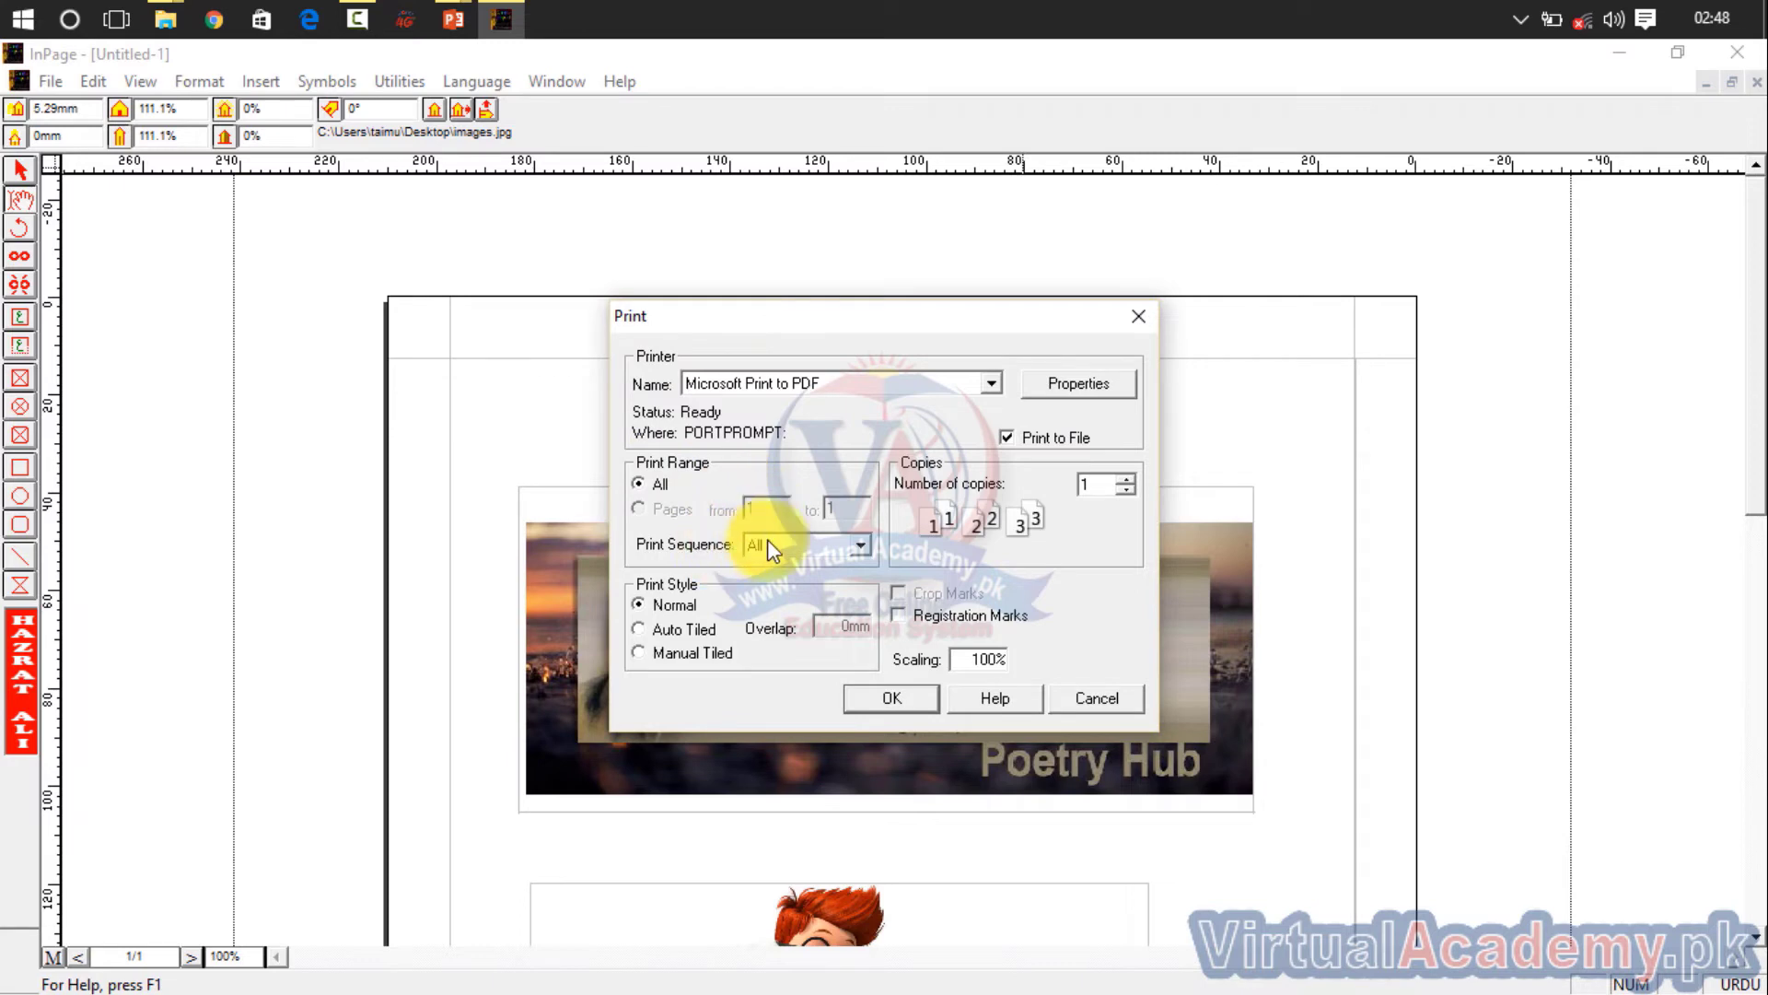
pyautogui.click(639, 484)
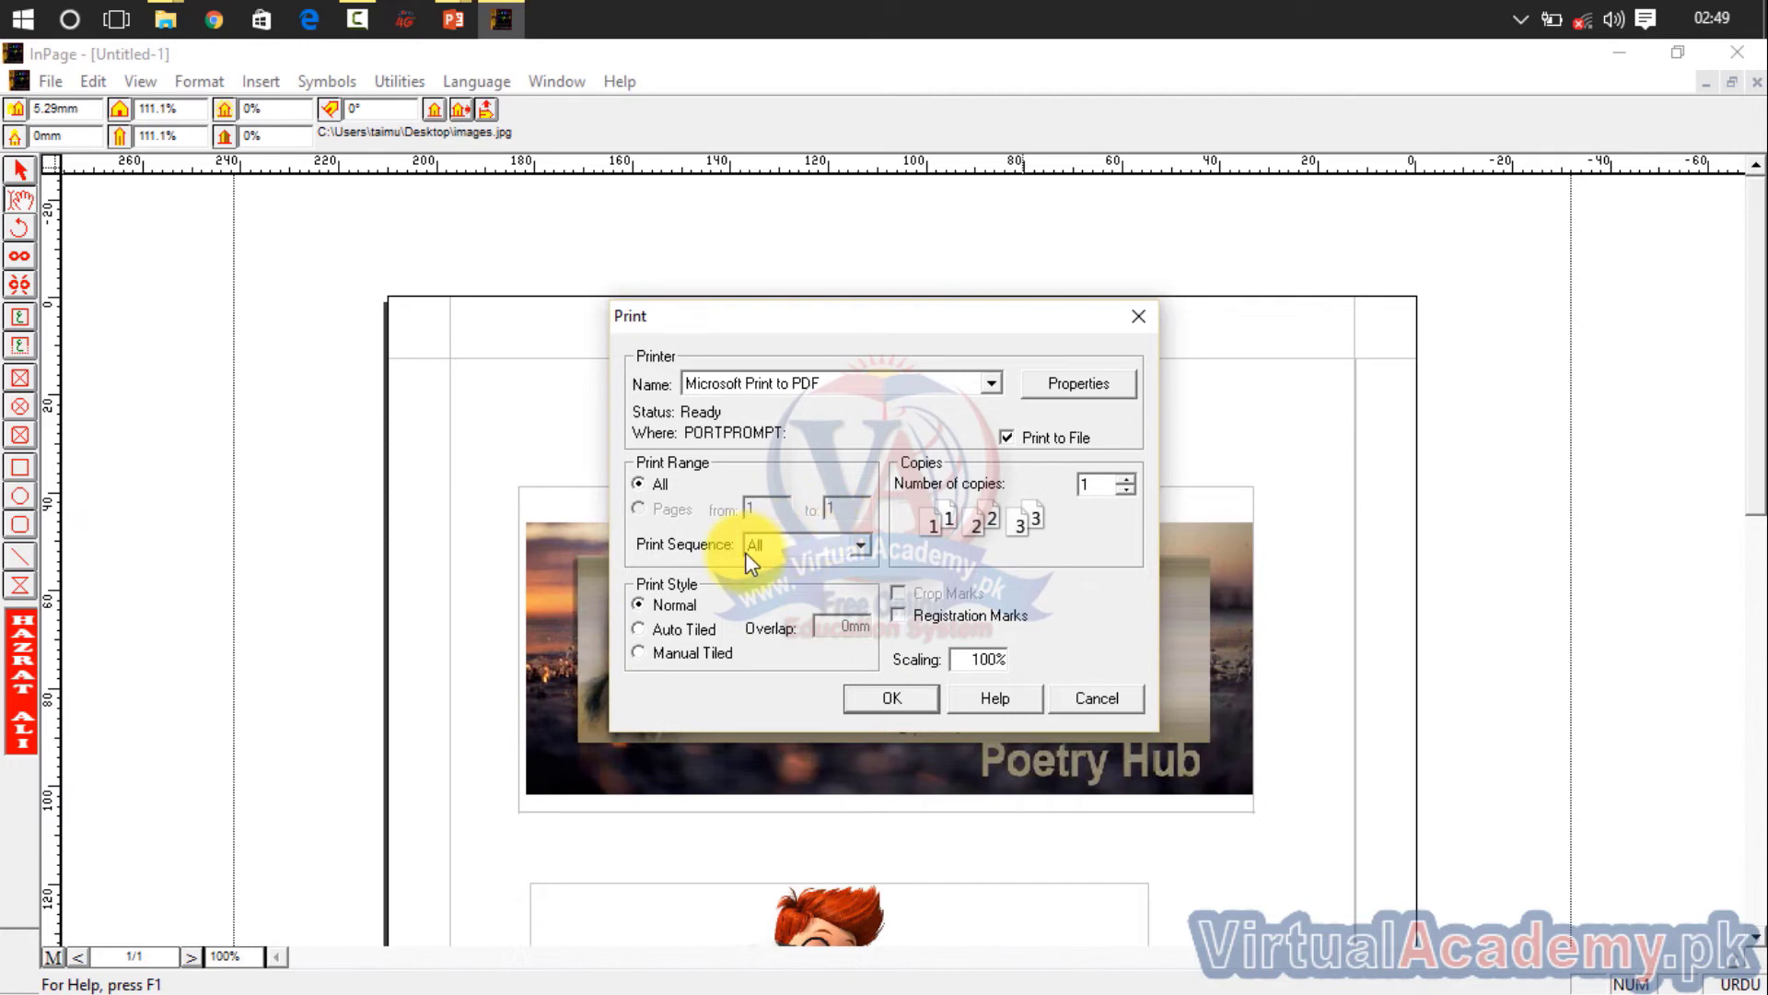
# Step: Try the Even print sequence, and return the sequence to All
pyautogui.click(862, 544)
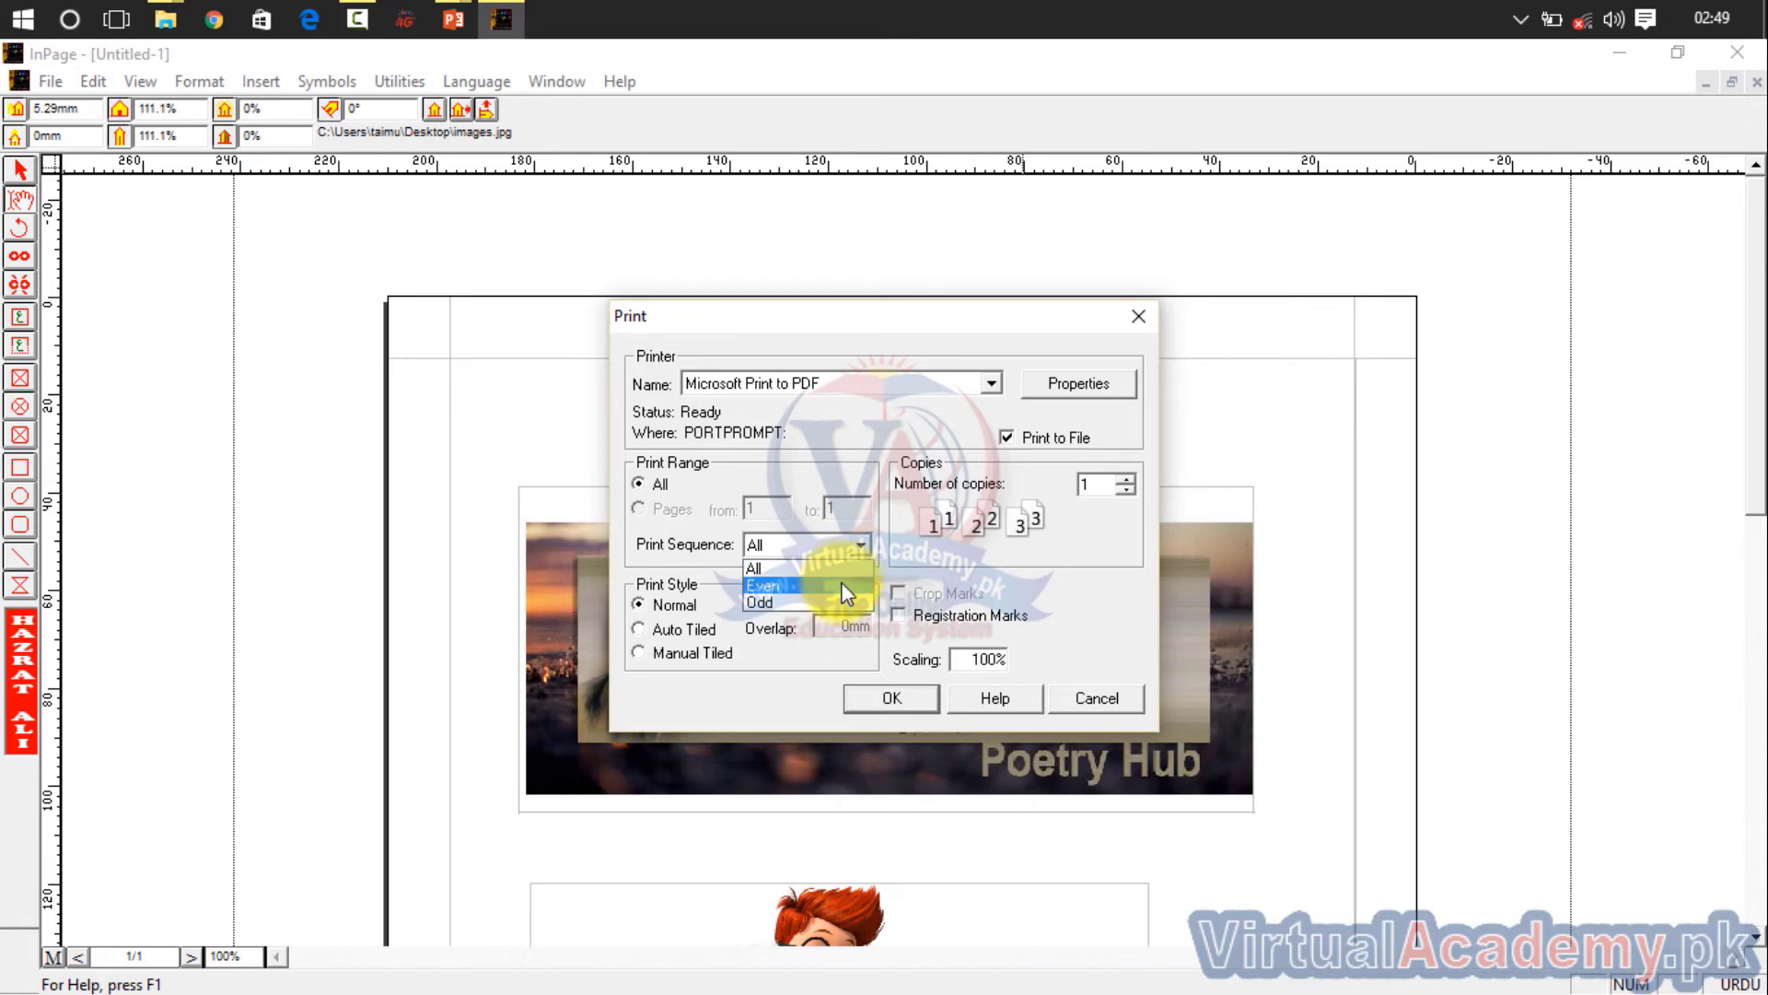
pyautogui.click(777, 587)
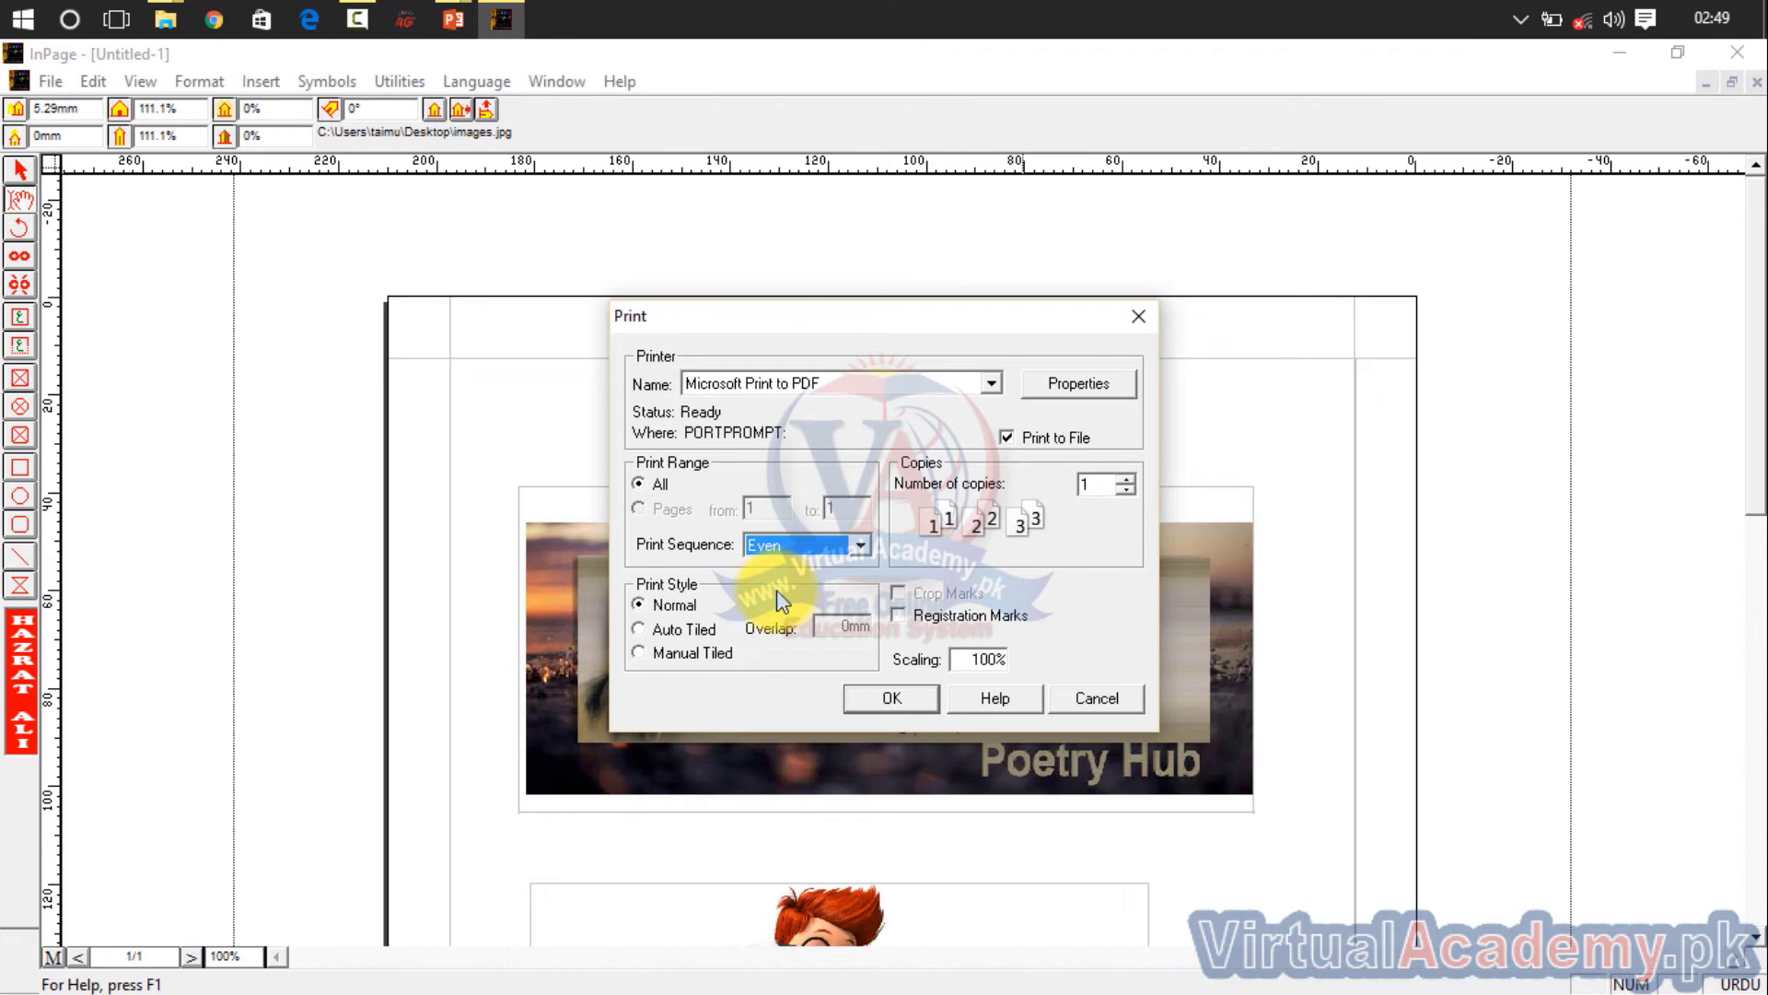
pyautogui.click(838, 551)
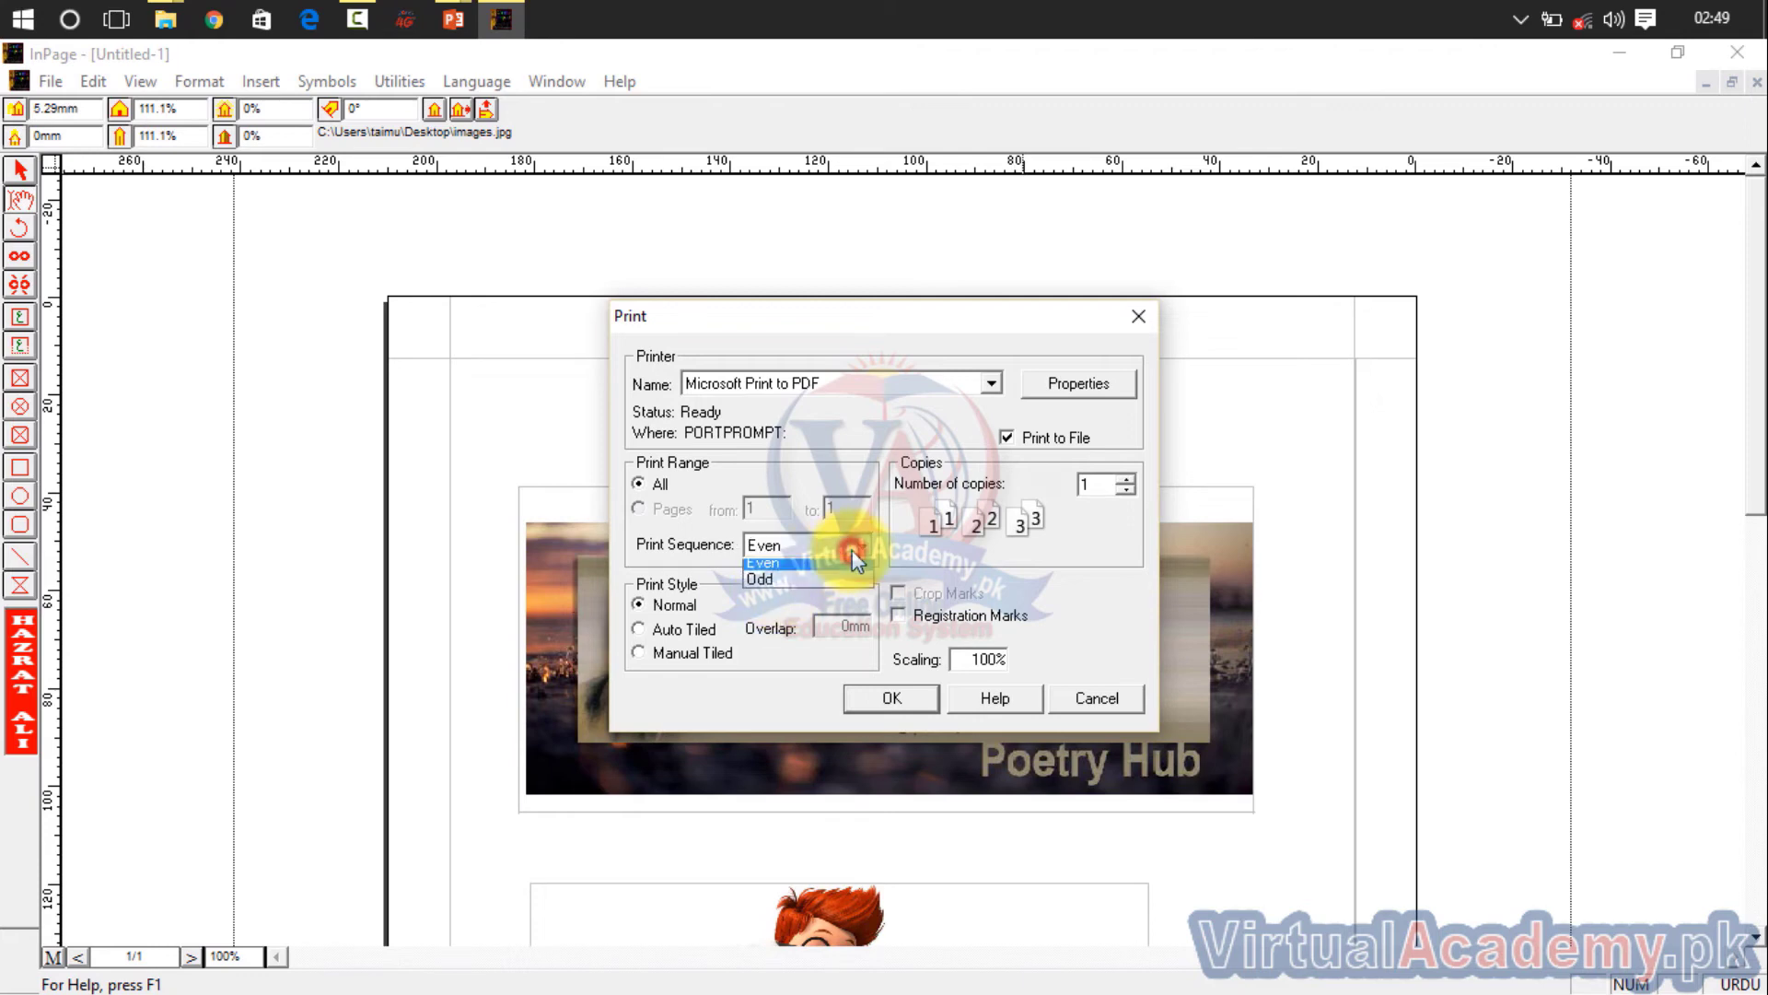
pyautogui.click(828, 574)
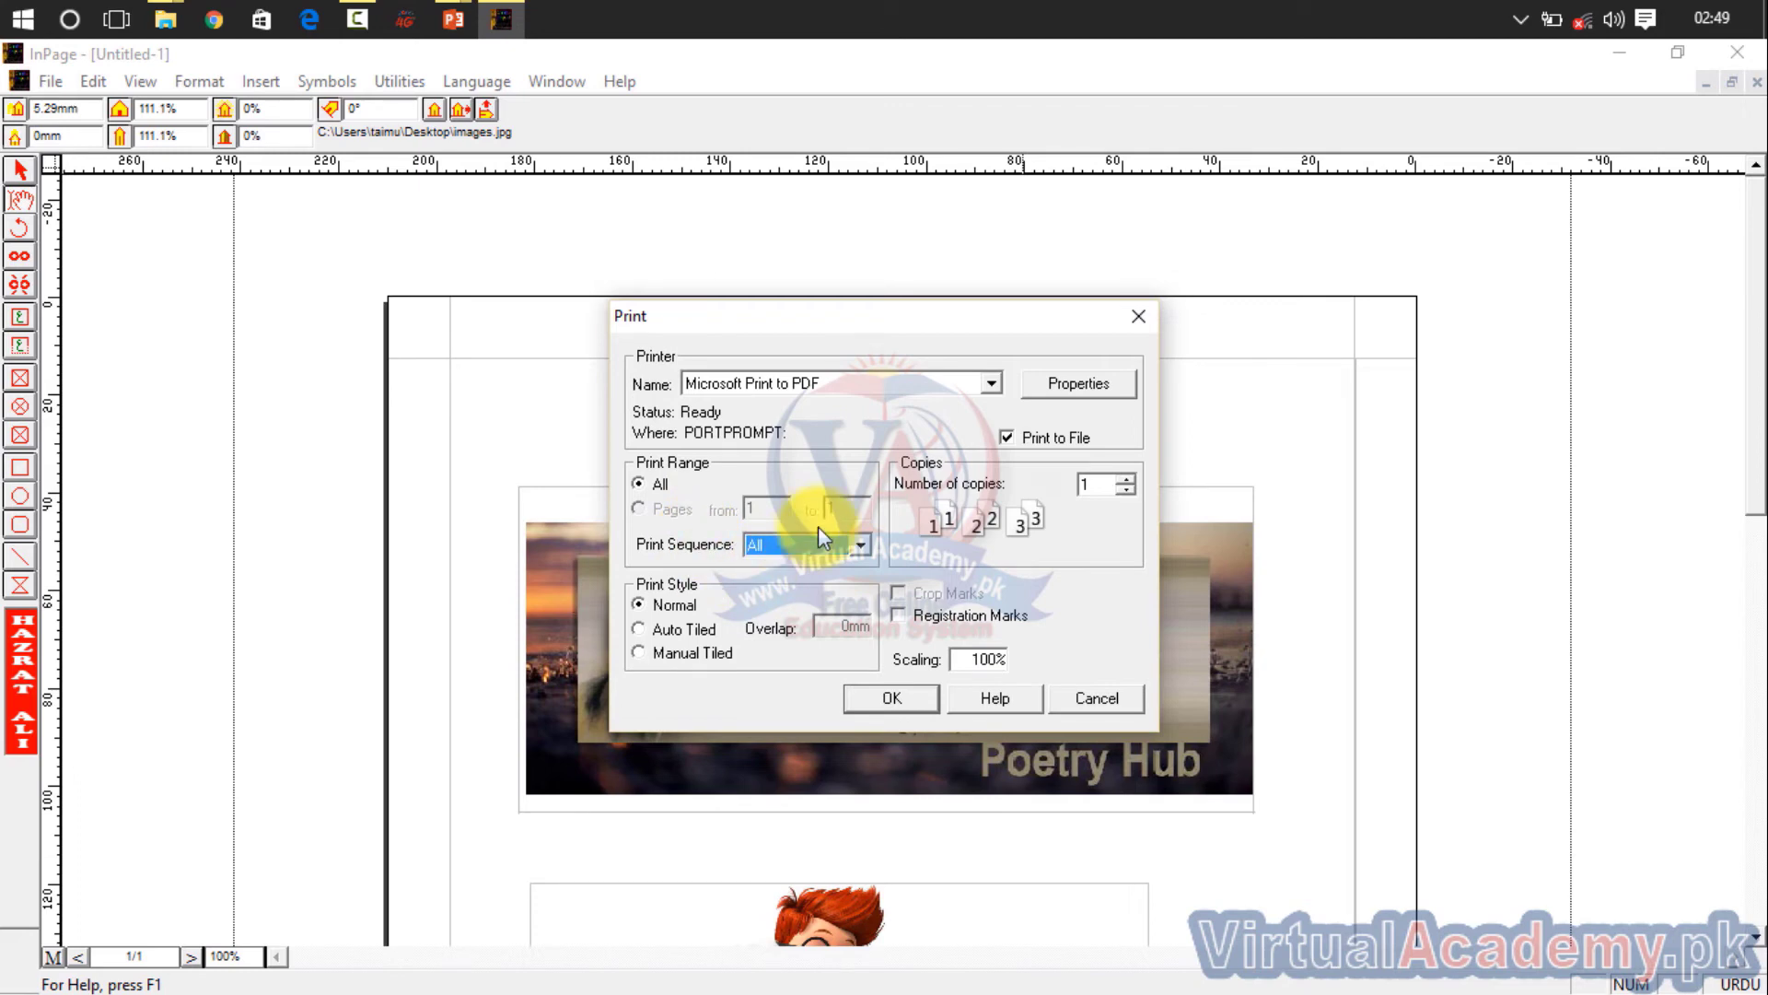
# Step: Try the Manual Tiled and Auto Tiled print styles, and return the style to Normal
pyautogui.click(656, 632)
pyautogui.click(691, 654)
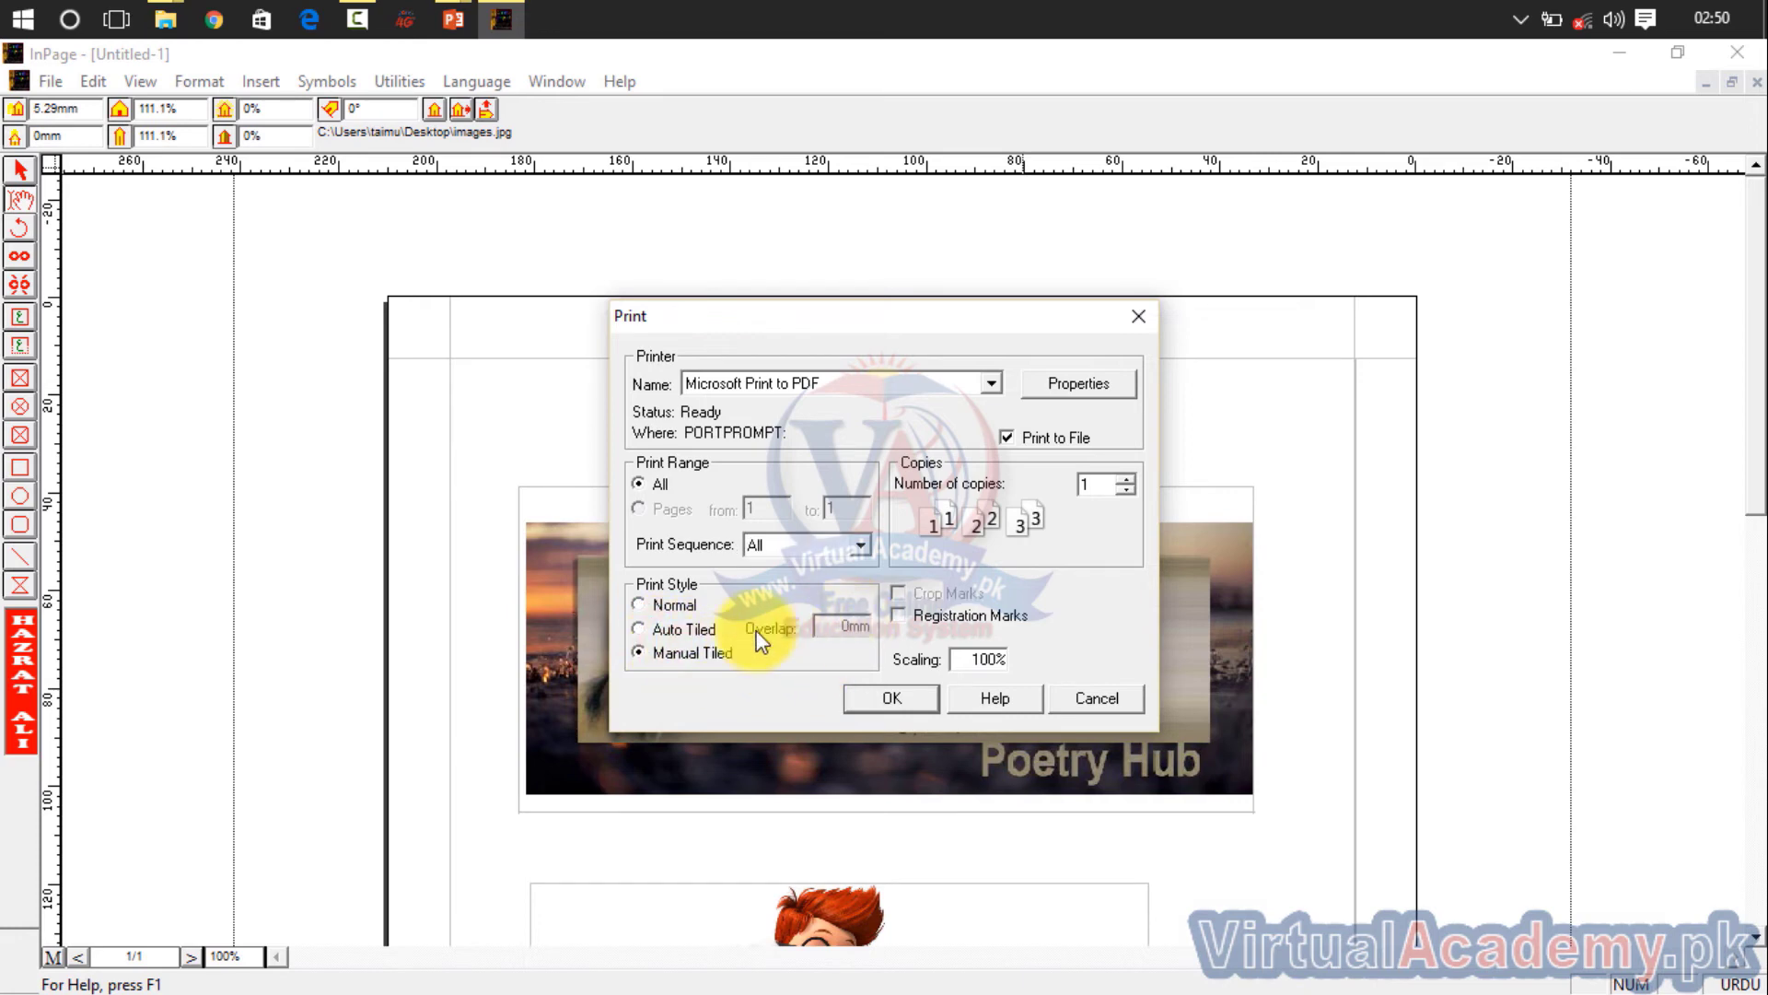
pyautogui.click(708, 626)
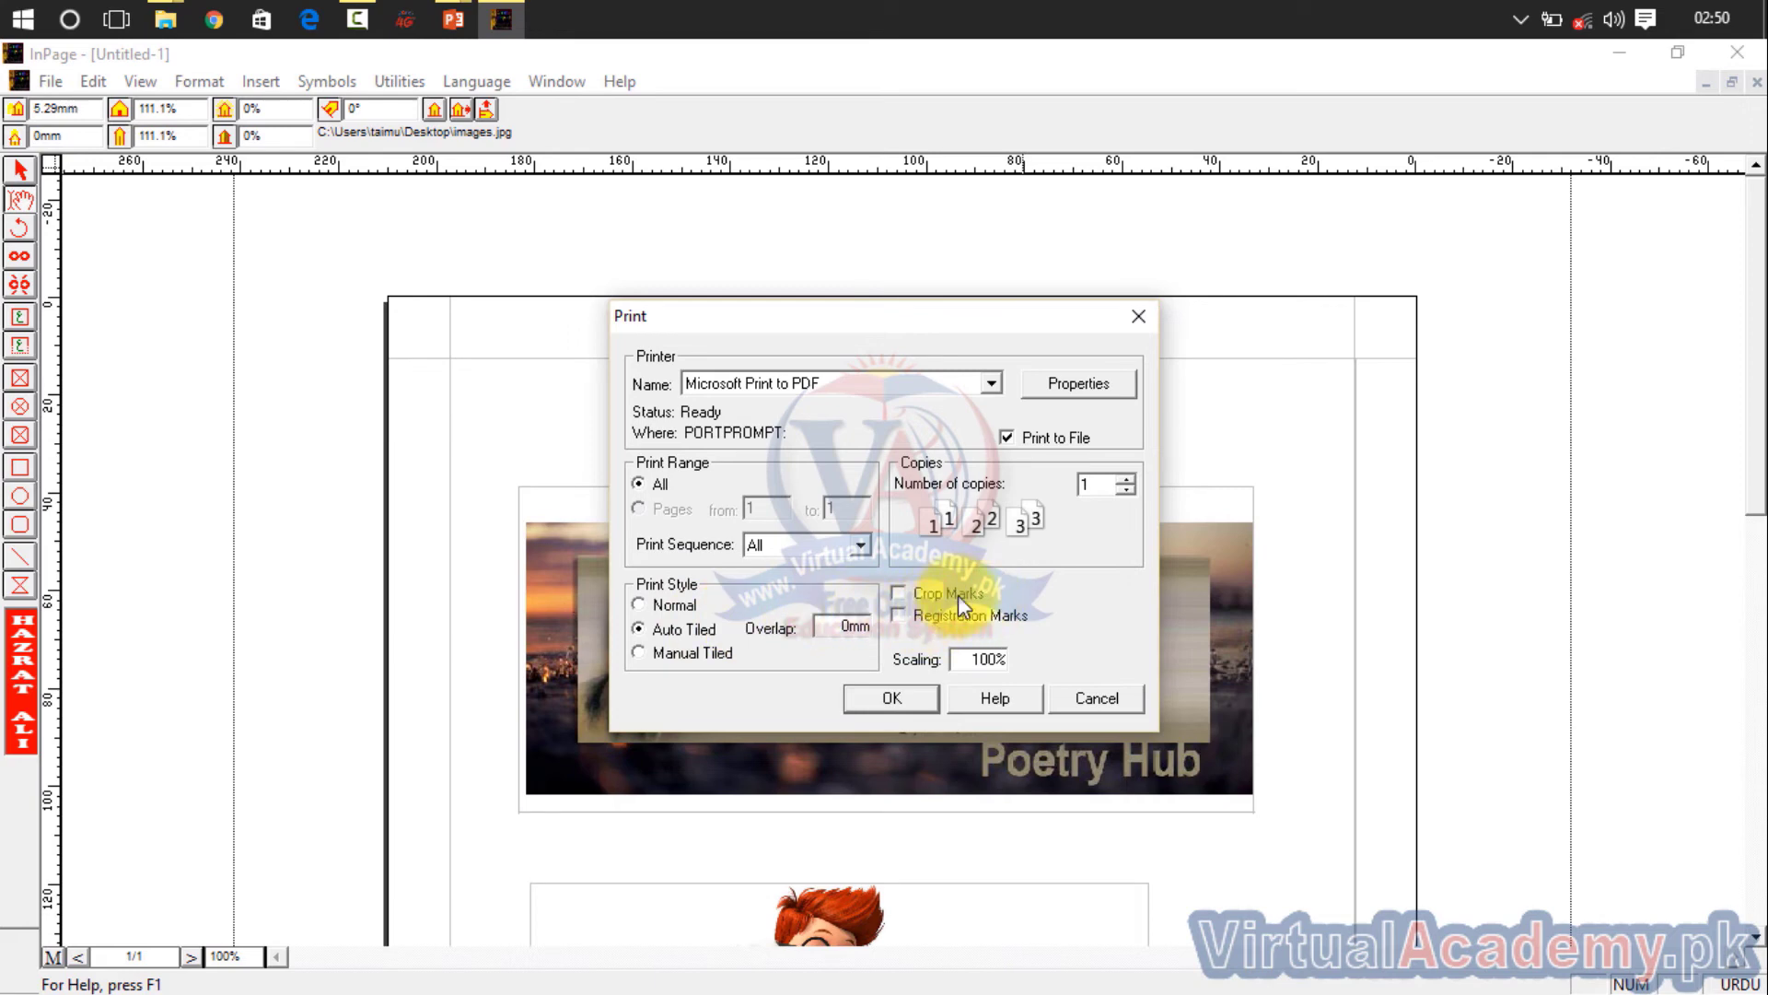
pyautogui.click(687, 611)
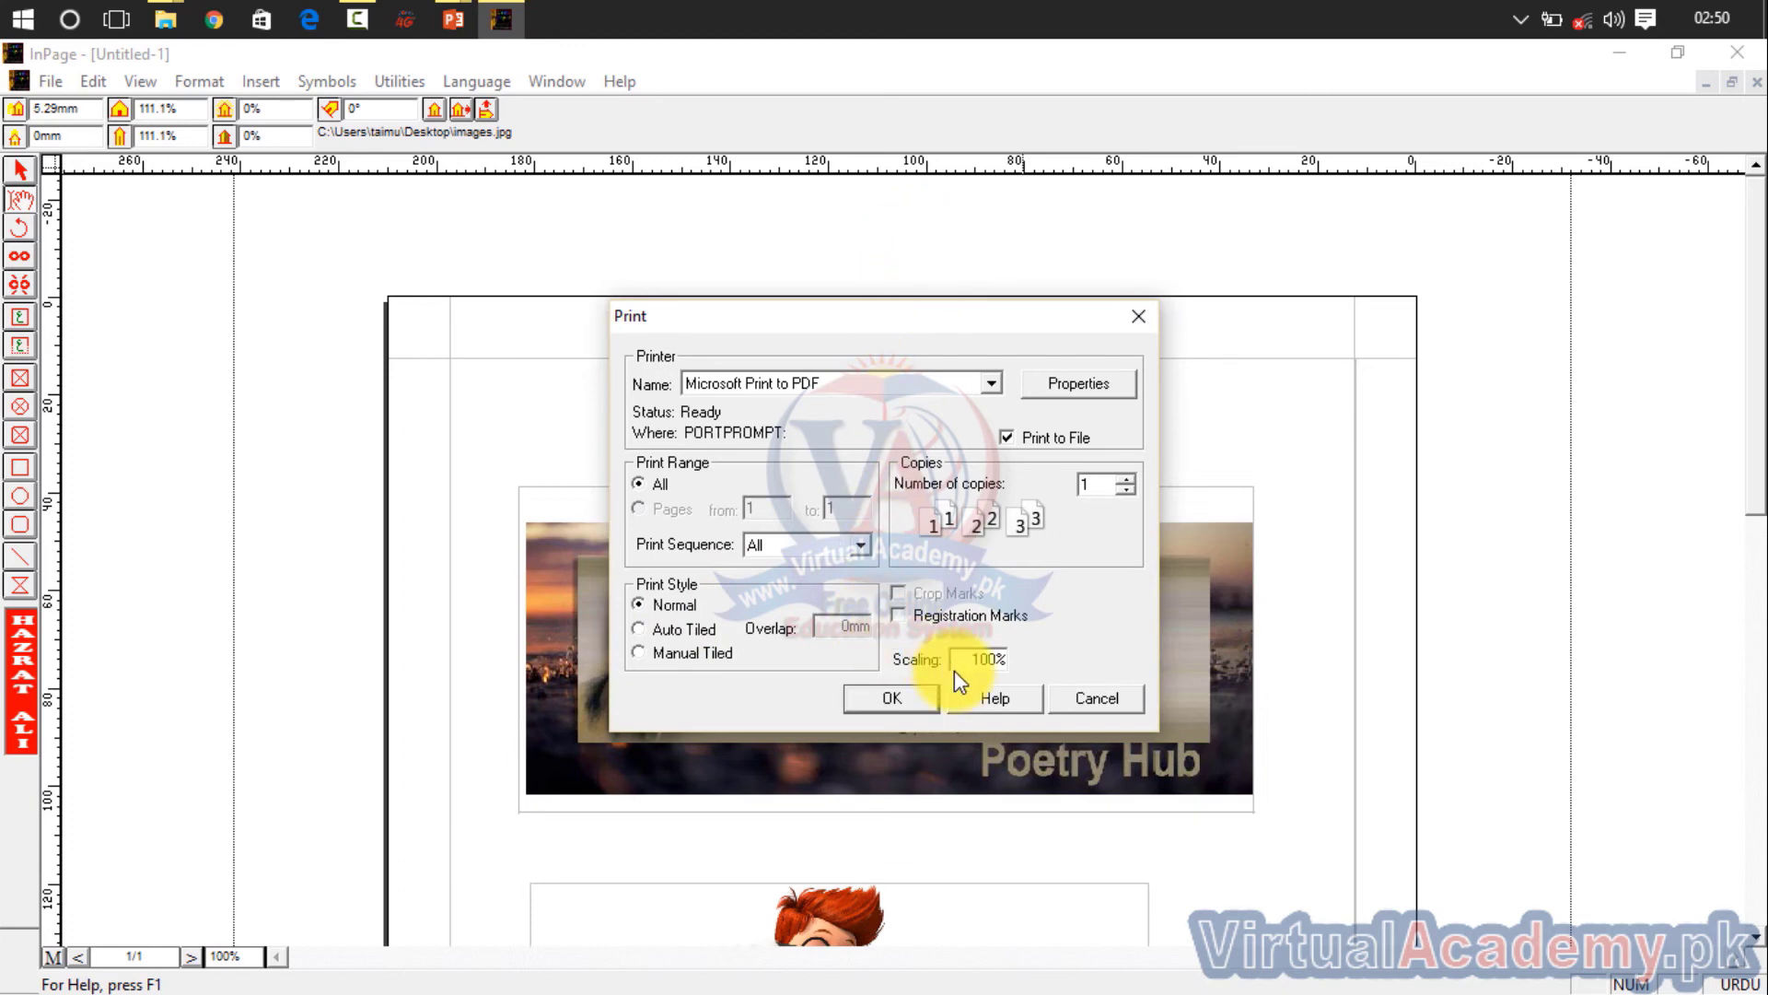
# Step: Set the number of copies to 7 in the print settings
pyautogui.click(1087, 488)
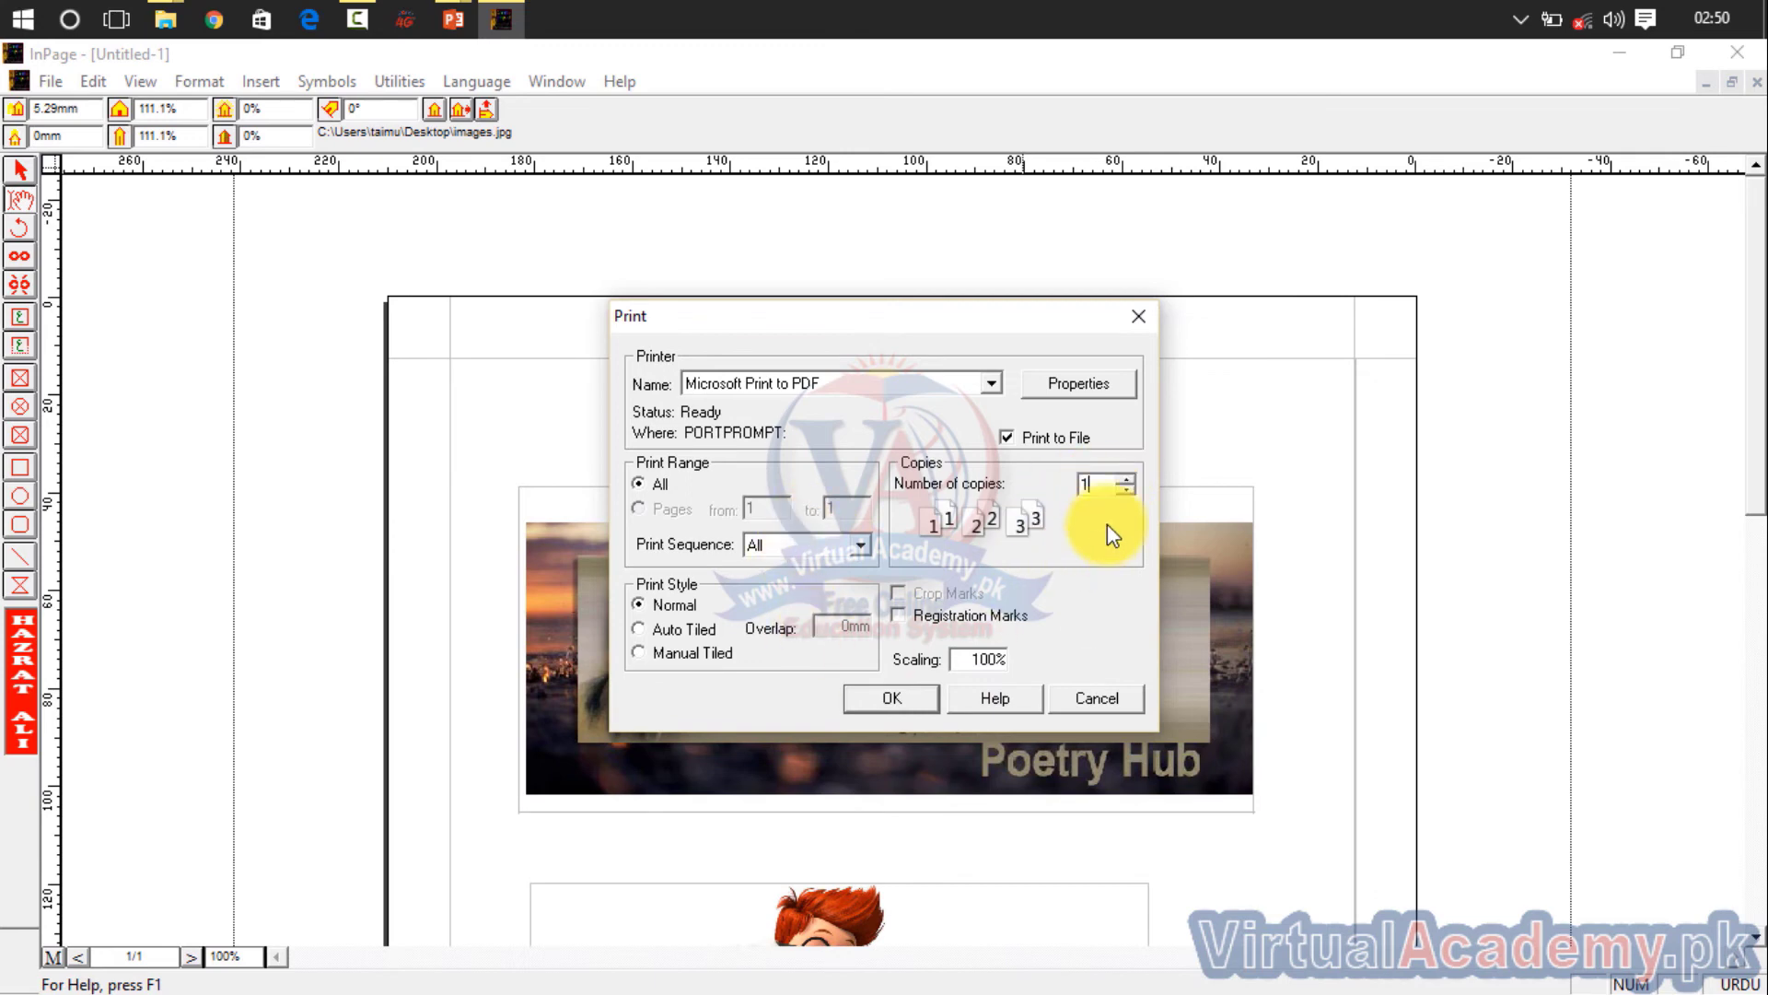
pyautogui.click(1125, 478)
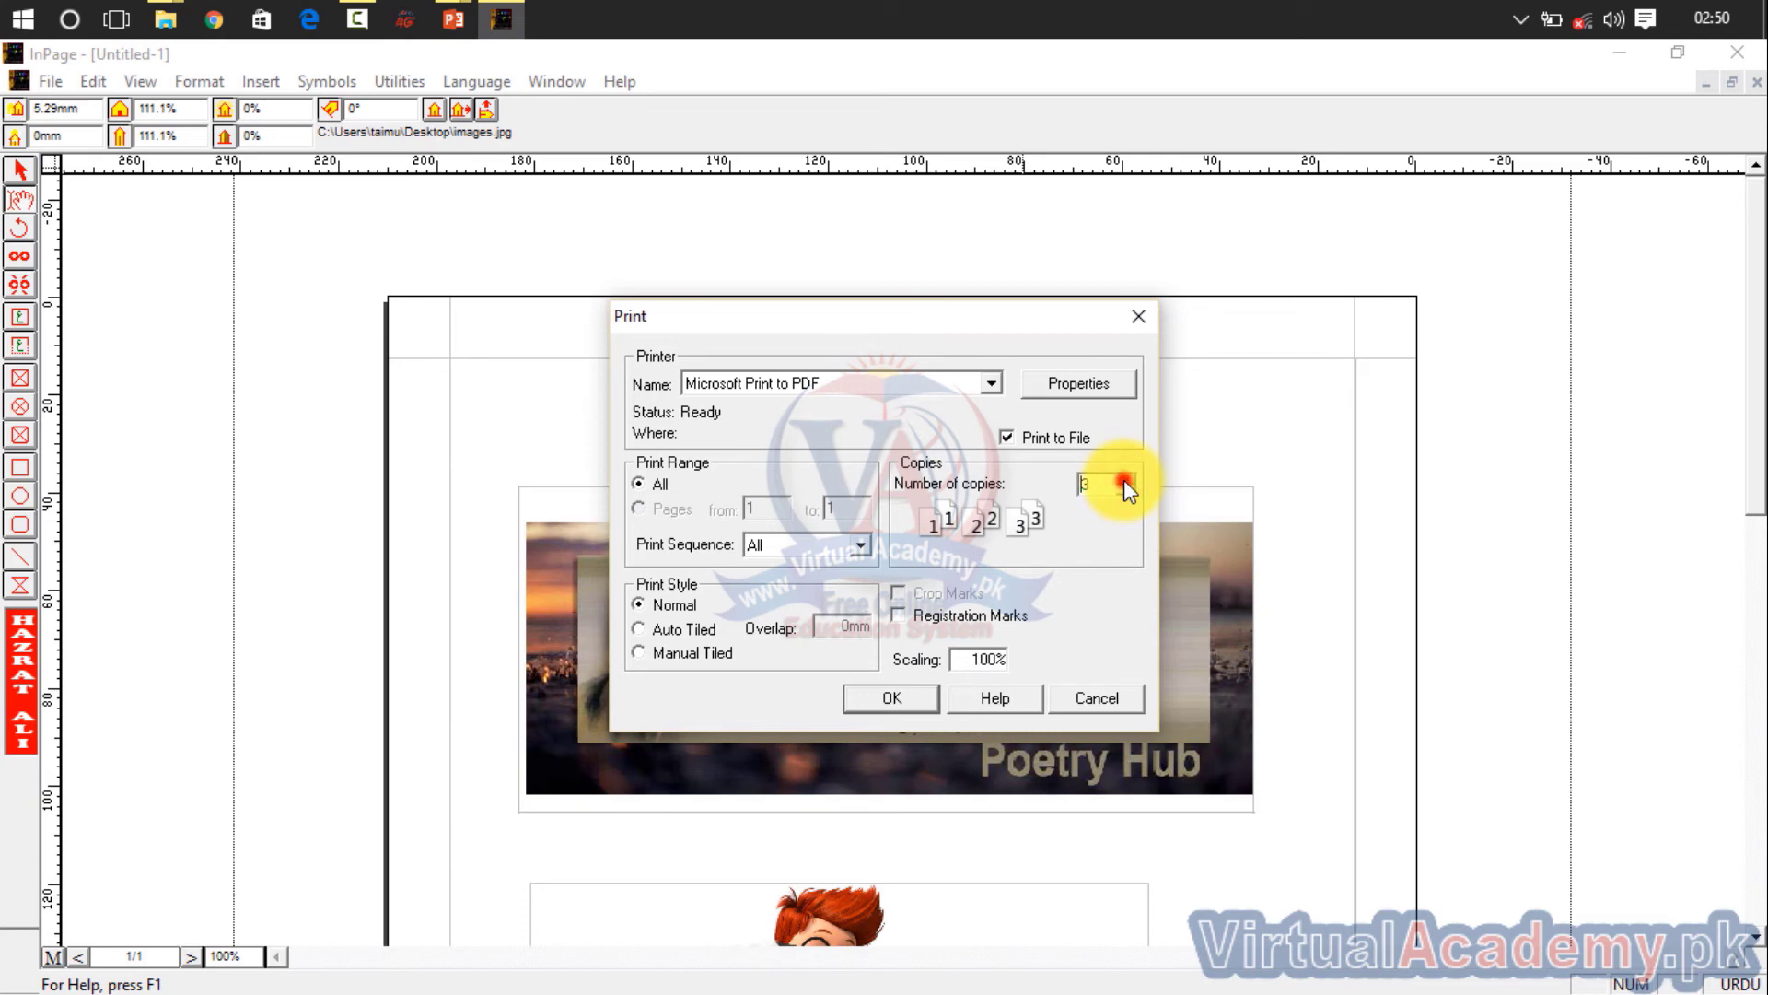
pyautogui.click(1125, 478)
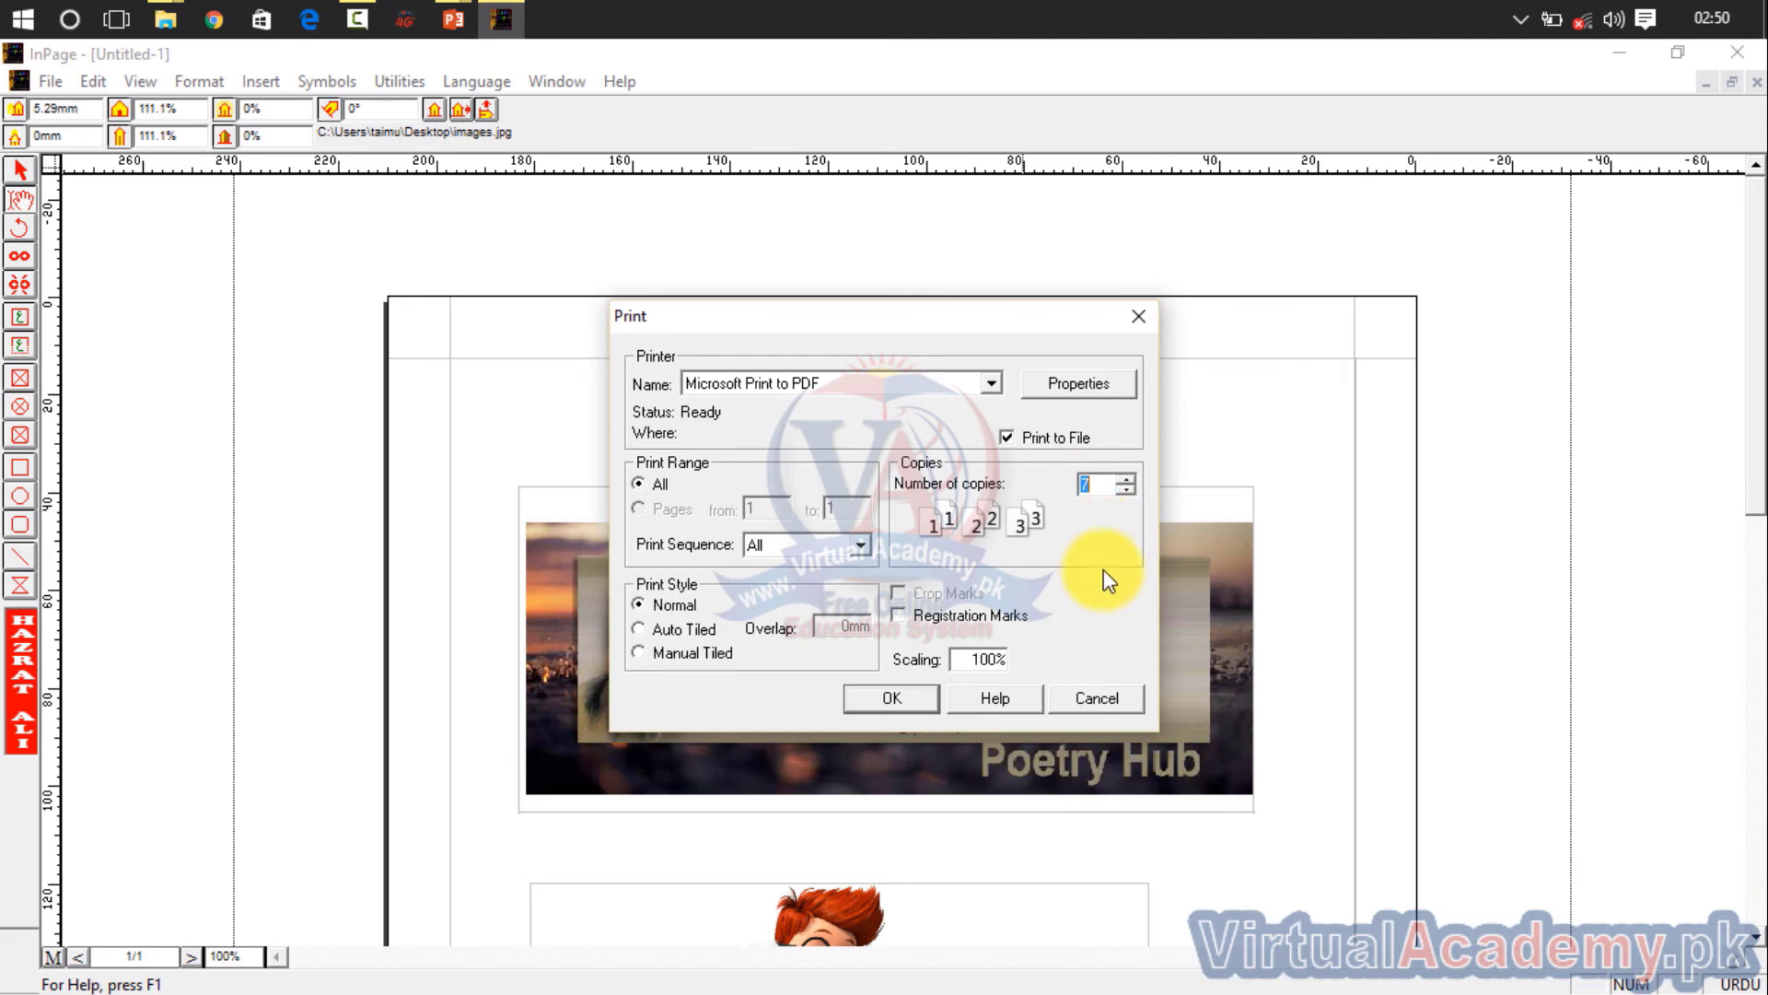
# Step: Check the copy count in the printer's advanced options, and close the printer properties
pyautogui.click(1086, 383)
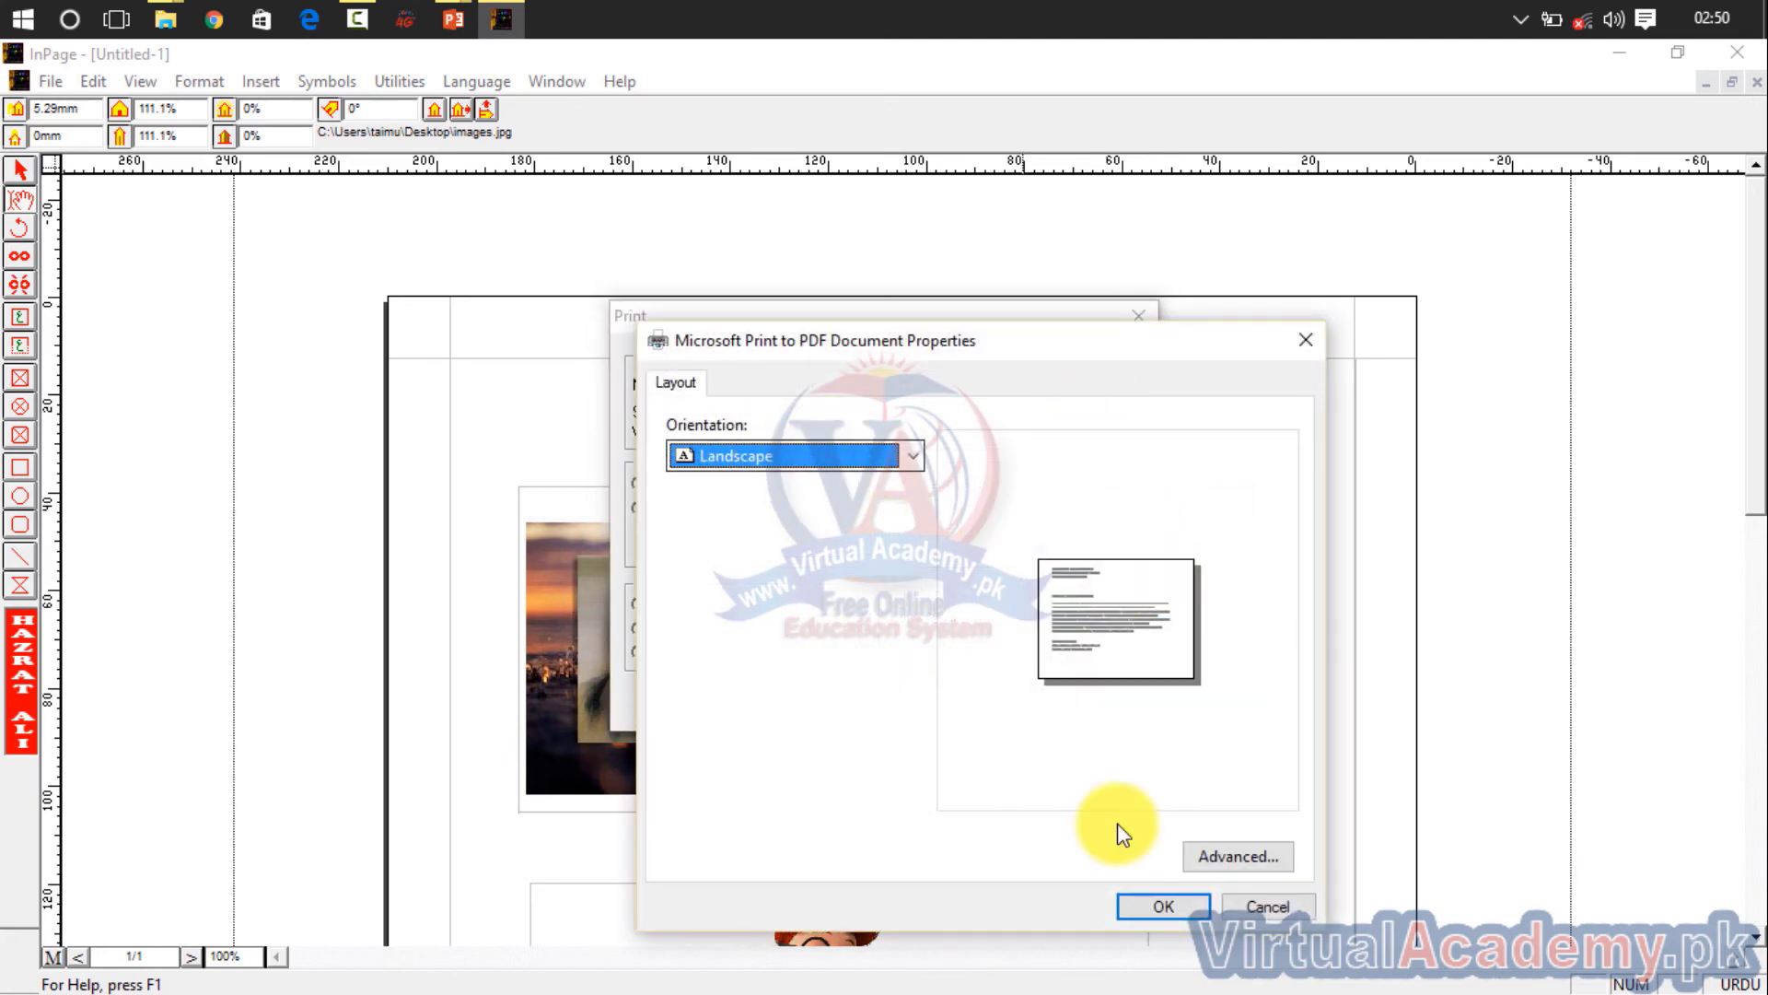
pyautogui.click(1256, 854)
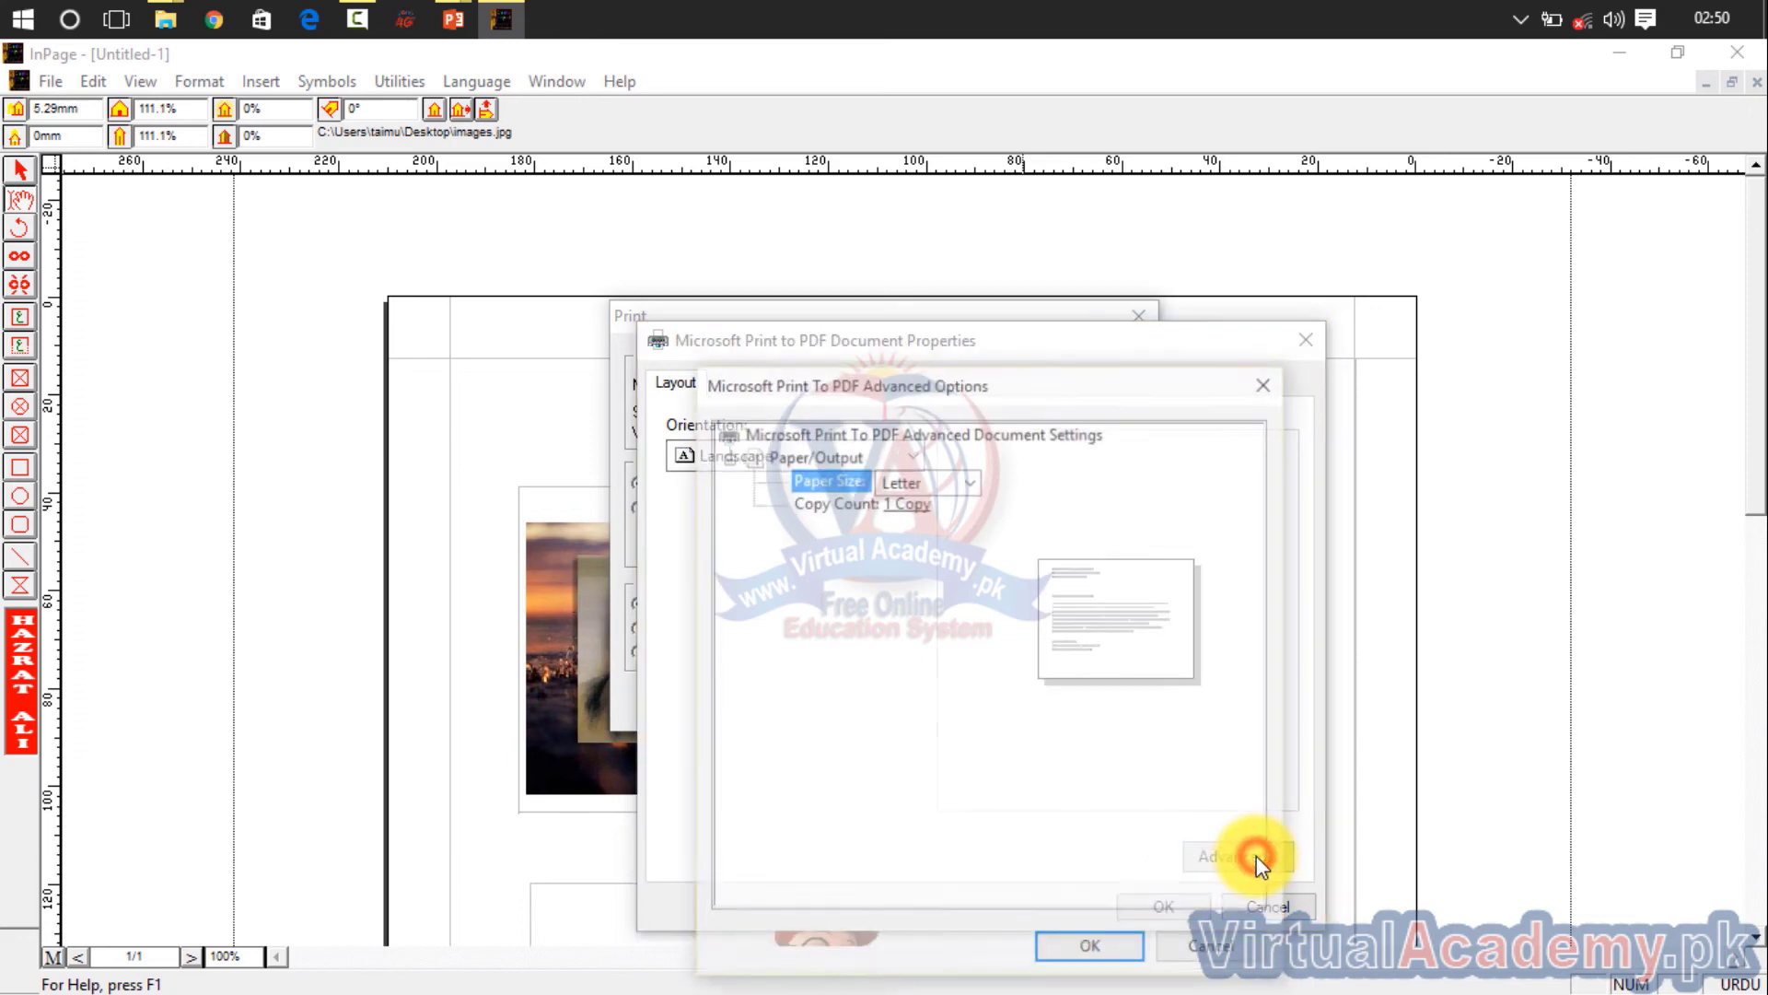
pyautogui.click(926, 503)
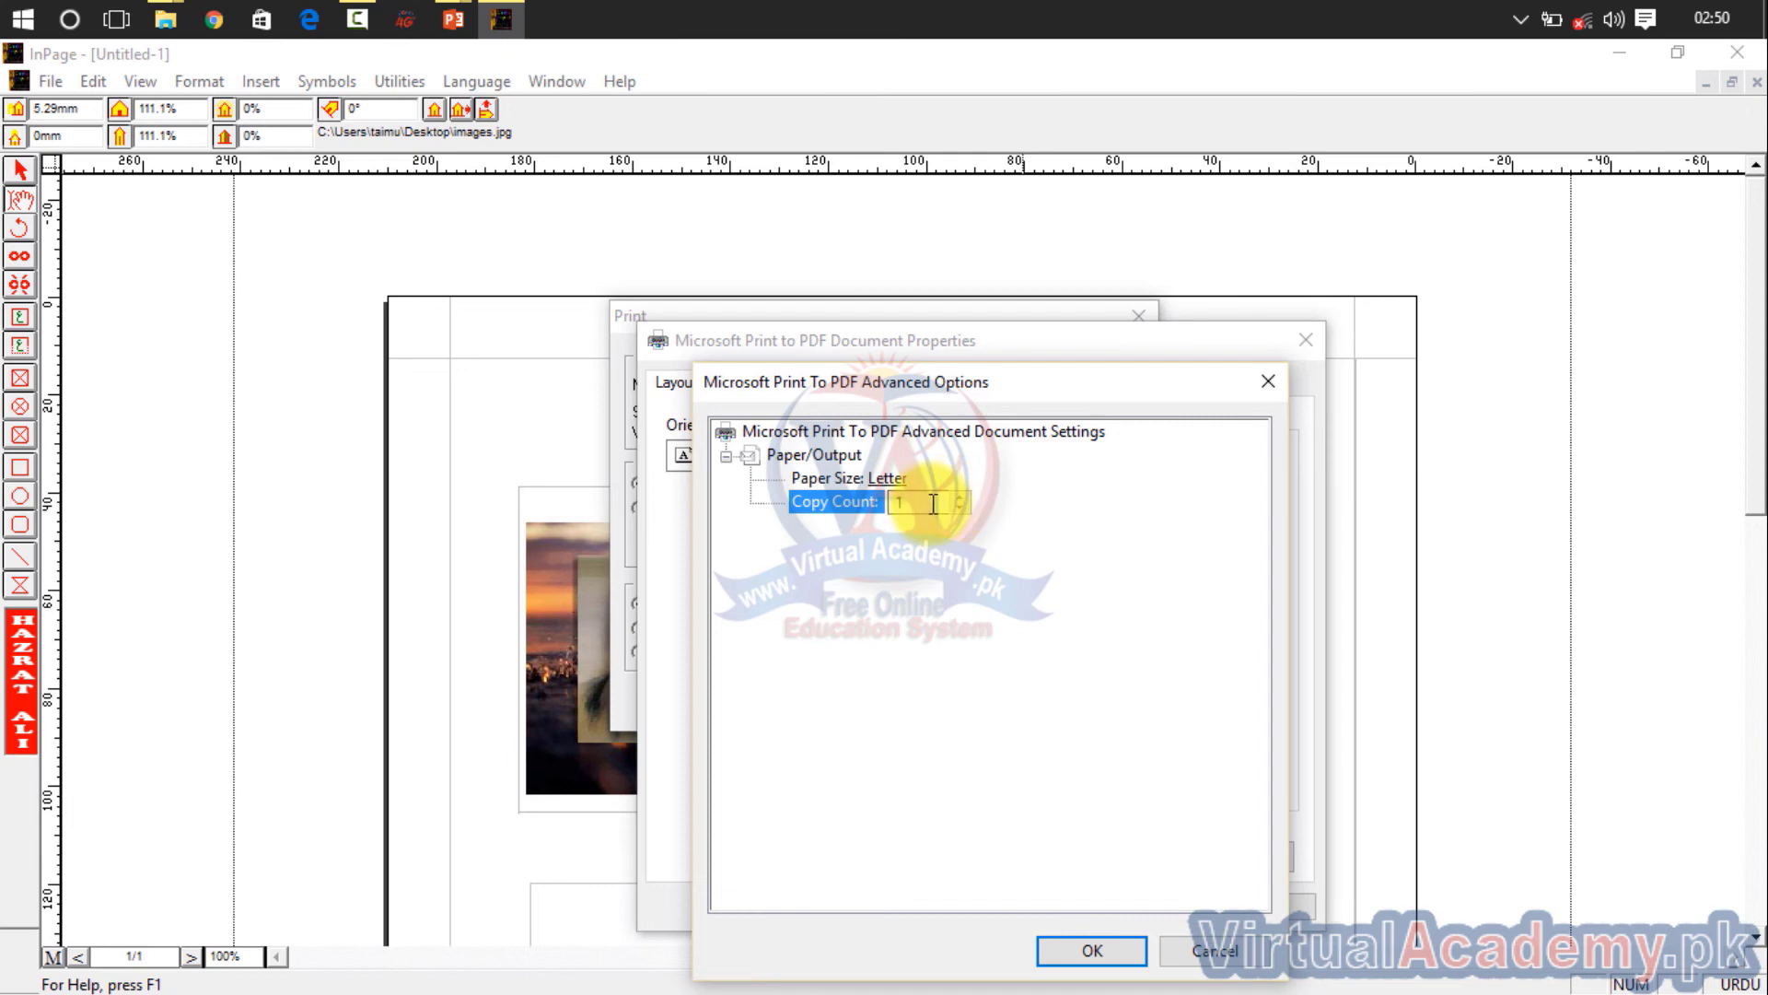
pyautogui.click(962, 503)
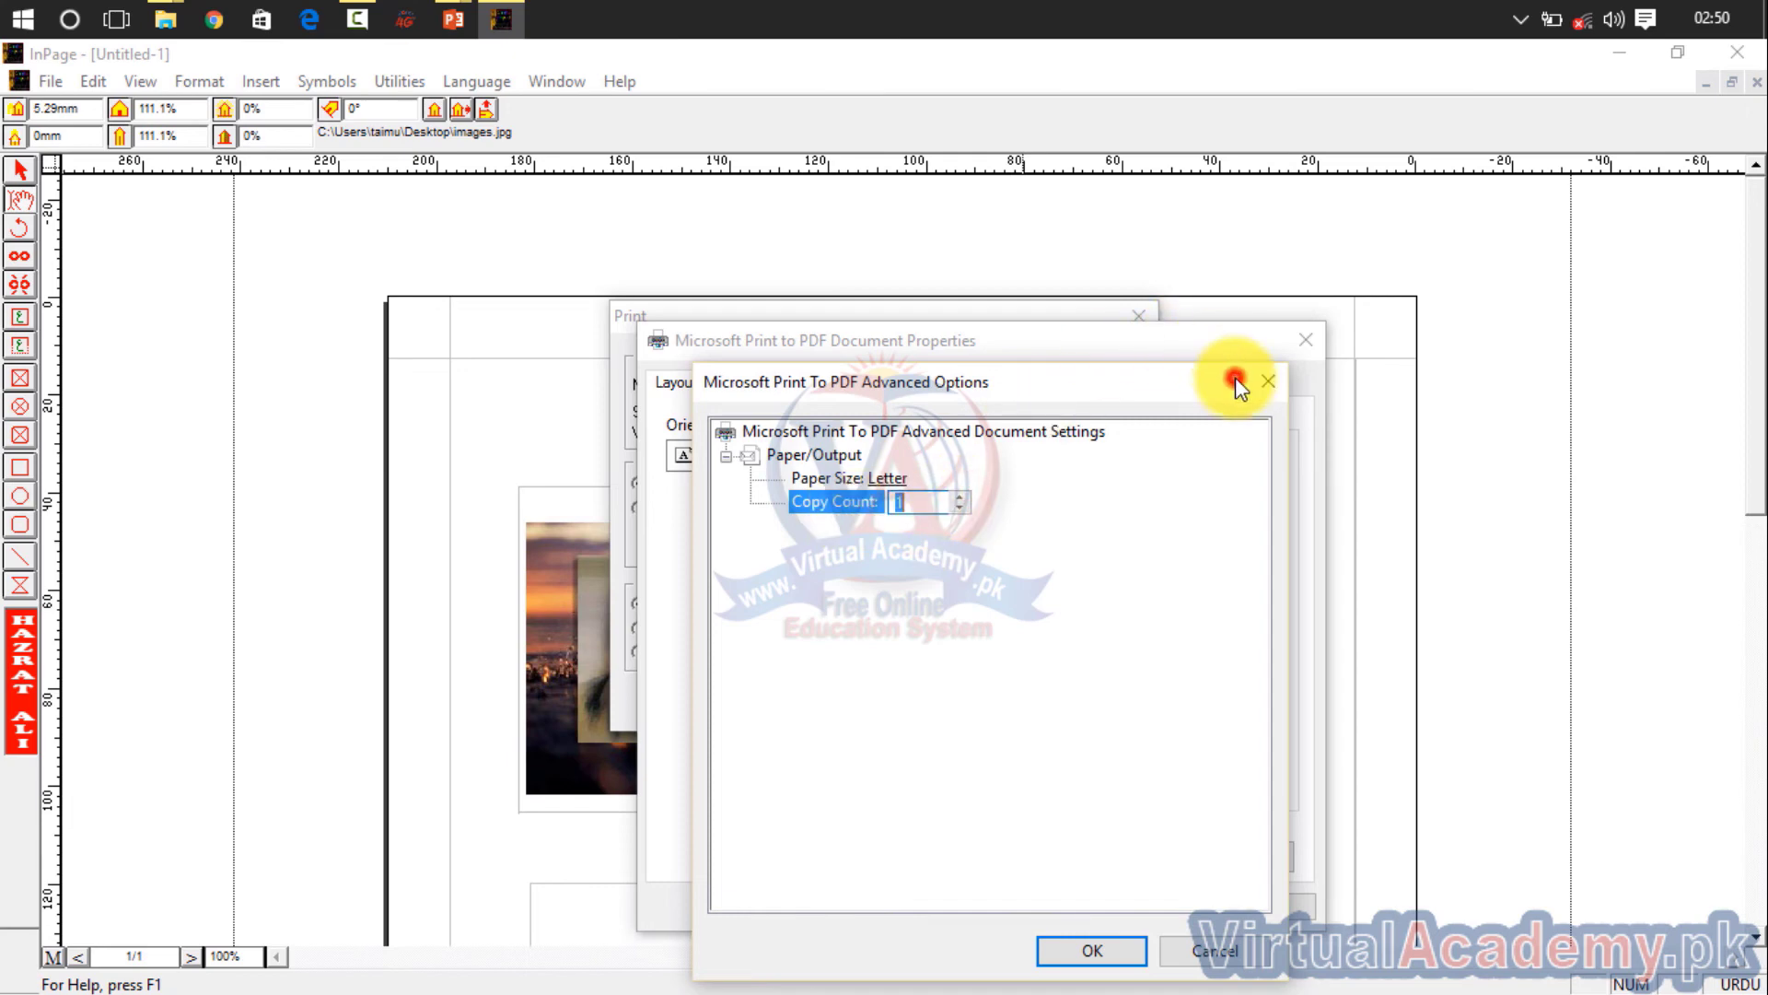
pyautogui.click(1271, 383)
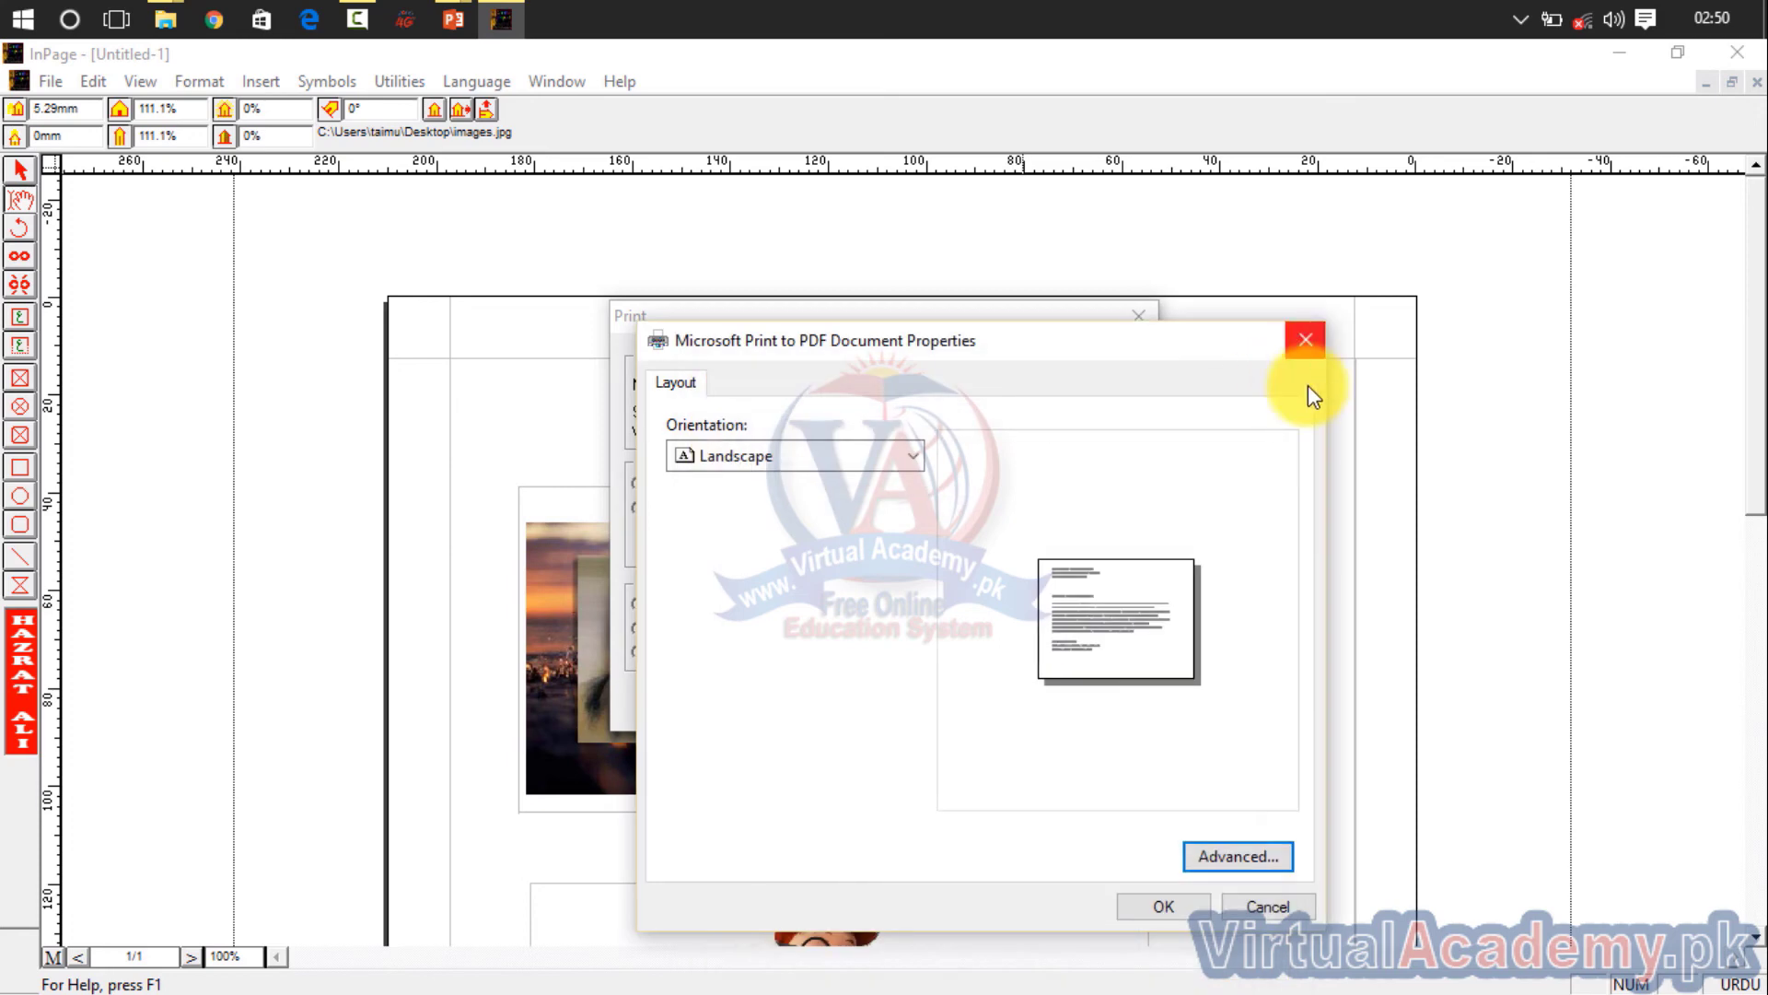
pyautogui.click(1317, 331)
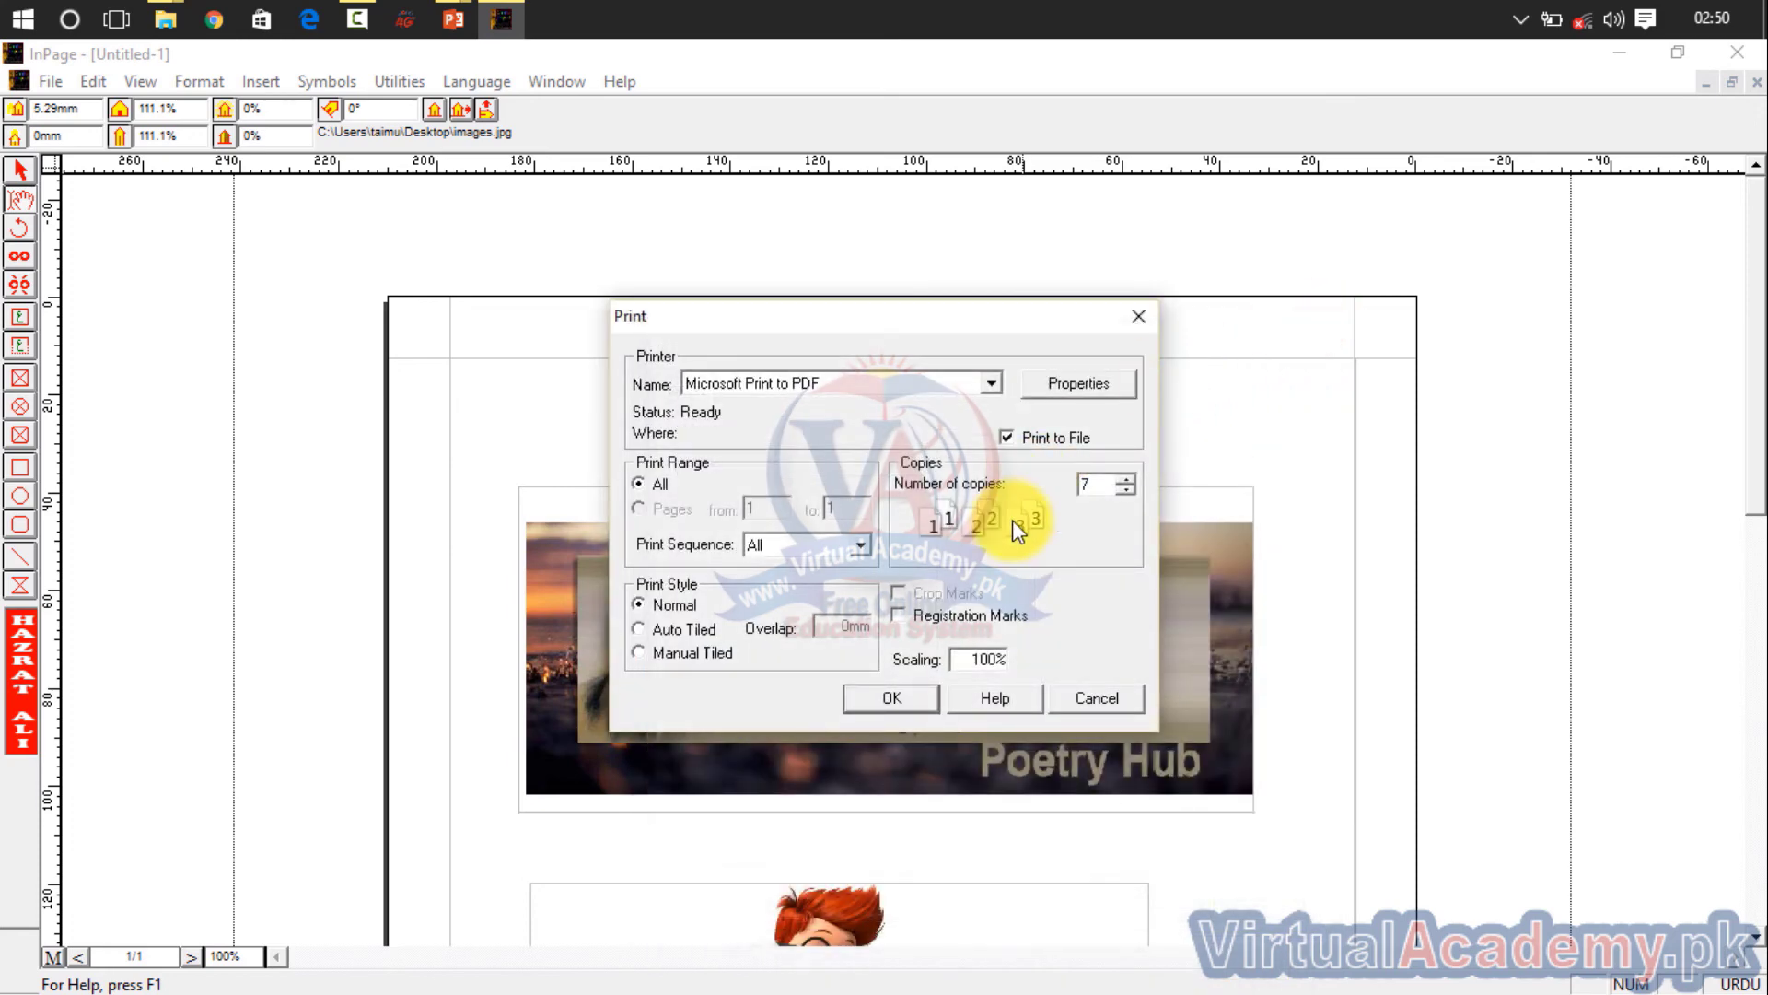
# Step: Print the document despite the page size or orientation mismatch, saving the output as a PDF named 123 in the Documents folder
pyautogui.click(920, 709)
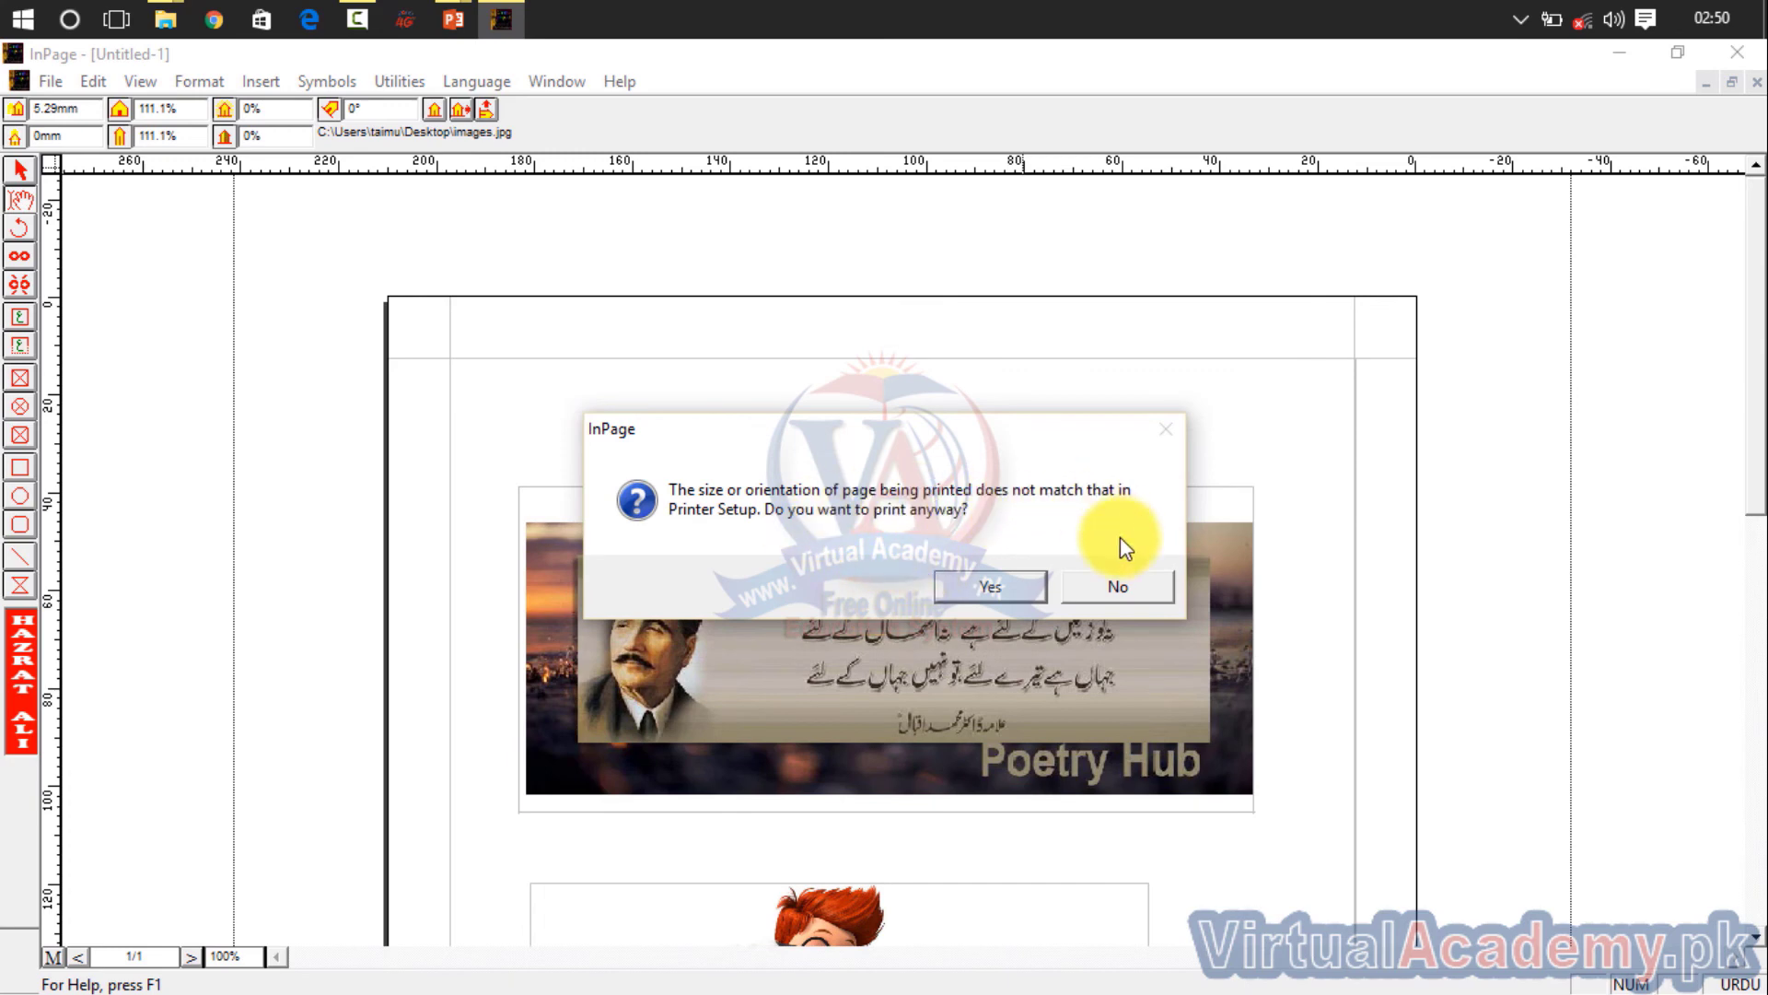
pyautogui.click(1000, 572)
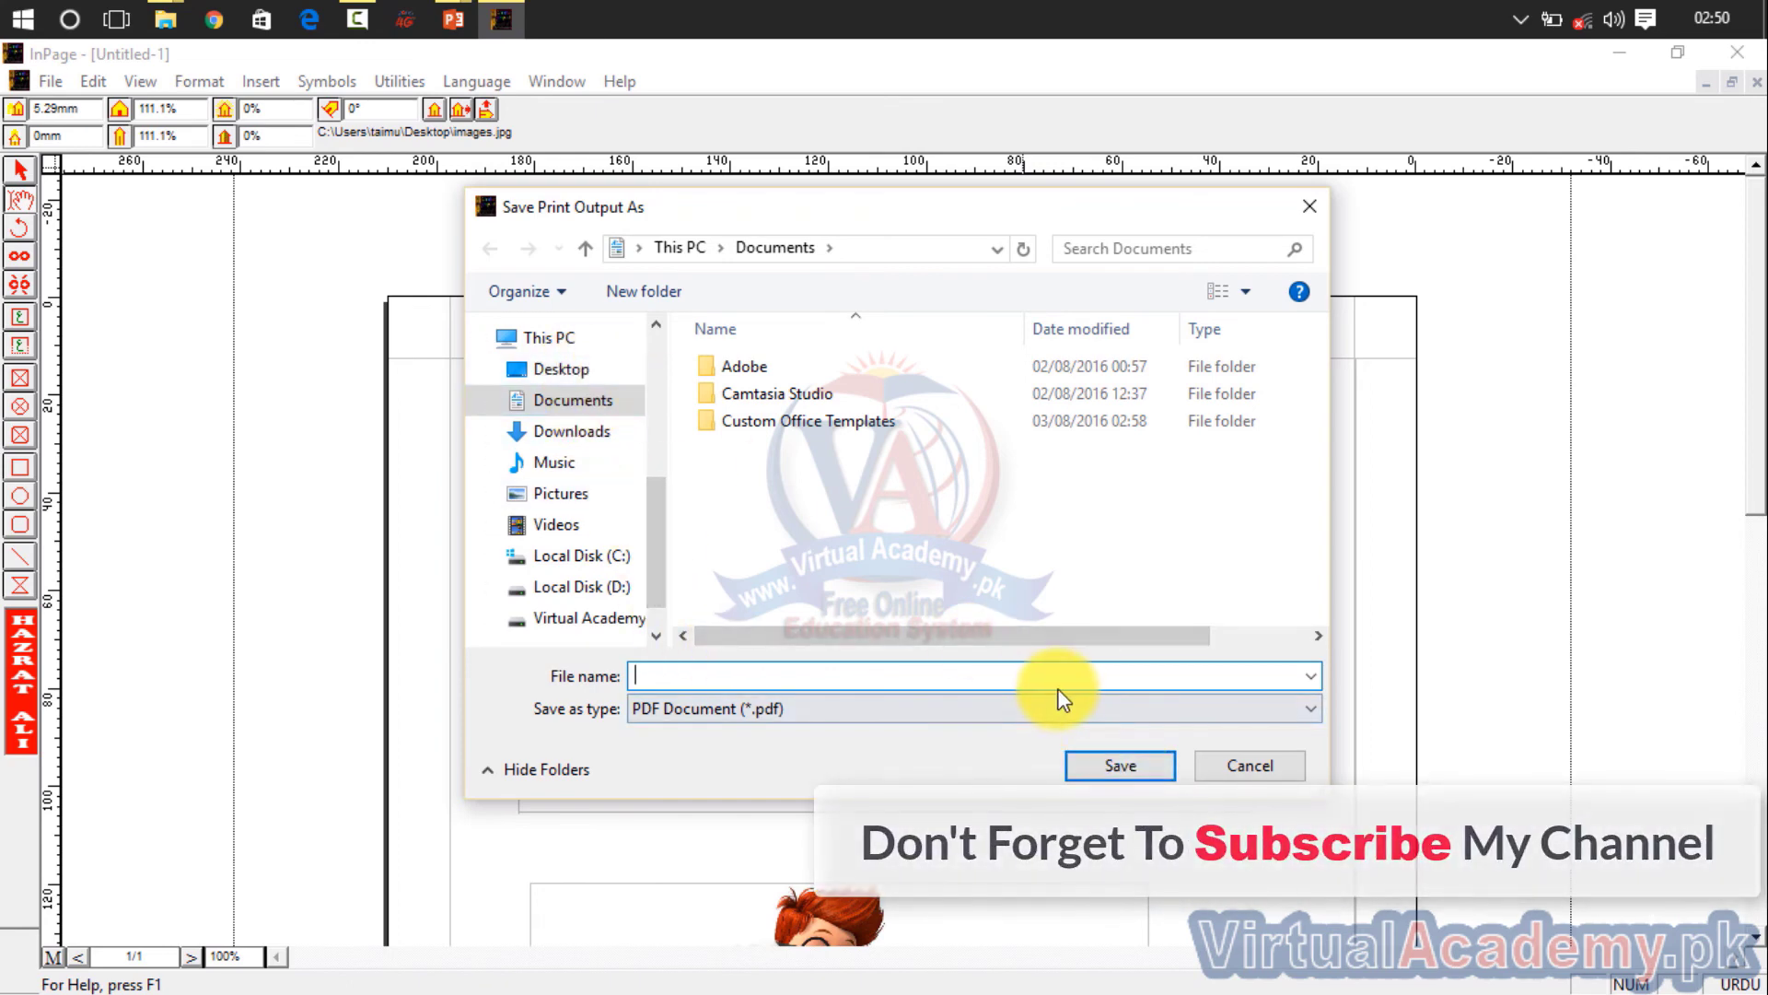
pyautogui.write('123')
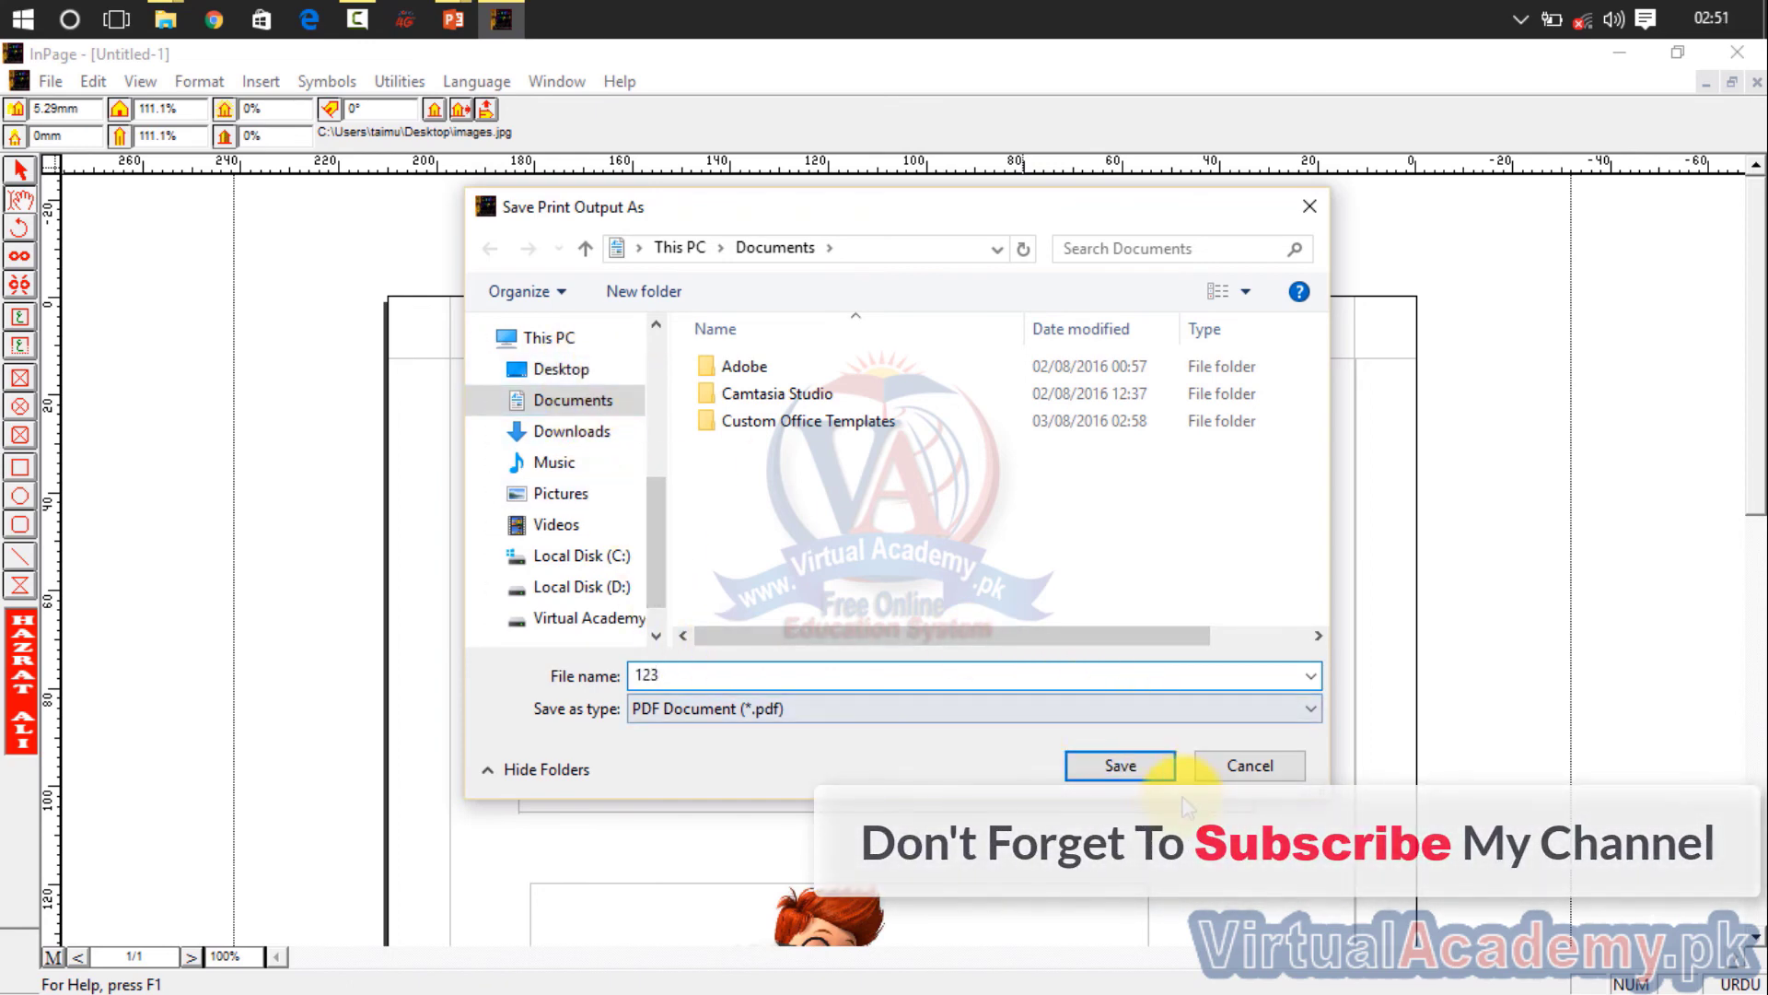
pyautogui.click(1145, 767)
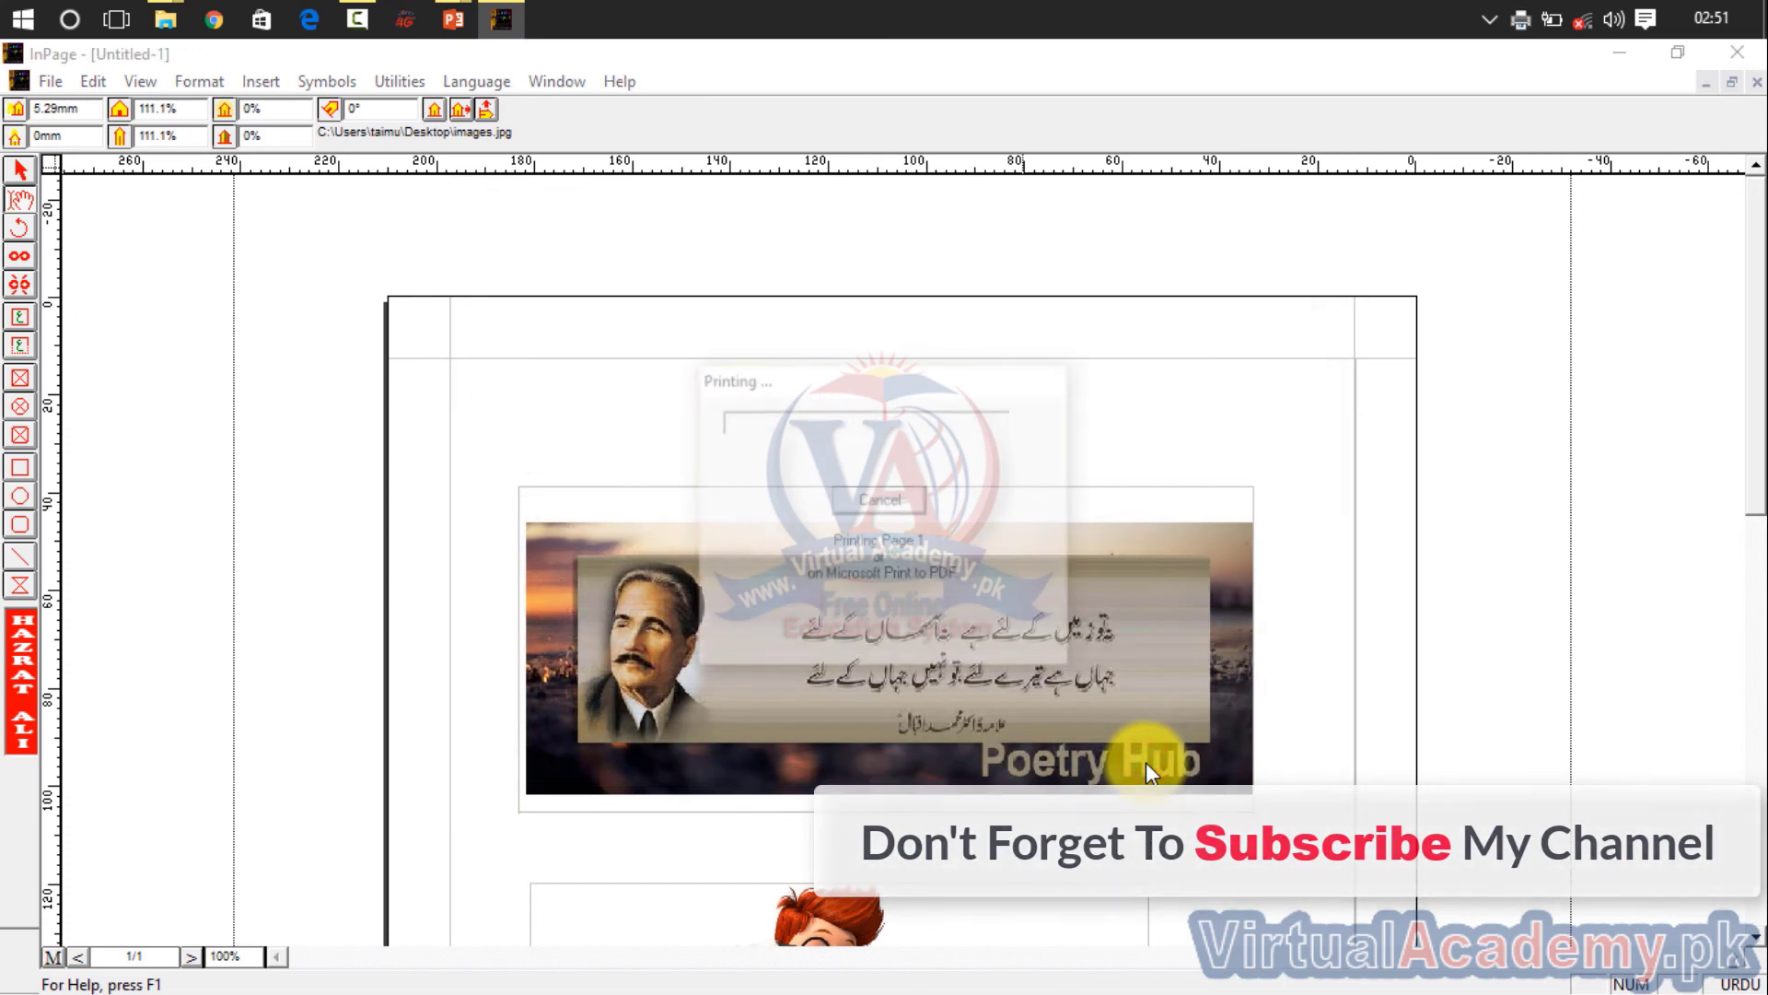